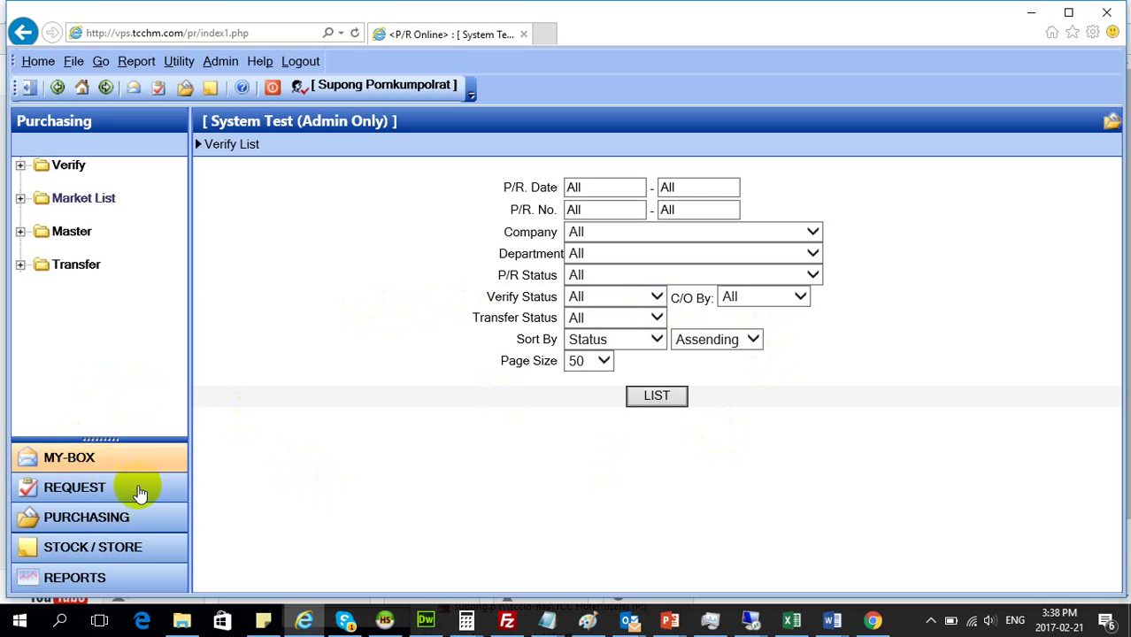
# Step: Expand the Verify group in Purchasing and list the purchase requests with all Verify List filters left at All
pyautogui.click(92, 522)
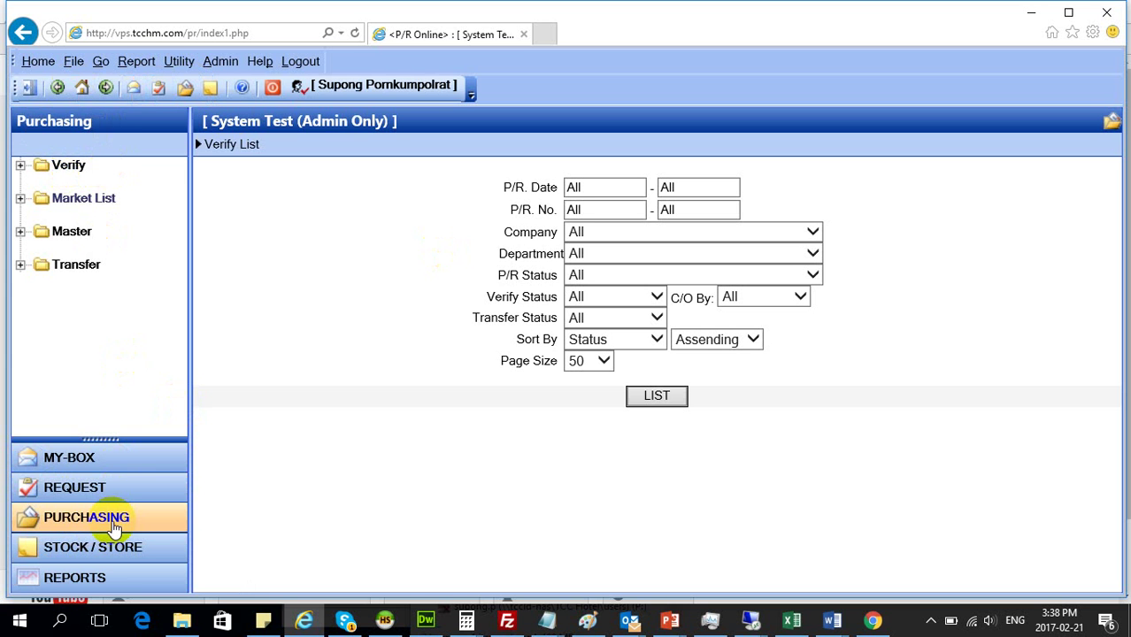
pyautogui.click(217, 144)
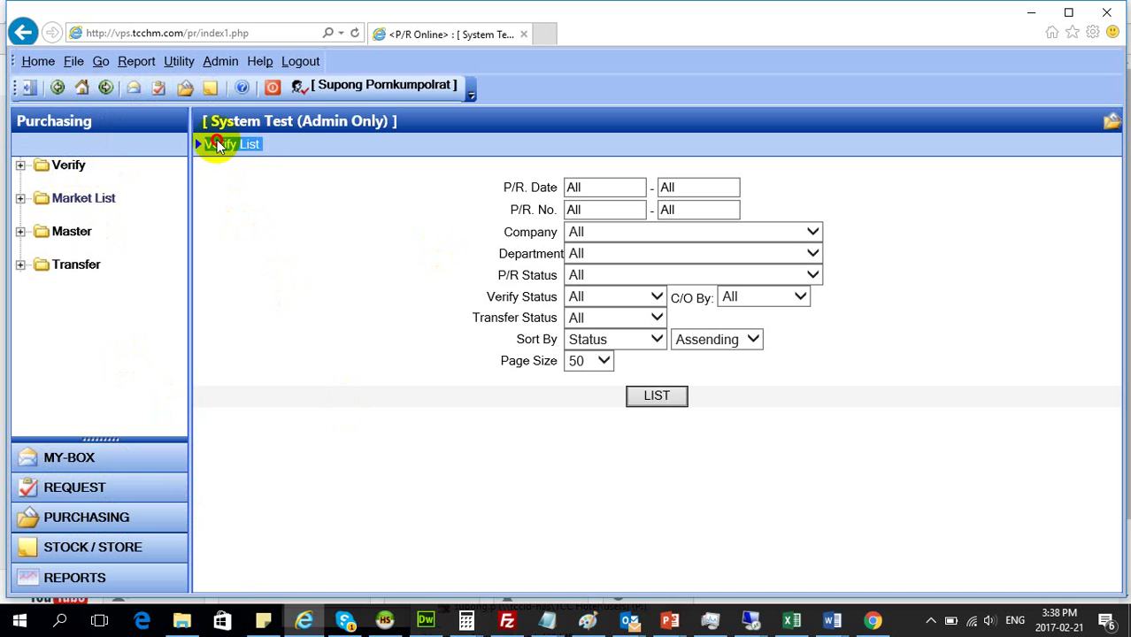
pyautogui.click(70, 166)
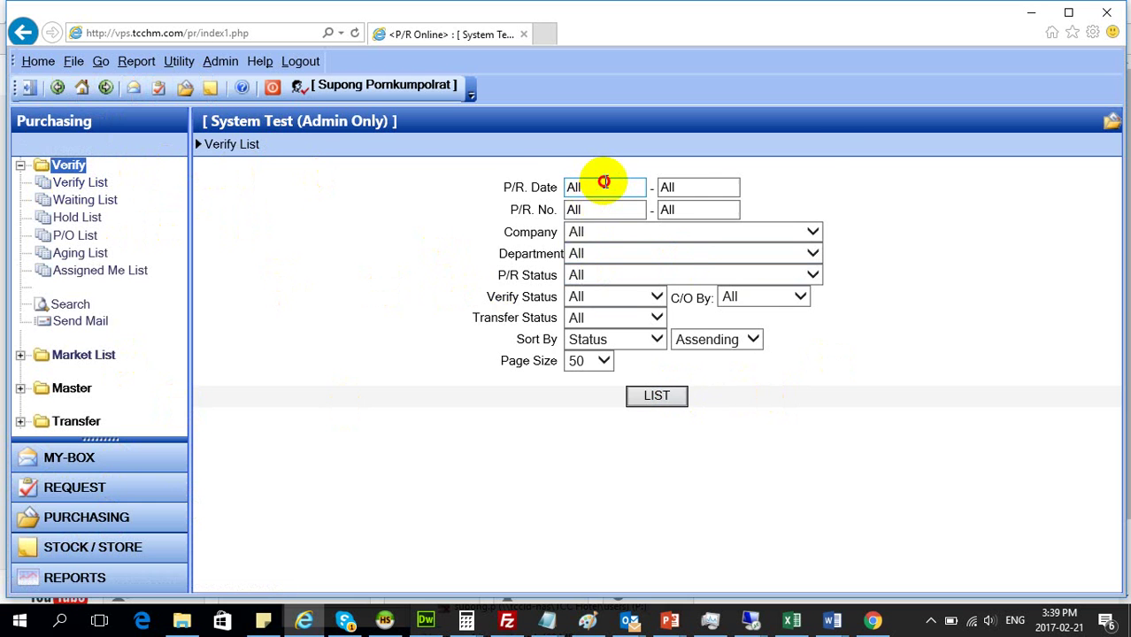
pyautogui.click(603, 181)
pyautogui.click(814, 150)
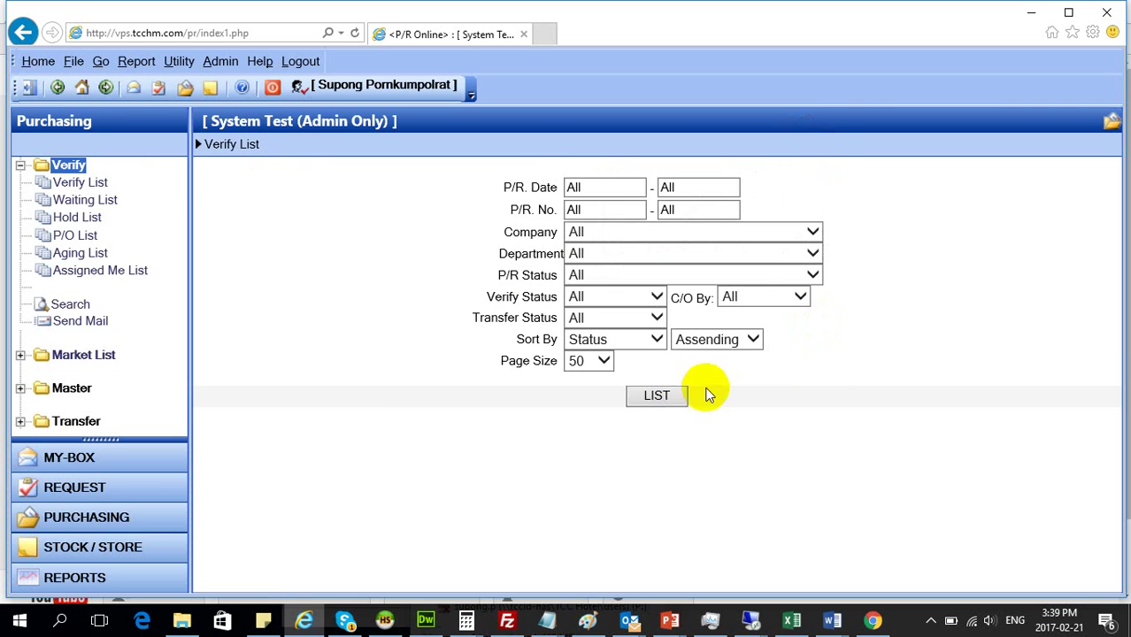
pyautogui.click(659, 396)
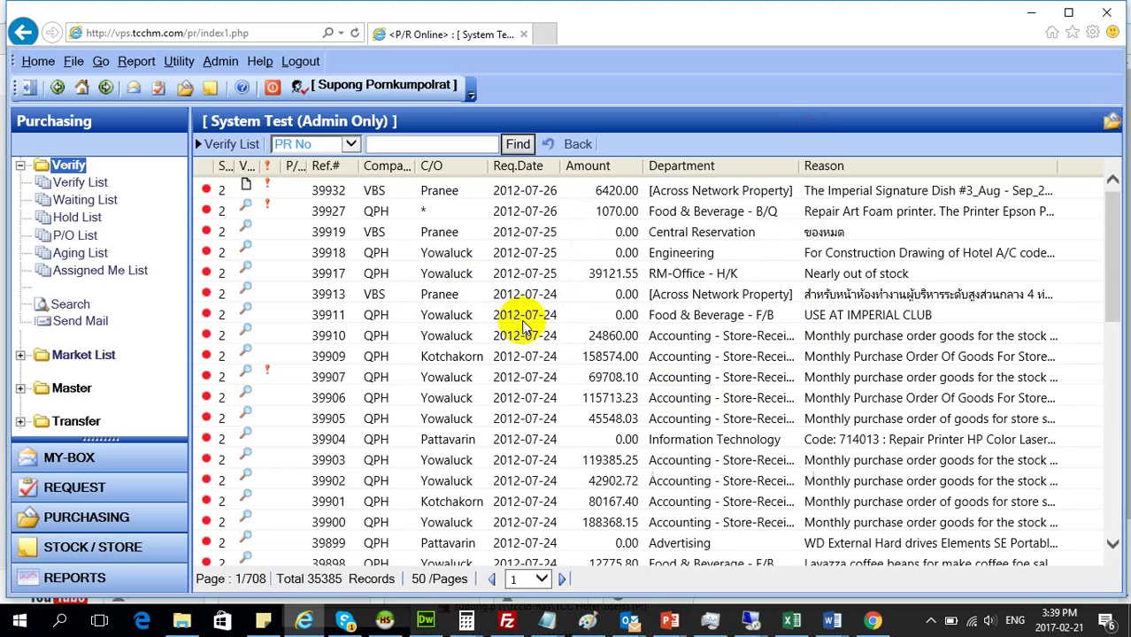
# Step: Look through pages 1 and 2 of the verify list, examining the colour markers, status numbers and verify symbols
pyautogui.scroll(-5, 526, 328)
pyautogui.scroll(5, 526, 328)
pyautogui.scroll(-10, 526, 328)
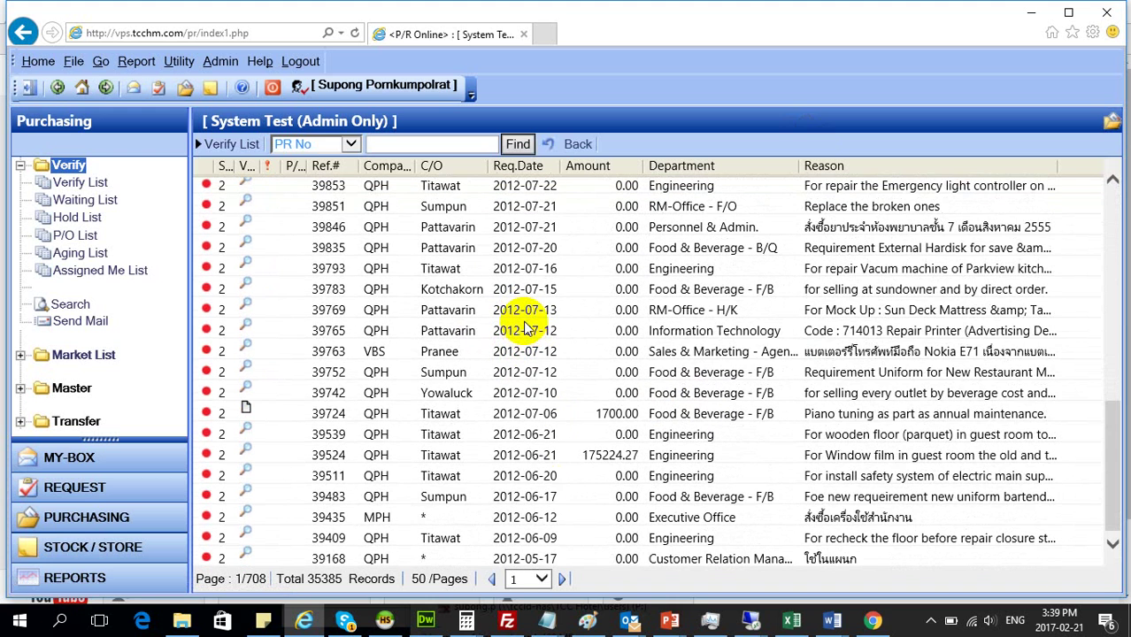
pyautogui.click(531, 579)
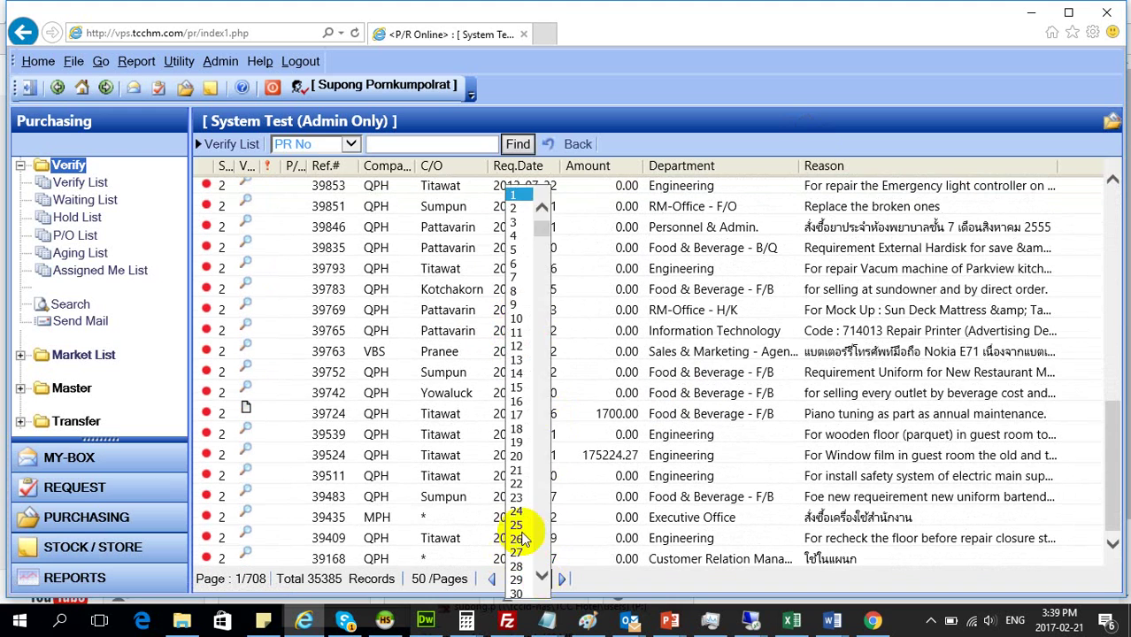
pyautogui.click(513, 207)
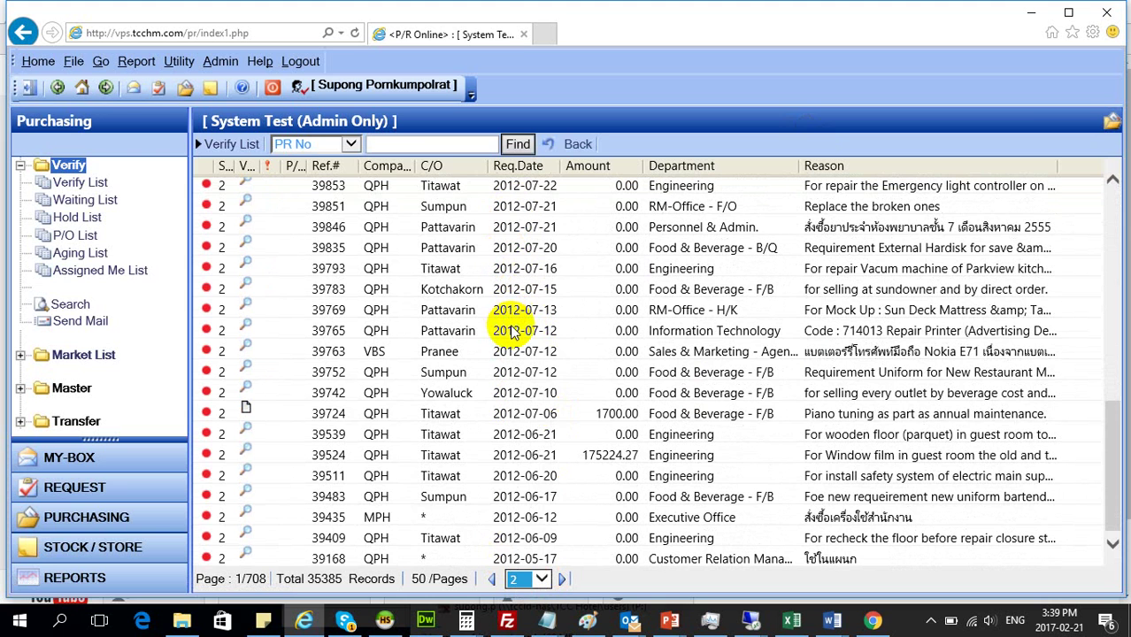
pyautogui.scroll(-10, 569, 351)
pyautogui.scroll(-3, 569, 352)
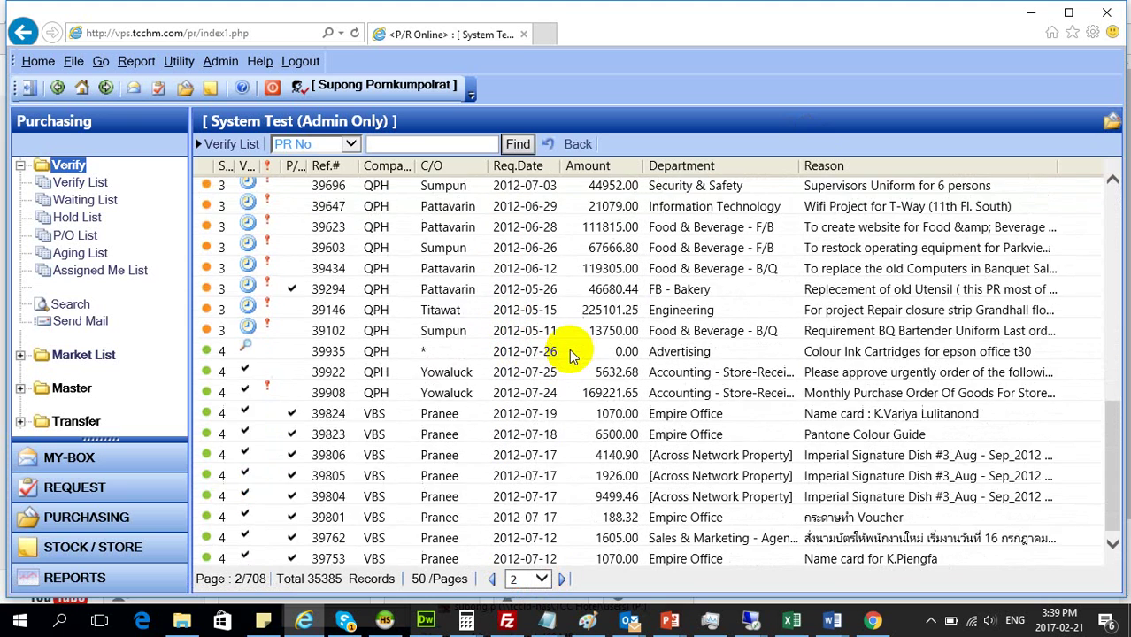
pyautogui.scroll(12, 569, 352)
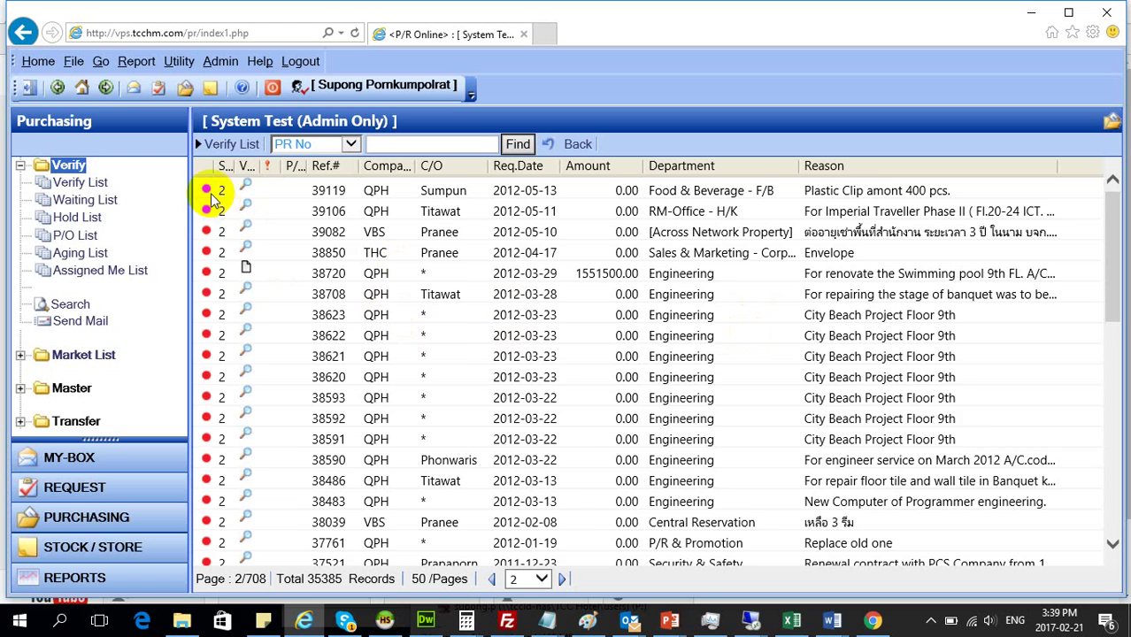
pyautogui.scroll(-7, 222, 291)
pyautogui.scroll(3, 216, 286)
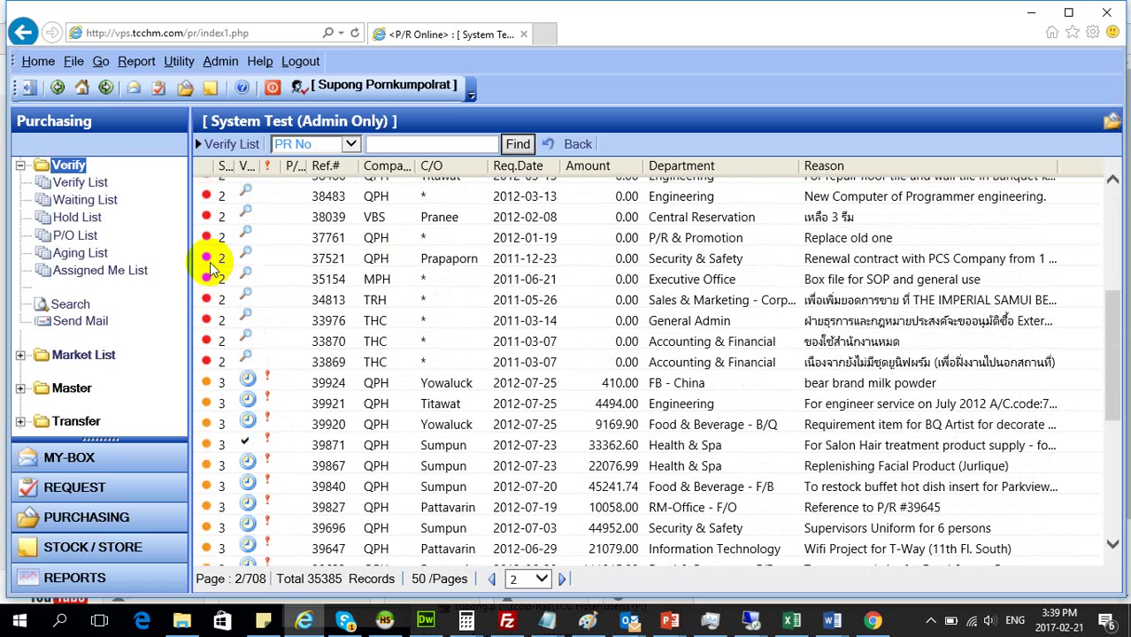
pyautogui.scroll(-5, 216, 389)
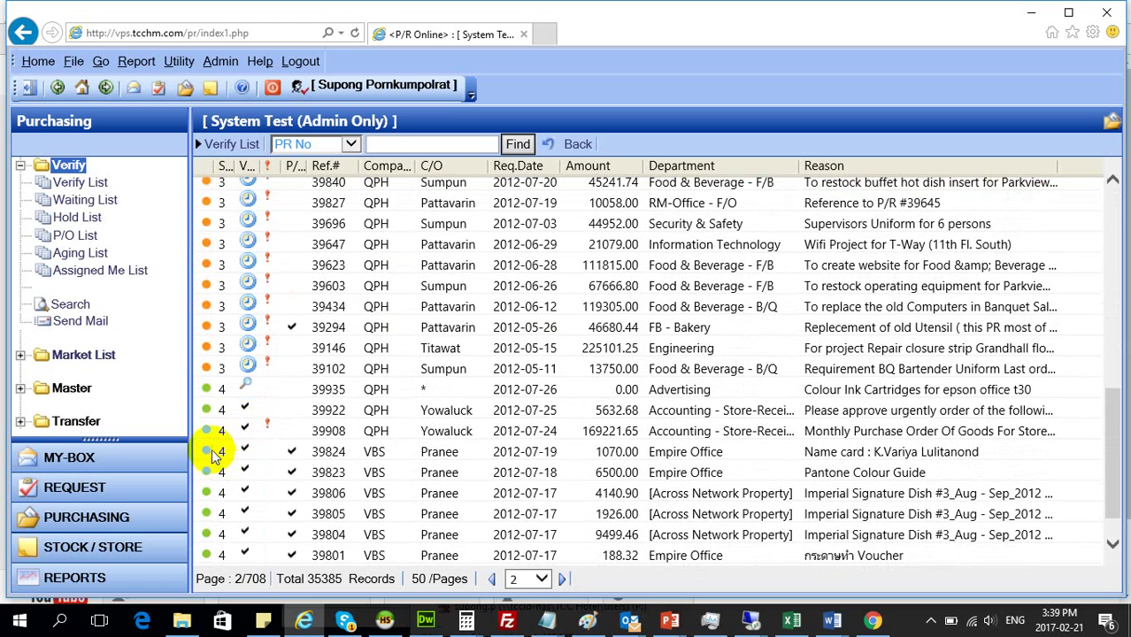
pyautogui.scroll(-1, 221, 443)
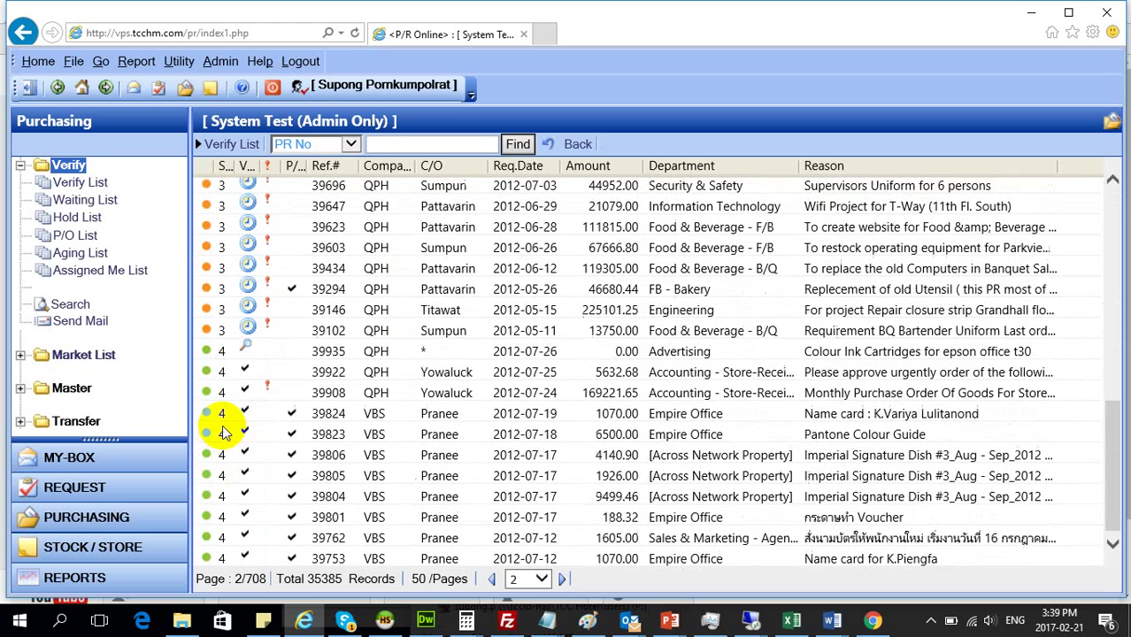
# Step: Examine the request statuses on pages 5, 4 and 3 of the verify list and return to page 1
pyautogui.click(541, 579)
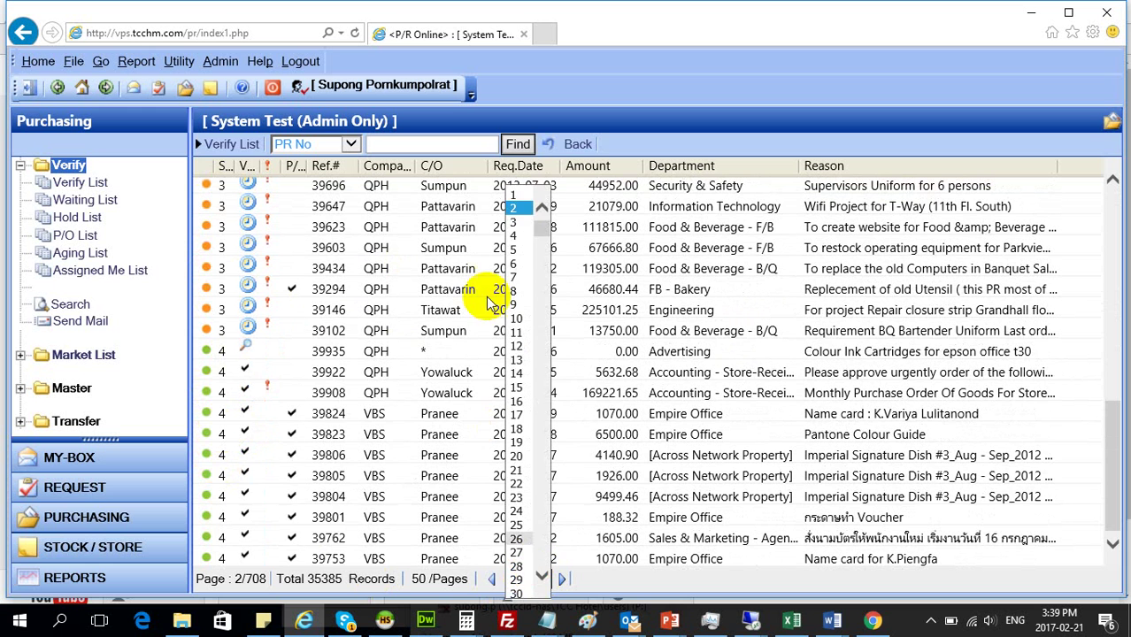
pyautogui.click(513, 250)
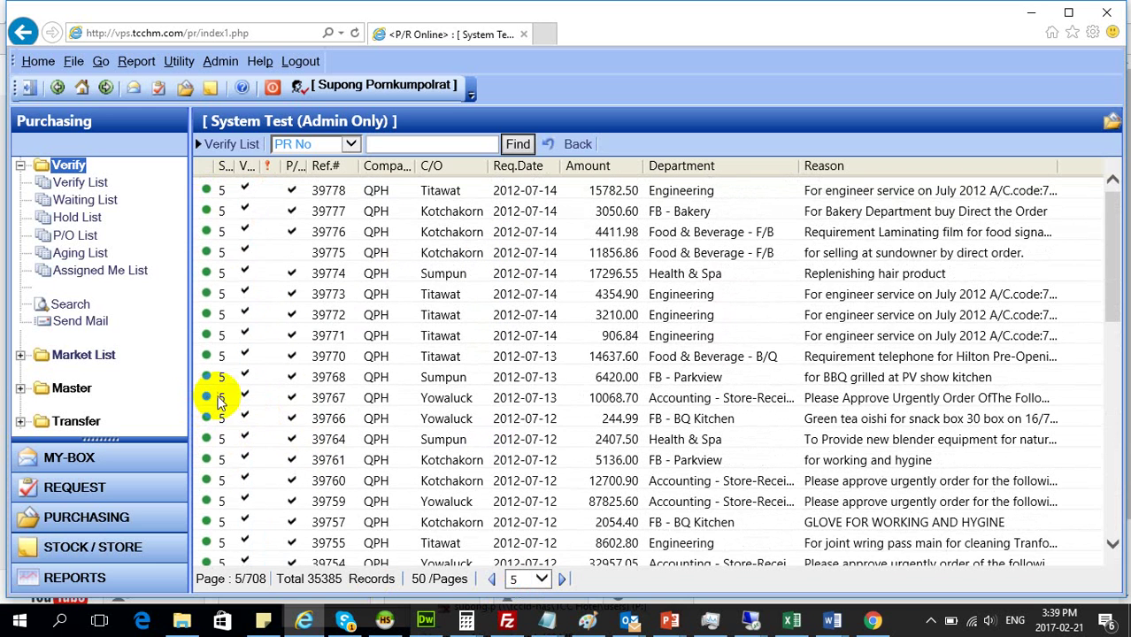
pyautogui.click(495, 579)
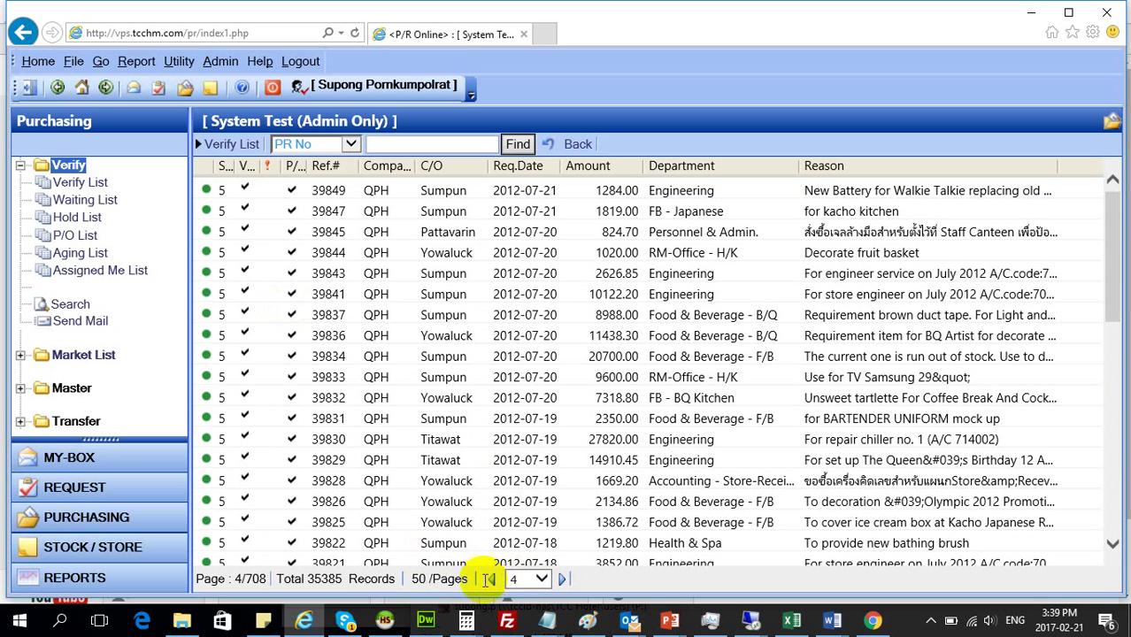
pyautogui.click(492, 581)
pyautogui.click(526, 580)
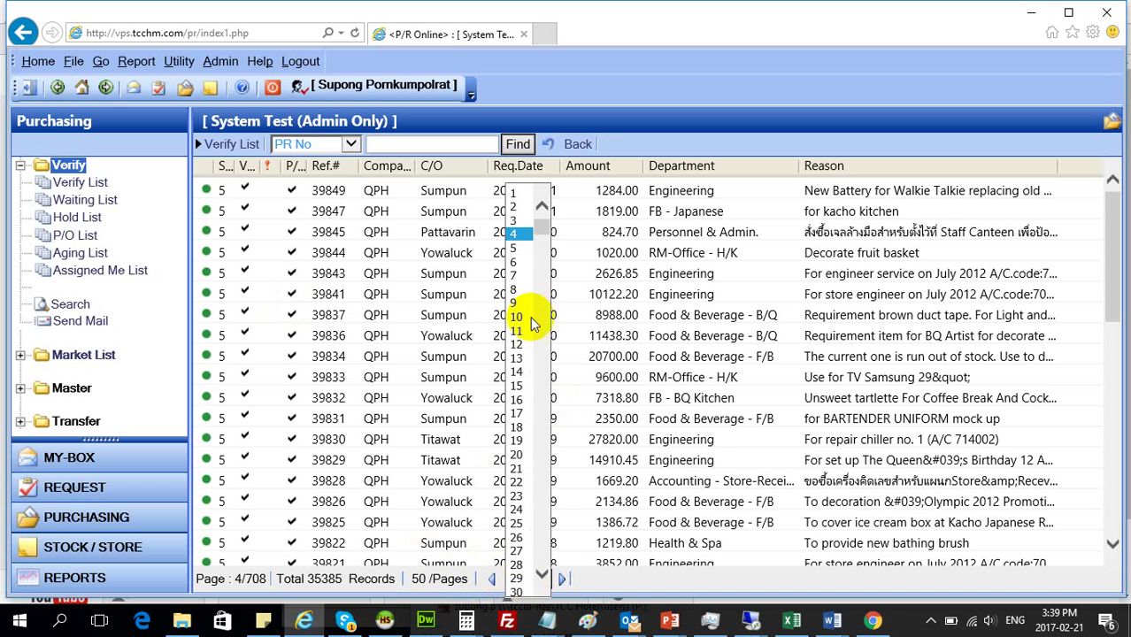
pyautogui.click(514, 216)
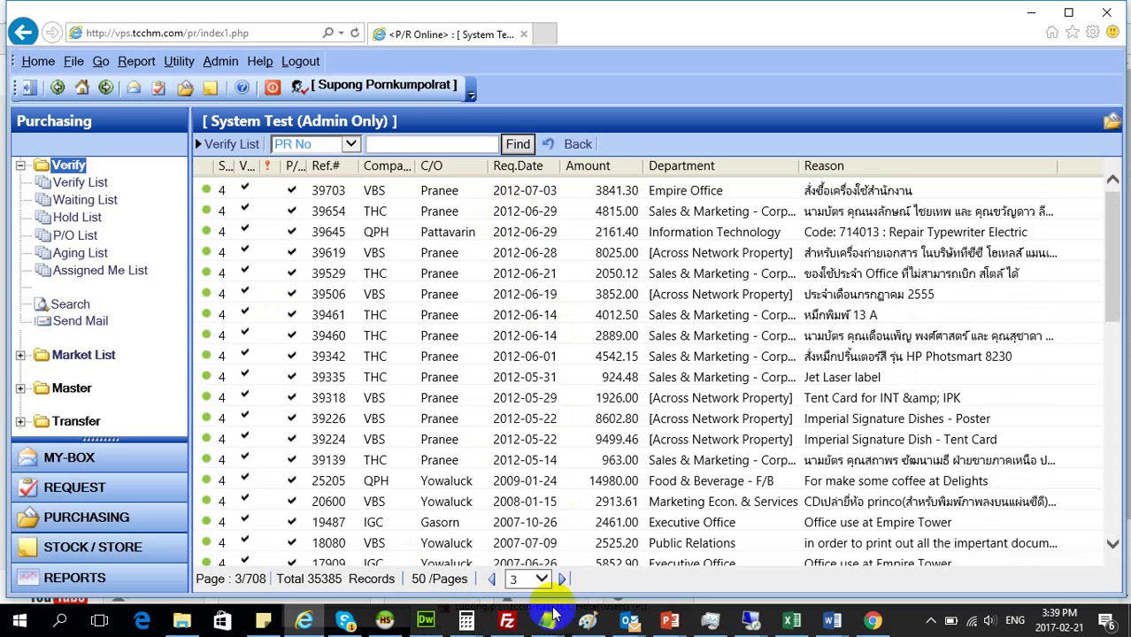
pyautogui.click(548, 579)
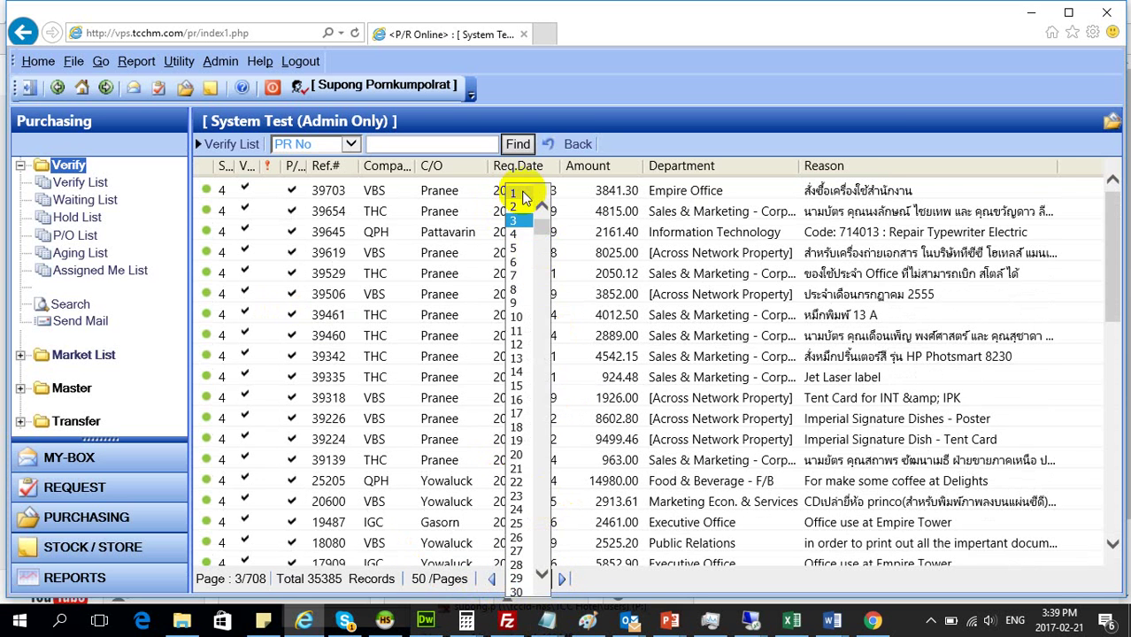
pyautogui.click(524, 193)
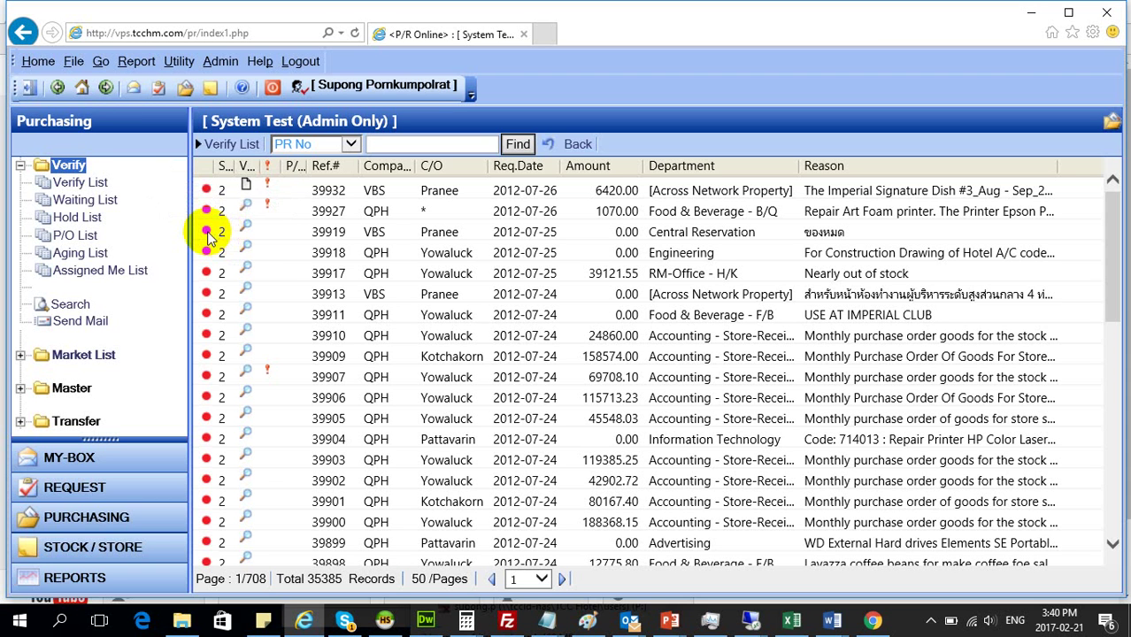
# Step: Open the Central Reservation purchase request dated 2012-07-25 and review its department, requester and approval records
pyautogui.doubleClick(333, 235)
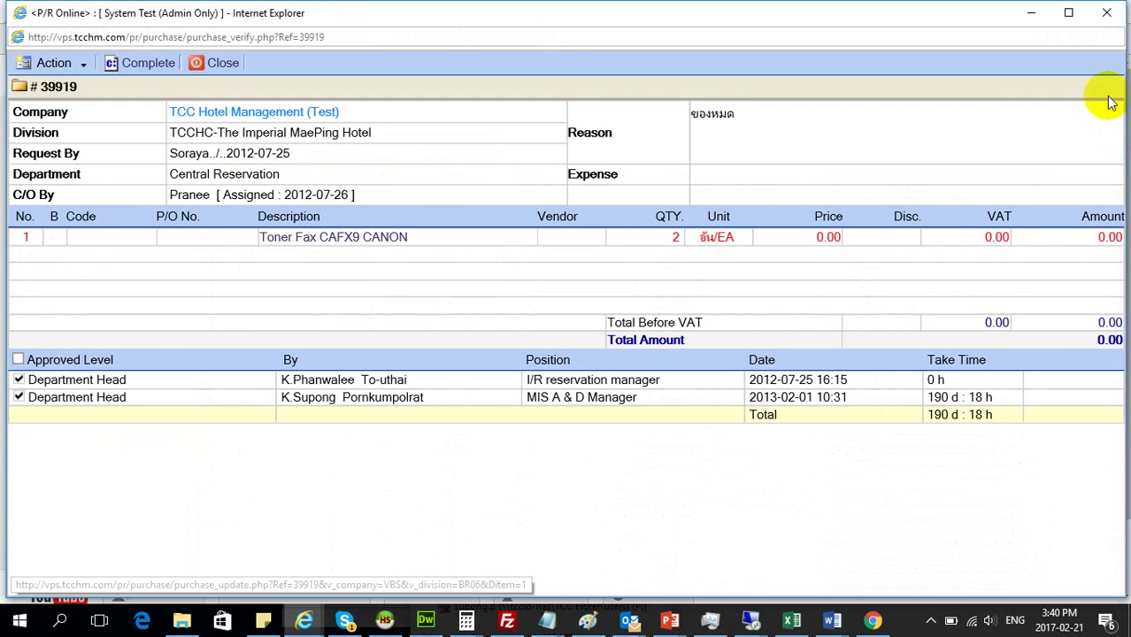
pyautogui.click(1118, 11)
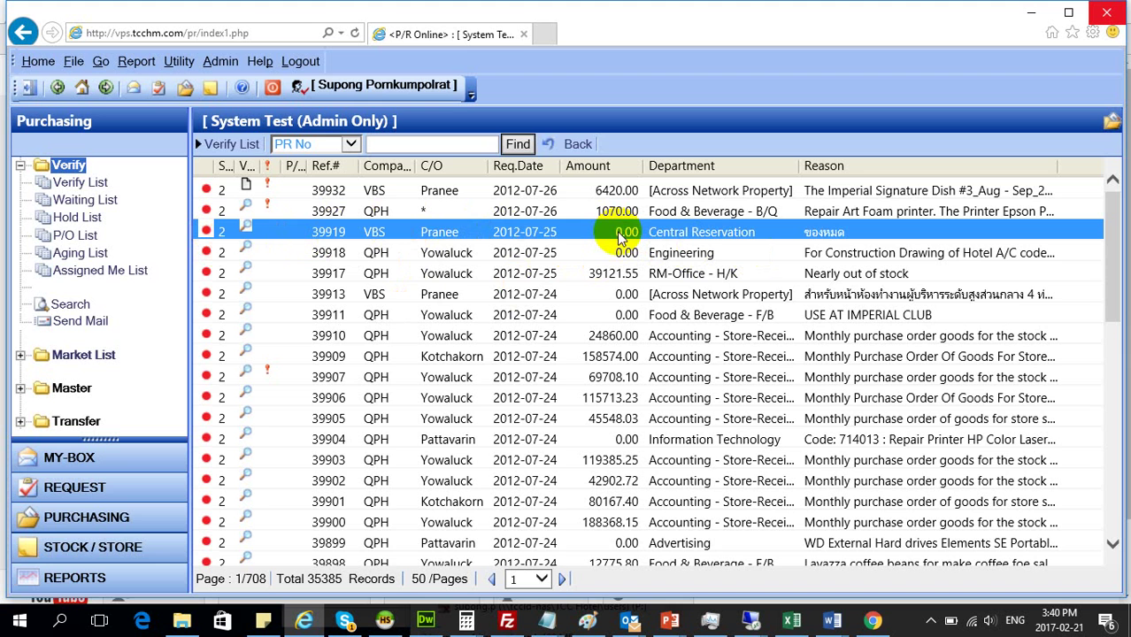
pyautogui.doubleClick(321, 232)
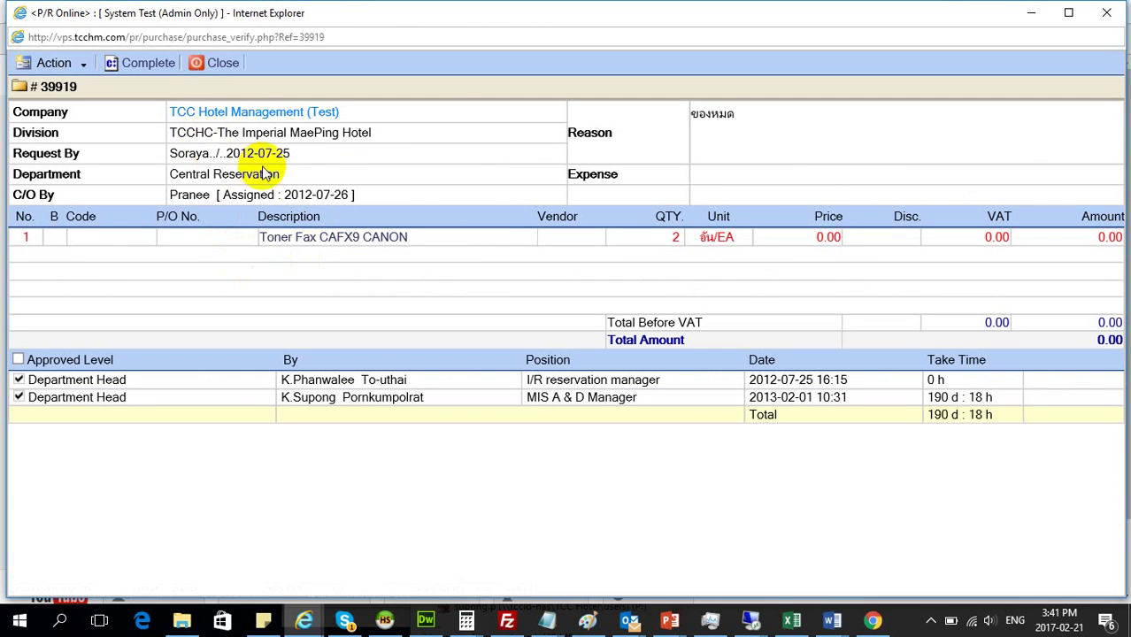
pyautogui.moveTo(170, 175); pyautogui.dragTo(283, 173)
pyautogui.moveTo(171, 153); pyautogui.dragTo(277, 153)
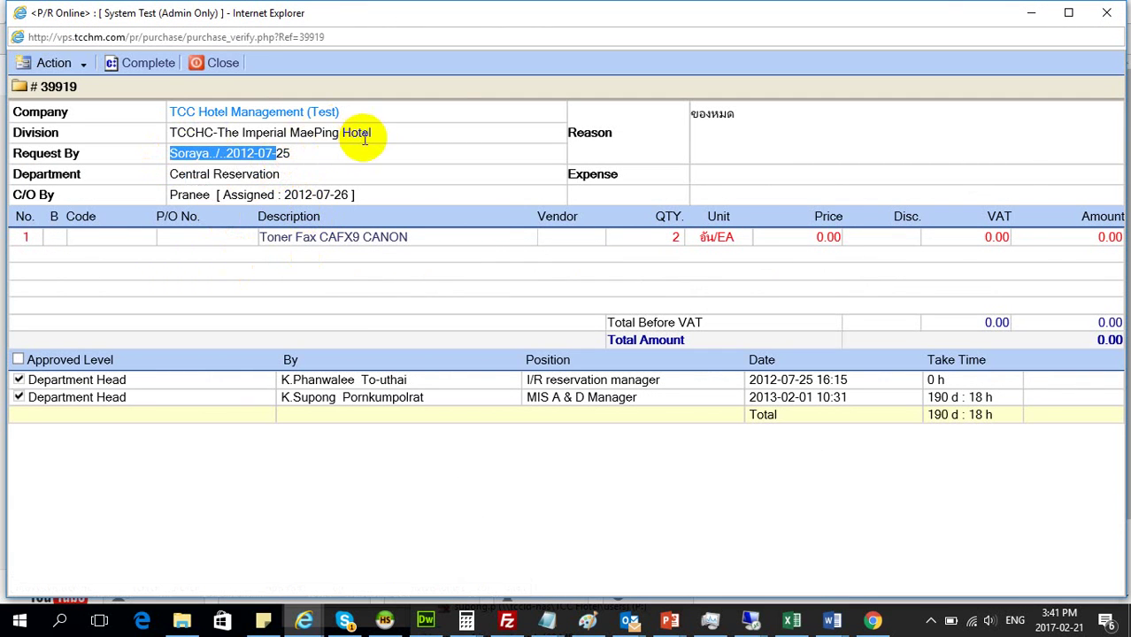
pyautogui.moveTo(305, 248)
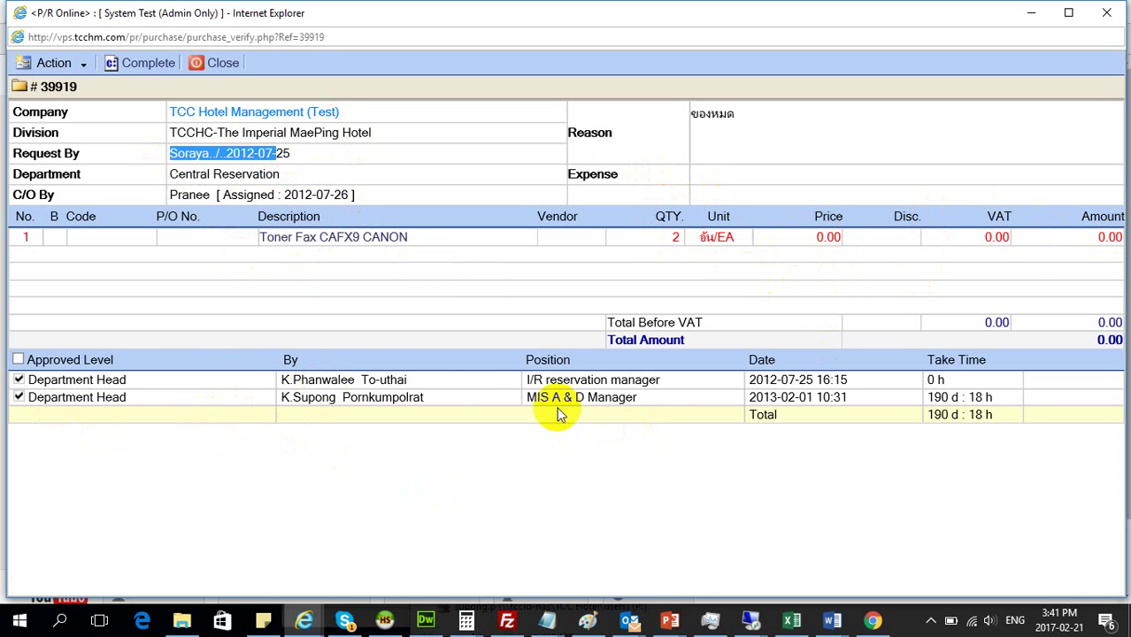
pyautogui.moveTo(409, 380); pyautogui.dragTo(269, 377)
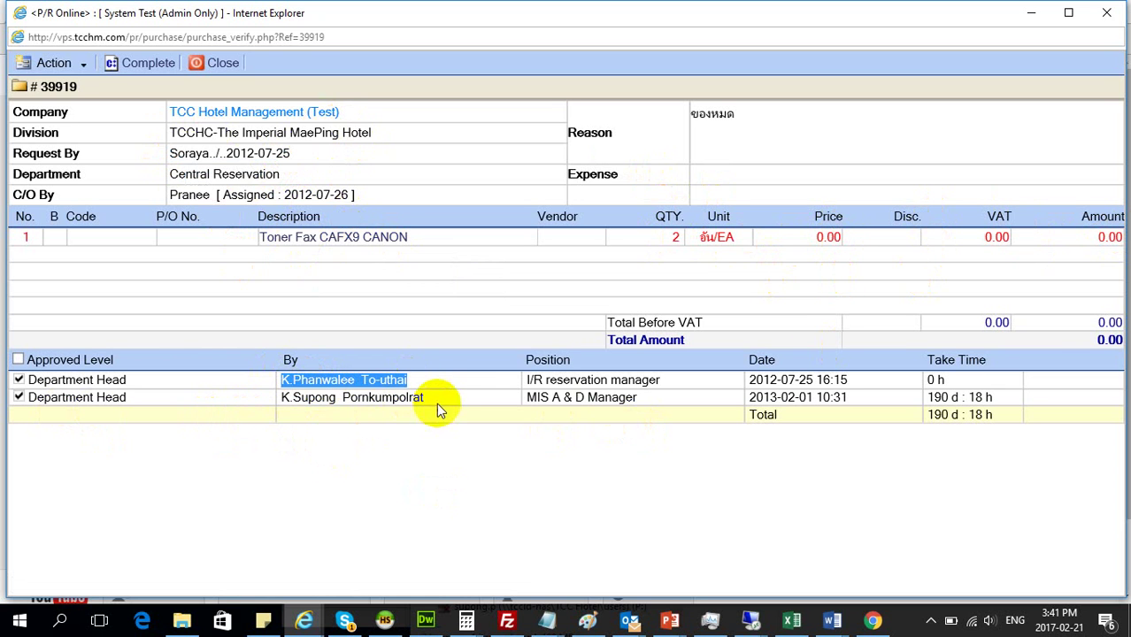
pyautogui.moveTo(436, 402); pyautogui.dragTo(255, 397)
pyautogui.click(434, 495)
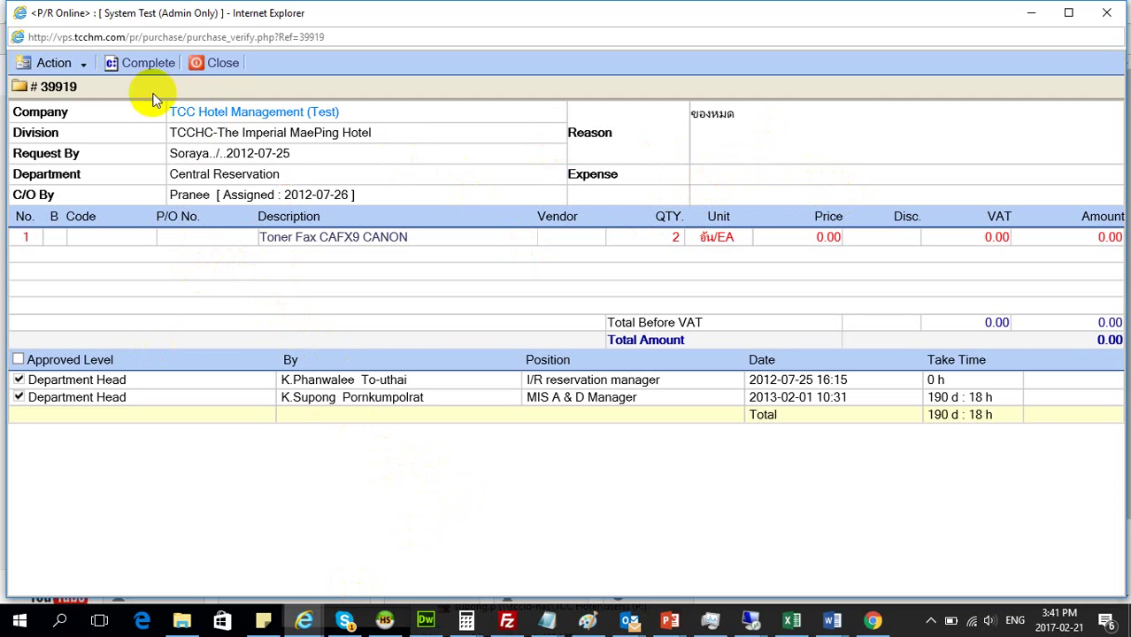
# Step: Change the purchase request header's expense to Operating Supplies Inventory, save it and check the Expense field
pyautogui.click(53, 63)
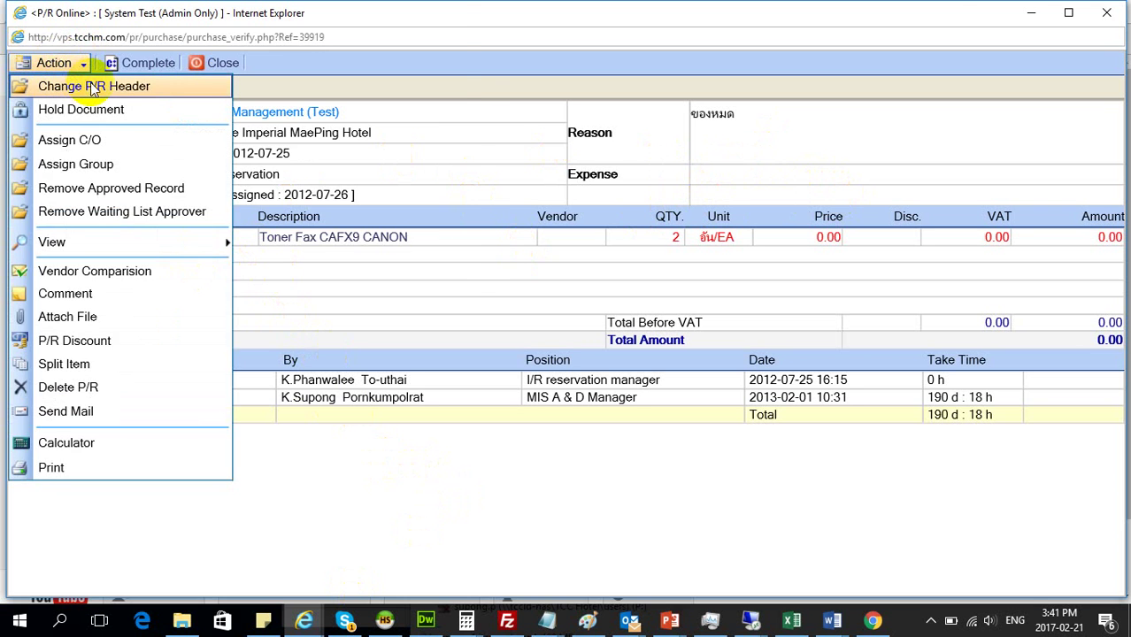
pyautogui.click(92, 87)
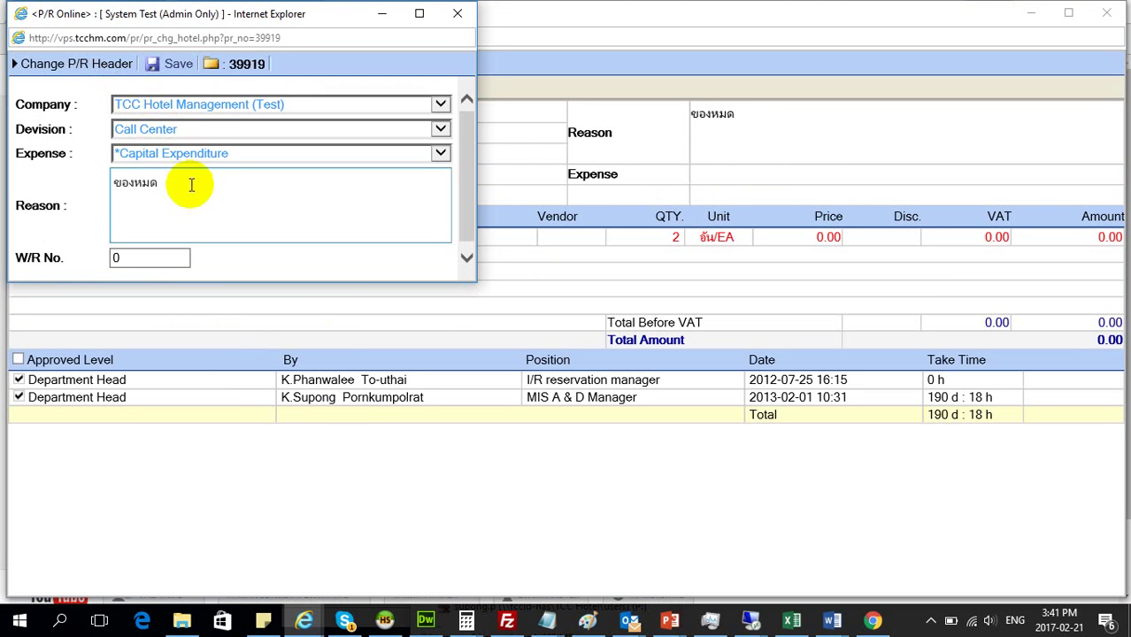
pyautogui.click(203, 153)
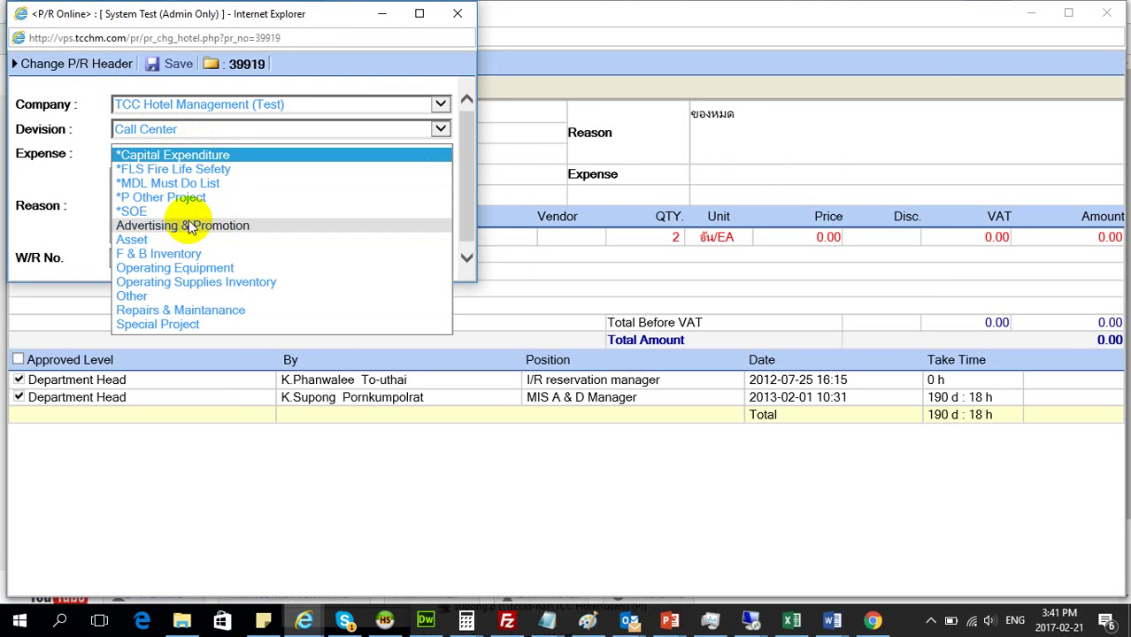
pyautogui.click(171, 283)
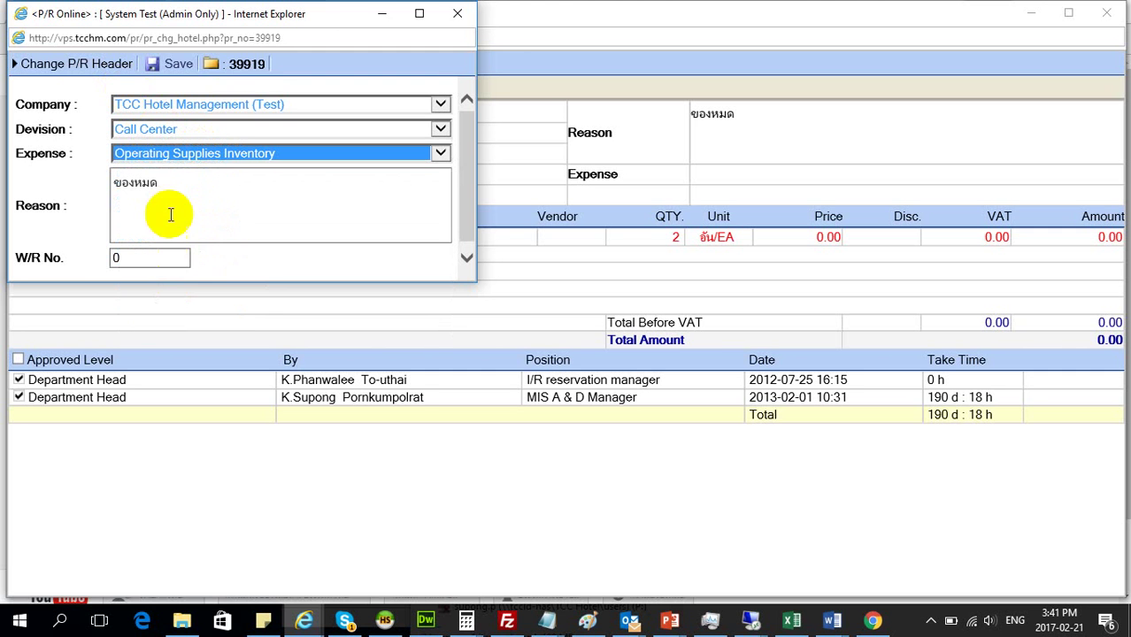
pyautogui.click(178, 65)
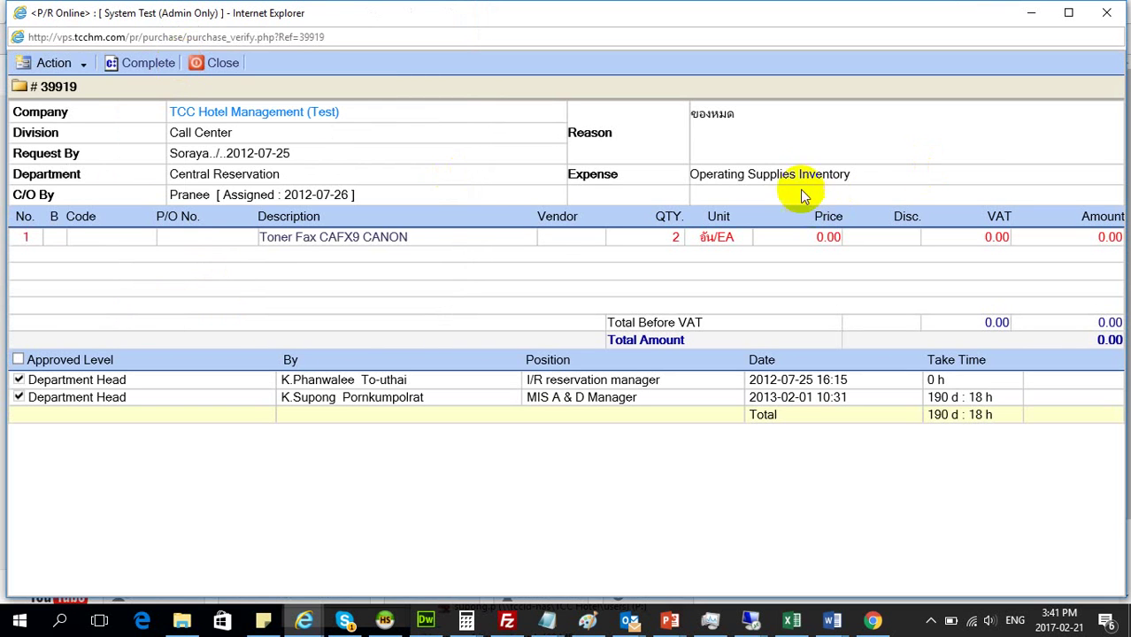
pyautogui.moveTo(849, 173); pyautogui.dragTo(688, 173)
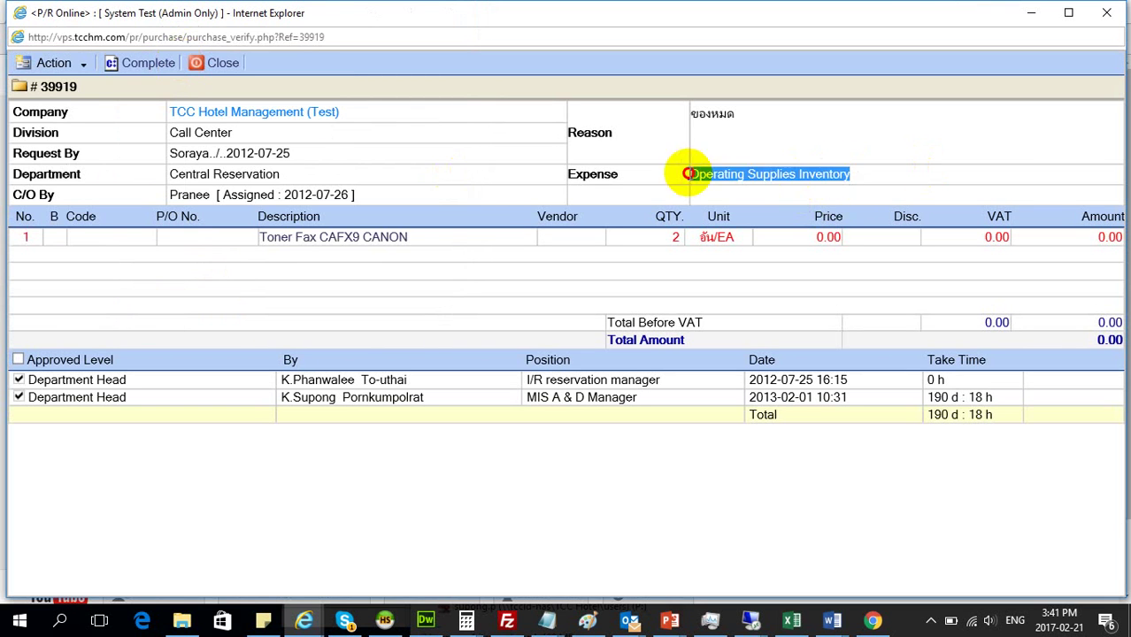
pyautogui.click(758, 129)
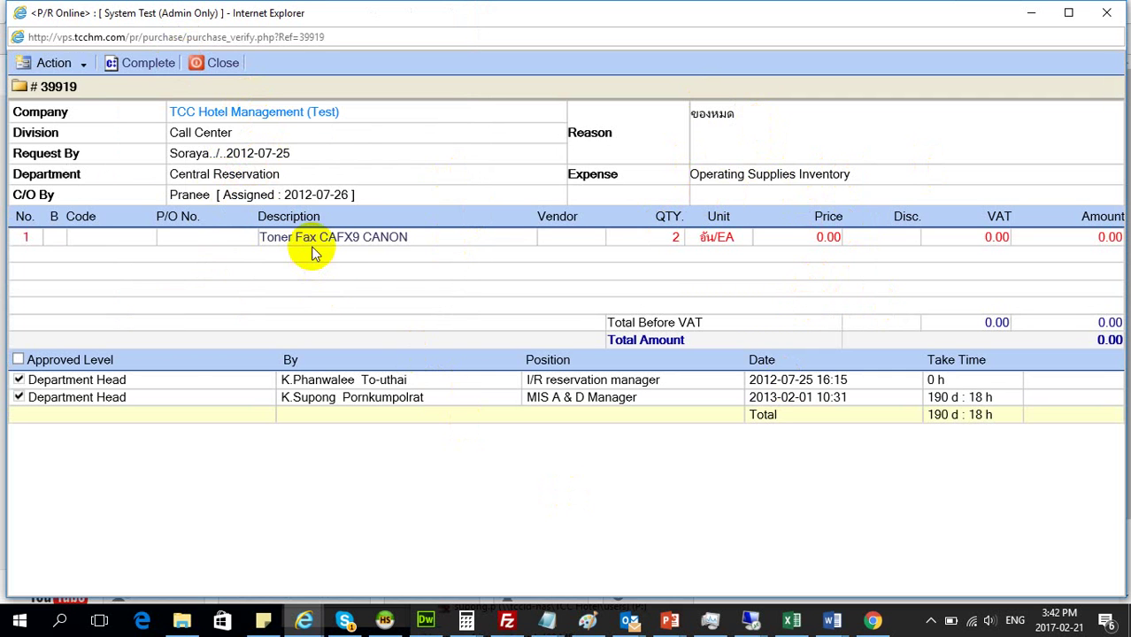
# Step: Review the toner item and the available actions of the Central Reservation request, and close the request
pyautogui.moveTo(311, 244)
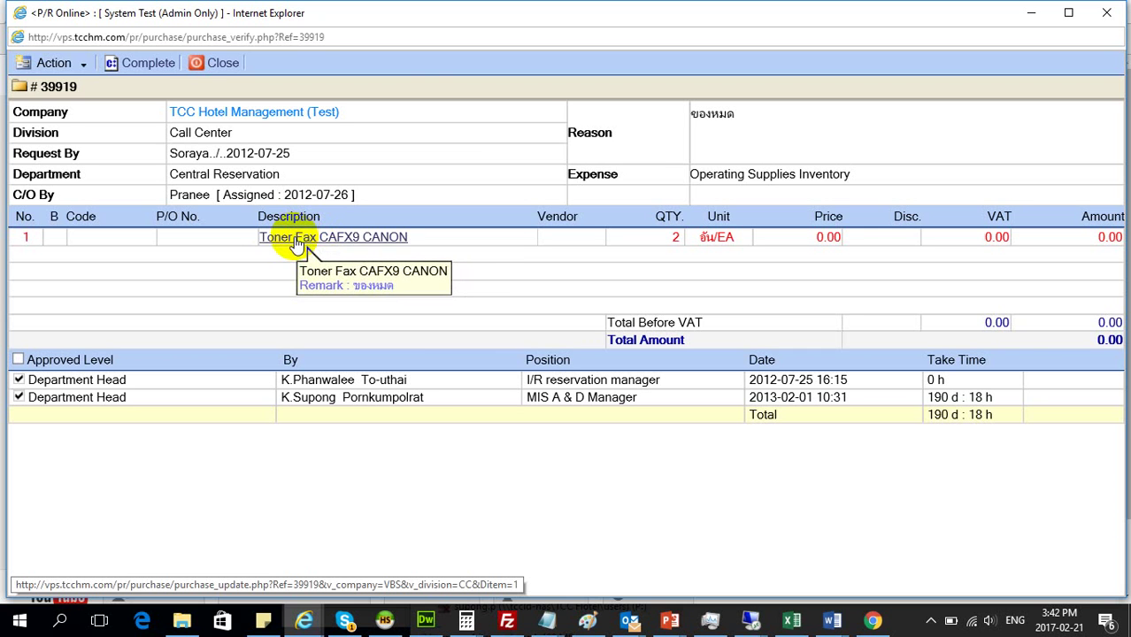
pyautogui.click(311, 243)
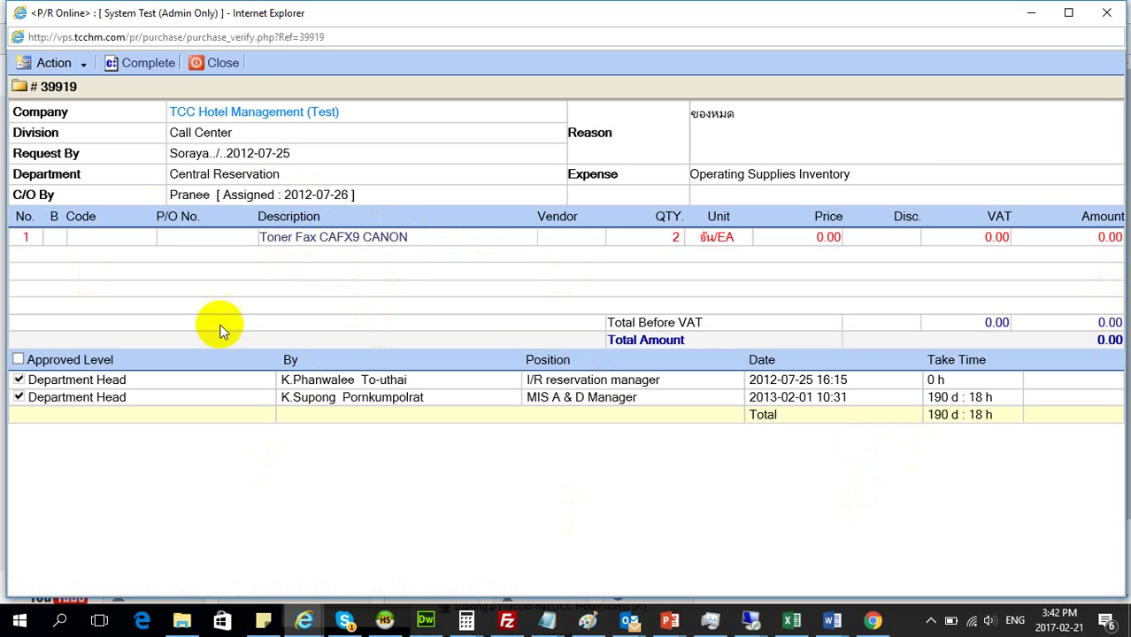
pyautogui.moveTo(377, 247)
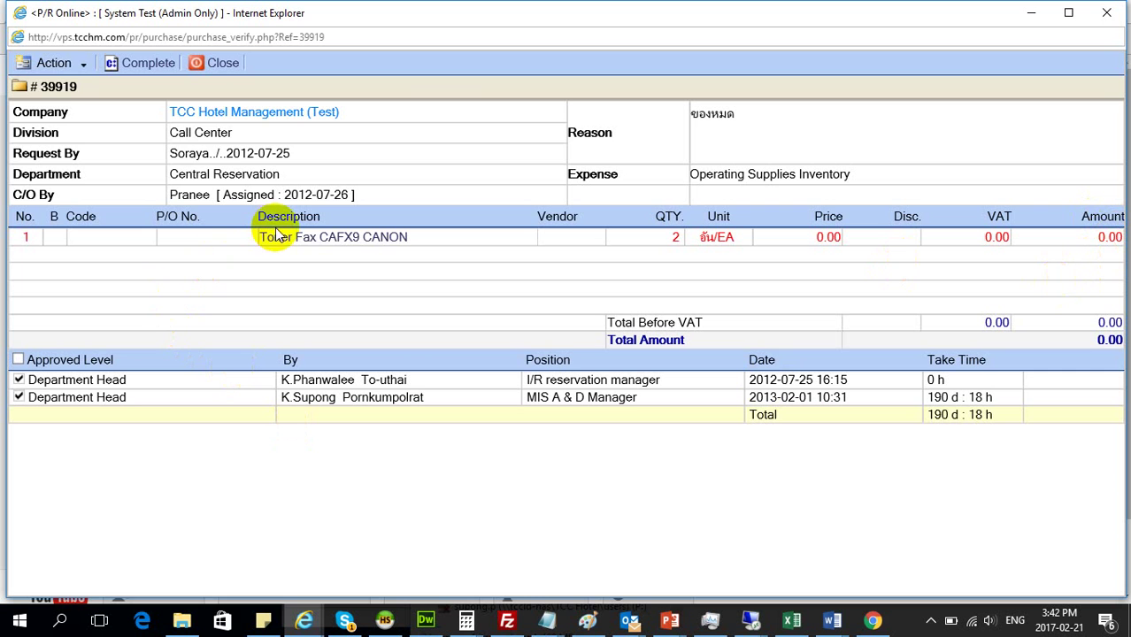
pyautogui.click(39, 63)
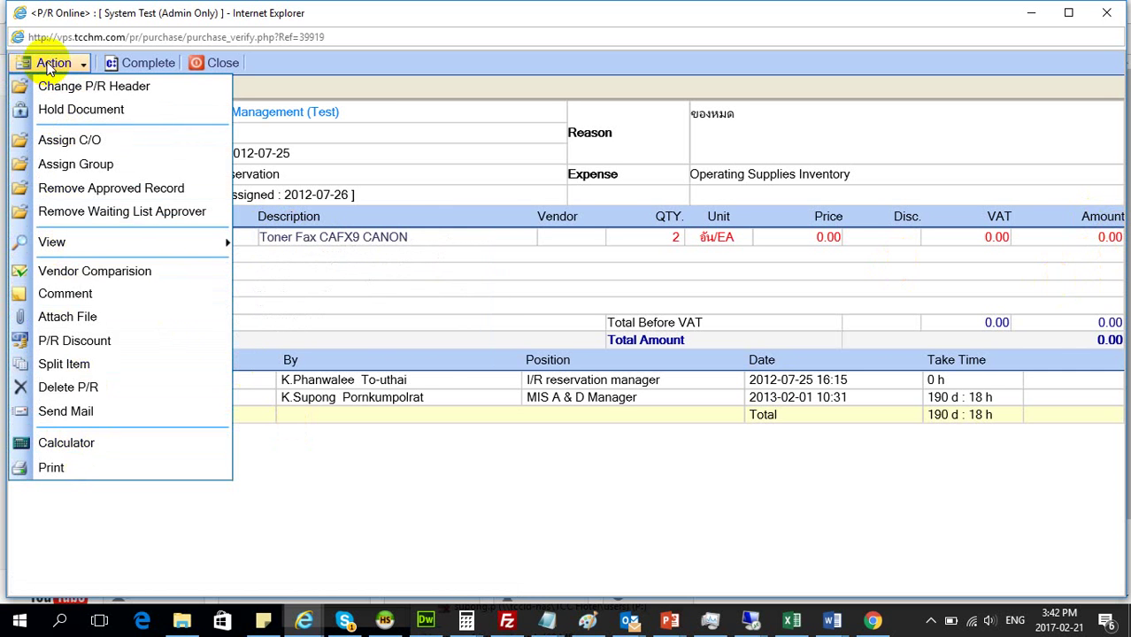
pyautogui.click(389, 298)
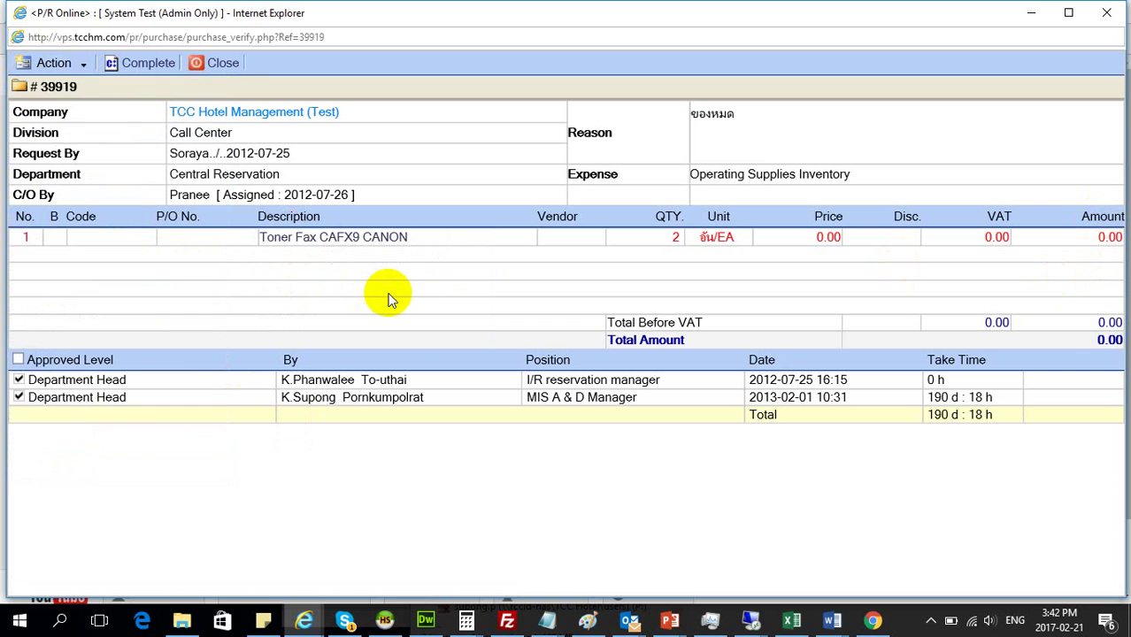
pyautogui.click(53, 63)
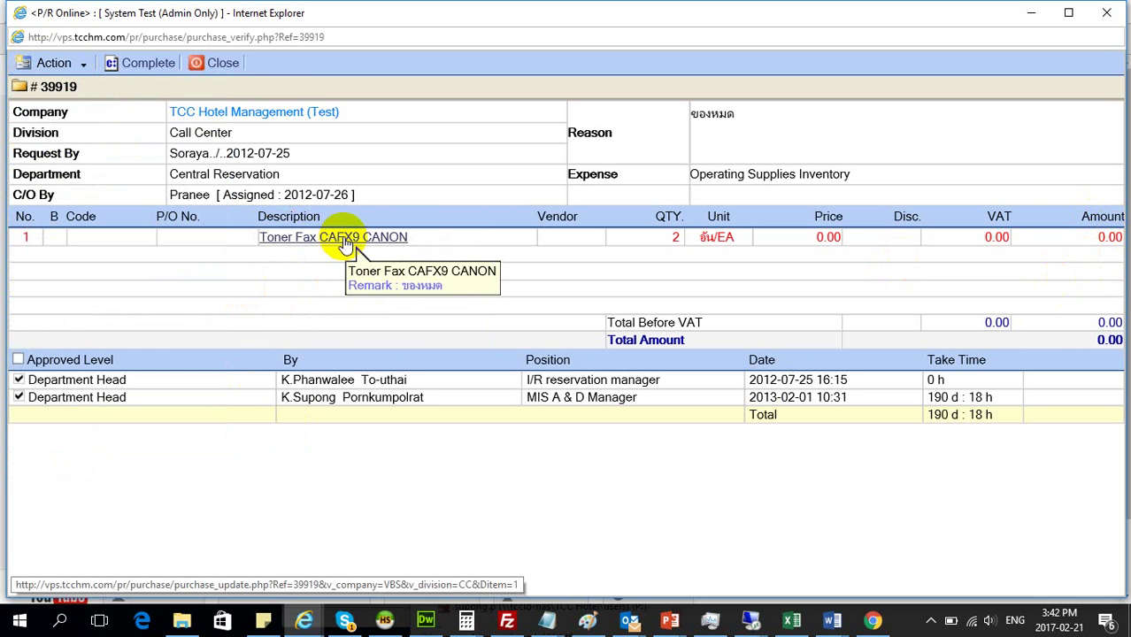
pyautogui.click(1105, 15)
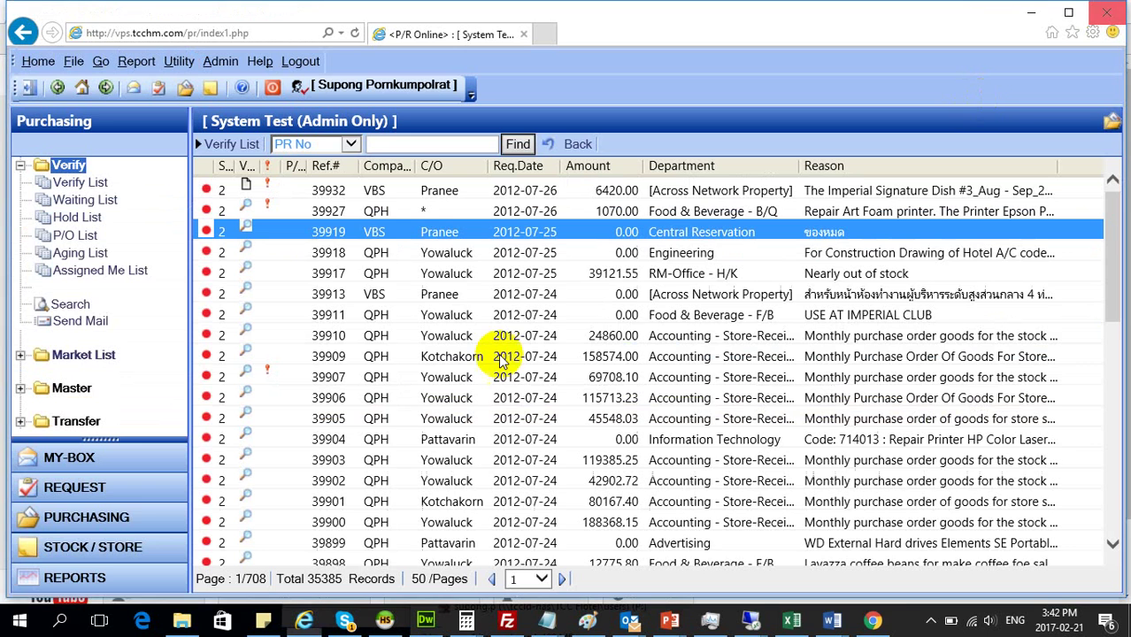
# Step: Open the Across Network Property purchase request dated 2012-07-24 and review its items and available actions
pyautogui.doubleClick(321, 255)
pyautogui.click(1108, 15)
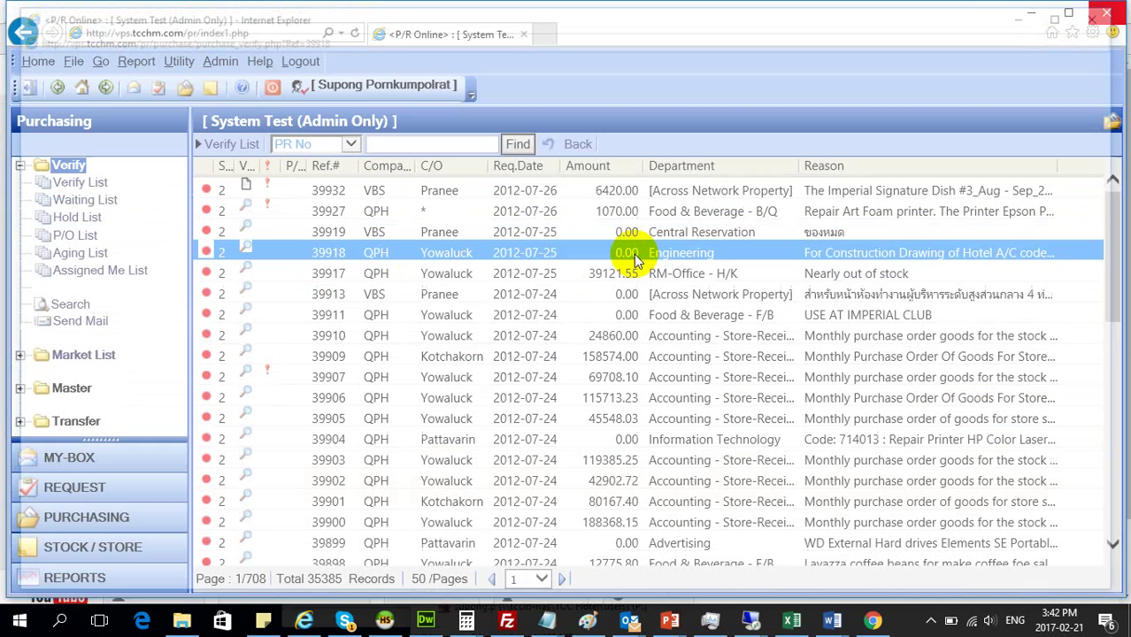
pyautogui.doubleClick(327, 295)
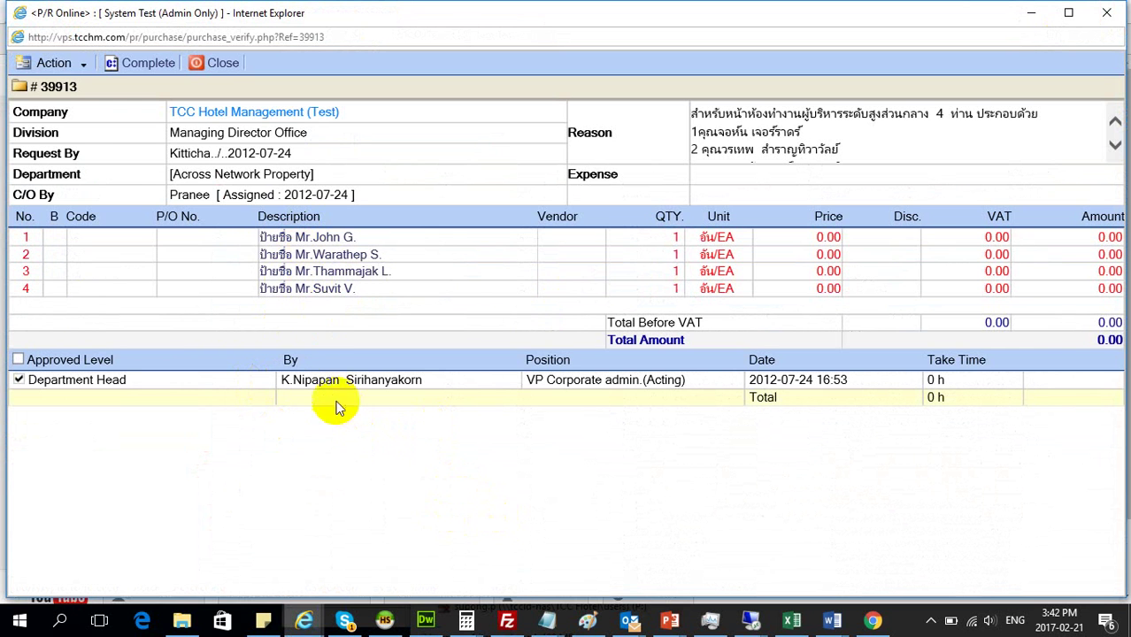
pyautogui.click(43, 63)
pyautogui.click(530, 431)
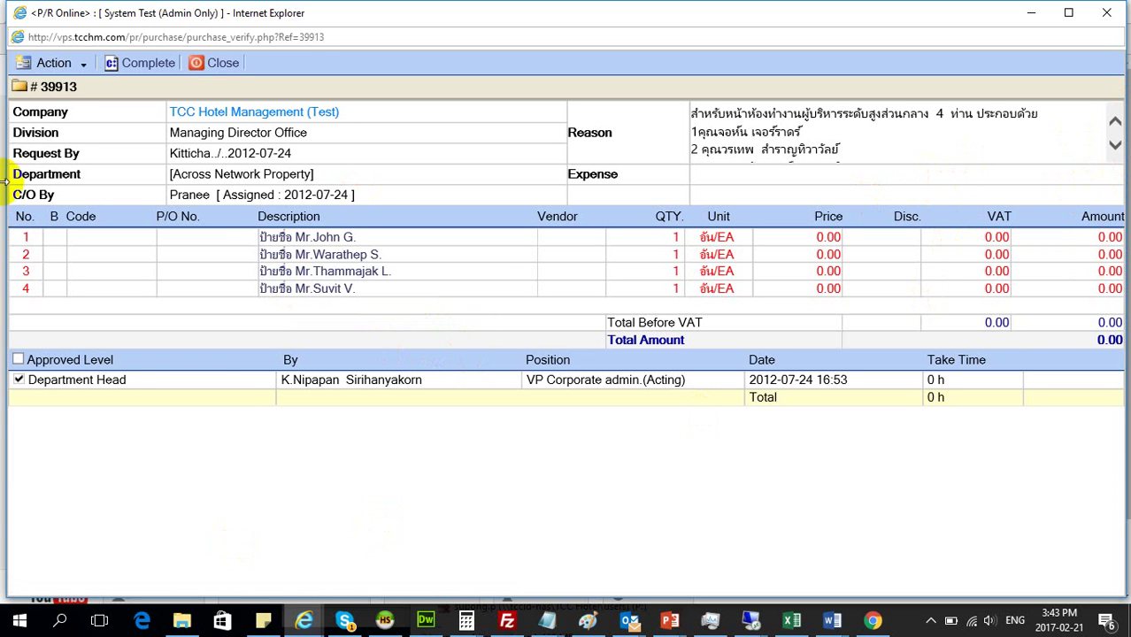
pyautogui.click(26, 63)
pyautogui.click(477, 418)
# Step: Open the vendor comparison for the request and move its window below the request's toolbar
pyautogui.click(48, 62)
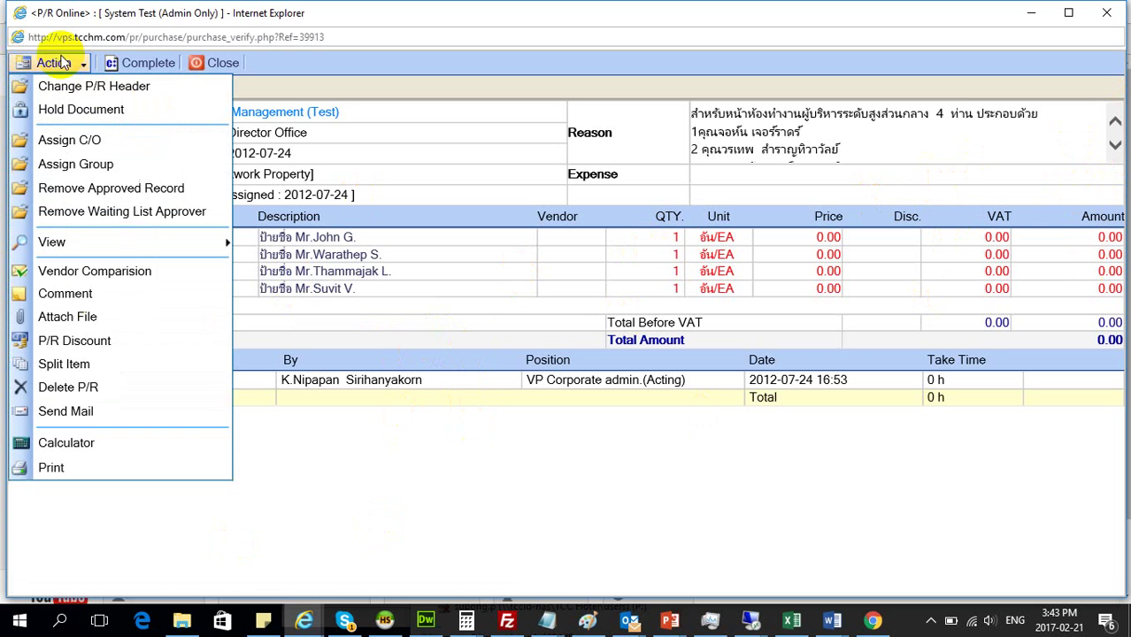
pyautogui.click(112, 277)
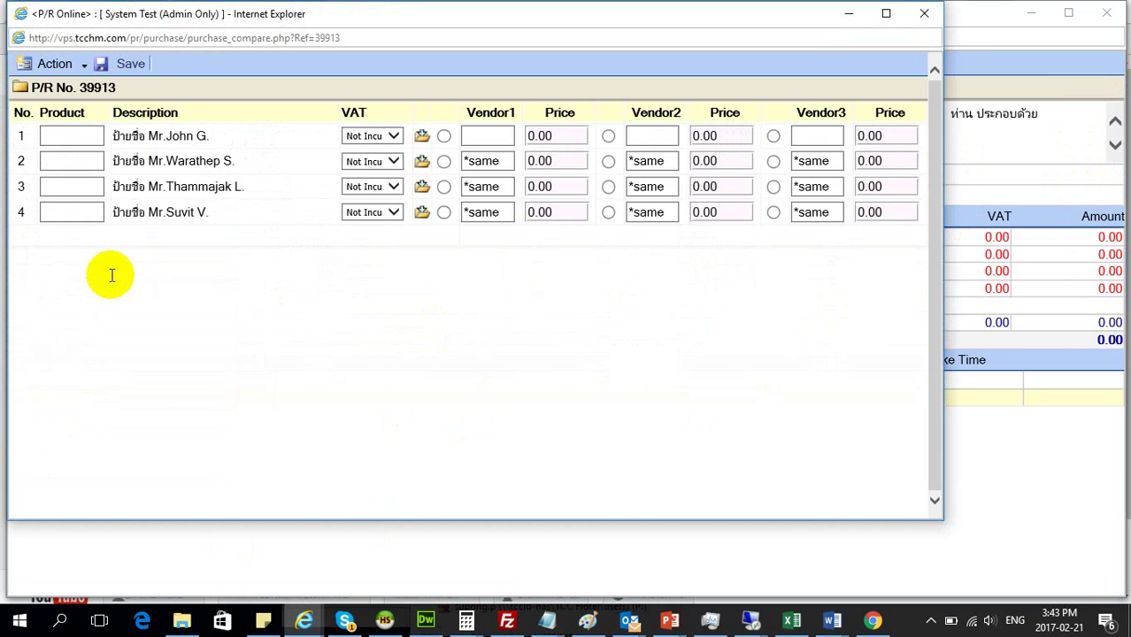
pyautogui.moveTo(199, 13); pyautogui.dragTo(242, 277)
pyautogui.moveTo(234, 175); pyautogui.dragTo(192, 80)
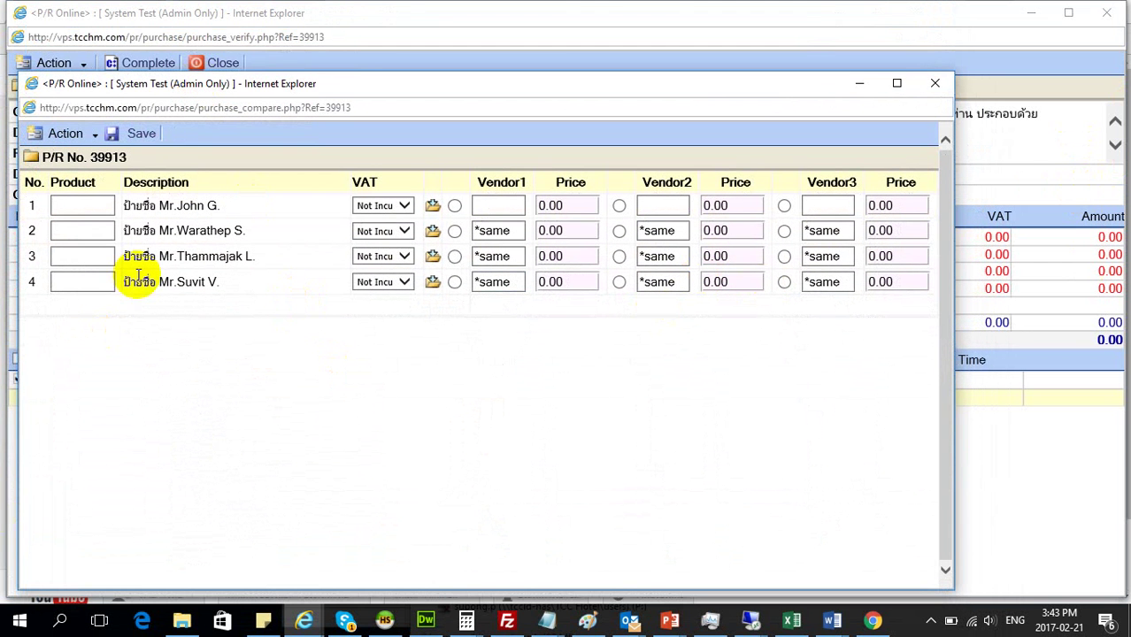
# Step: Examine the descriptions of the four items listed in the vendor comparison
pyautogui.moveTo(131, 205); pyautogui.dragTo(196, 252)
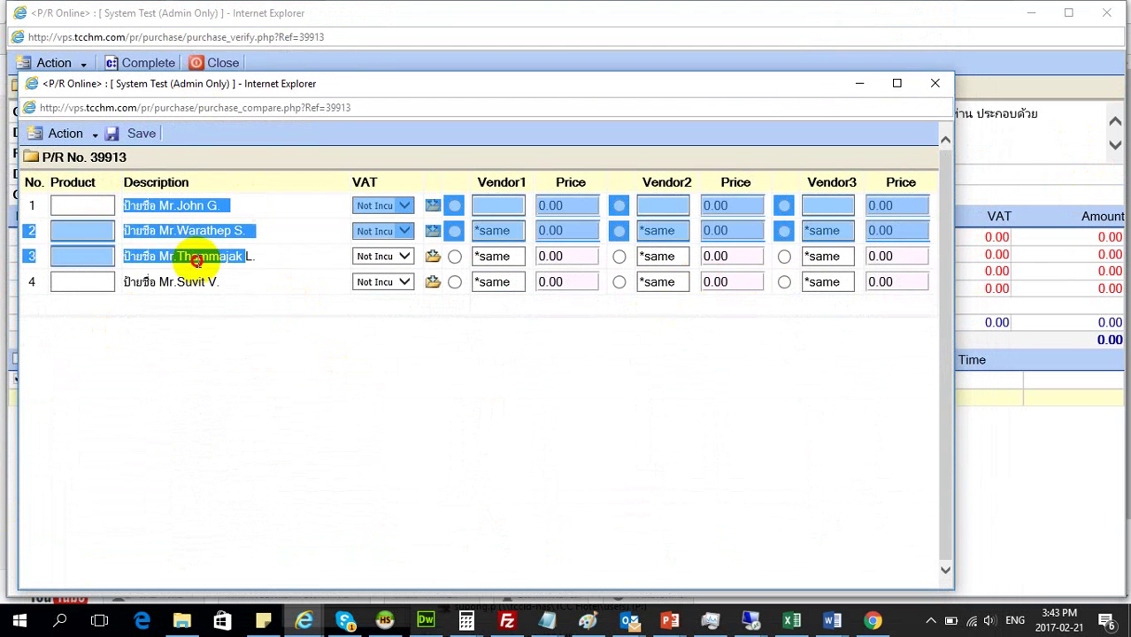
pyautogui.moveTo(234, 285); pyautogui.dragTo(131, 232)
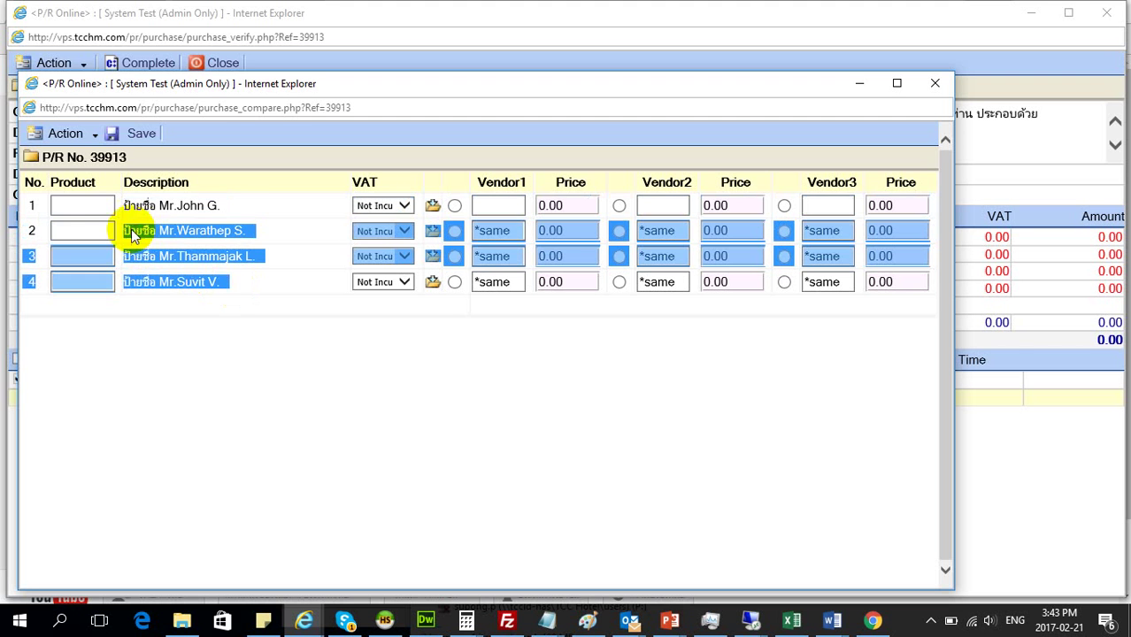
pyautogui.click(83, 198)
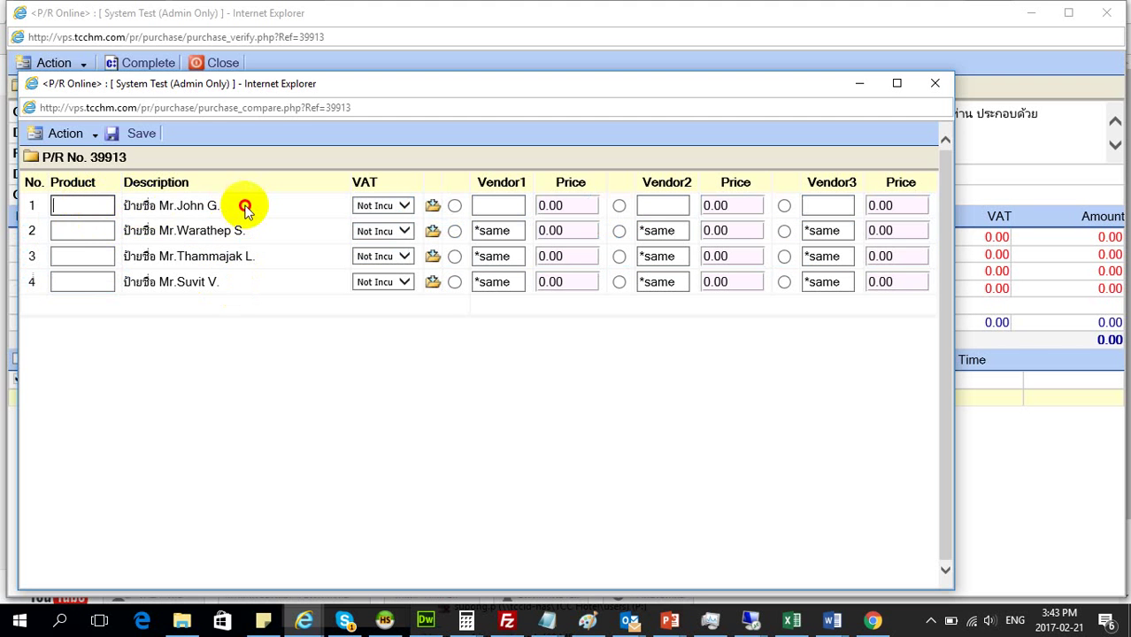
pyautogui.moveTo(245, 207); pyautogui.dragTo(144, 206)
pyautogui.moveTo(237, 255); pyautogui.dragTo(144, 230)
pyautogui.click(495, 230)
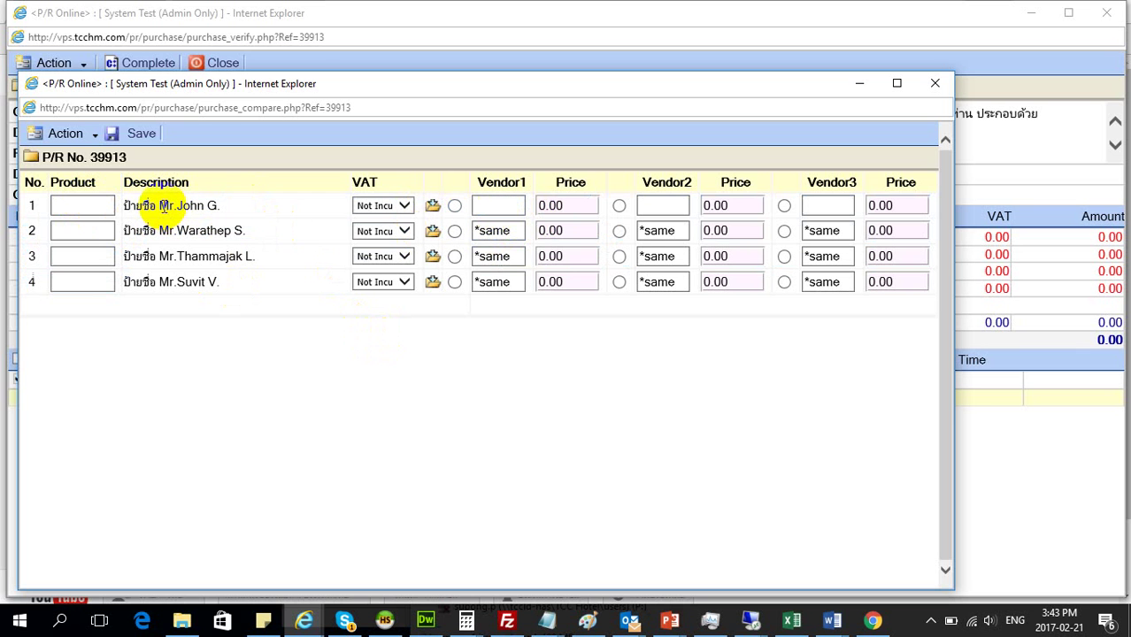
# Step: Examine the Vendor1, Vendor2 and Vendor3 columns and their Price columns in the vendor comparison
pyautogui.click(496, 206)
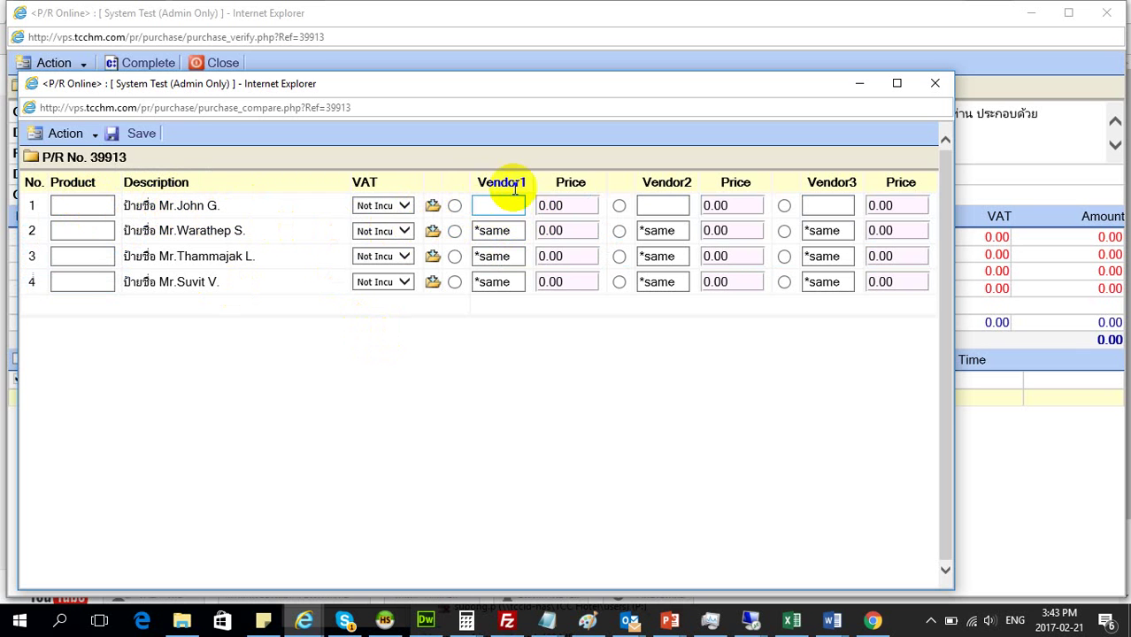
pyautogui.moveTo(478, 181); pyautogui.dragTo(529, 184)
pyautogui.click(699, 191)
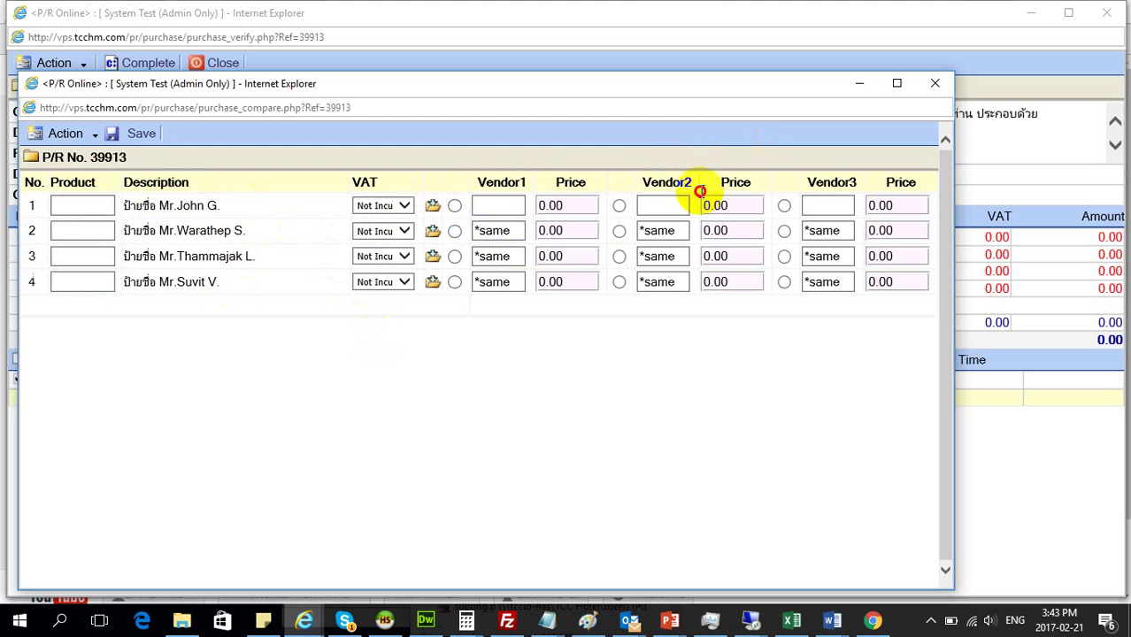
pyautogui.moveTo(699, 191); pyautogui.dragTo(630, 237)
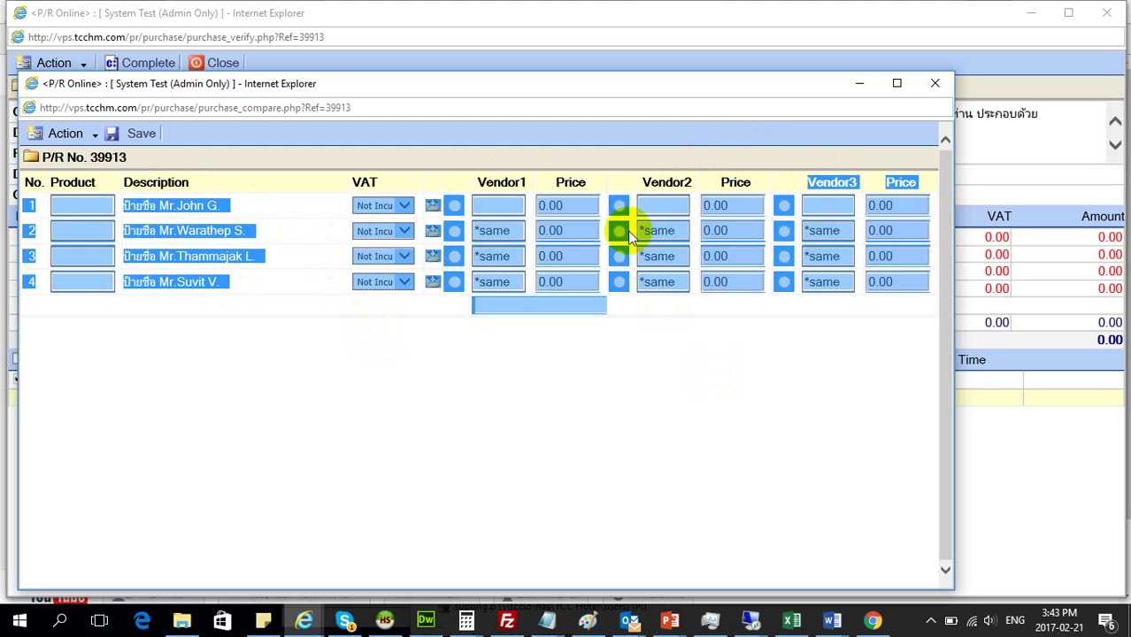
pyautogui.click(553, 182)
pyautogui.moveTo(556, 181); pyautogui.dragTo(596, 200)
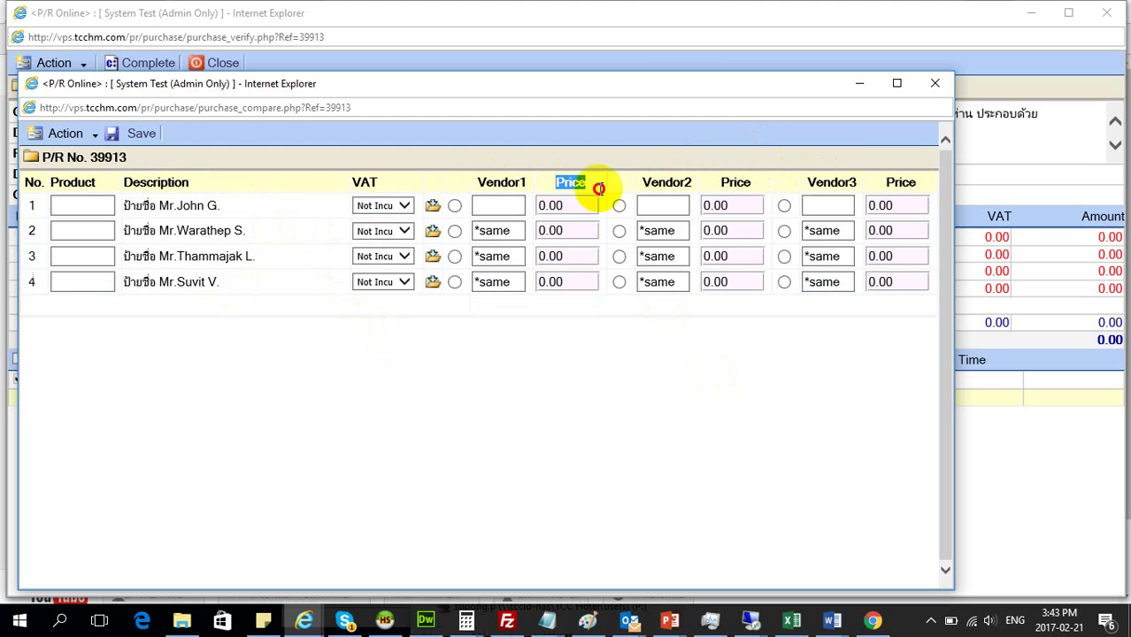
pyautogui.moveTo(716, 182); pyautogui.dragTo(757, 180)
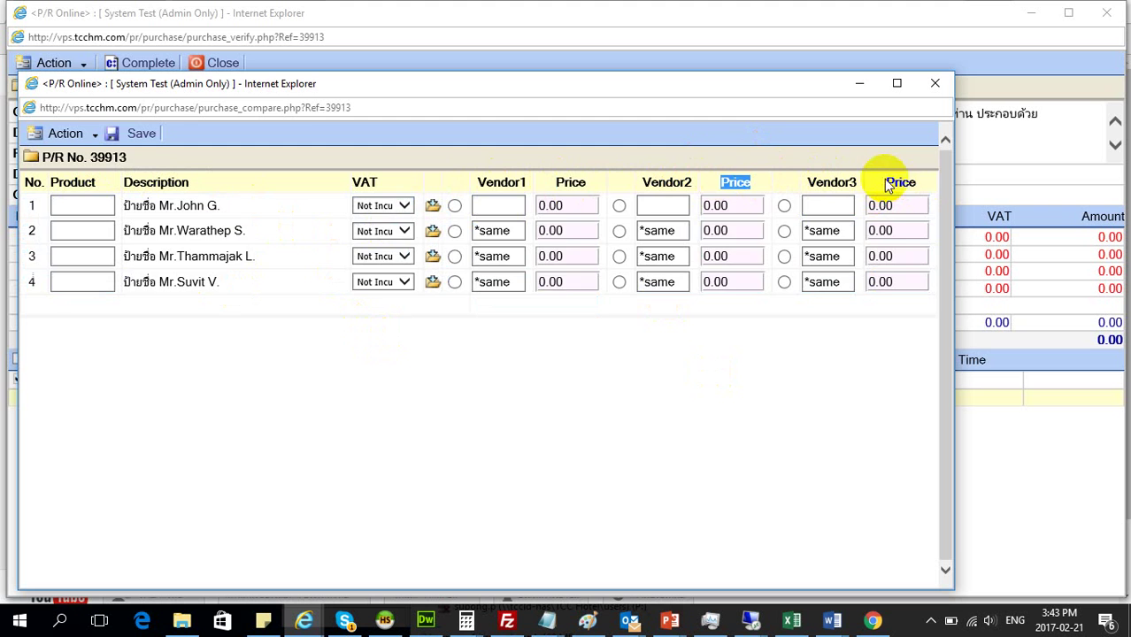
pyautogui.moveTo(888, 184); pyautogui.dragTo(929, 182)
pyautogui.click(920, 186)
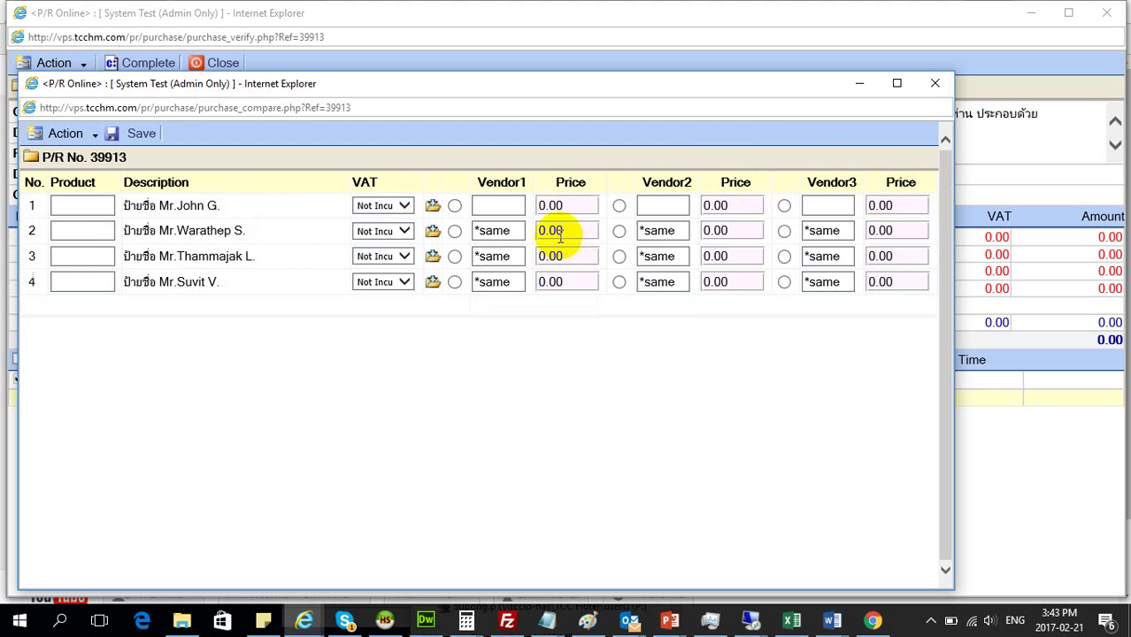
# Step: Open the vendor master for the first item and list the vendors without any code or name filter
pyautogui.click(495, 211)
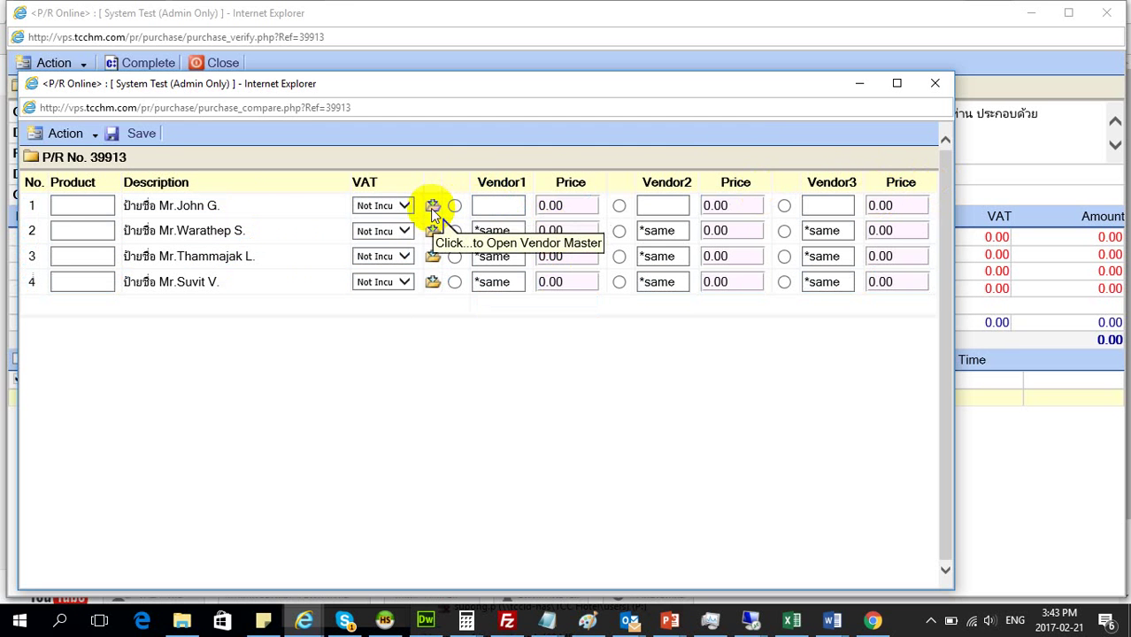
pyautogui.click(482, 213)
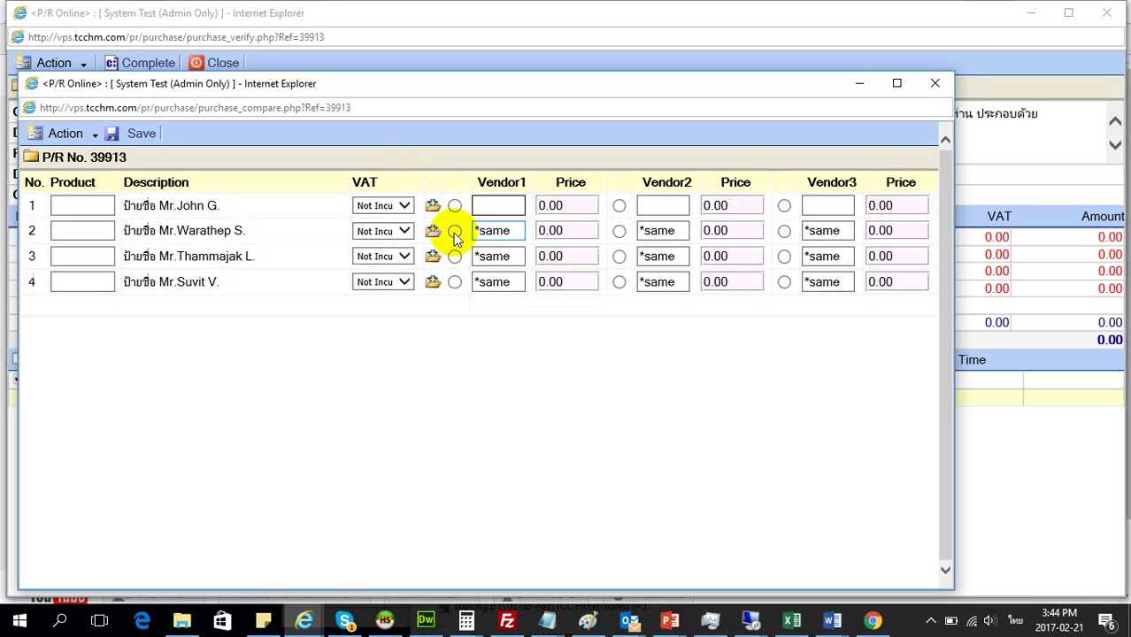
pyautogui.click(432, 210)
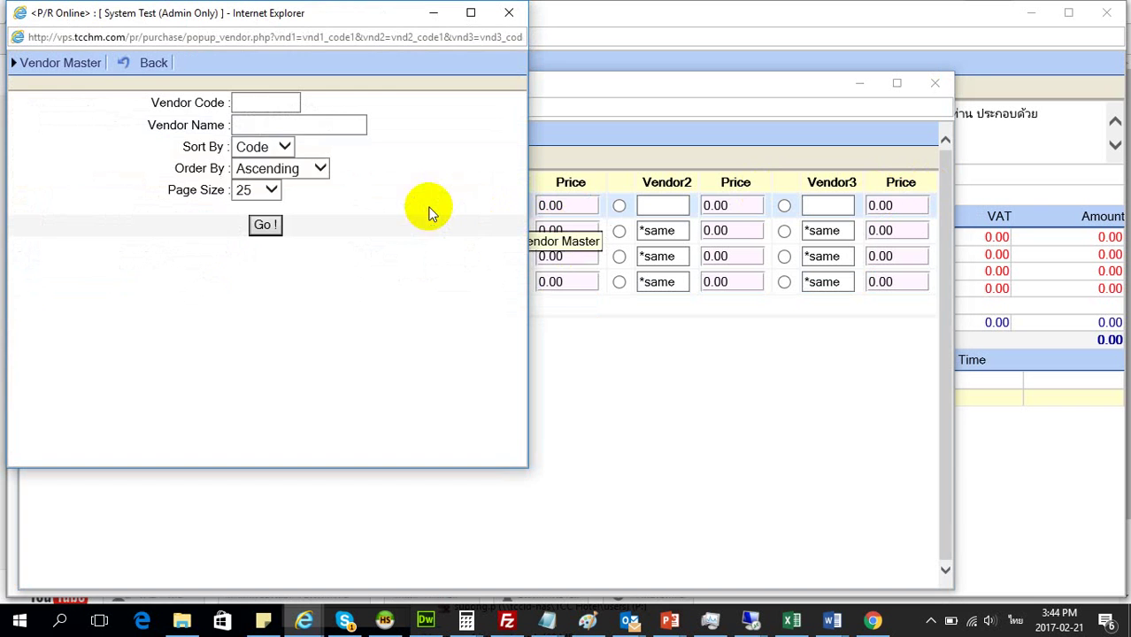
pyautogui.click(262, 125)
pyautogui.click(272, 232)
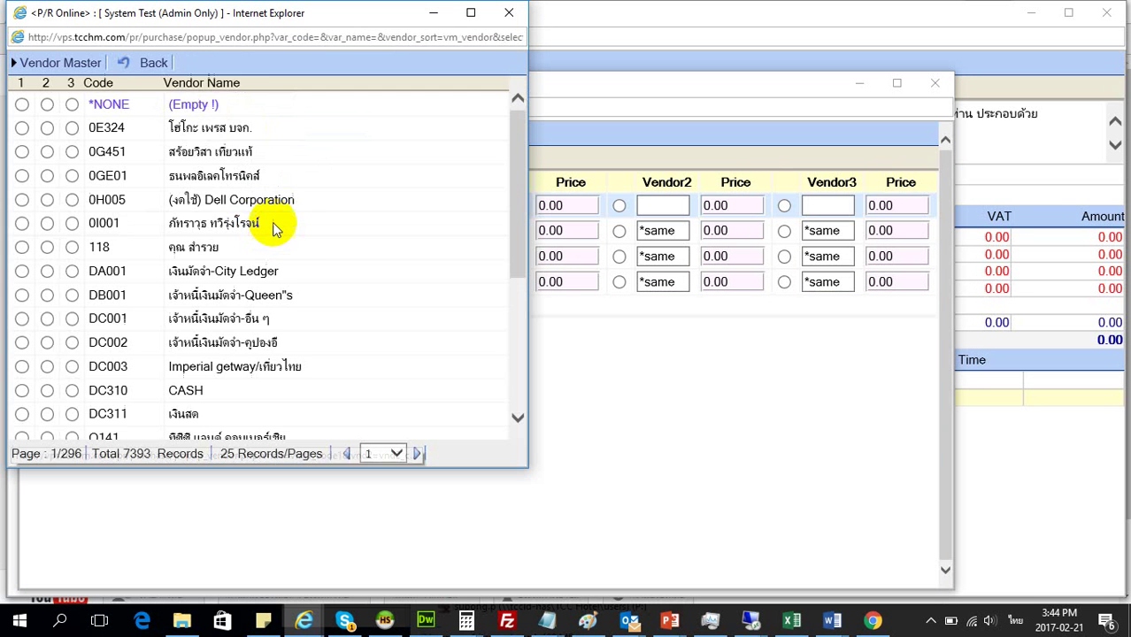
# Step: Look through the first page of the vendor master list, examining the vendor codes, names and the three selection columns
pyautogui.scroll(-2, 315, 287)
pyautogui.scroll(-3, 315, 286)
pyautogui.scroll(3, 317, 285)
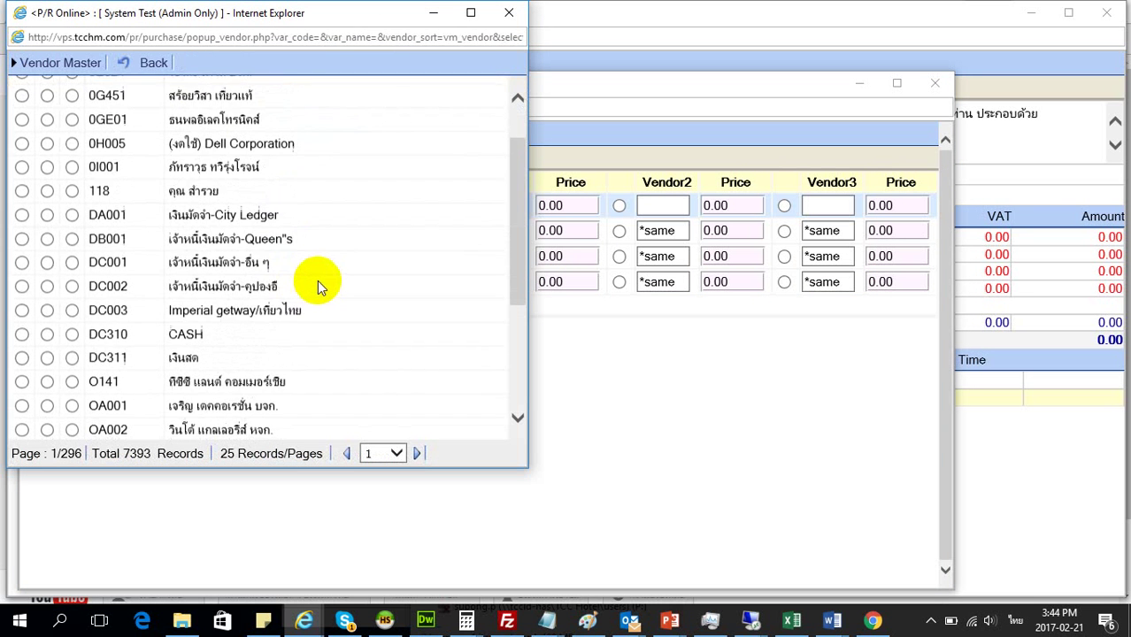
pyautogui.scroll(-3, 321, 285)
pyautogui.scroll(3, 320, 285)
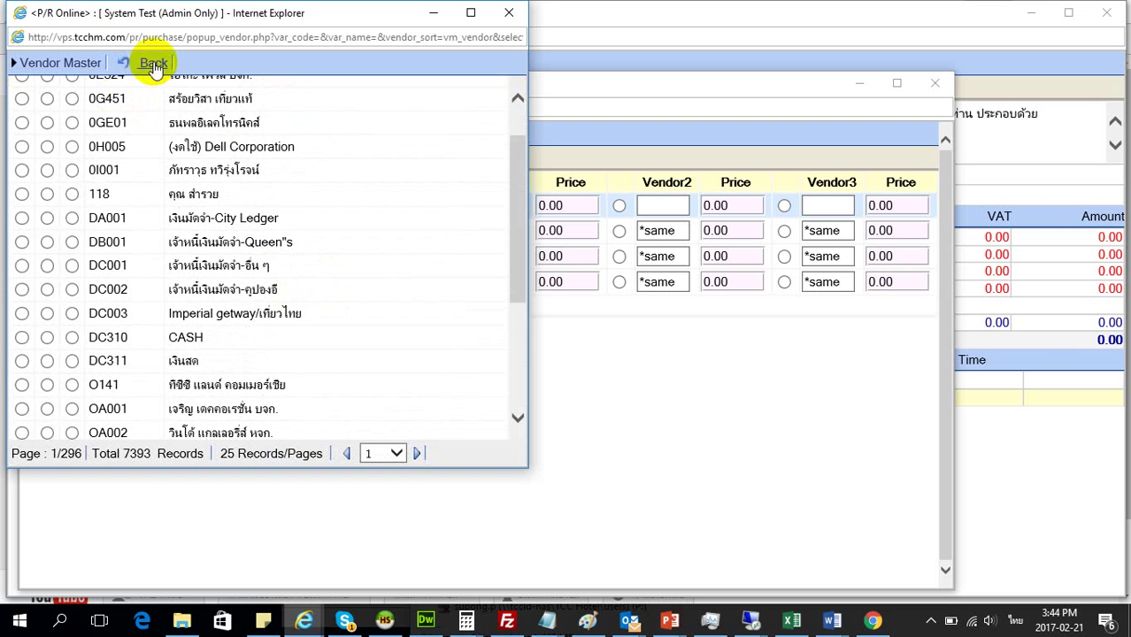
pyautogui.scroll(-2, 222, 221)
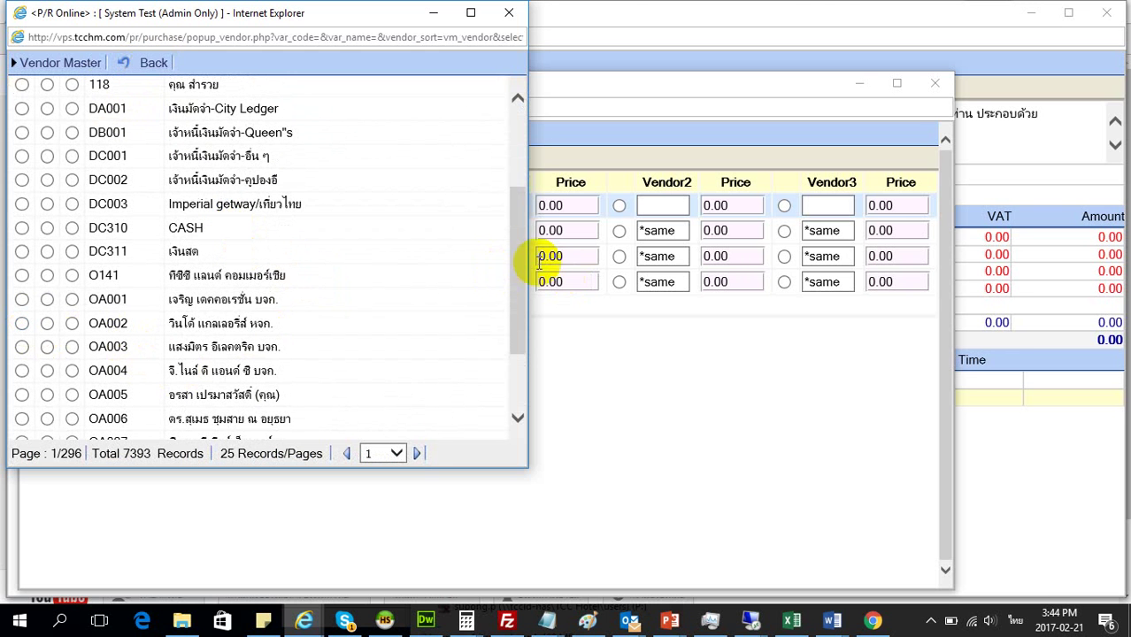
pyautogui.moveTo(519, 239); pyautogui.dragTo(505, 114)
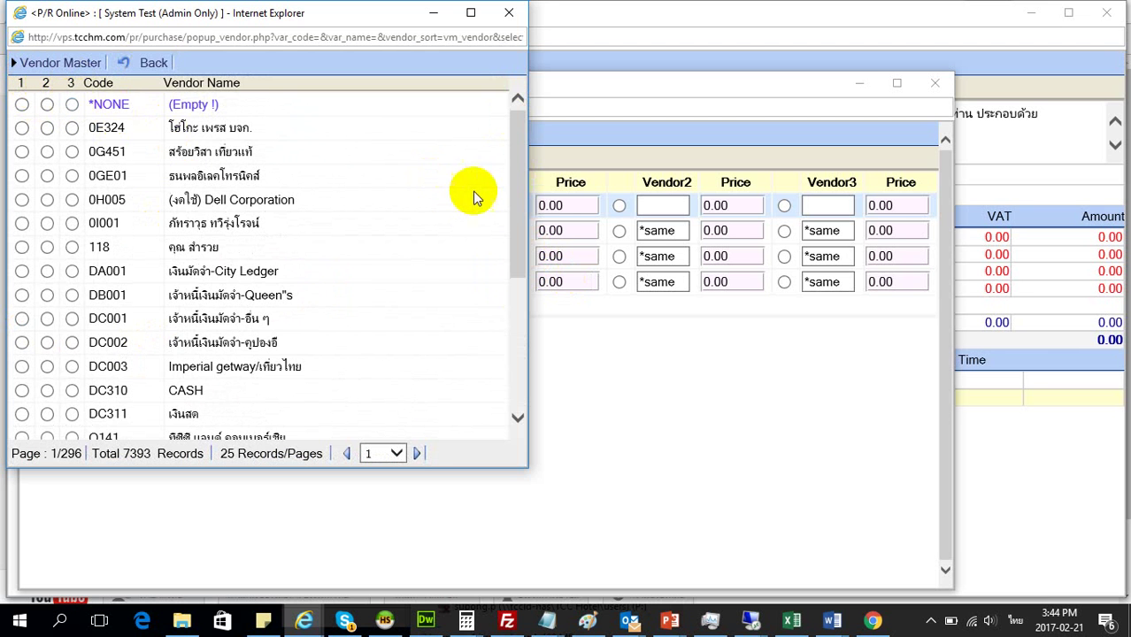
pyautogui.moveTo(509, 199); pyautogui.dragTo(538, 387)
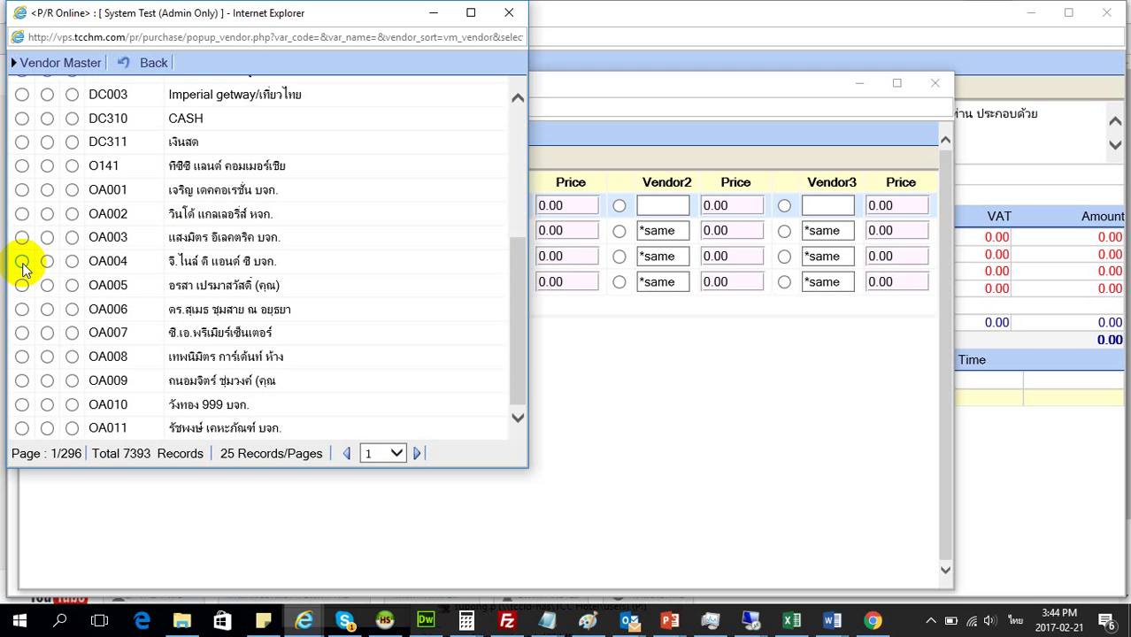
# Step: Assign vendor OA004 as Vendor1, OA003 as Vendor2 and OA002 as Vendor3 for the first item
pyautogui.moveTo(329, 15); pyautogui.dragTo(353, 238)
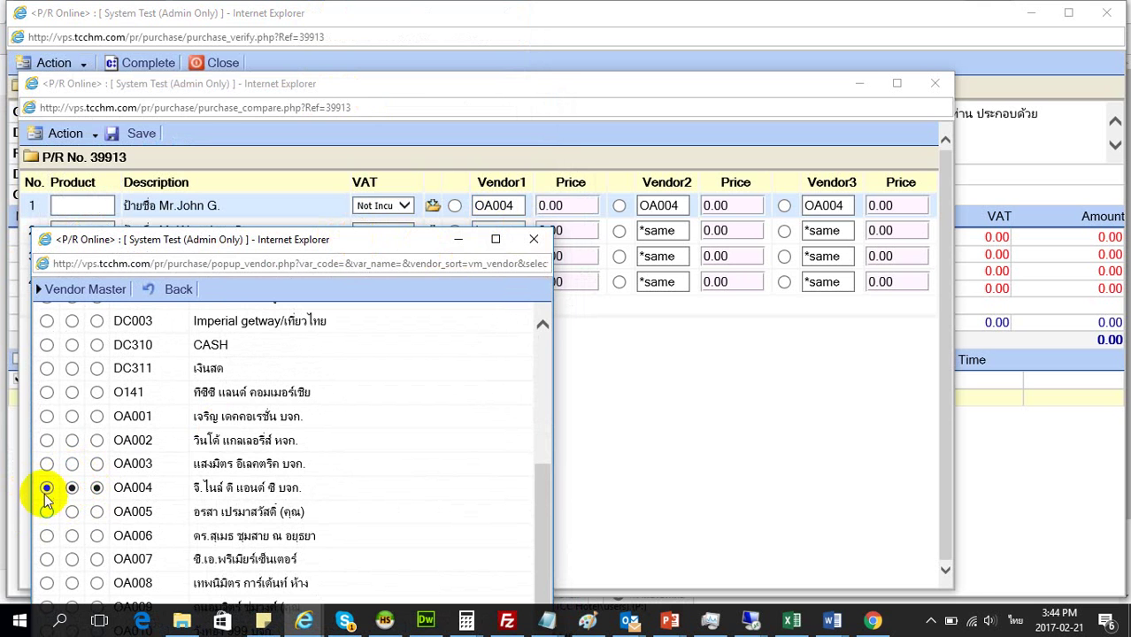
pyautogui.click(71, 464)
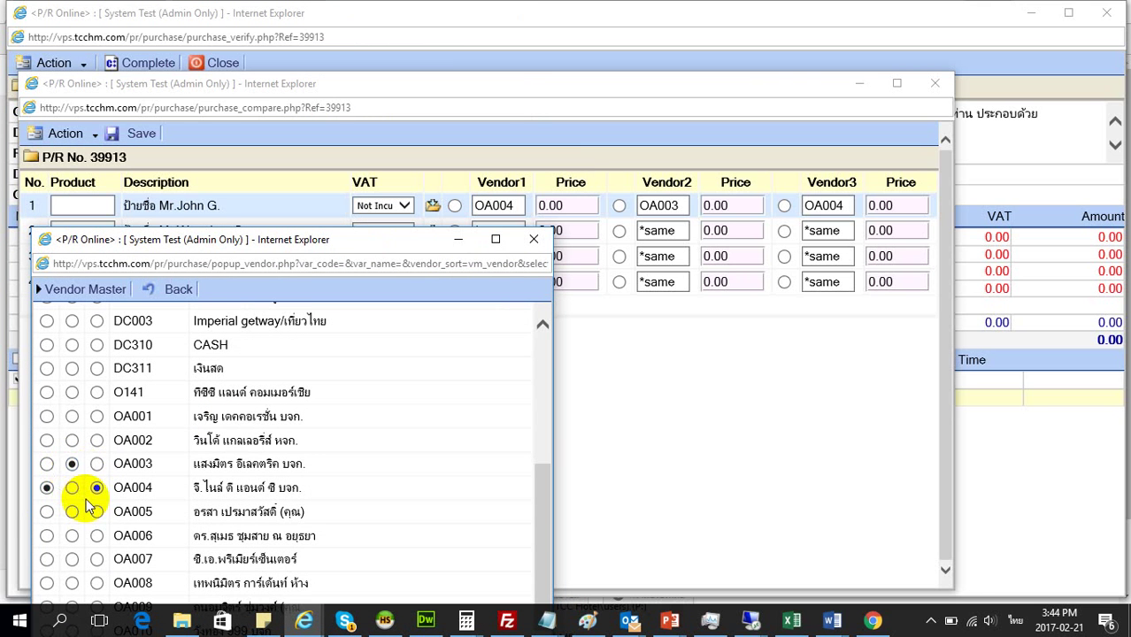
pyautogui.click(97, 440)
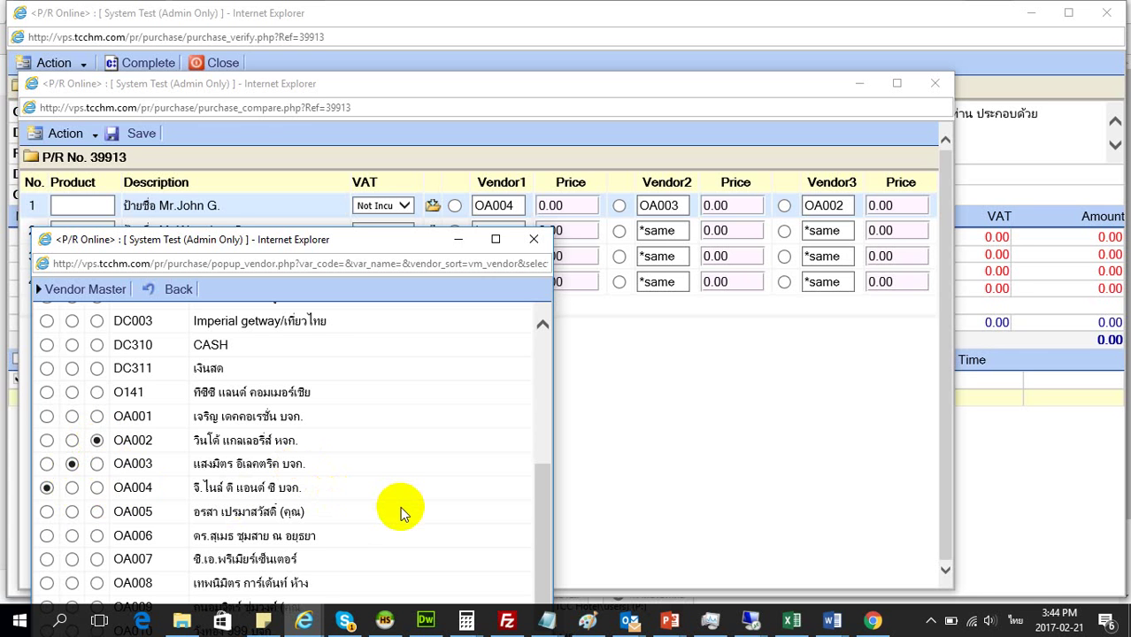
# Step: Assign vendor OA004 as Vendor2 and Vendor3 as well for the first item
pyautogui.click(72, 488)
pyautogui.click(96, 488)
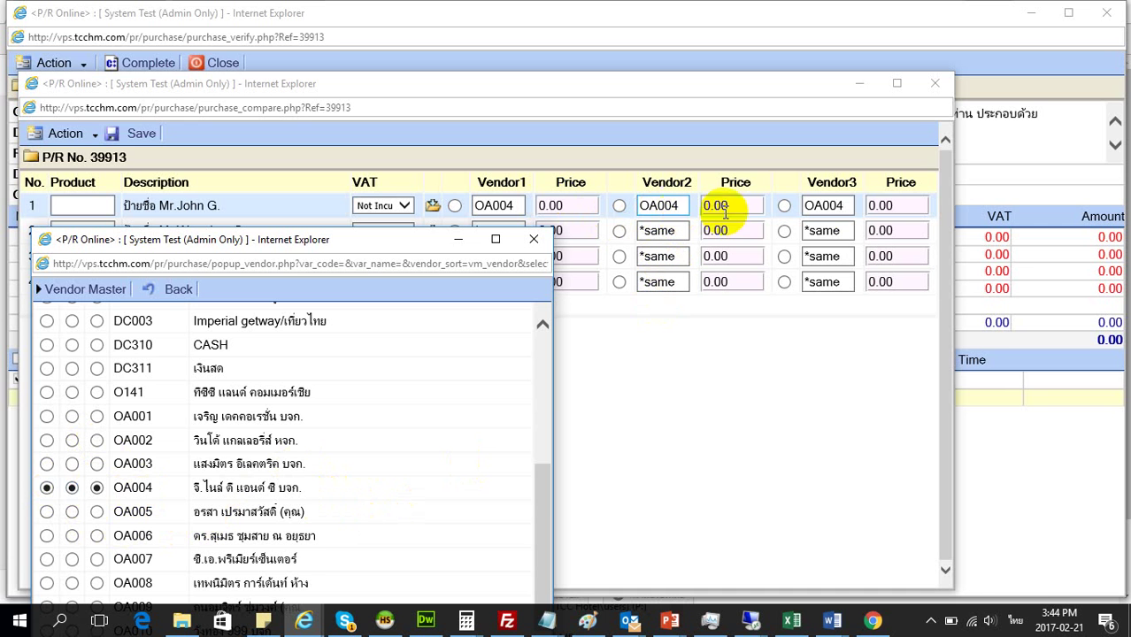
pyautogui.click(832, 207)
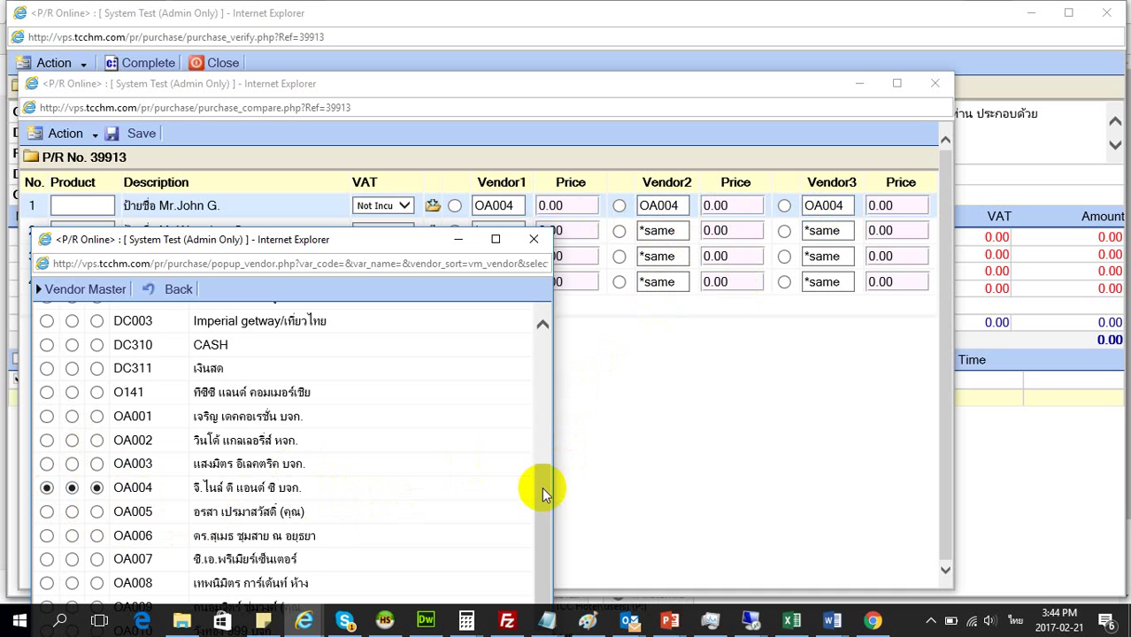
# Step: Clear Vendor3, Vendor2 and Vendor1 of the first item with the *NONE entry of the vendor list
pyautogui.moveTo(542, 486); pyautogui.dragTo(538, 328)
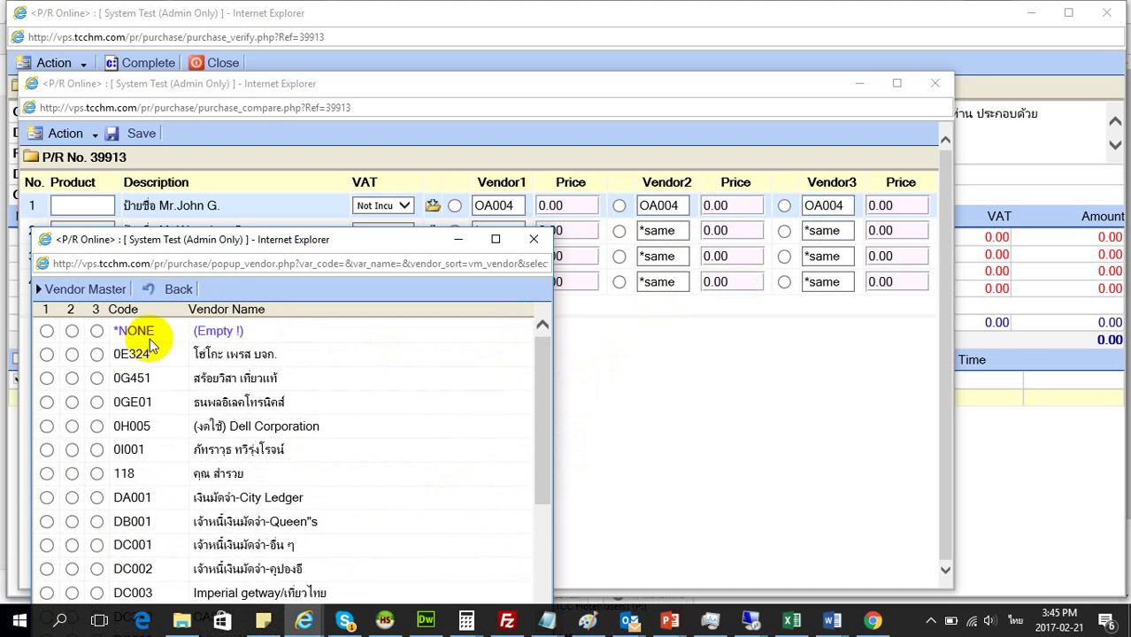
pyautogui.click(96, 332)
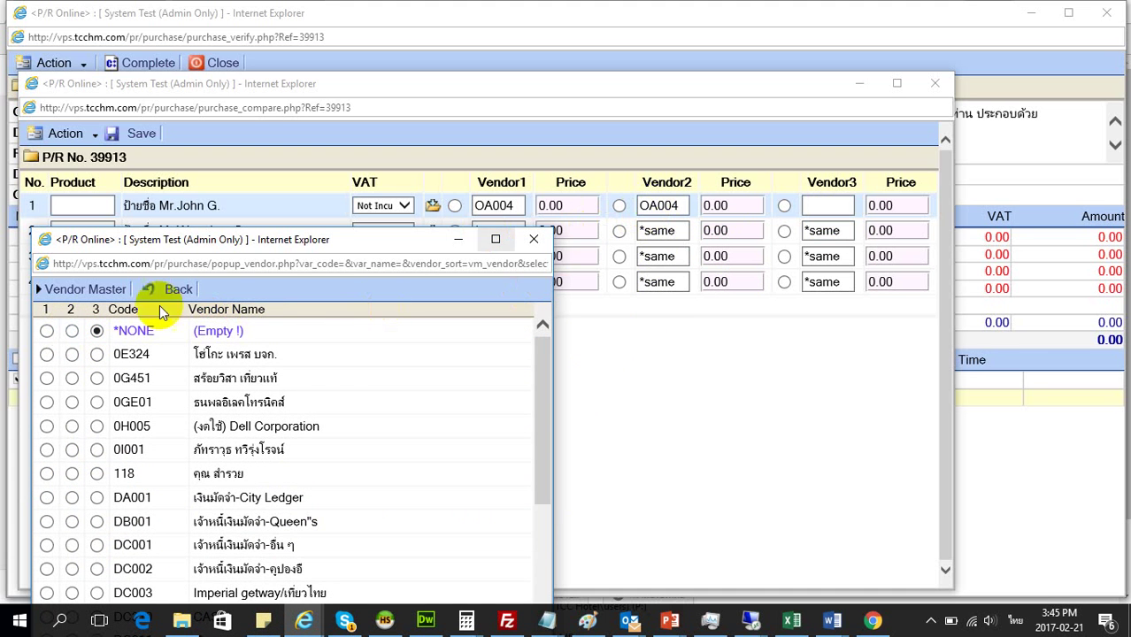
pyautogui.click(72, 331)
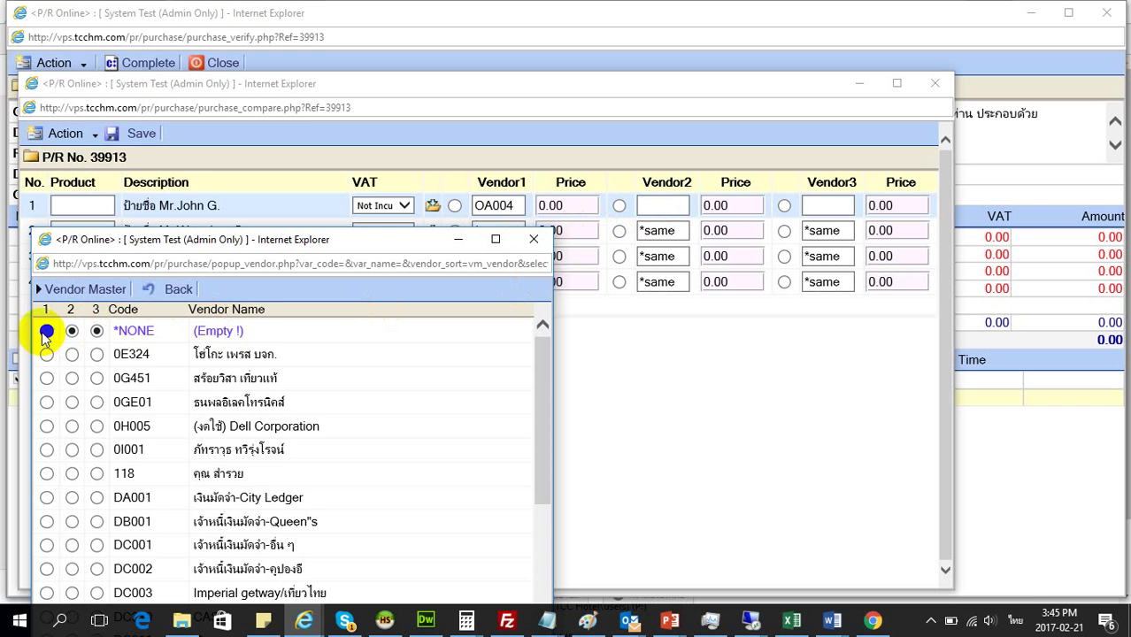
pyautogui.click(46, 332)
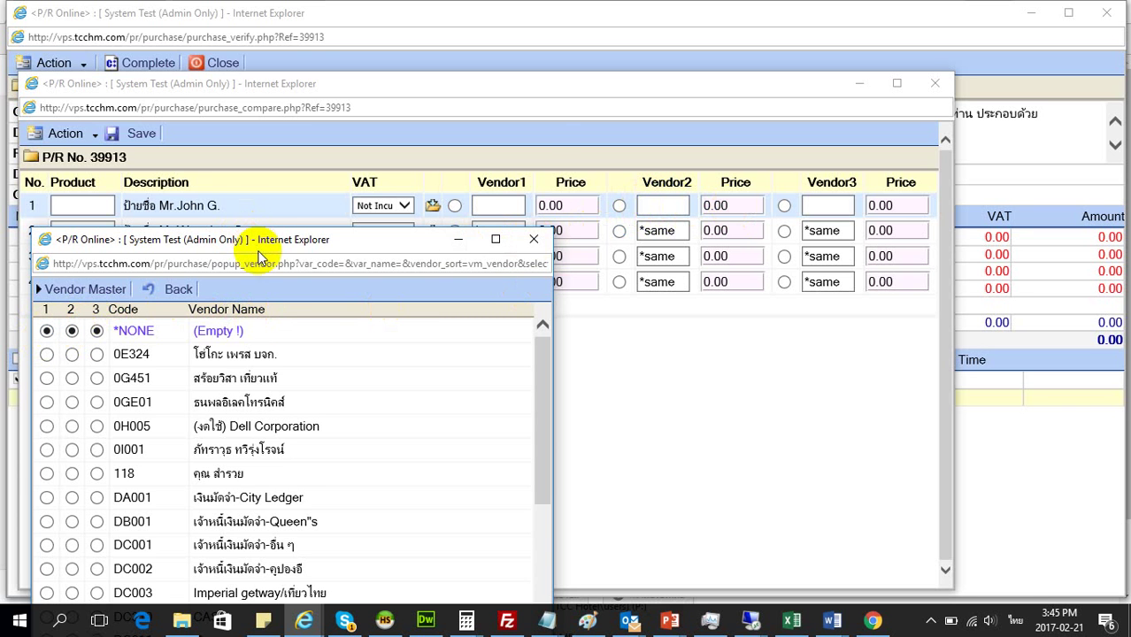
# Step: Assign vendor OA007 from the vendor master list as Vendor1 for the first item
pyautogui.moveTo(242, 237); pyautogui.dragTo(228, 111)
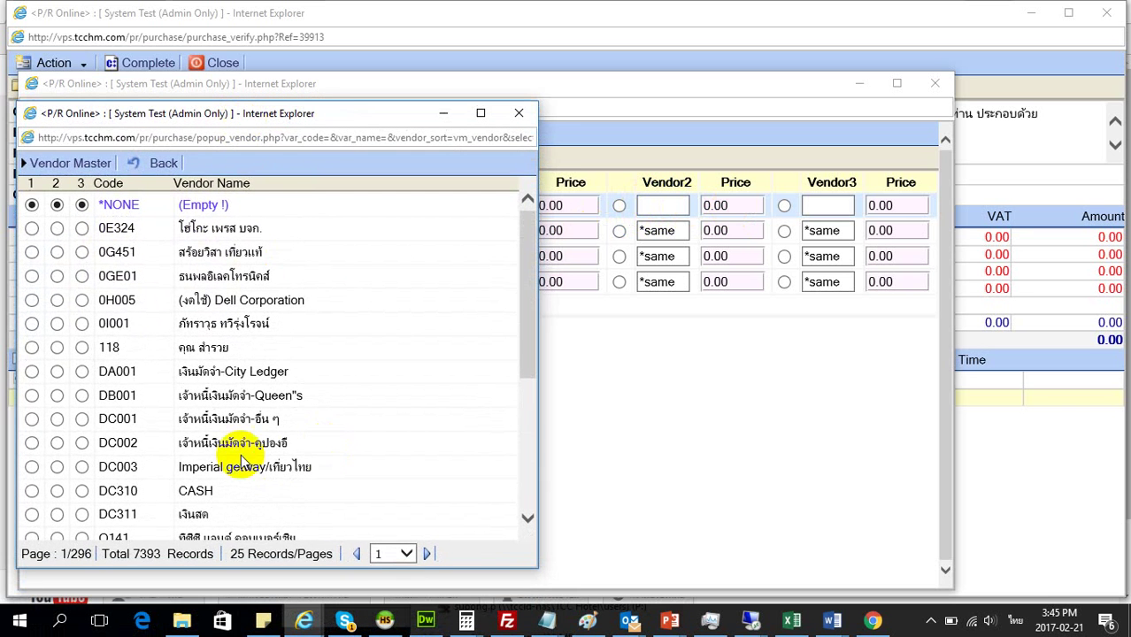
pyautogui.scroll(-3, 265, 427)
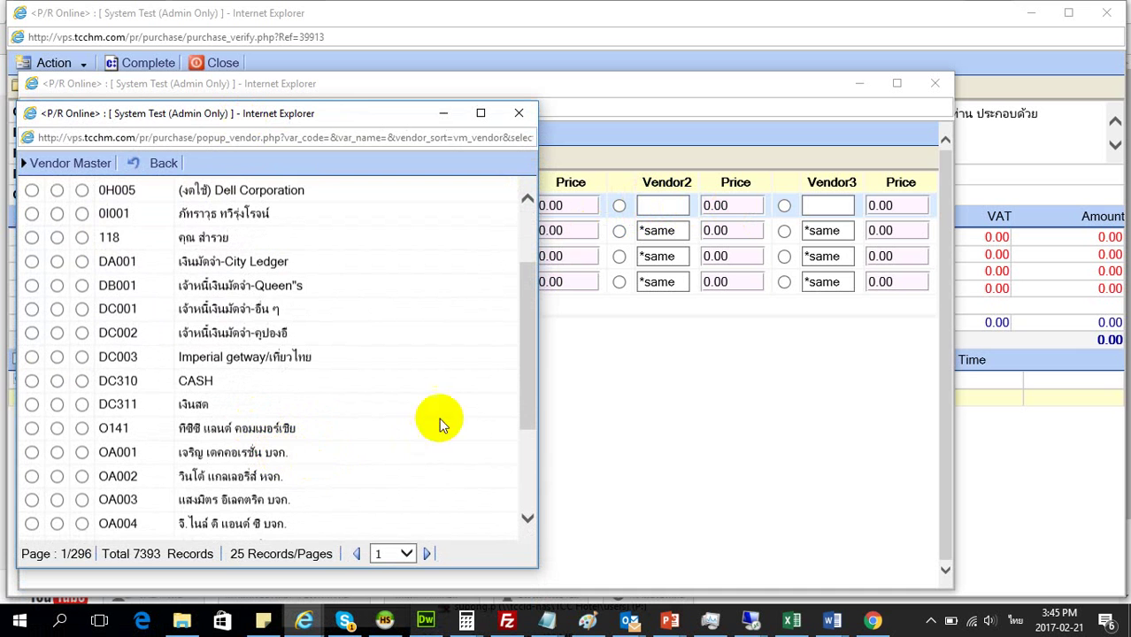
pyautogui.scroll(-5, 113, 494)
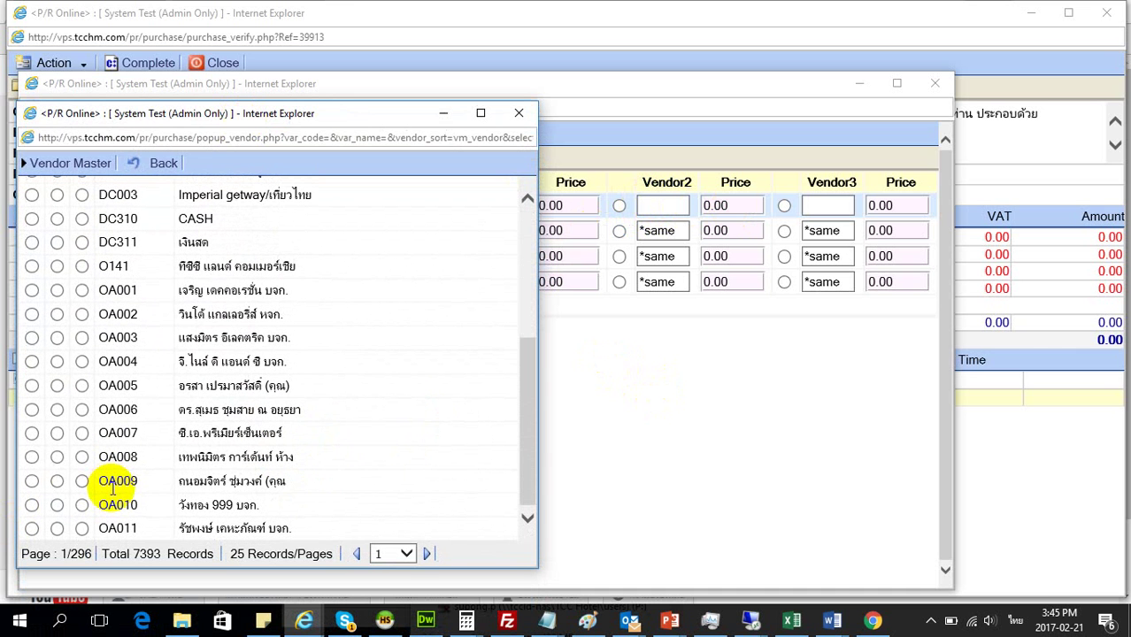
pyautogui.click(32, 434)
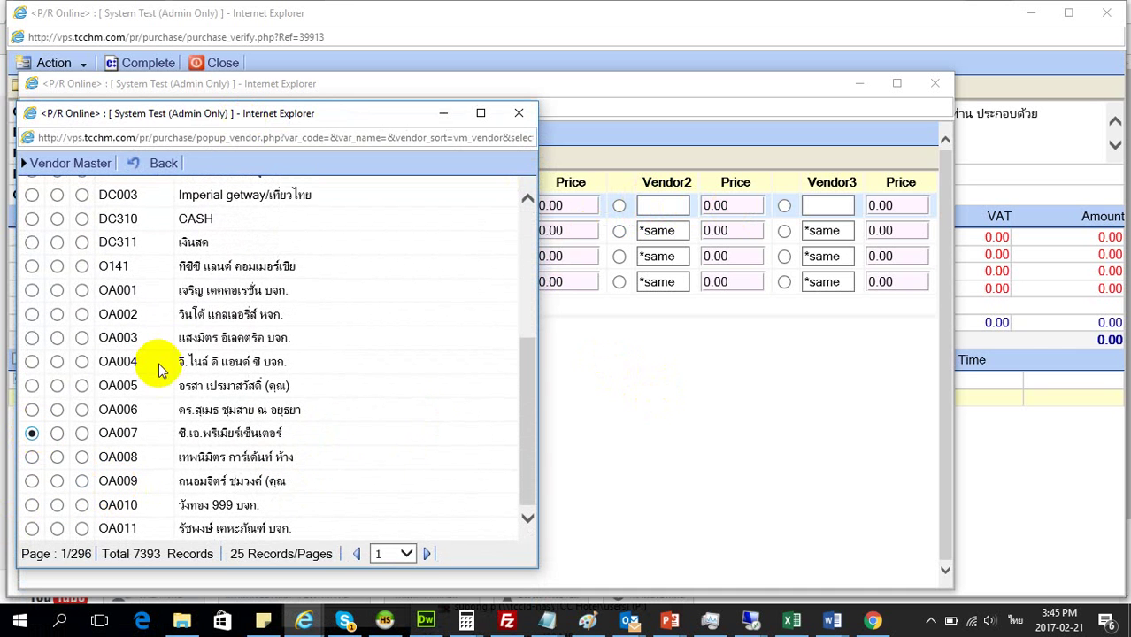
# Step: Search the vendor master for names containing ก and assign OA001 as Vendor2 for the first item
pyautogui.click(164, 166)
pyautogui.moveTo(266, 115); pyautogui.dragTo(308, 276)
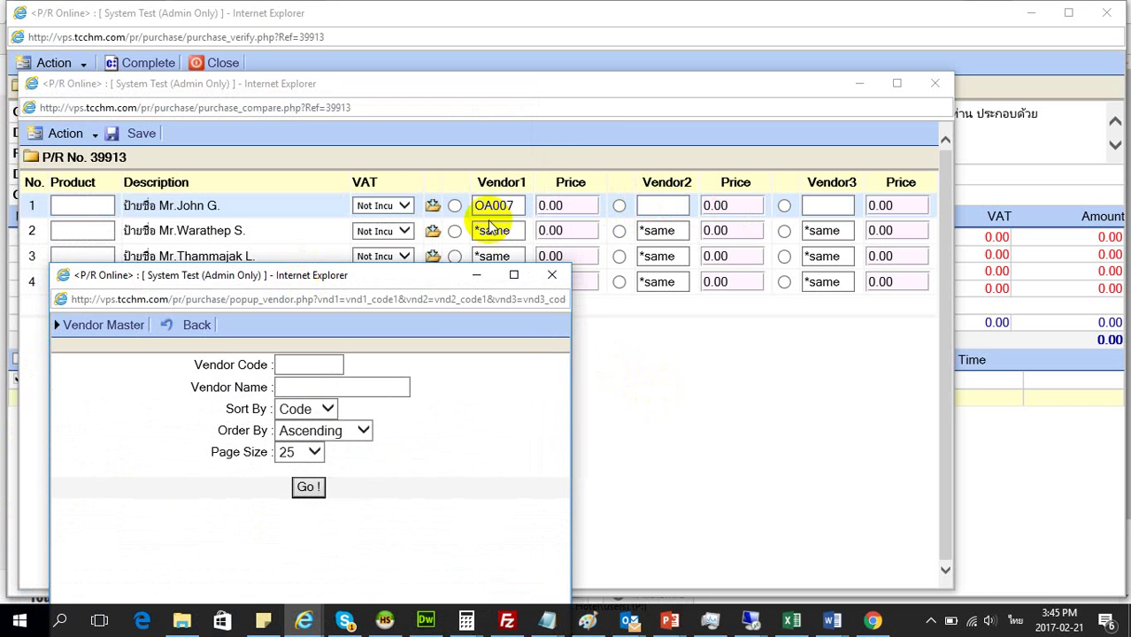
pyautogui.click(280, 386)
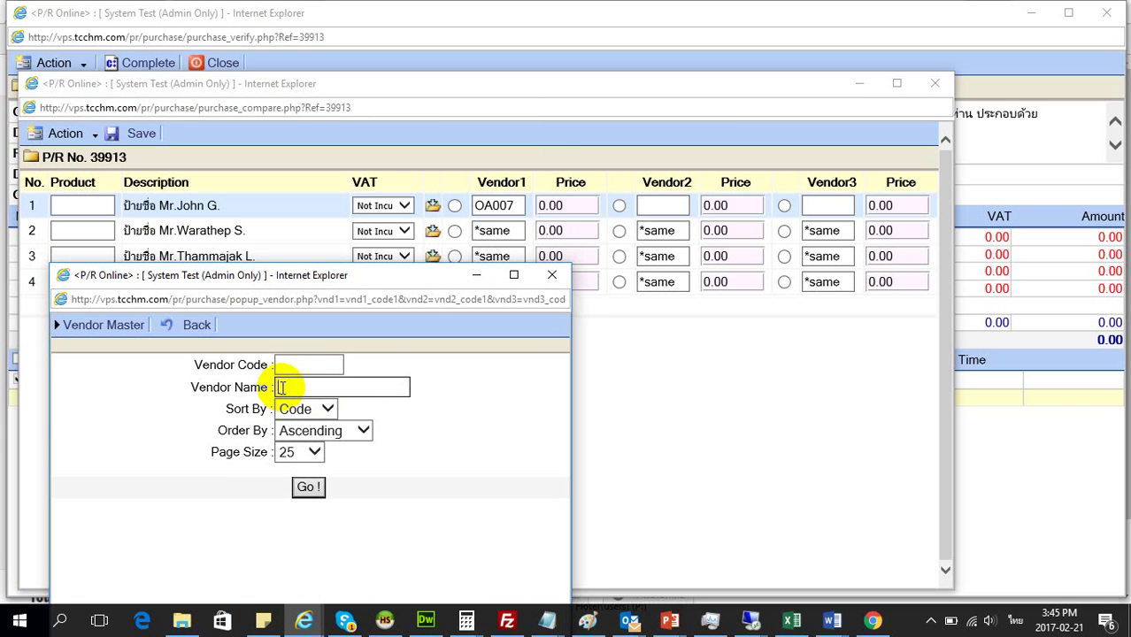
pyautogui.press('Return')
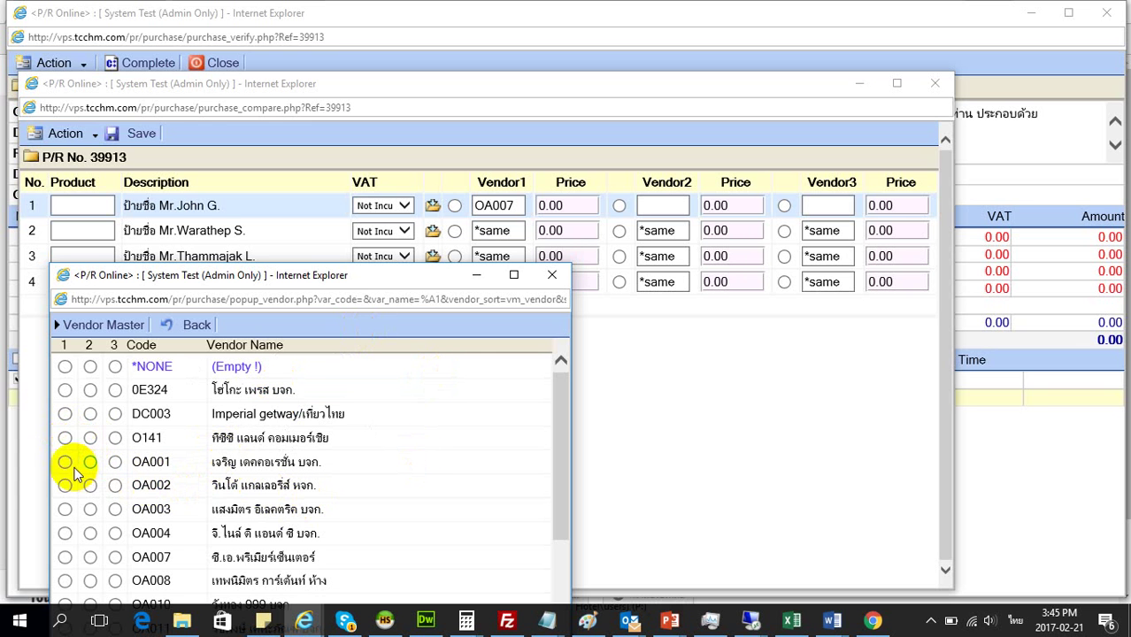
pyautogui.click(653, 206)
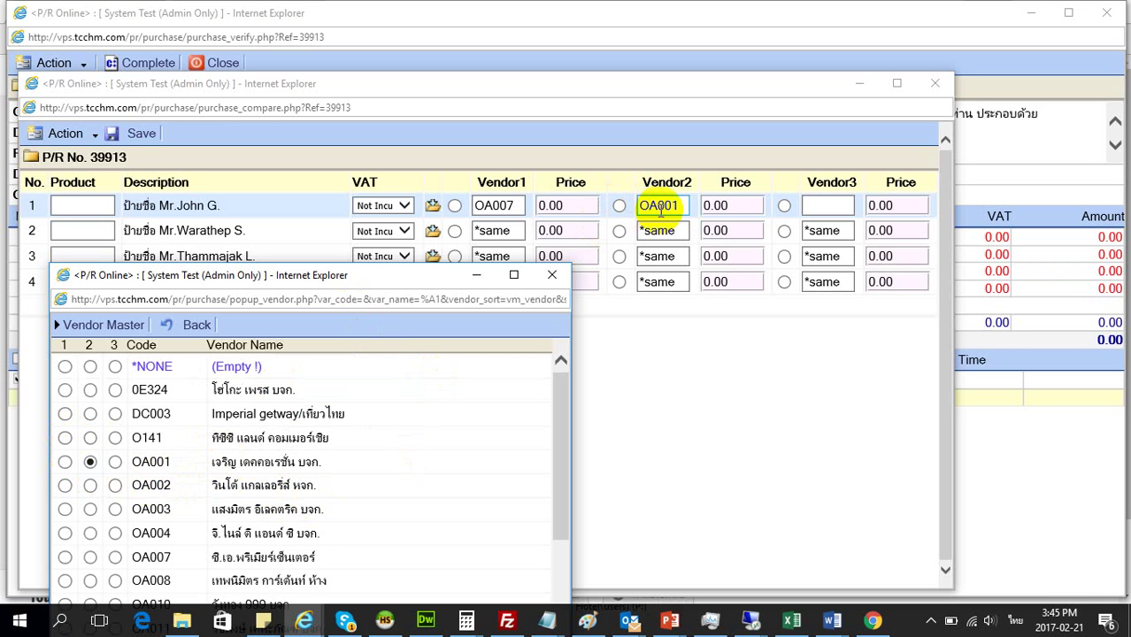
# Step: Search the vendor master for names containing ข, assign OA481 as Vendor3 for the first item and close the vendor list
pyautogui.click(197, 326)
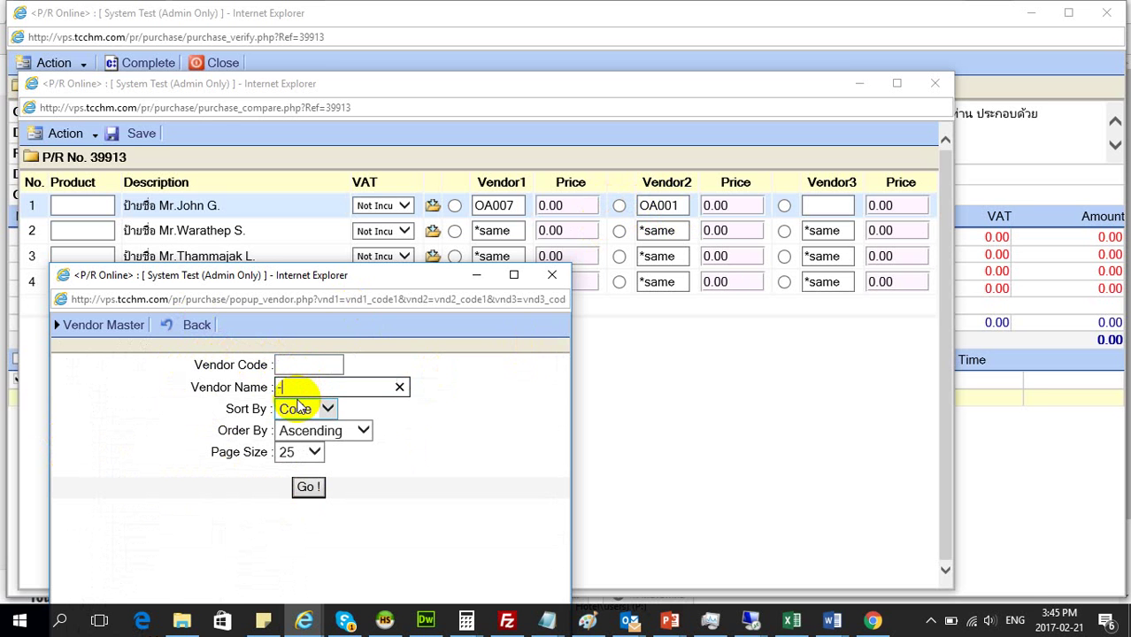
pyautogui.write('ข')
pyautogui.press('Return')
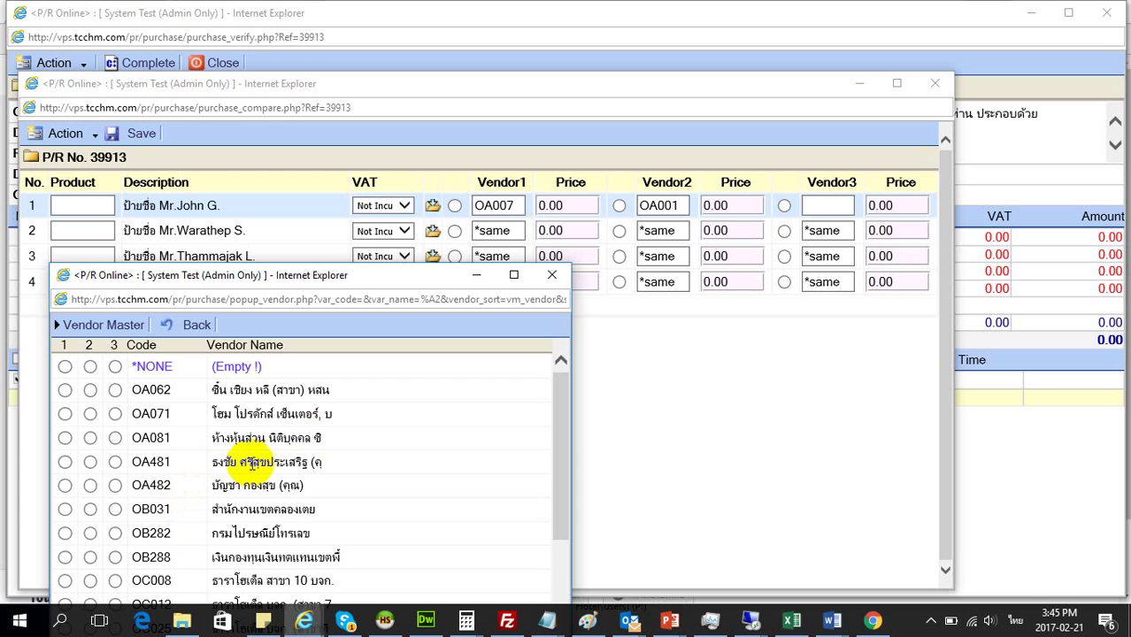
pyautogui.click(115, 461)
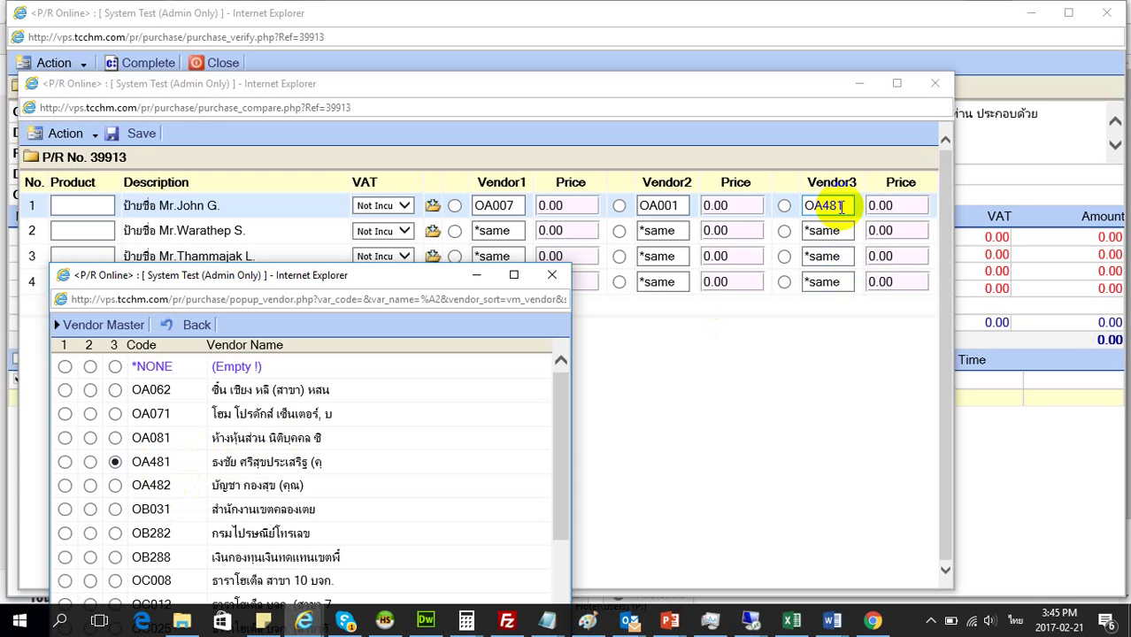
pyautogui.click(552, 275)
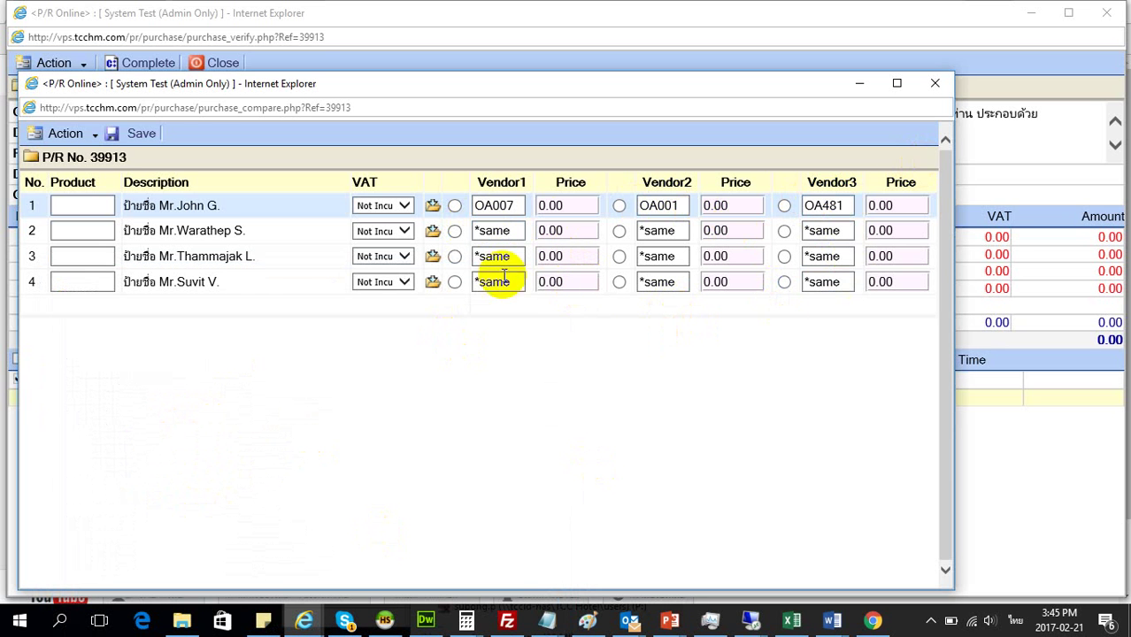
# Step: Enter prices of 500, 450 and 600 for the first item's Vendor1, Vendor2 and Vendor3, and select Vendor1 as its supplier
pyautogui.click(553, 206)
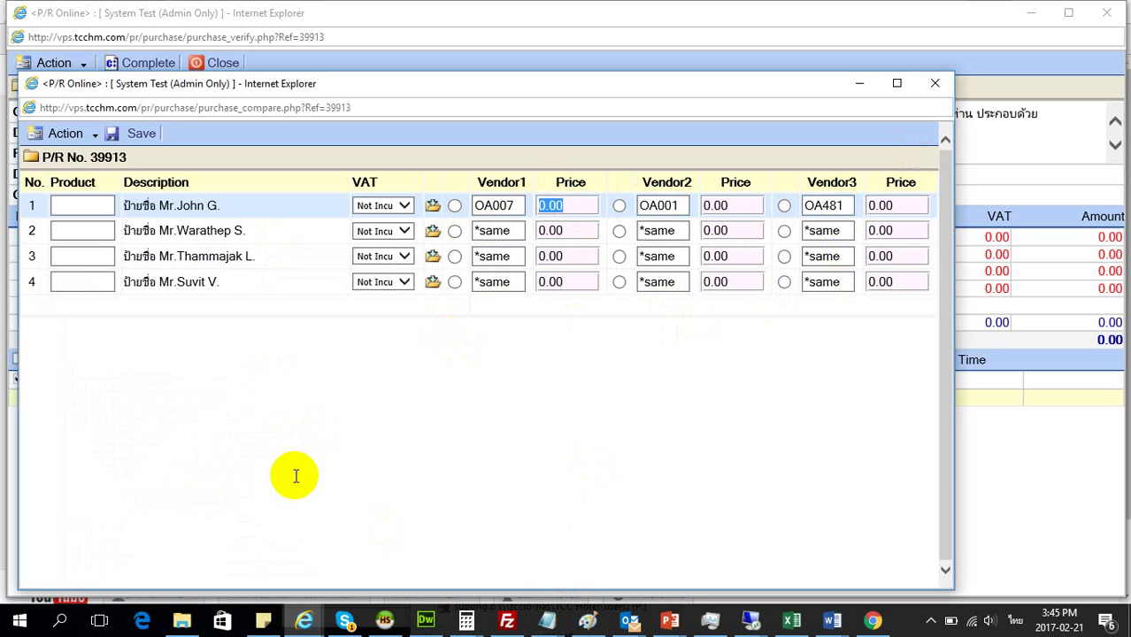
pyautogui.write('ถจจจ')
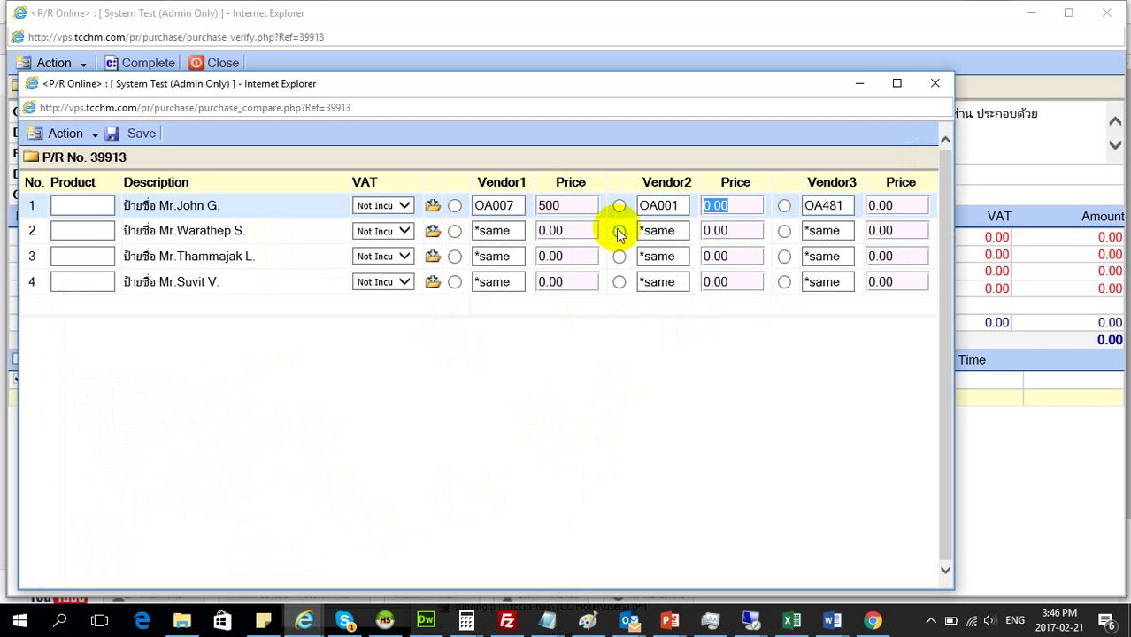
pyautogui.write('450')
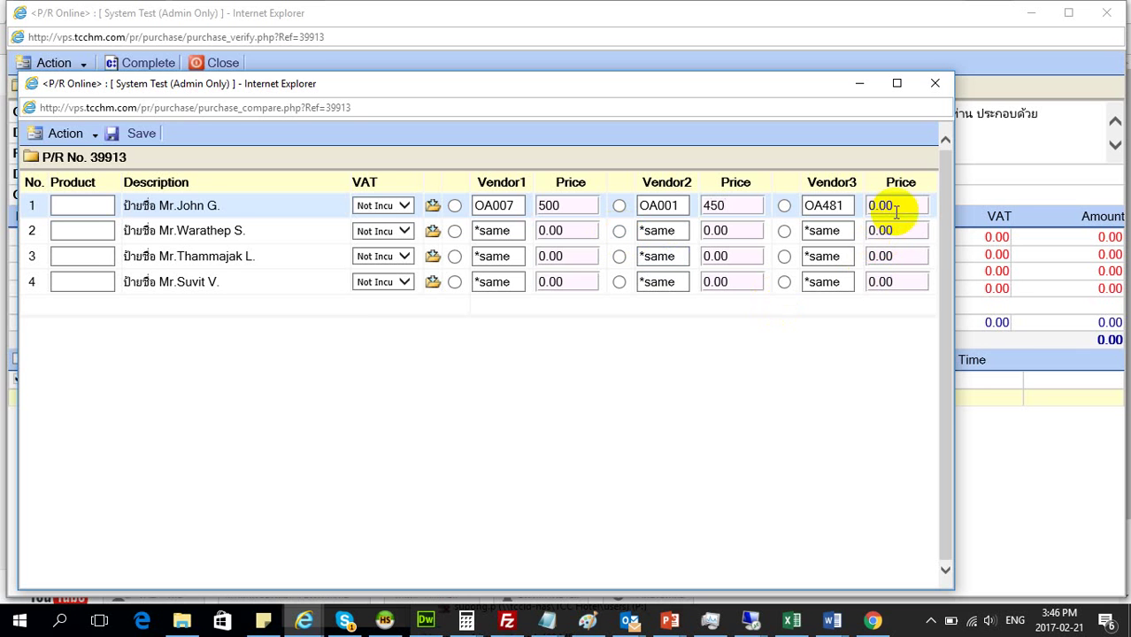
pyautogui.press('Tab')
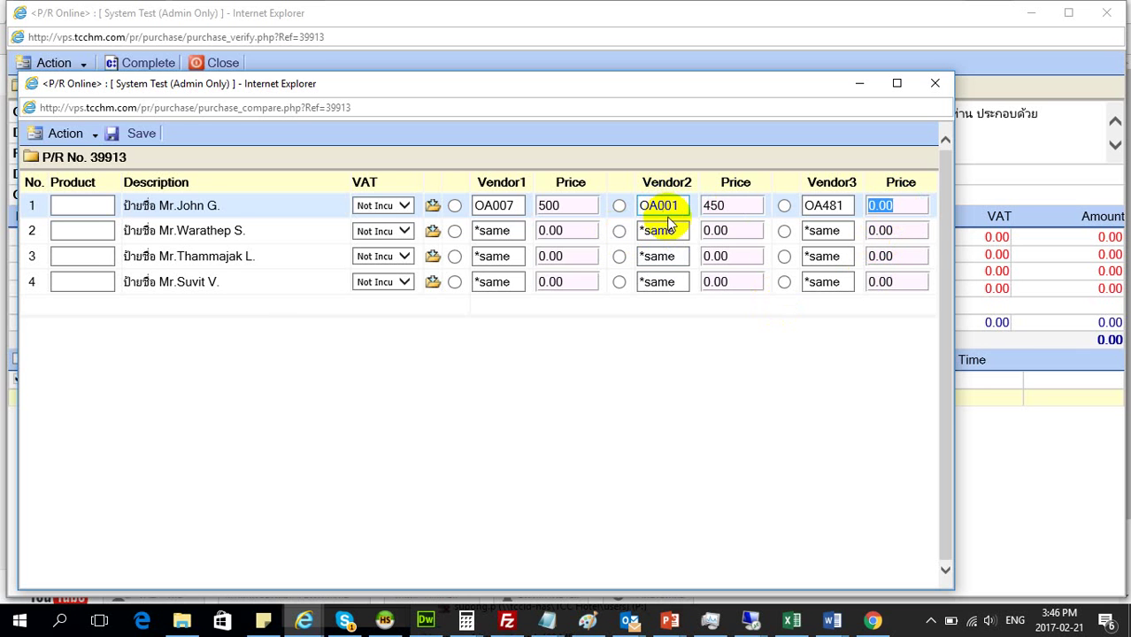
pyautogui.write('600')
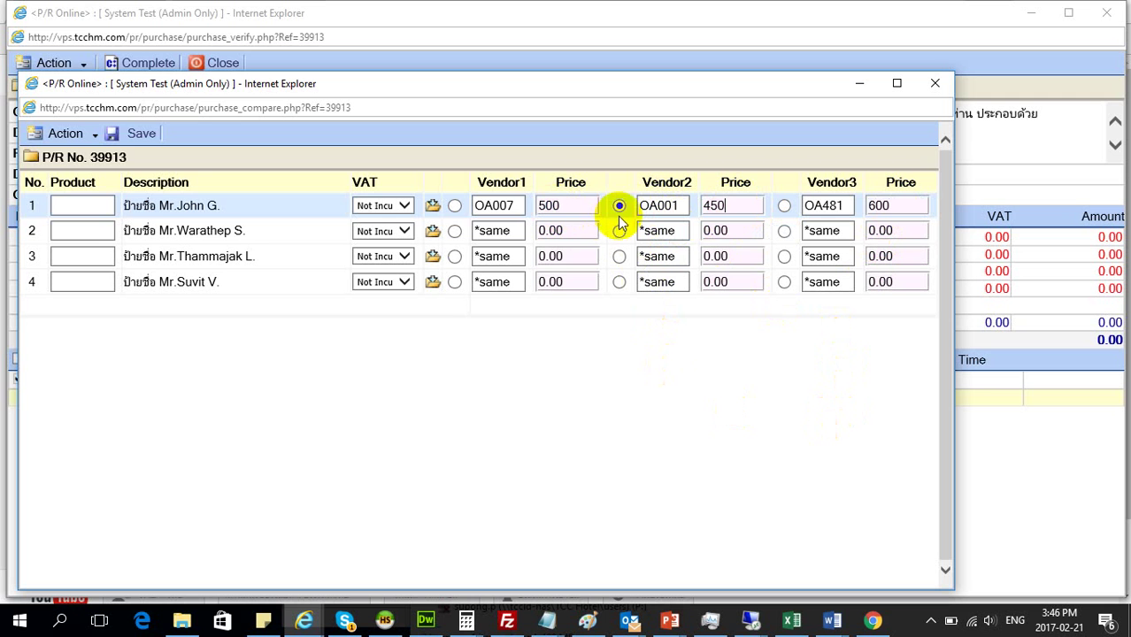
pyautogui.click(457, 207)
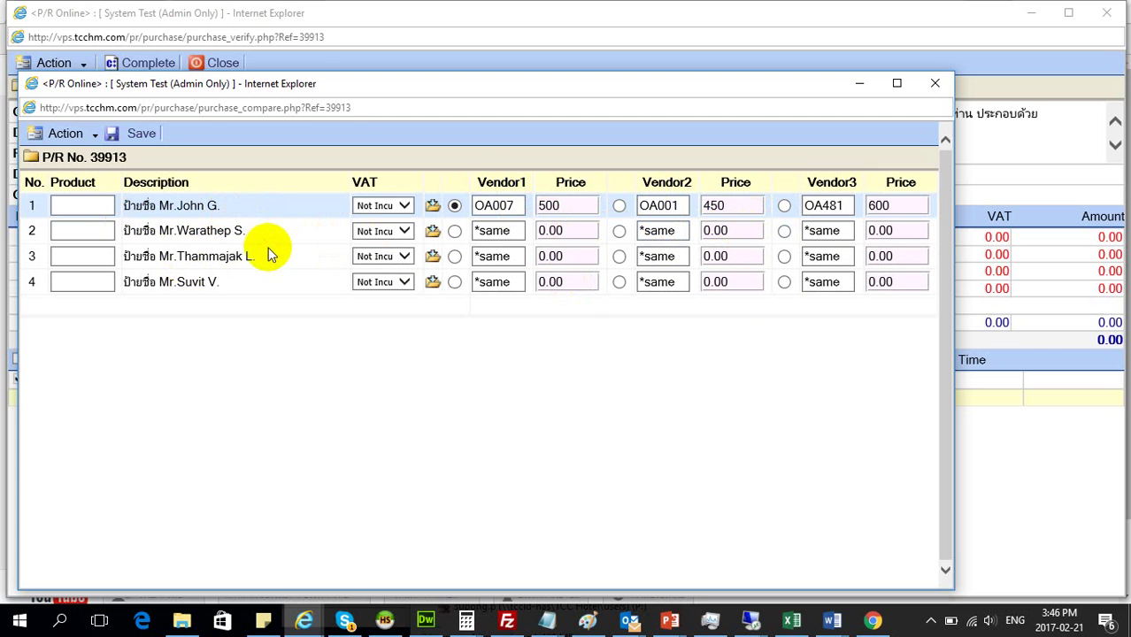
# Step: Compare the first item's vendor codes and Vendor1 price with the *same entries in the second item's row
pyautogui.click(518, 204)
pyautogui.click(662, 209)
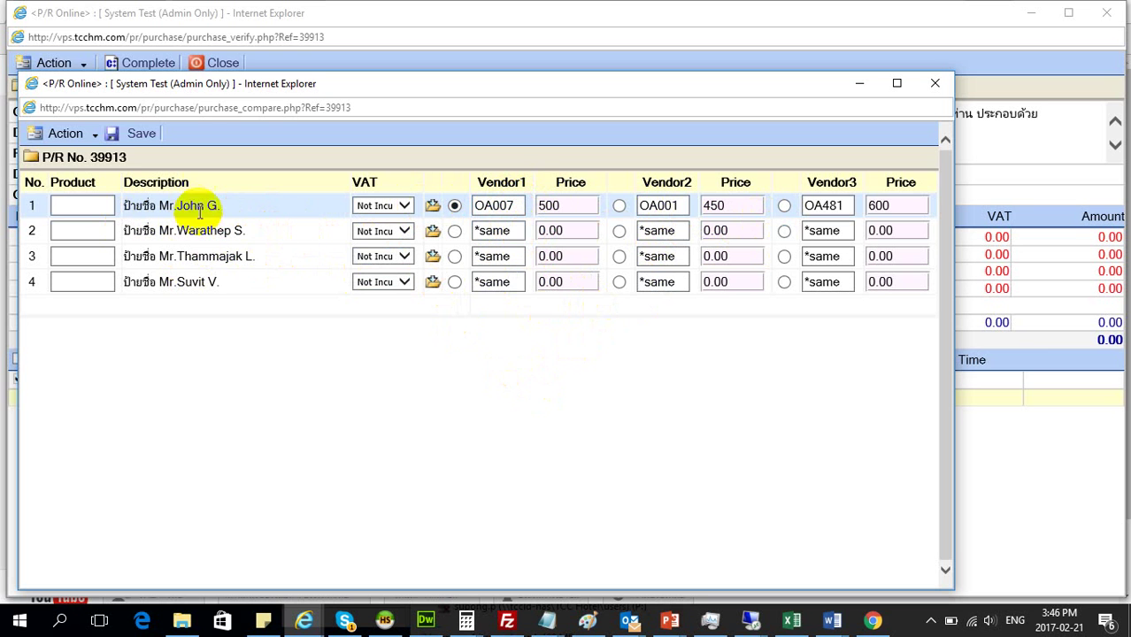
pyautogui.click(513, 229)
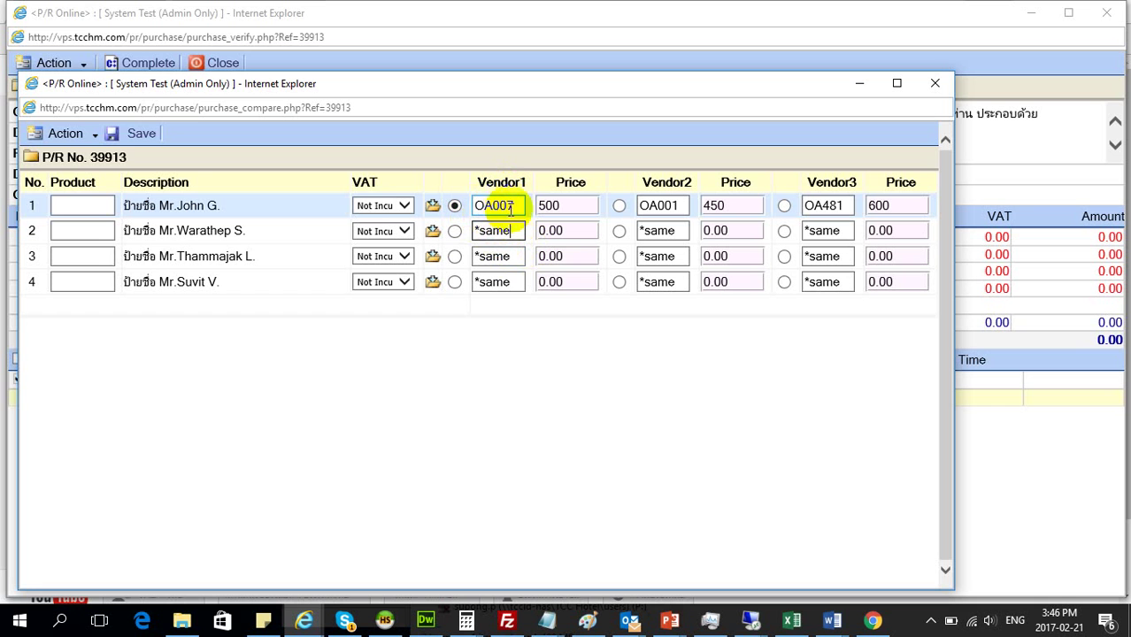
pyautogui.doubleClick(517, 206)
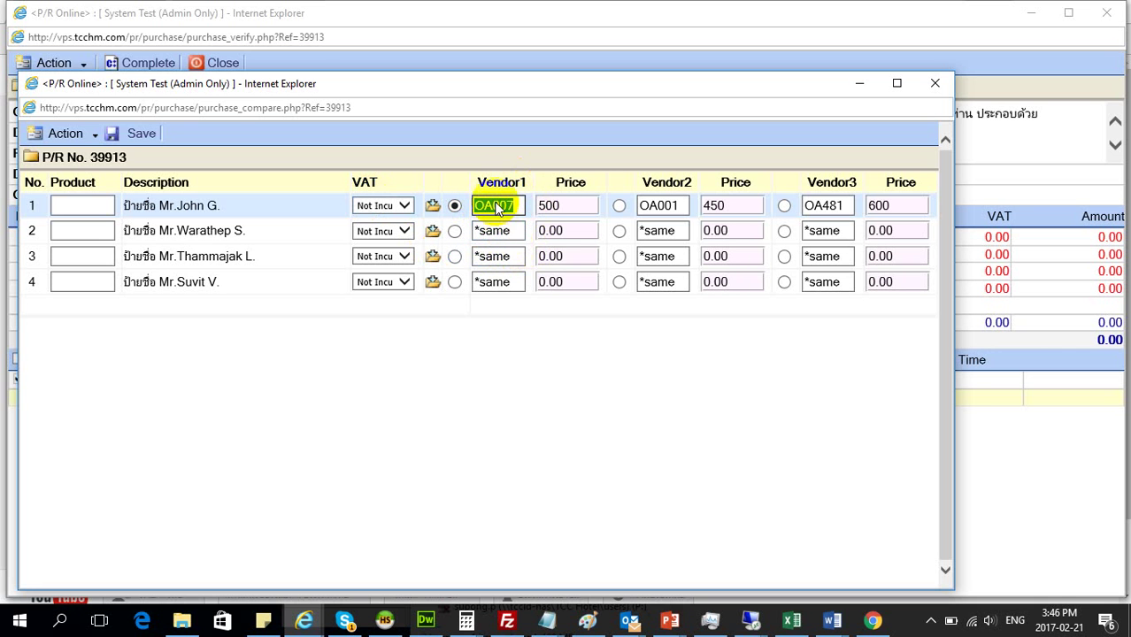
pyautogui.click(513, 235)
pyautogui.moveTo(517, 232); pyautogui.dragTo(447, 245)
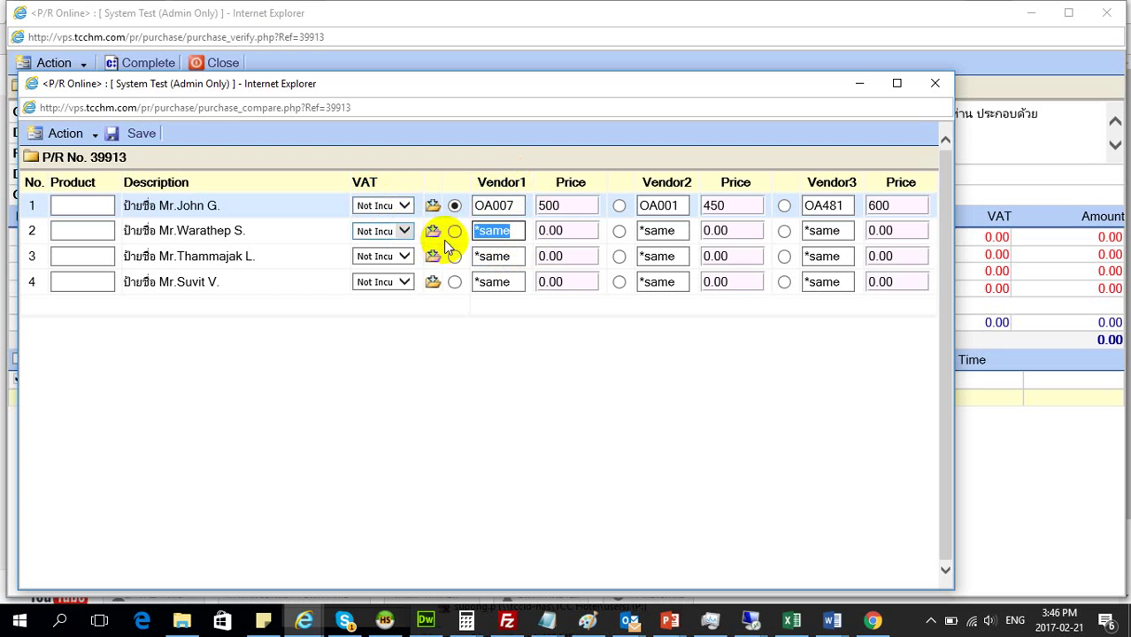
pyautogui.moveTo(478, 205); pyautogui.dragTo(527, 204)
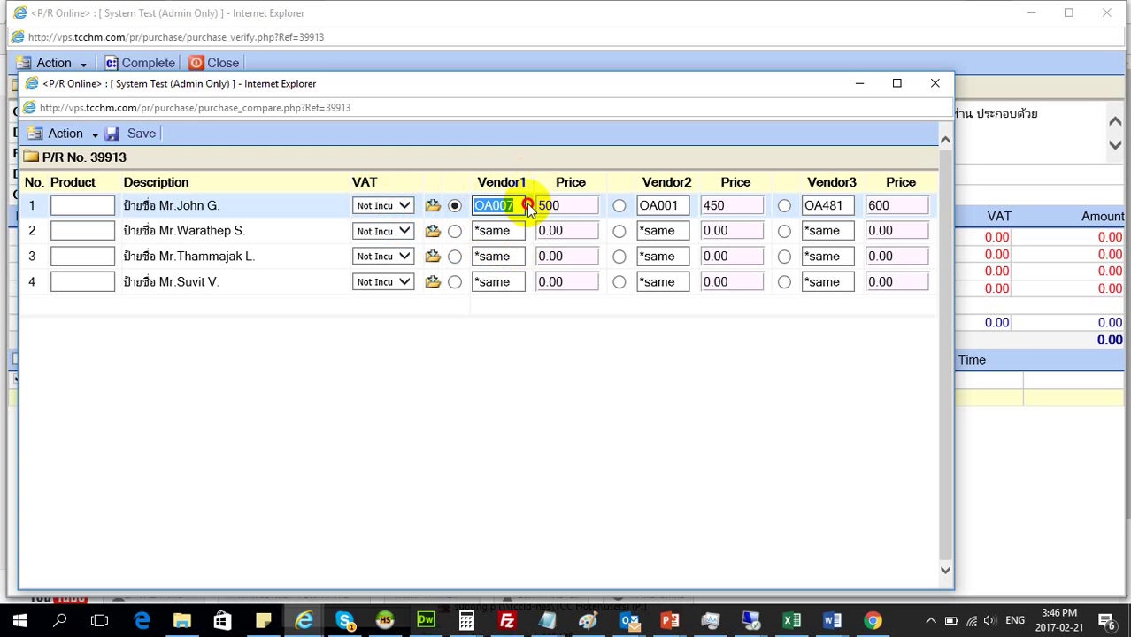
pyautogui.click(589, 228)
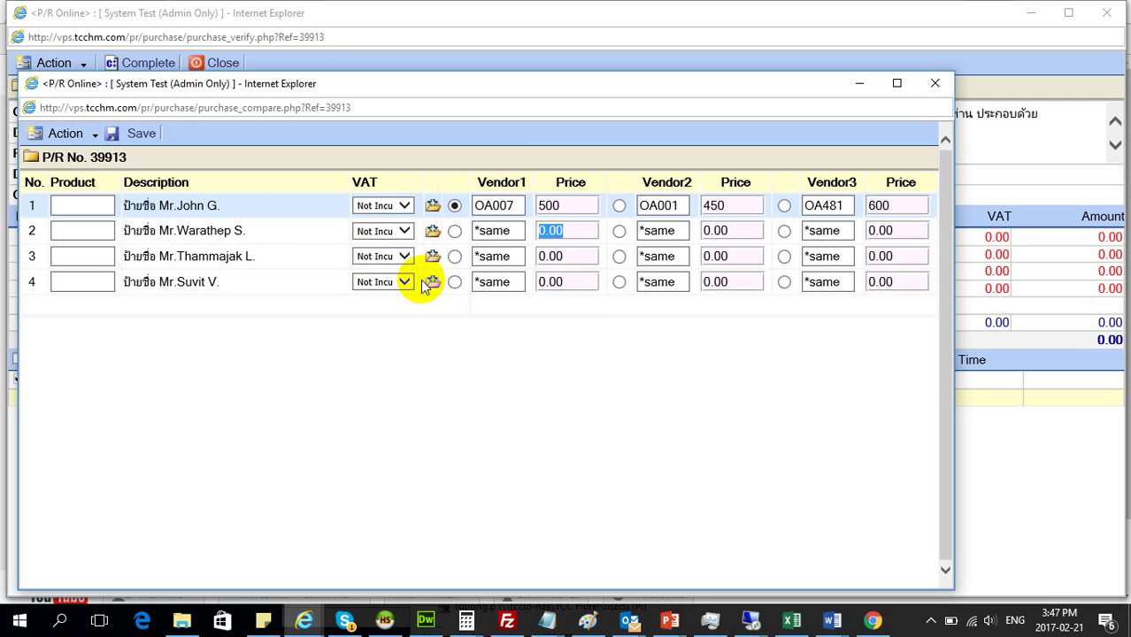
pyautogui.moveTo(553, 206); pyautogui.dragTo(561, 205)
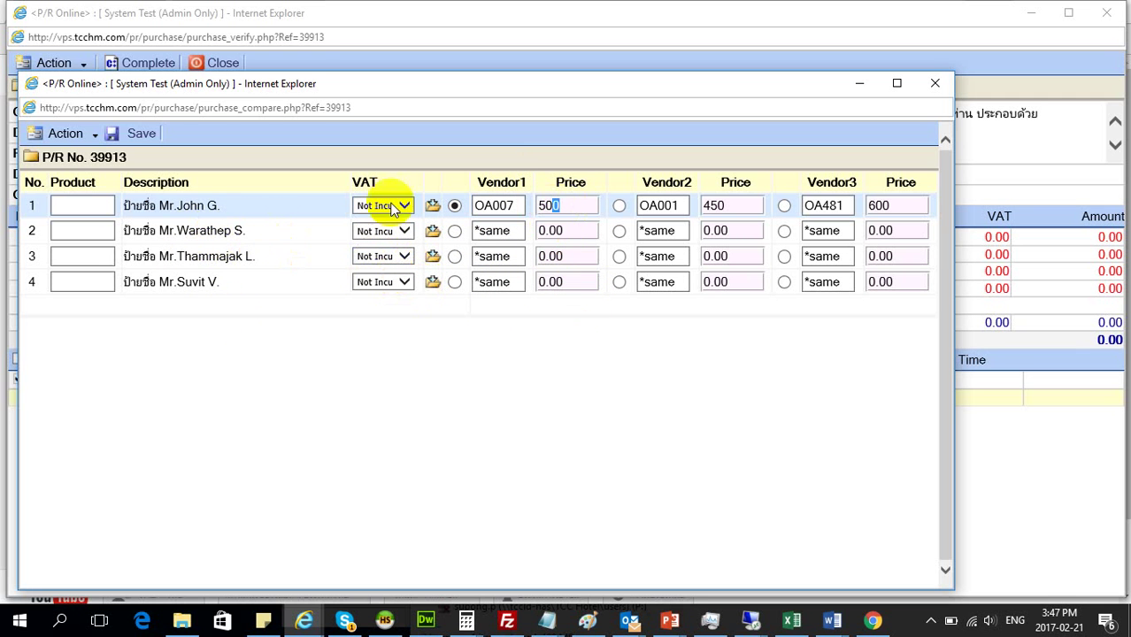
pyautogui.click(562, 207)
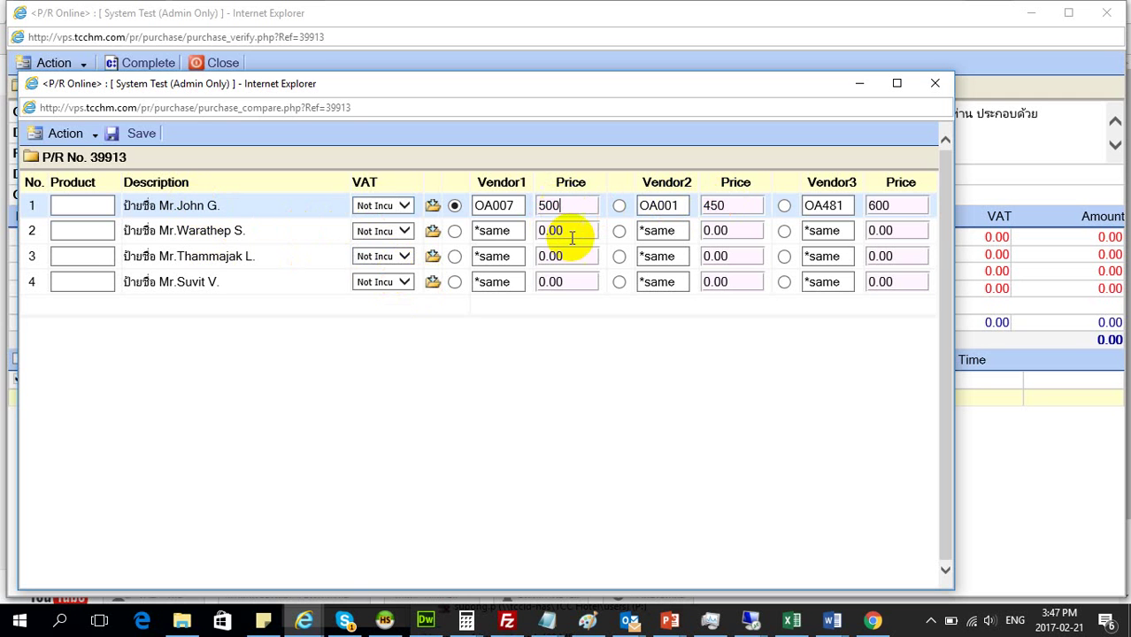
# Step: Enter prices of 500, 450 and 600 for the second item's Vendor1, Vendor2 and Vendor3
pyautogui.click(572, 237)
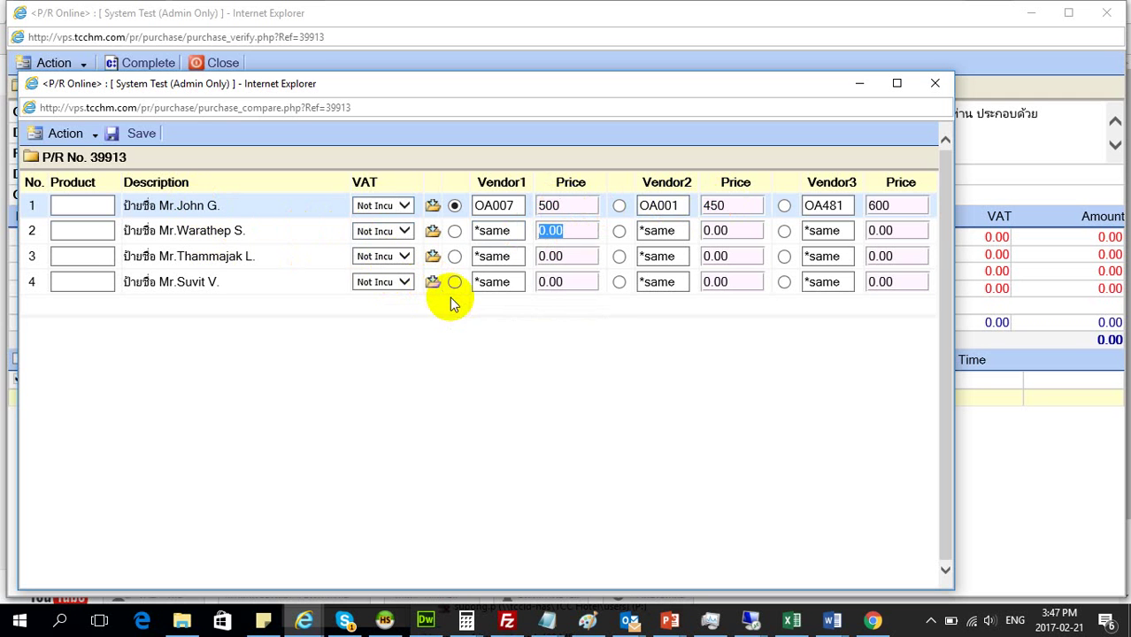
pyautogui.write('500')
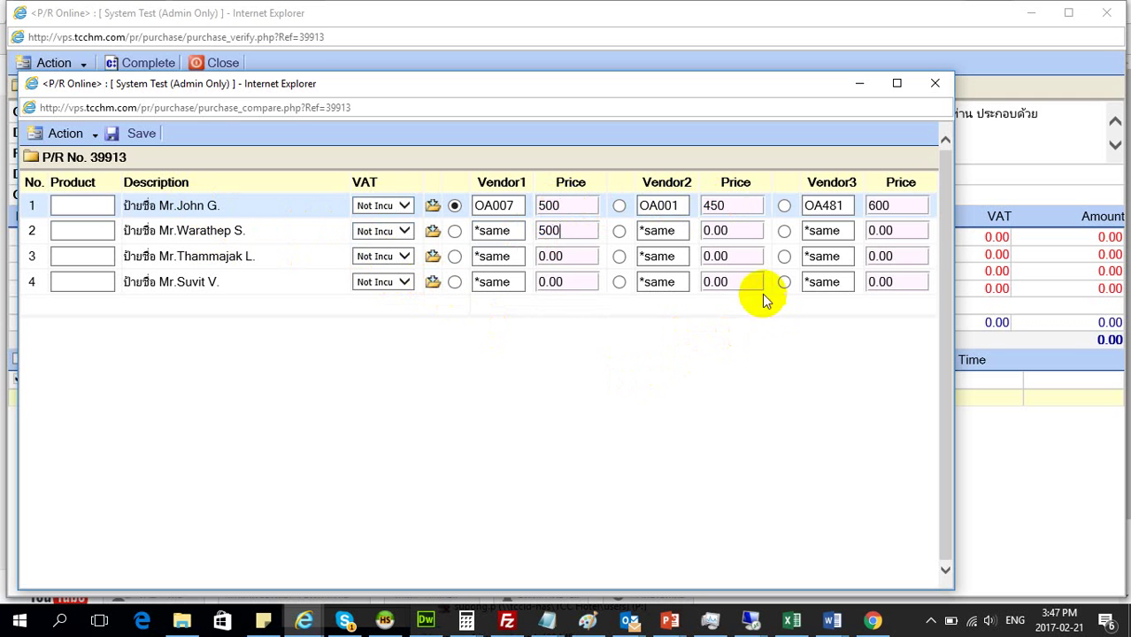
pyautogui.click(737, 232)
pyautogui.write('4')
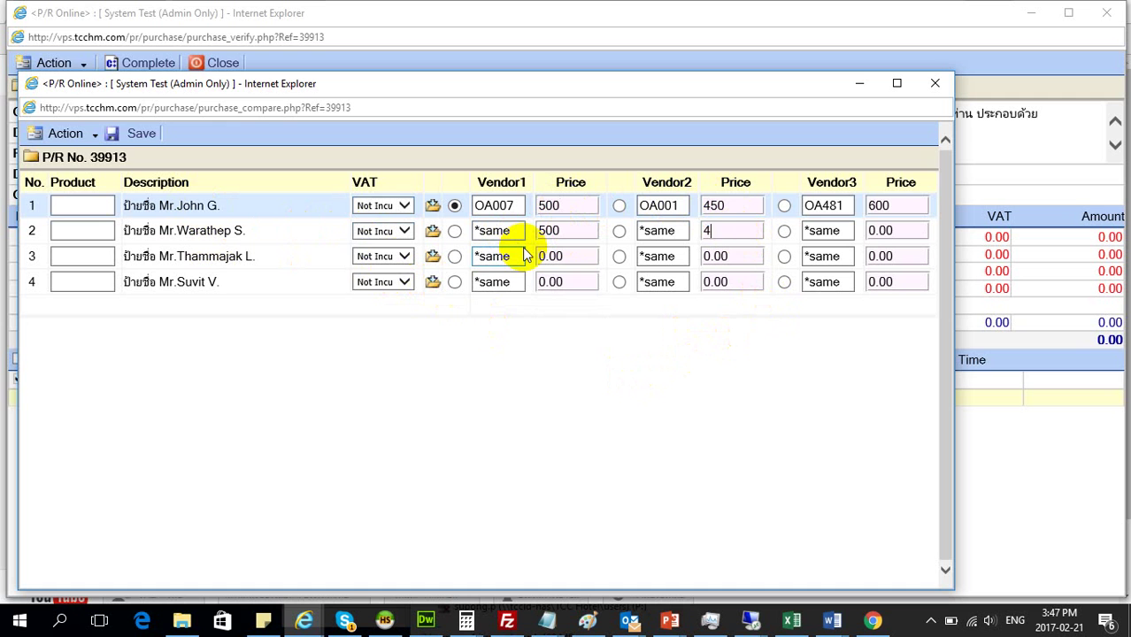
pyautogui.write('50')
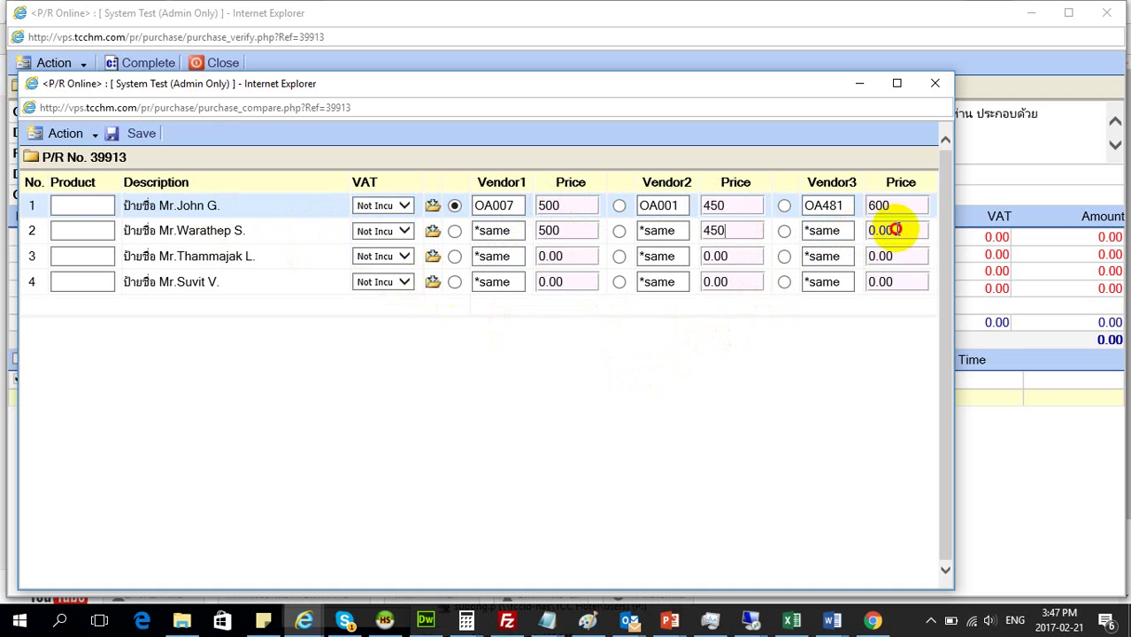
pyautogui.click(896, 229)
pyautogui.write('600')
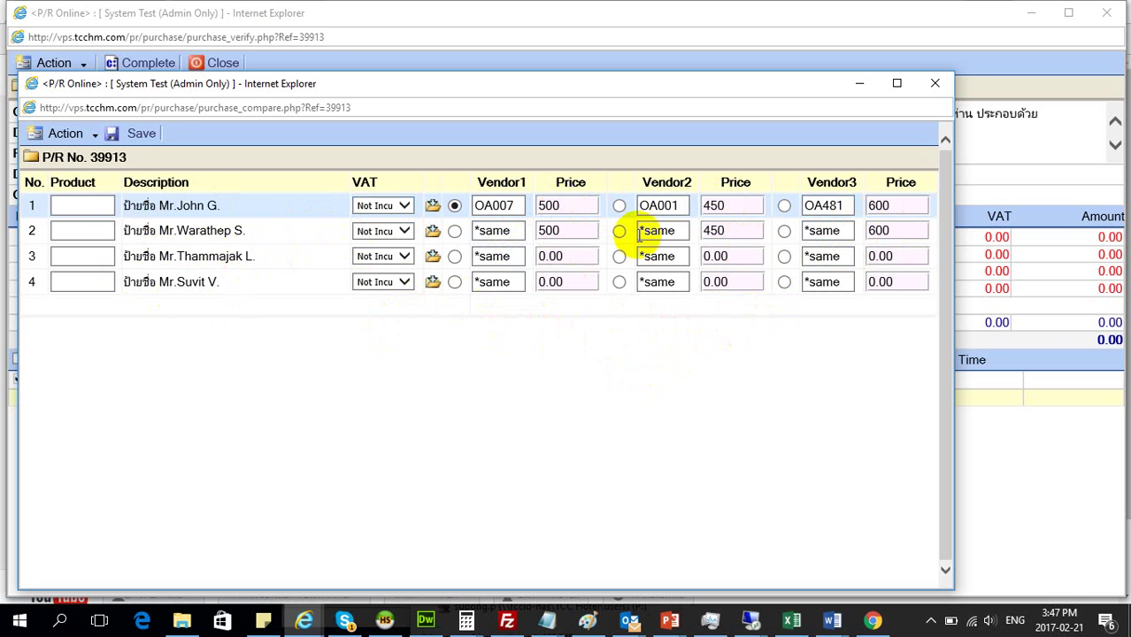
# Step: Search the vendor master for names containing ค, assign OA003 as Vendor1 for the third item and move the vendor list below its row
pyautogui.click(580, 256)
pyautogui.click(523, 376)
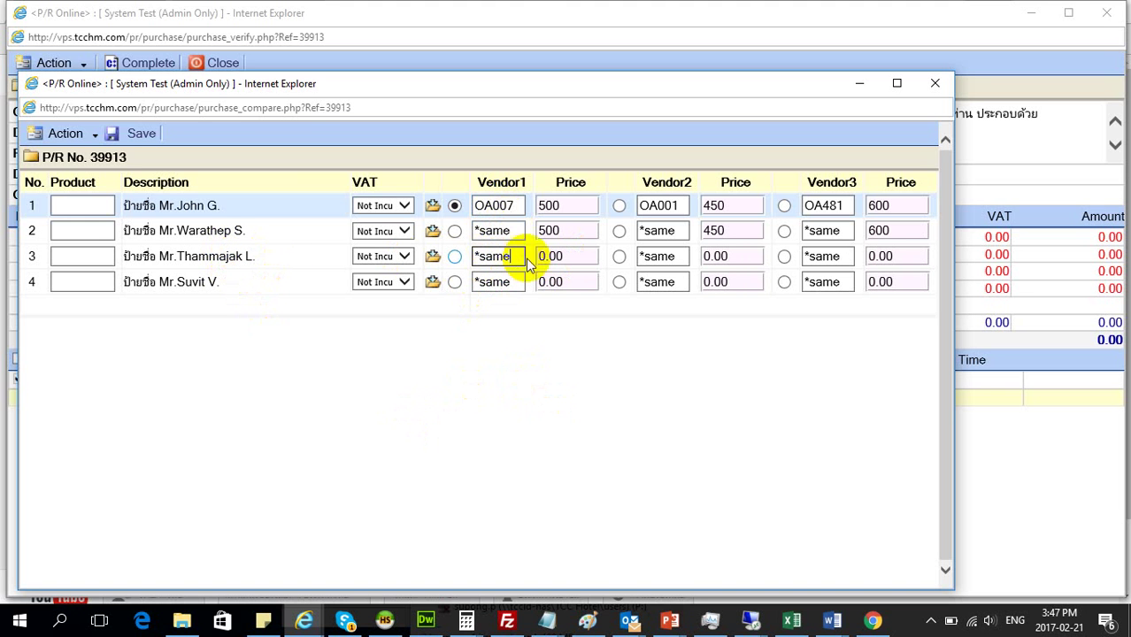
pyautogui.click(434, 258)
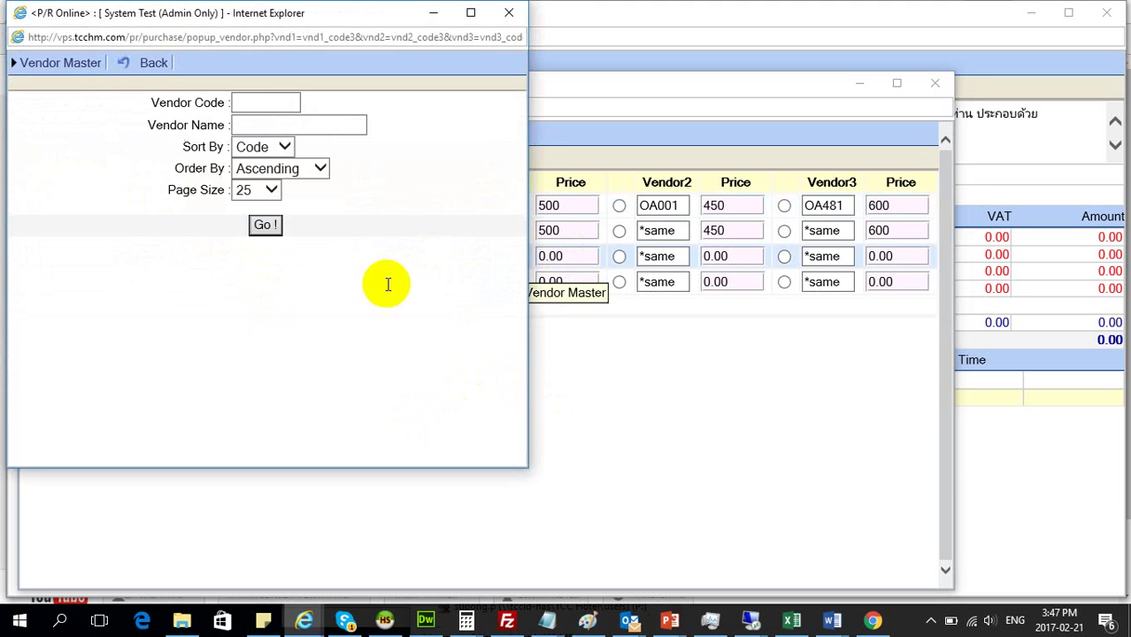
pyautogui.click(256, 127)
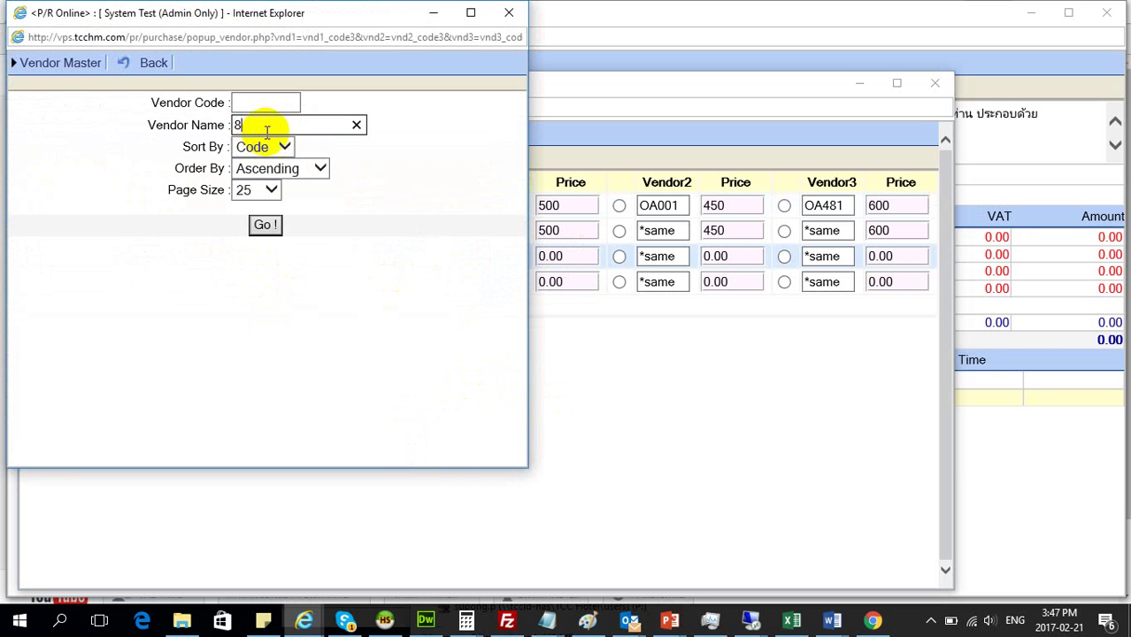
pyautogui.hotkey('alt', 'shift')
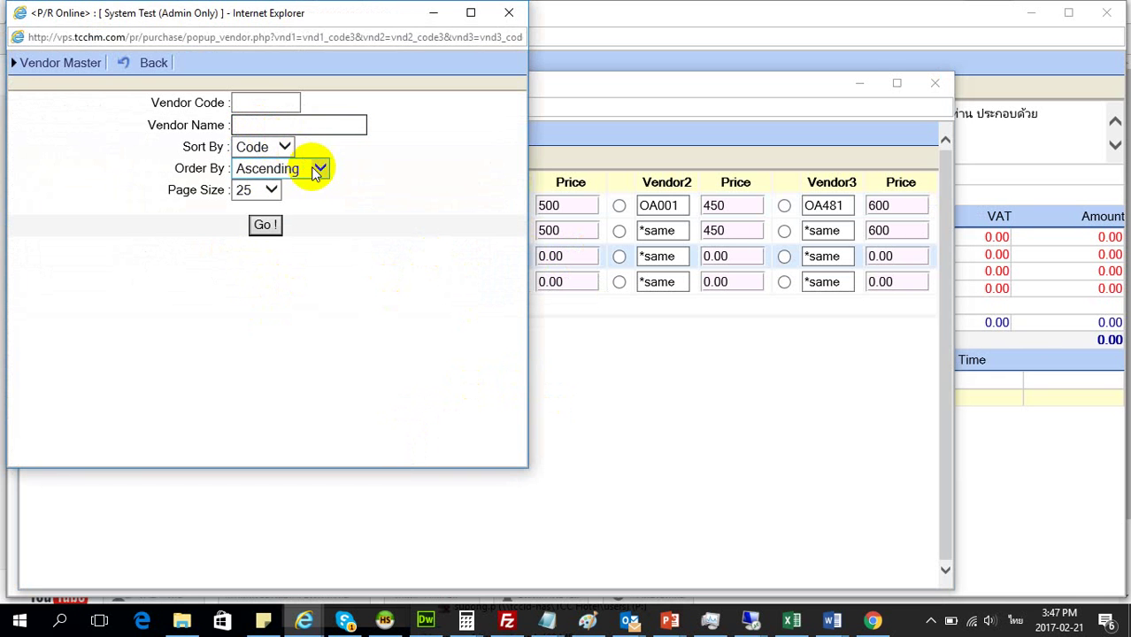
pyautogui.write('ค')
pyautogui.click(264, 225)
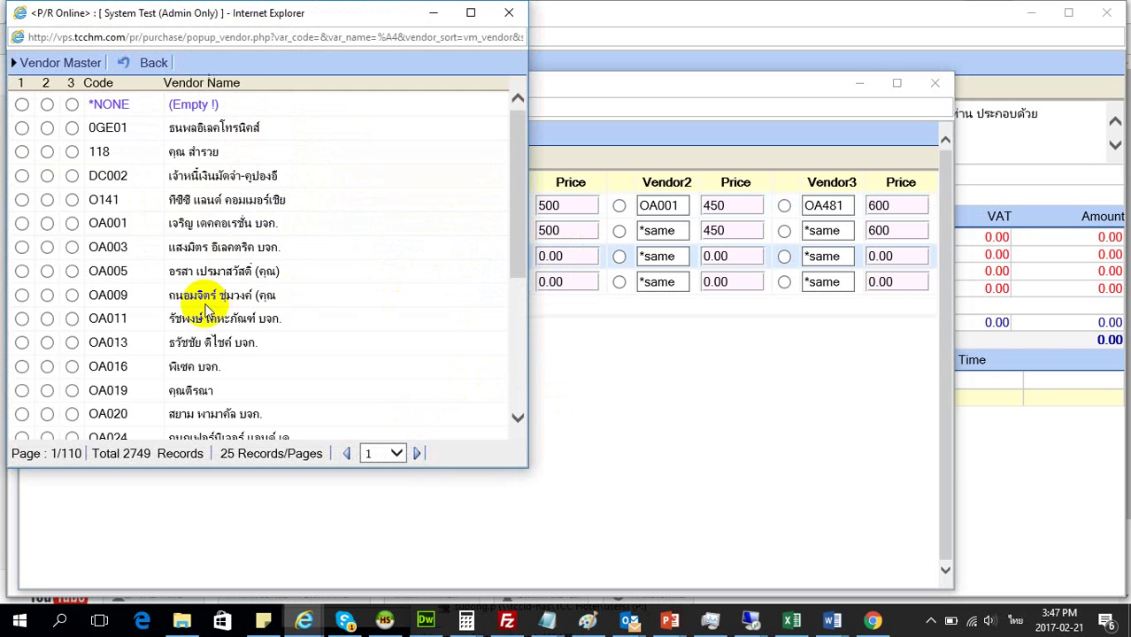
pyautogui.click(21, 246)
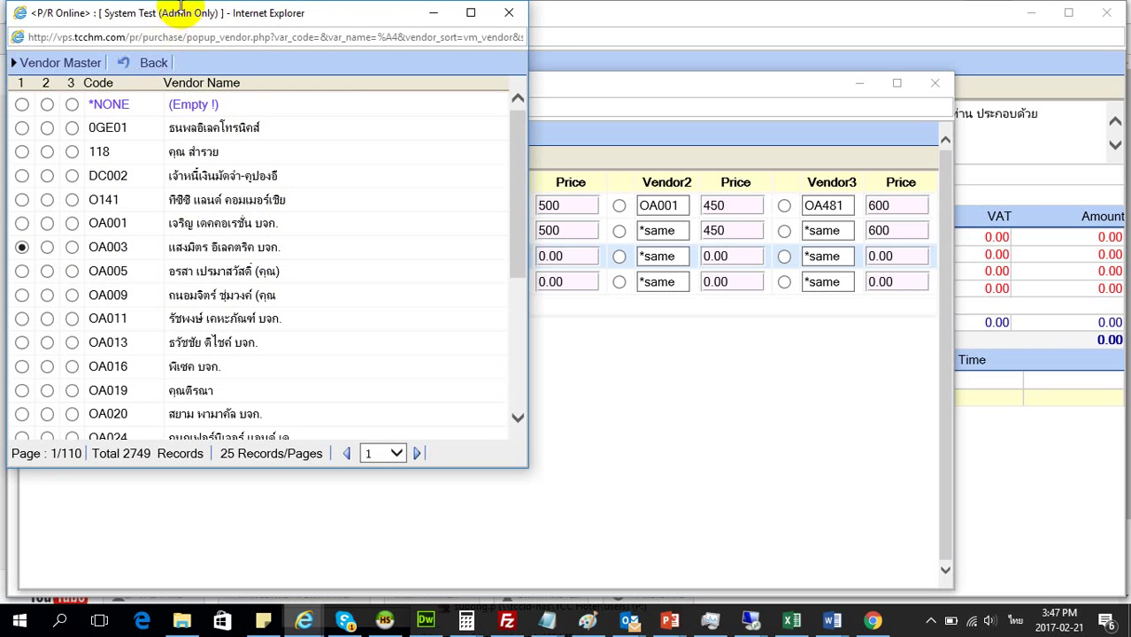
pyautogui.moveTo(180, 7); pyautogui.dragTo(204, 163)
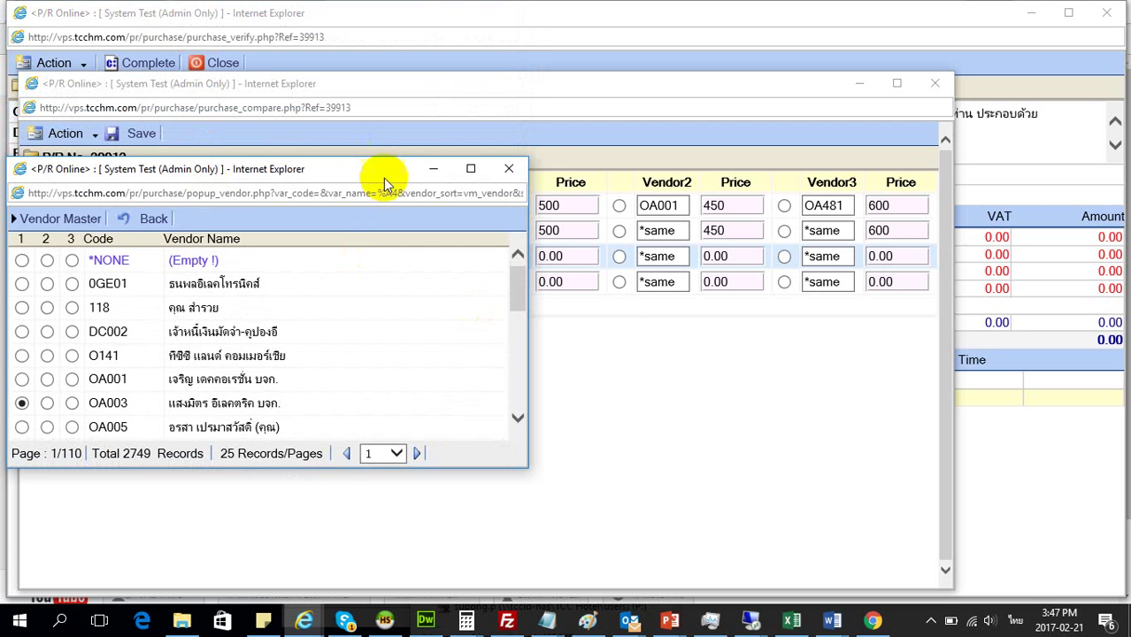
pyautogui.moveTo(385, 183); pyautogui.dragTo(465, 283)
# Step: List all vendors without a name filter and assign vendor 118 as Vendor2 for the third item
pyautogui.click(246, 330)
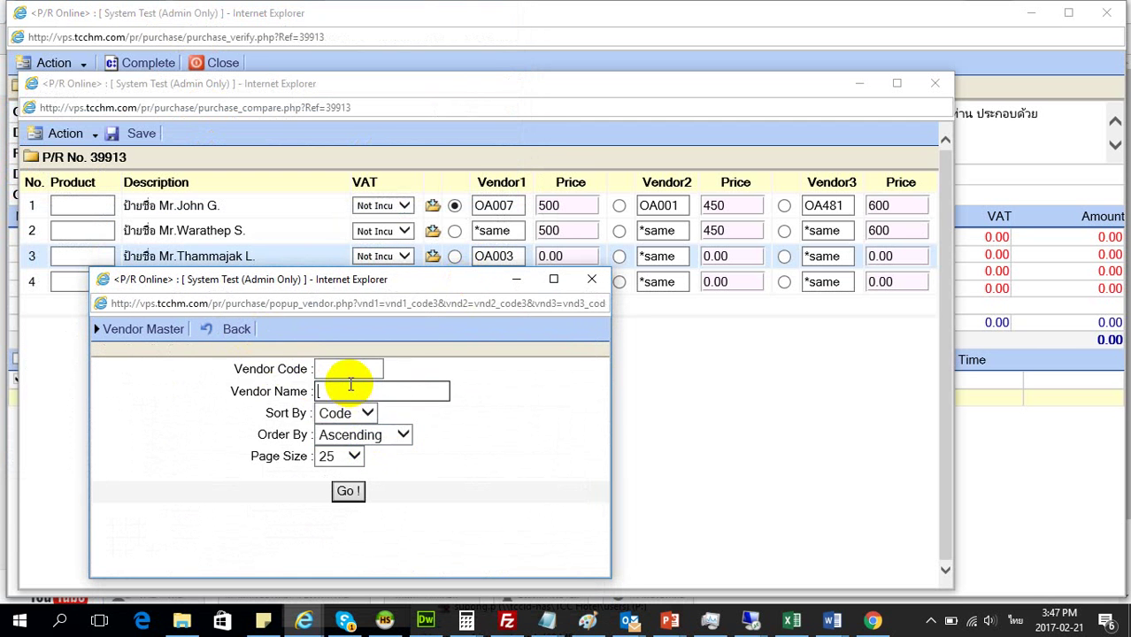
pyautogui.click(344, 491)
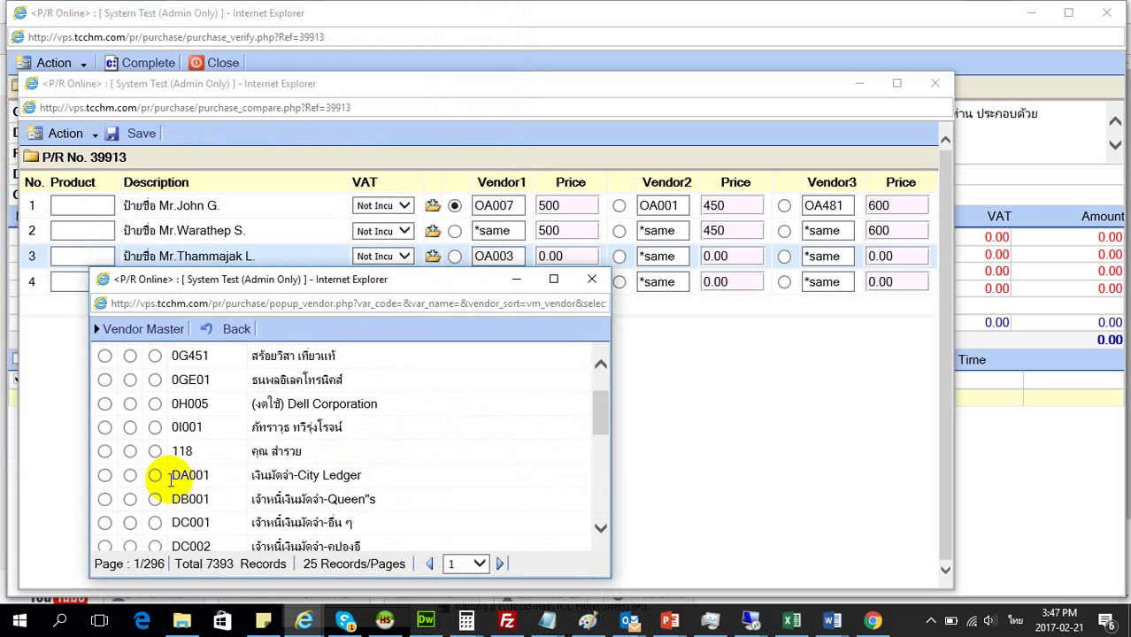
pyautogui.click(130, 452)
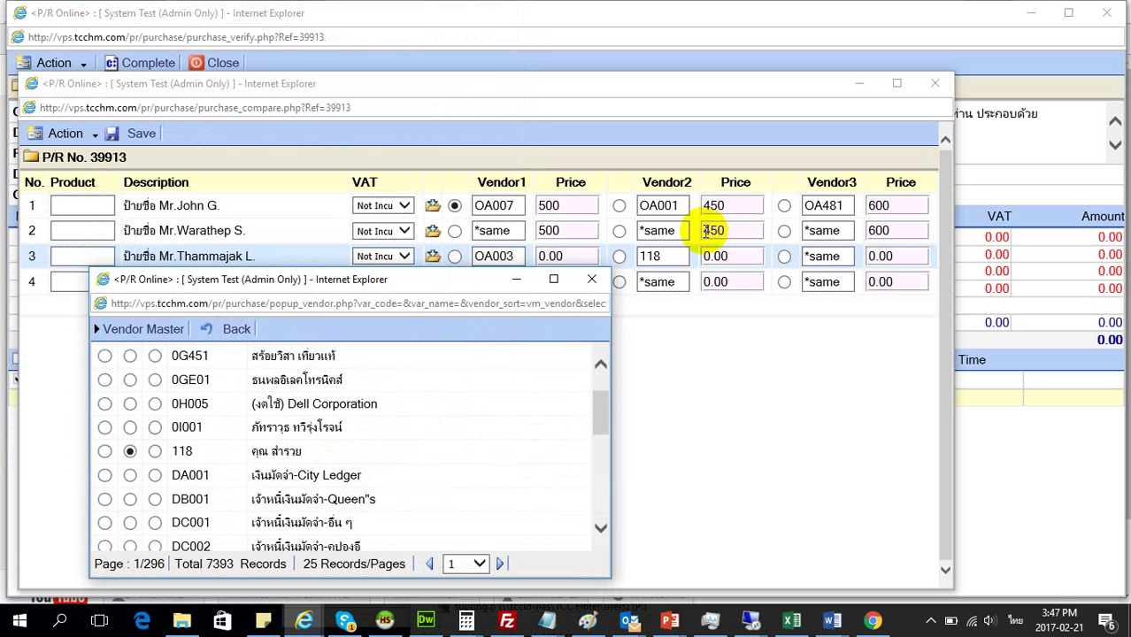
pyautogui.click(668, 257)
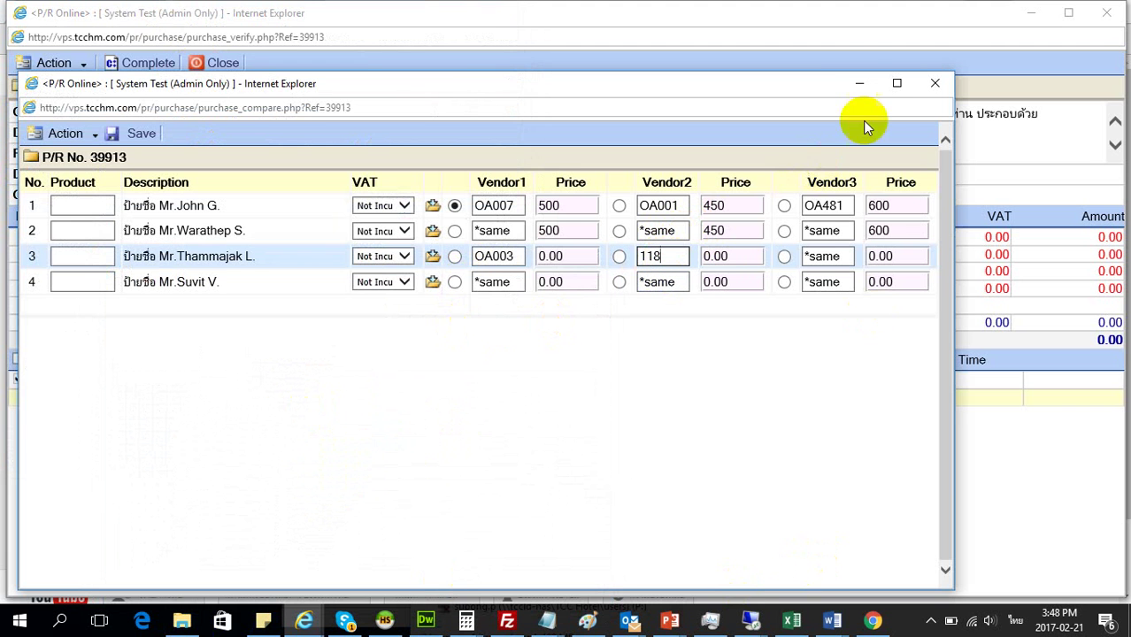
# Step: Maximize the price comparison window and bring the full vendor list back in front of it
pyautogui.click(900, 85)
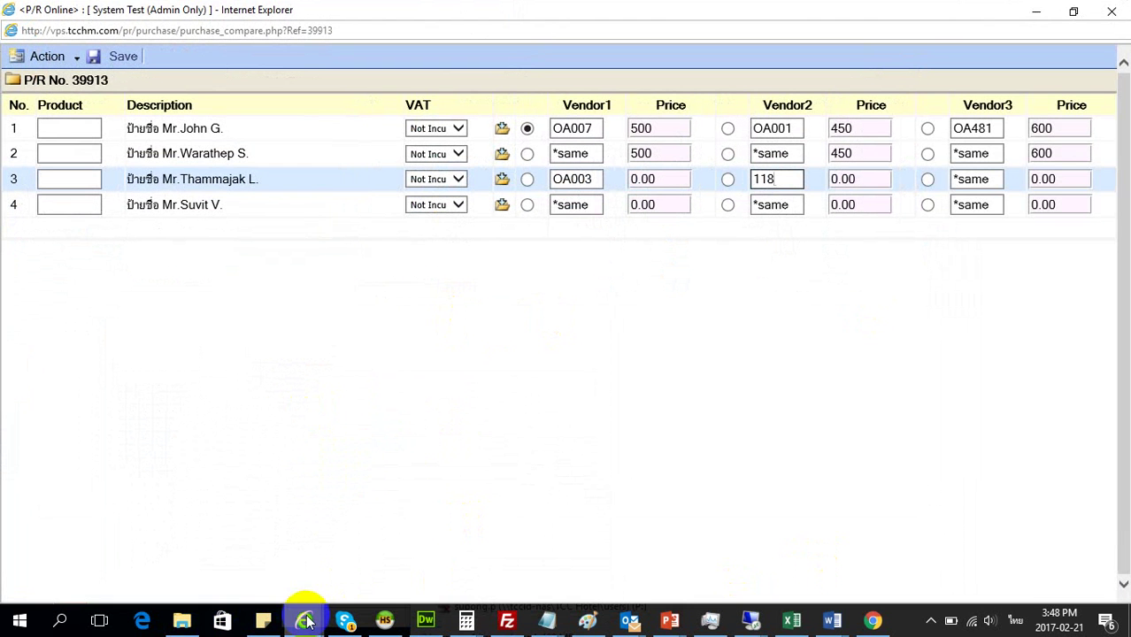
pyautogui.moveTo(306, 622)
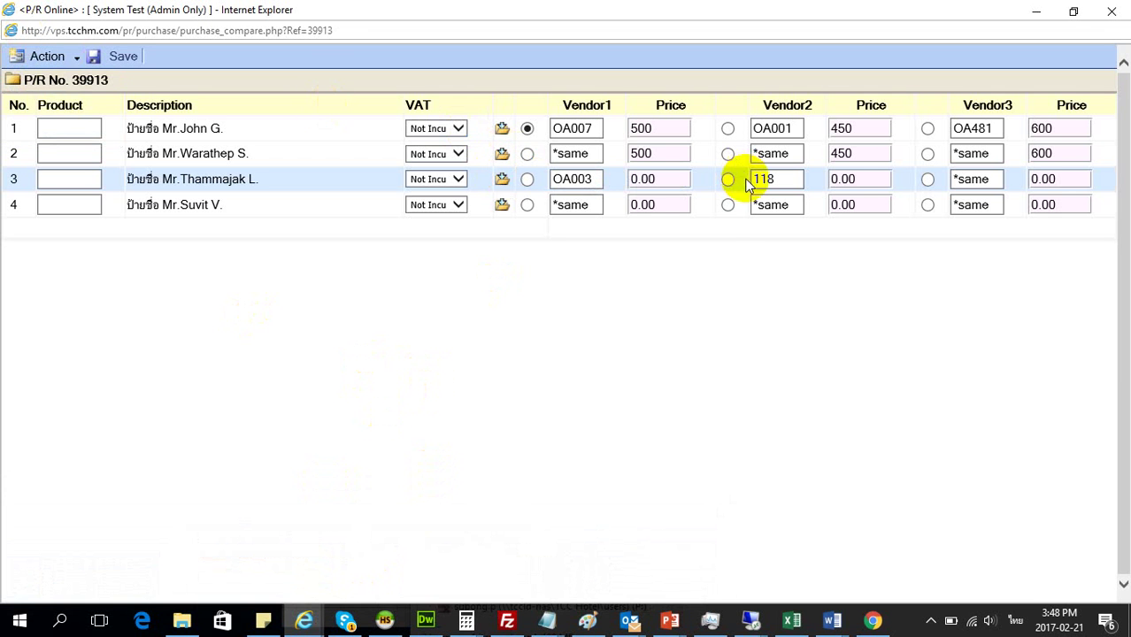
pyautogui.click(503, 180)
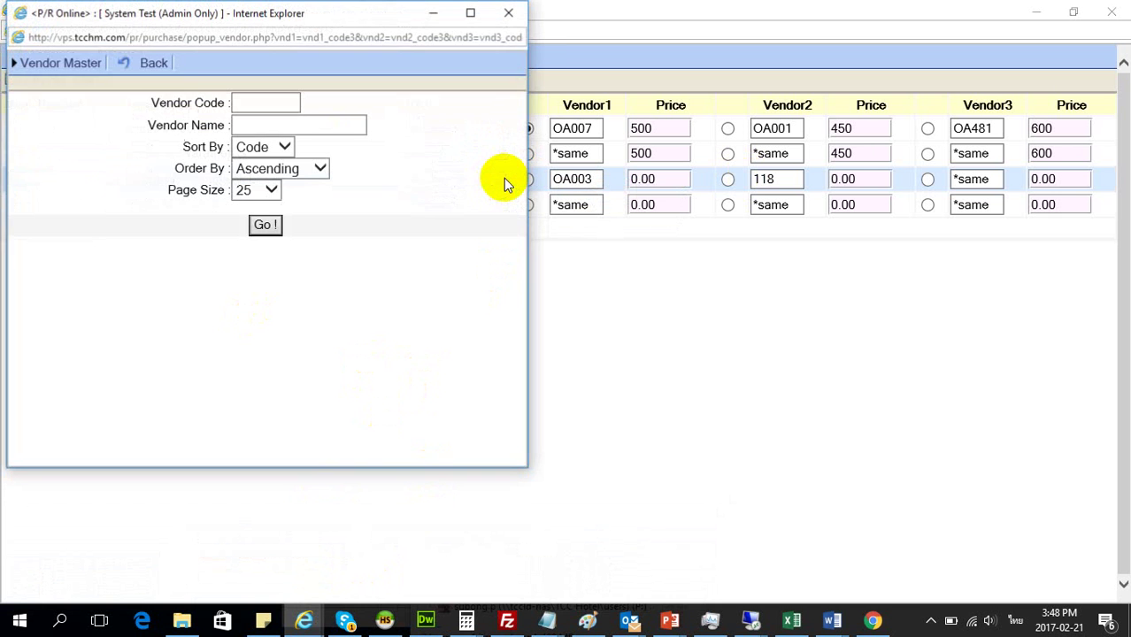
pyautogui.click(303, 622)
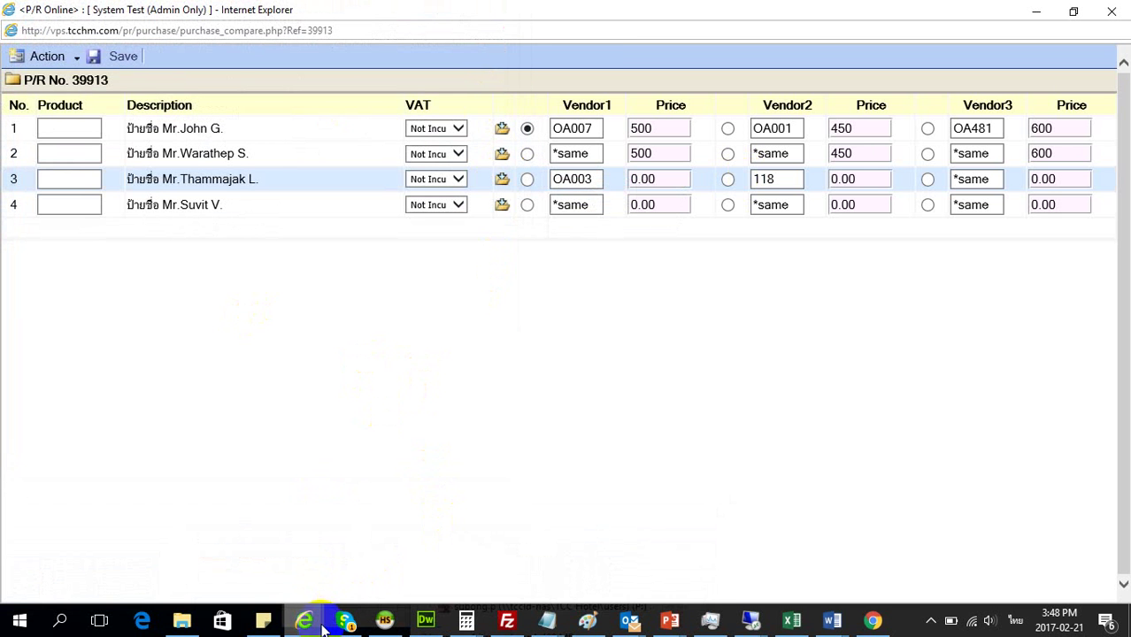
pyautogui.moveTo(305, 619)
pyautogui.click(595, 567)
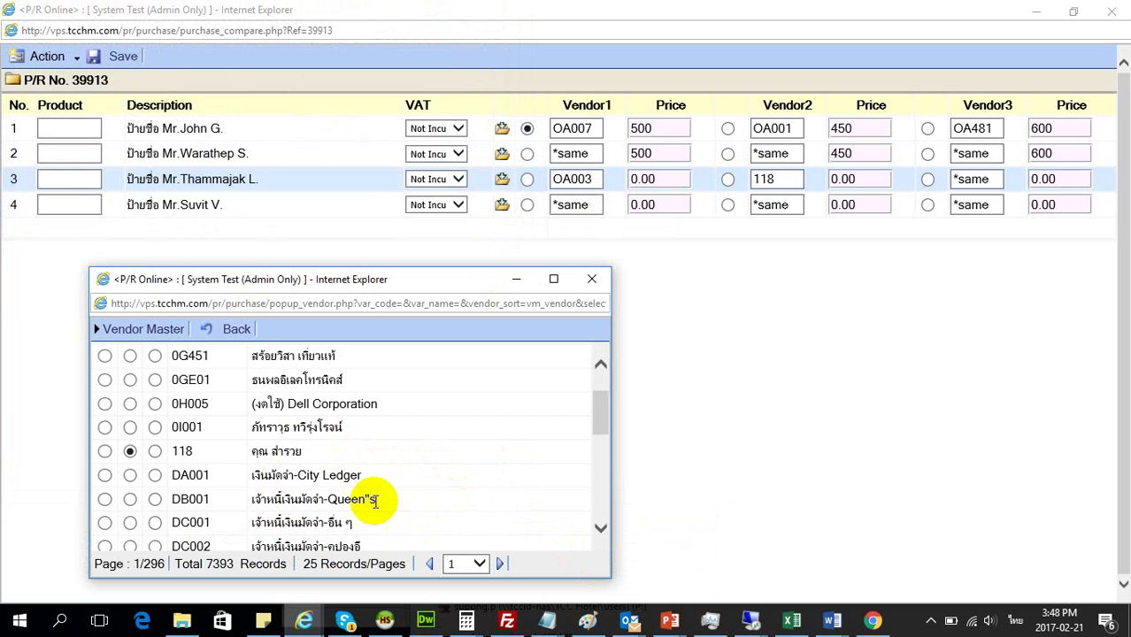
# Step: Assign vendor OA009 as Vendor2 for the third item and close the vendor list
pyautogui.scroll(-3, 317, 475)
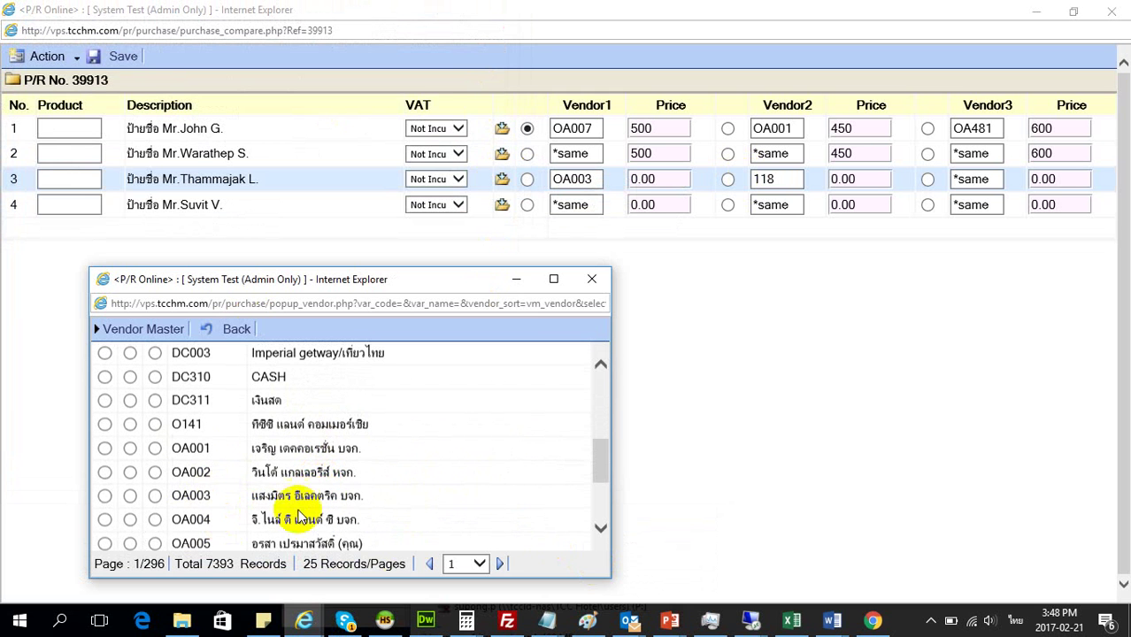
pyautogui.scroll(-3, 307, 520)
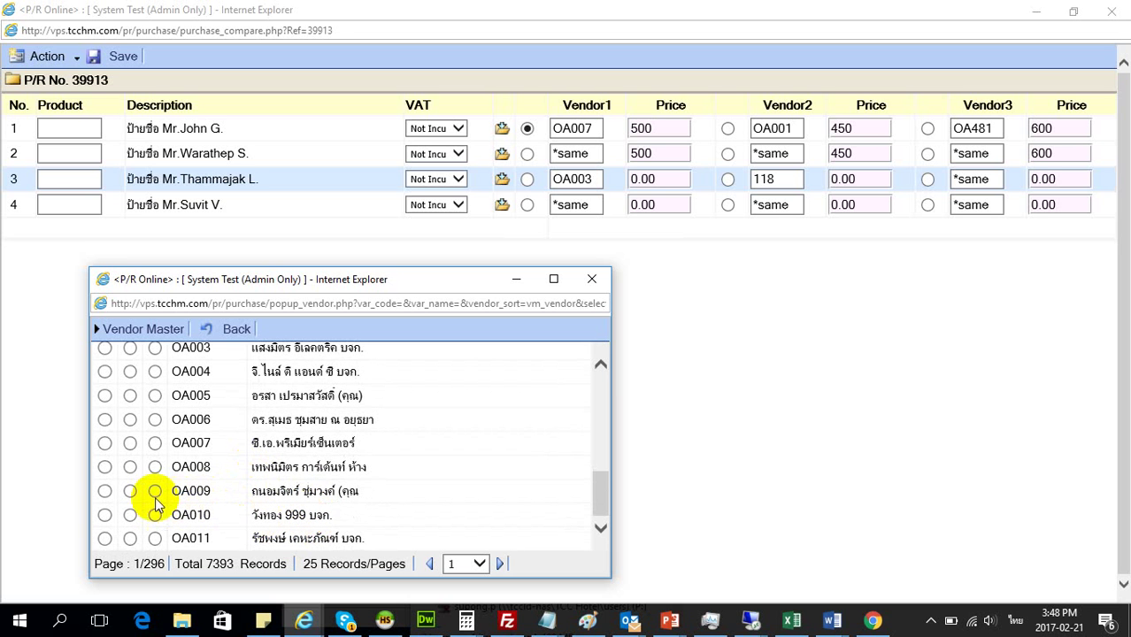
pyautogui.click(592, 281)
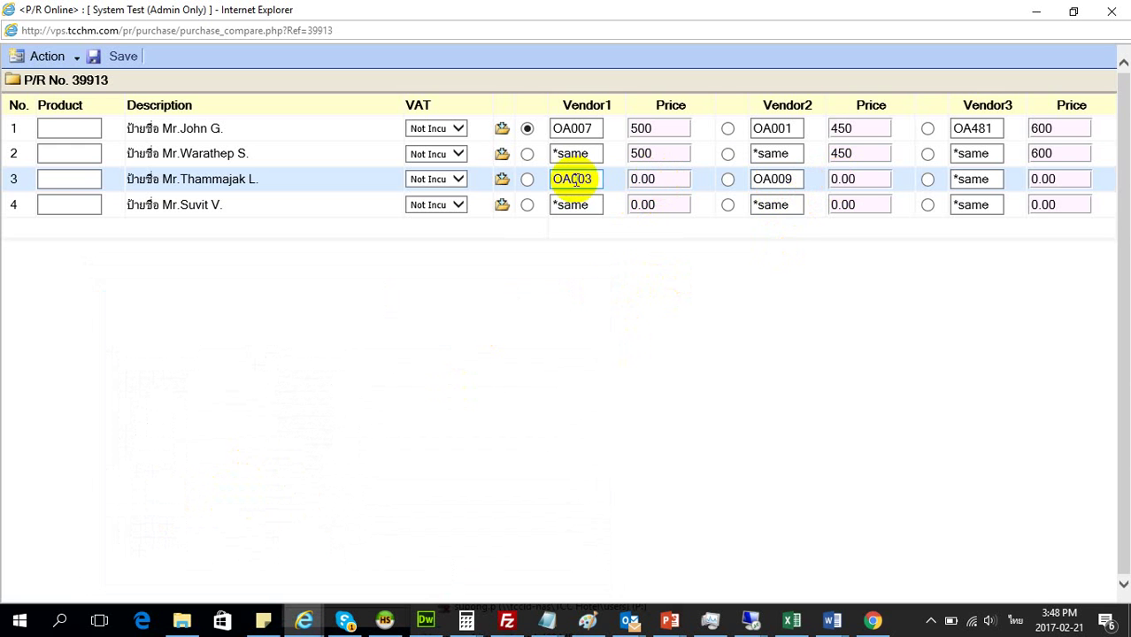
# Step: Enter prices of 400 and 350 for the third item's Vendor1 and Vendor2, and select Vendor2 as its supplier
pyautogui.click(663, 181)
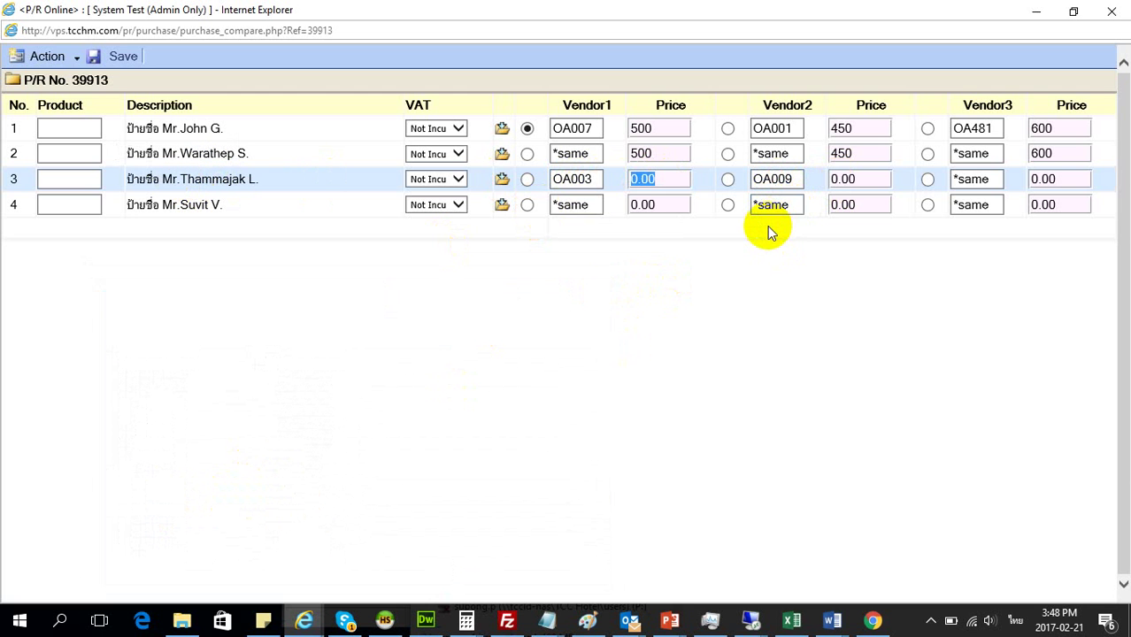
pyautogui.write('ภ')
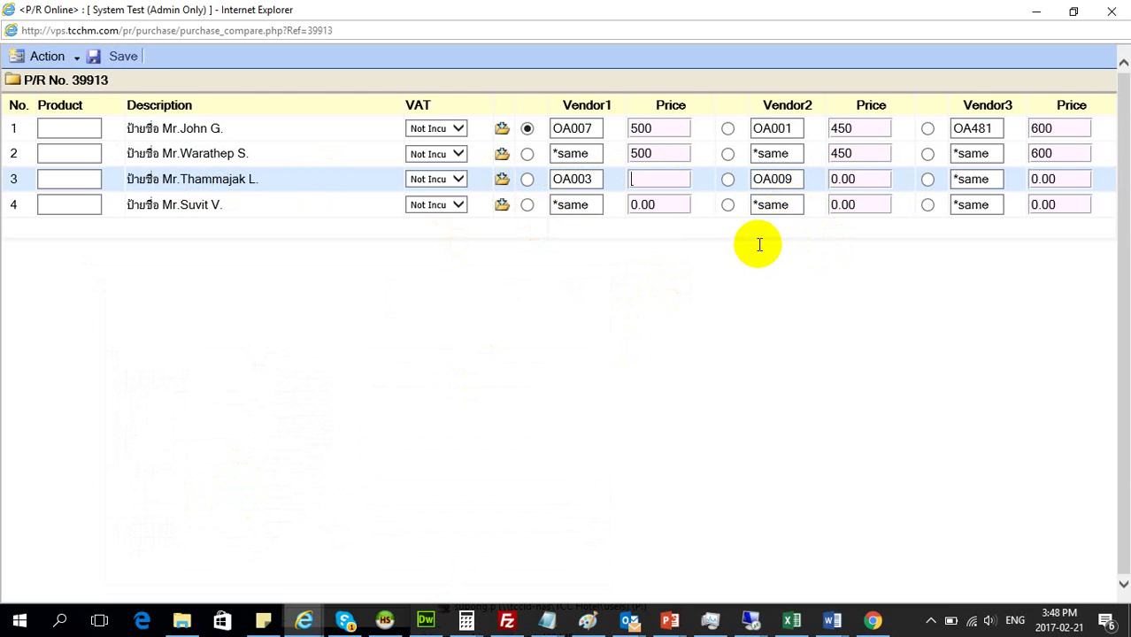
pyautogui.press('BackSpace')
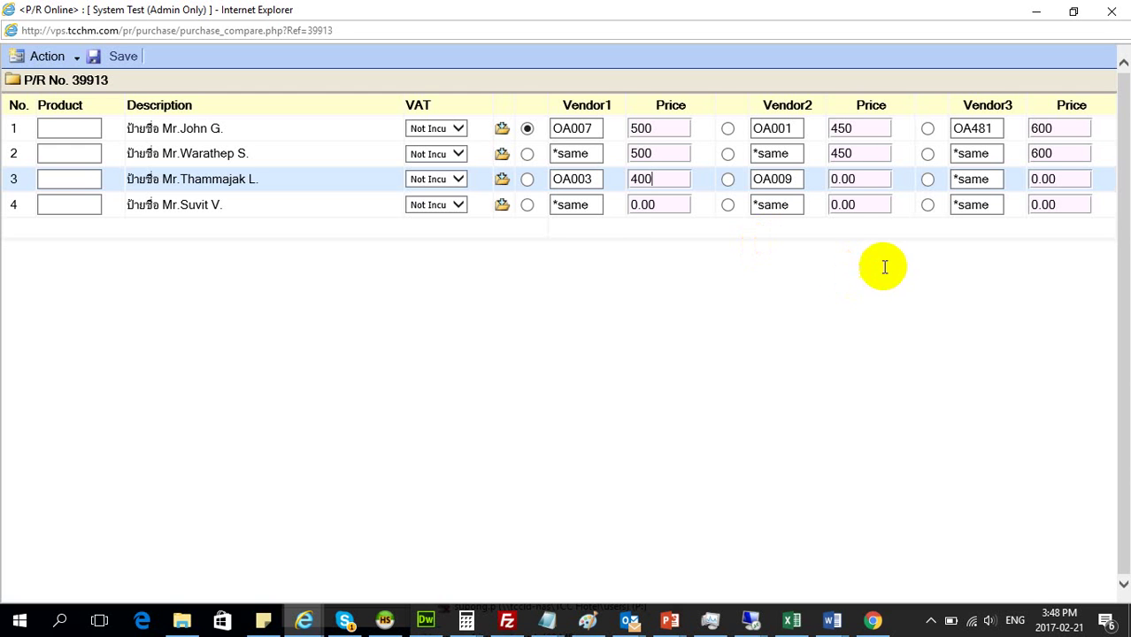
pyautogui.click(868, 180)
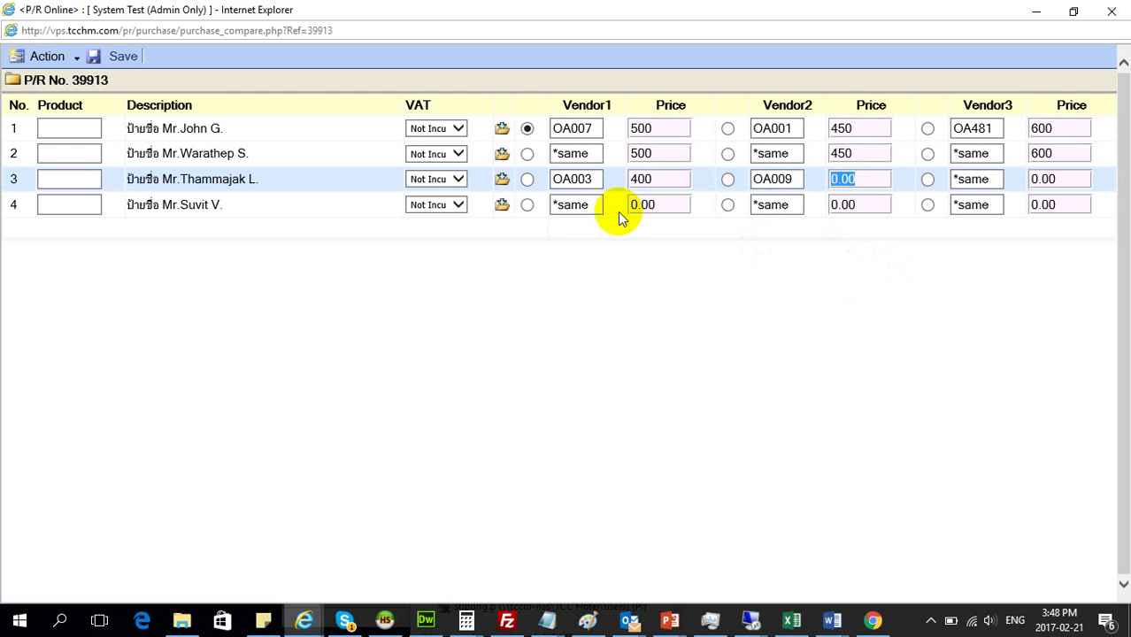
pyautogui.write('6000')
pyautogui.press('BackSpace')
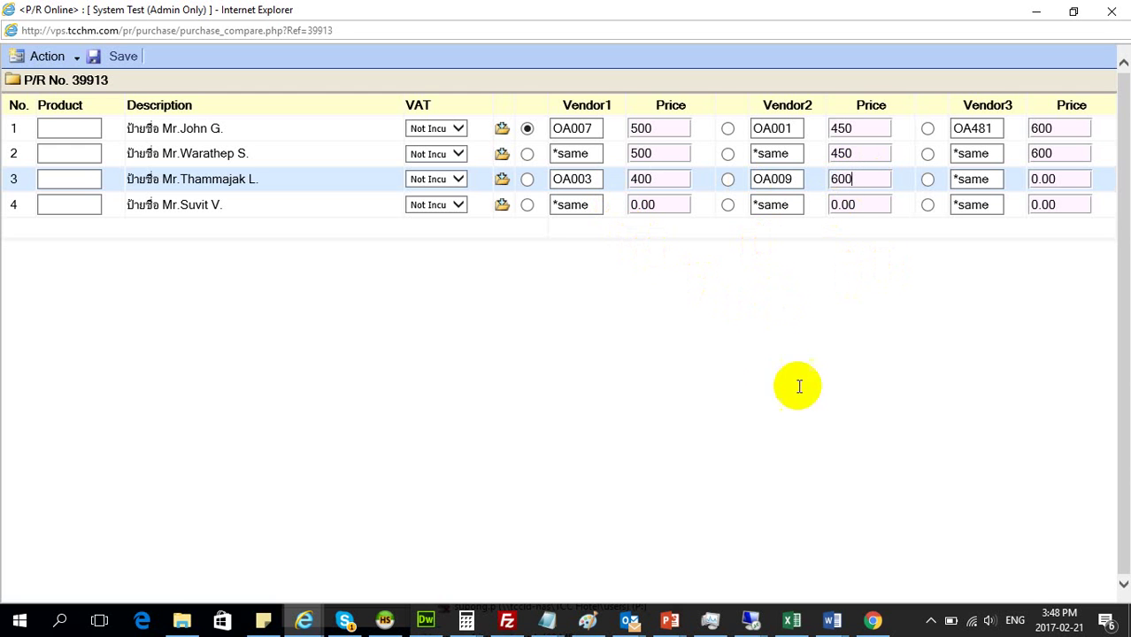
pyautogui.moveTo(869, 180); pyautogui.dragTo(780, 179)
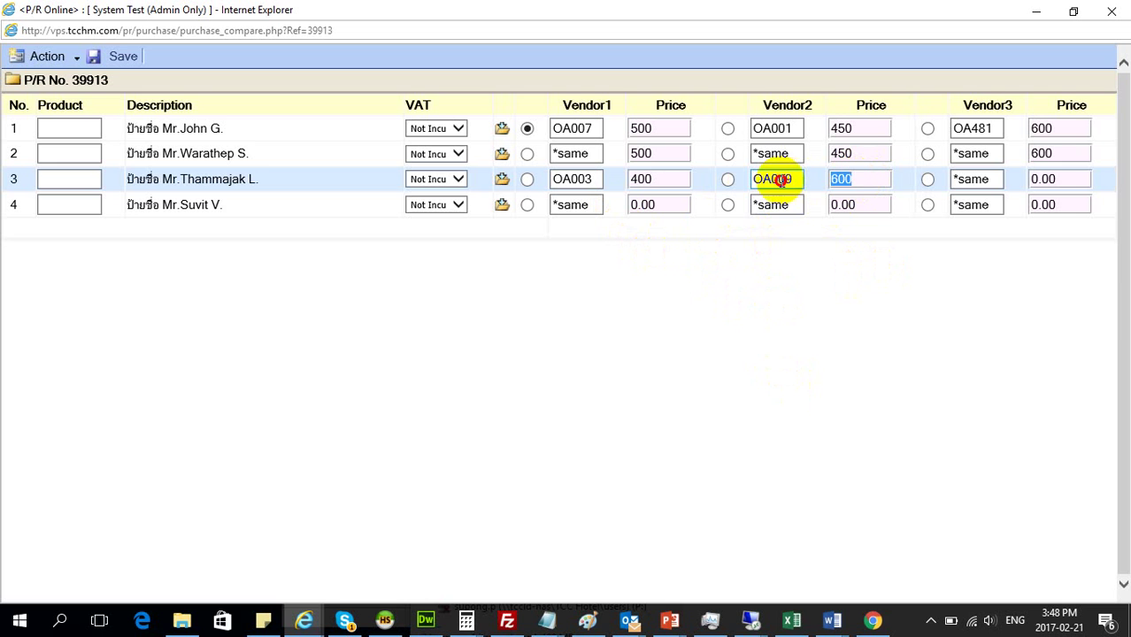
pyautogui.write('350')
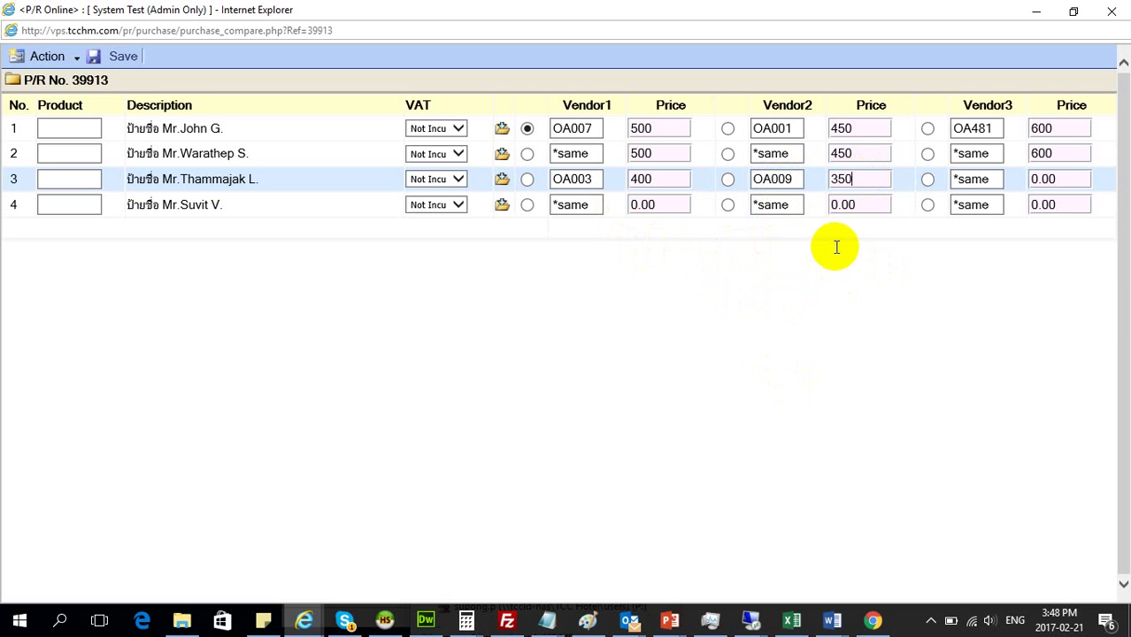
pyautogui.click(728, 179)
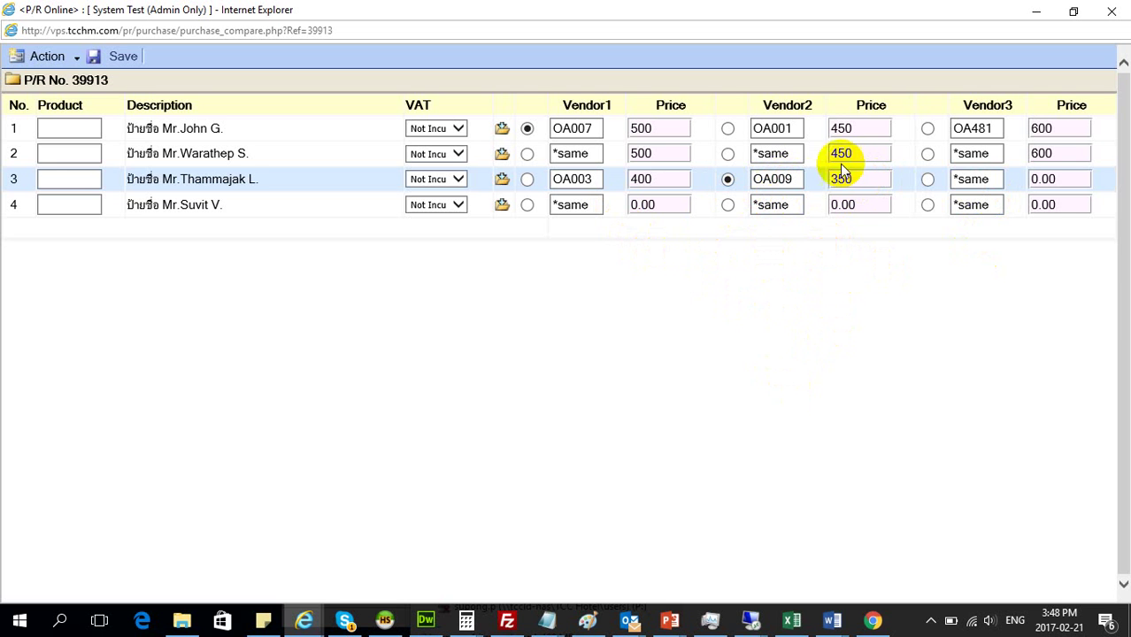
# Step: Compare the fourth item's *same Vendor1 entry with the vendor code in the third item's row
pyautogui.click(1075, 178)
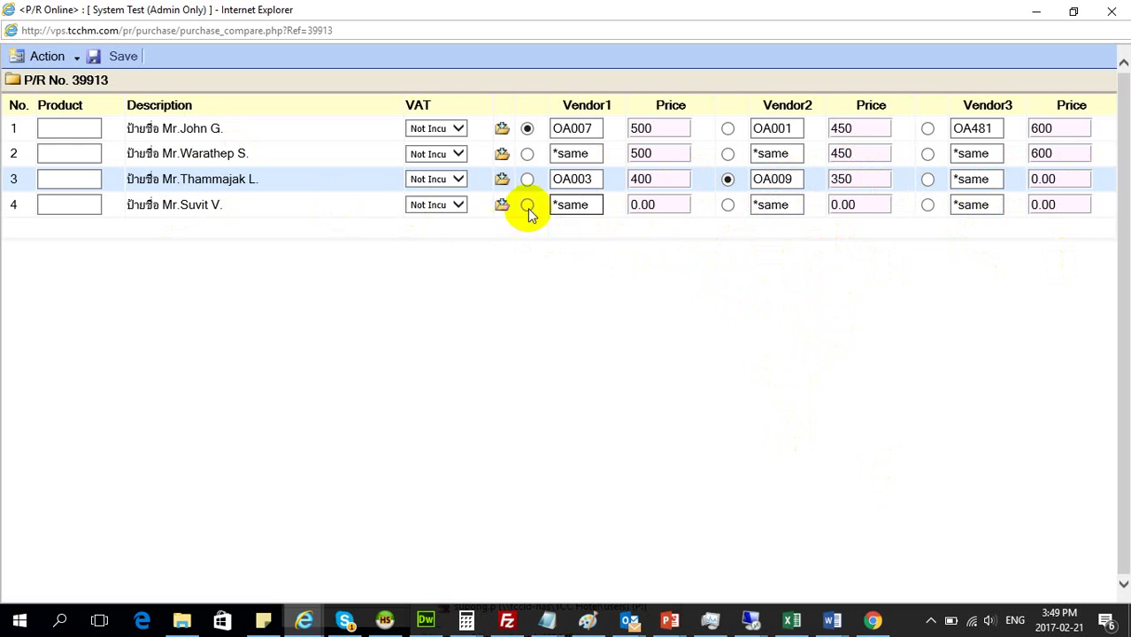
pyautogui.doubleClick(571, 209)
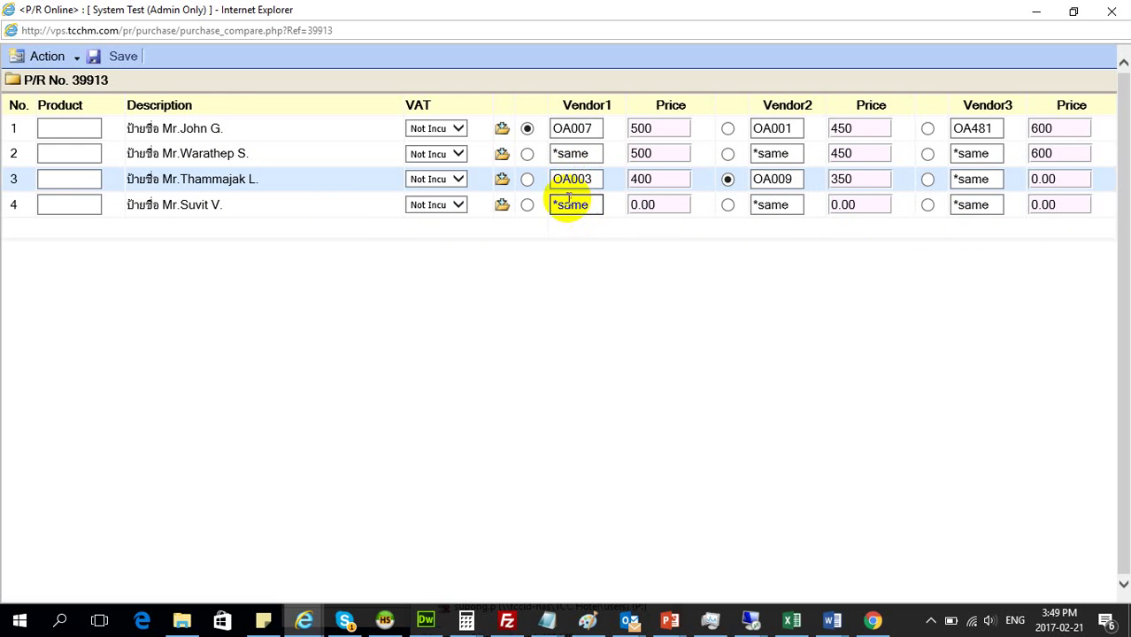
pyautogui.doubleClick(572, 207)
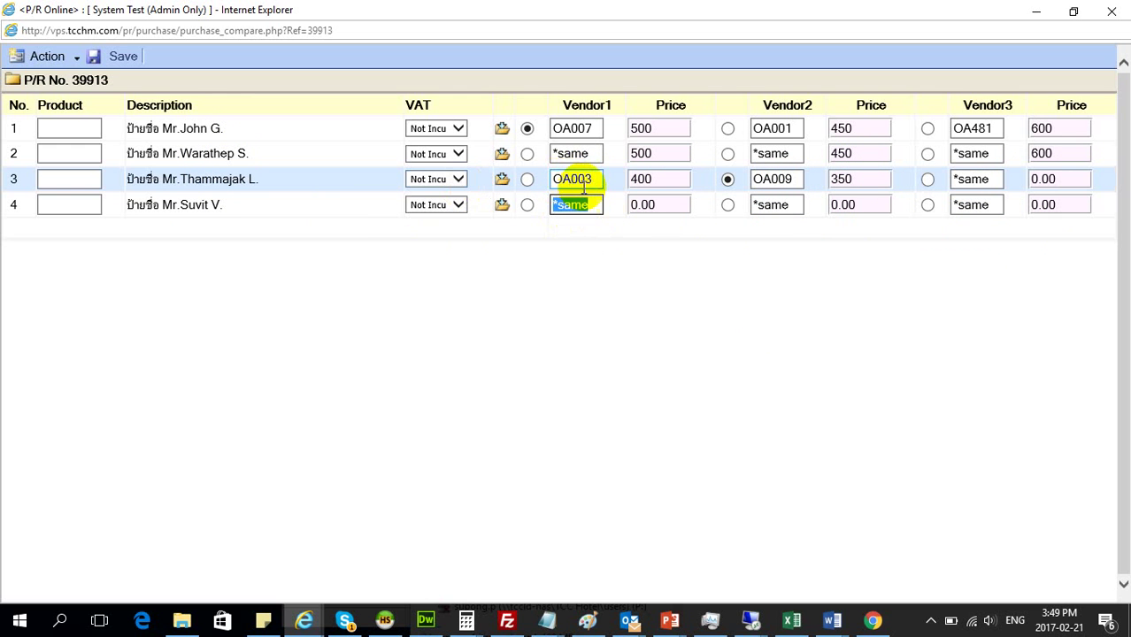
# Step: Enter a Vendor1 price of 400 for the fourth item
pyautogui.doubleClick(555, 180)
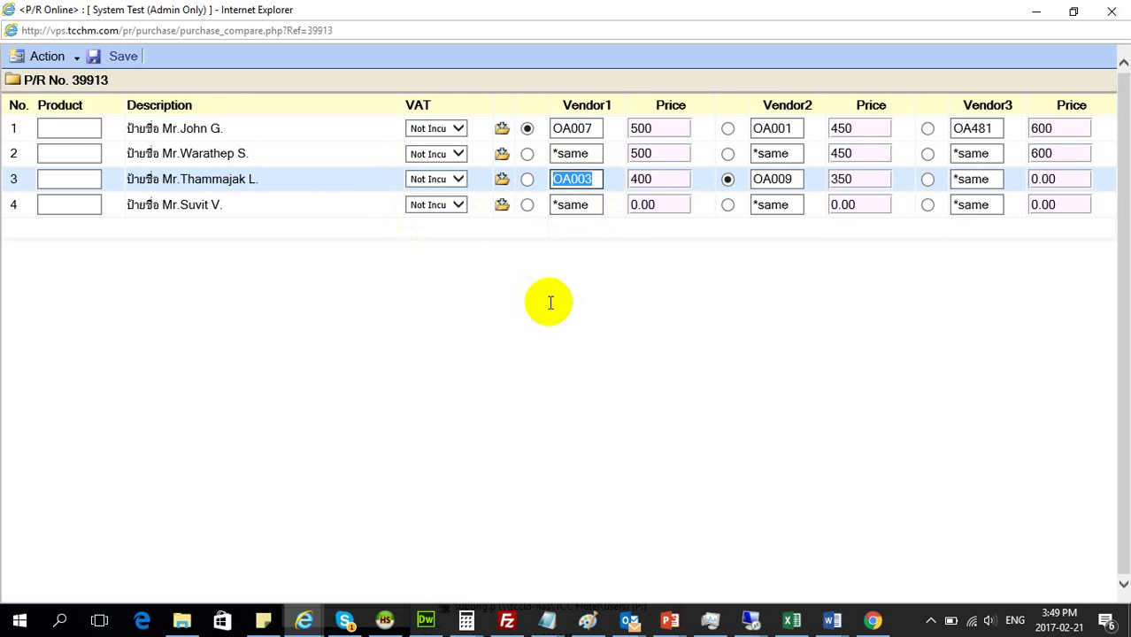
pyautogui.doubleClick(662, 204)
pyautogui.write('4')
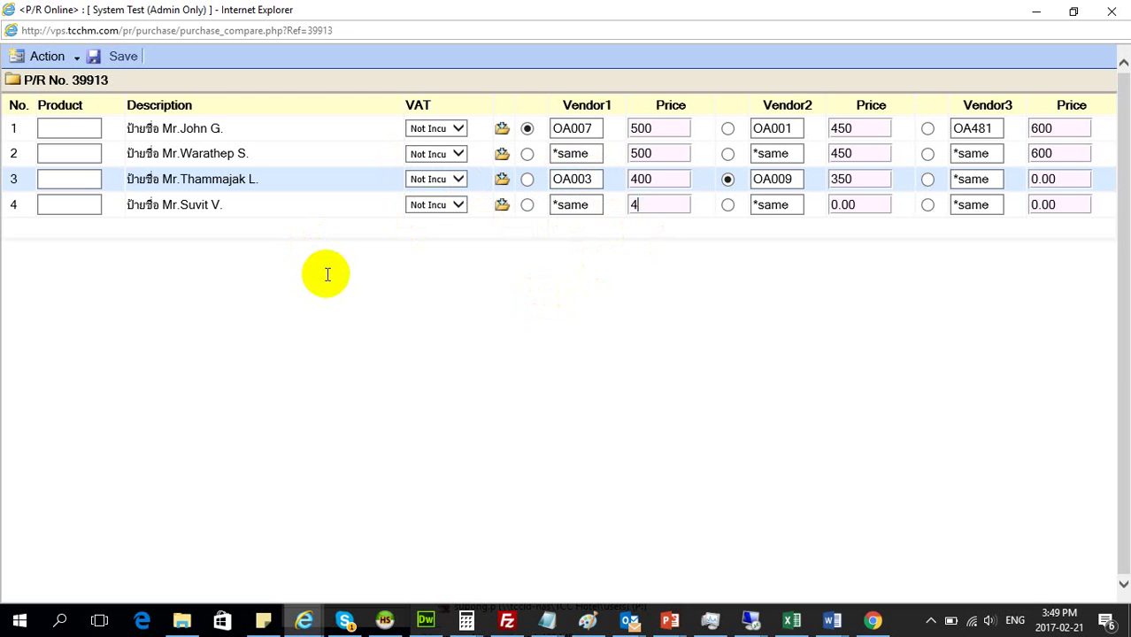
pyautogui.write('00')
pyautogui.doubleClick(866, 204)
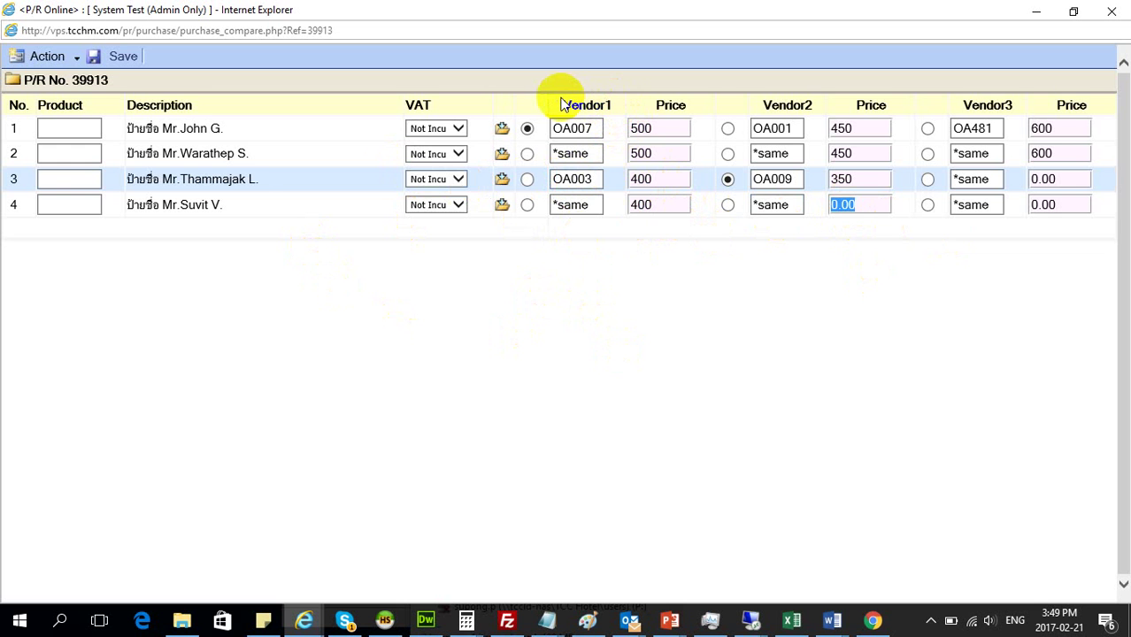
pyautogui.moveTo(560, 100); pyautogui.dragTo(677, 195)
pyautogui.click(644, 206)
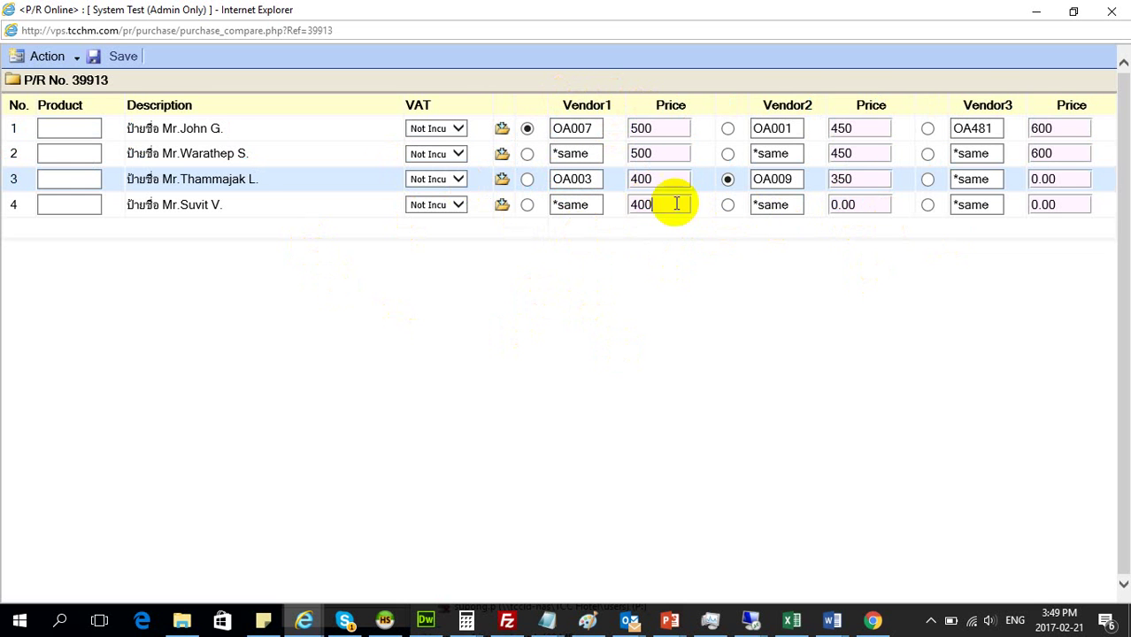
# Step: Select Vendor1 as the fourth item's supplier and save the vendor comparison
pyautogui.click(530, 206)
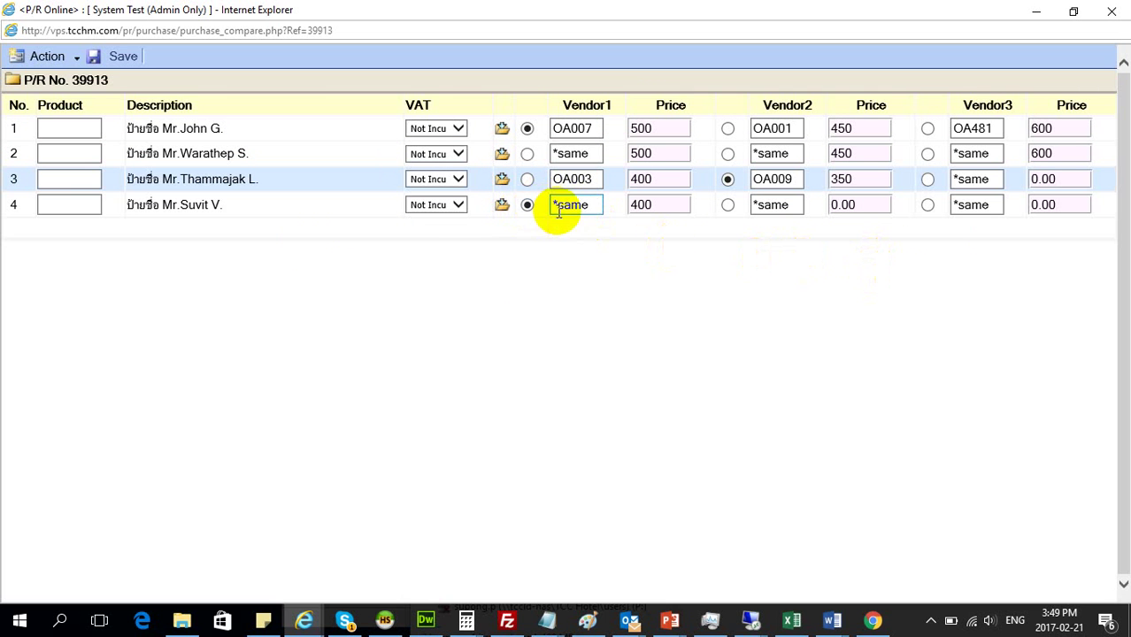
pyautogui.click(675, 212)
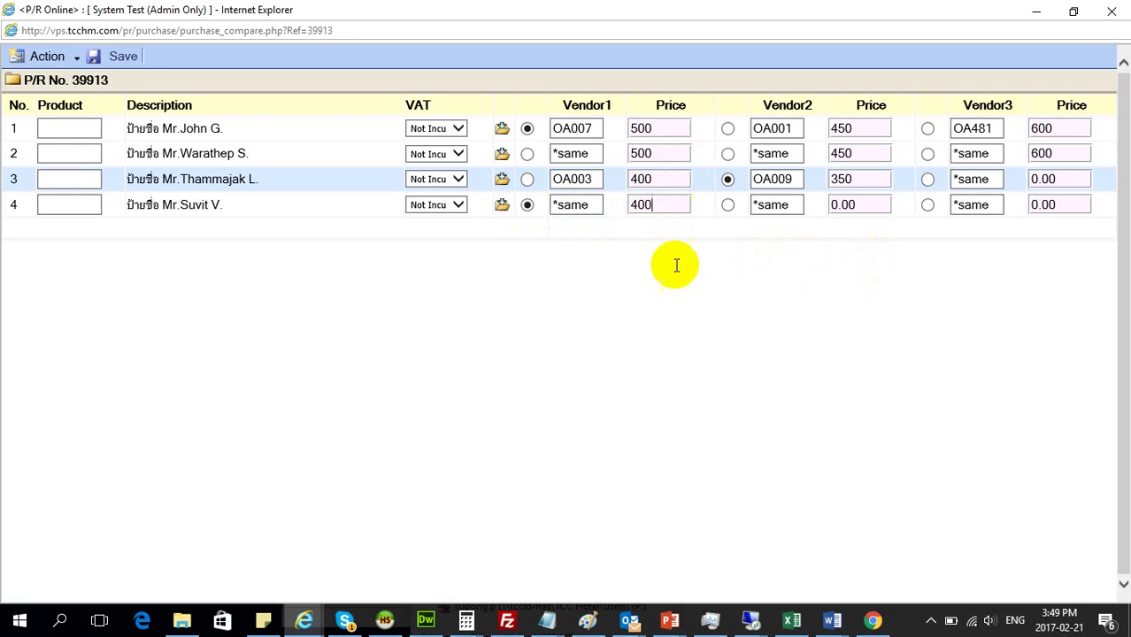
pyautogui.click(123, 58)
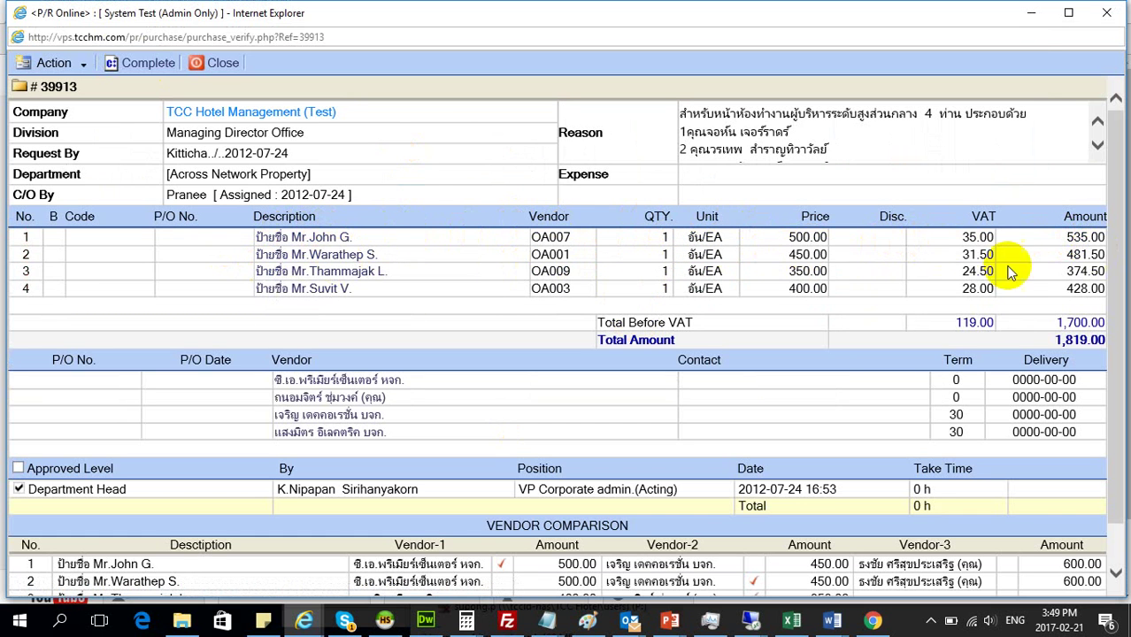
# Step: Review the Vendor Comparison table, comparing the vendor amounts of the first item and checking the fourth item's amount
pyautogui.scroll(-1, 805, 248)
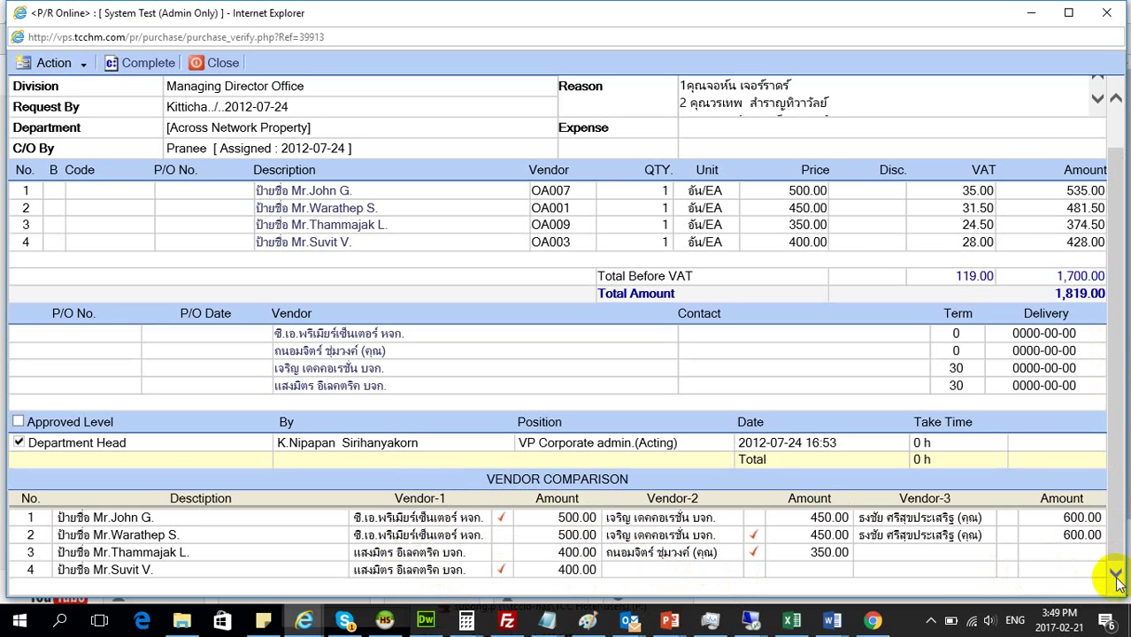
pyautogui.moveTo(367, 524)
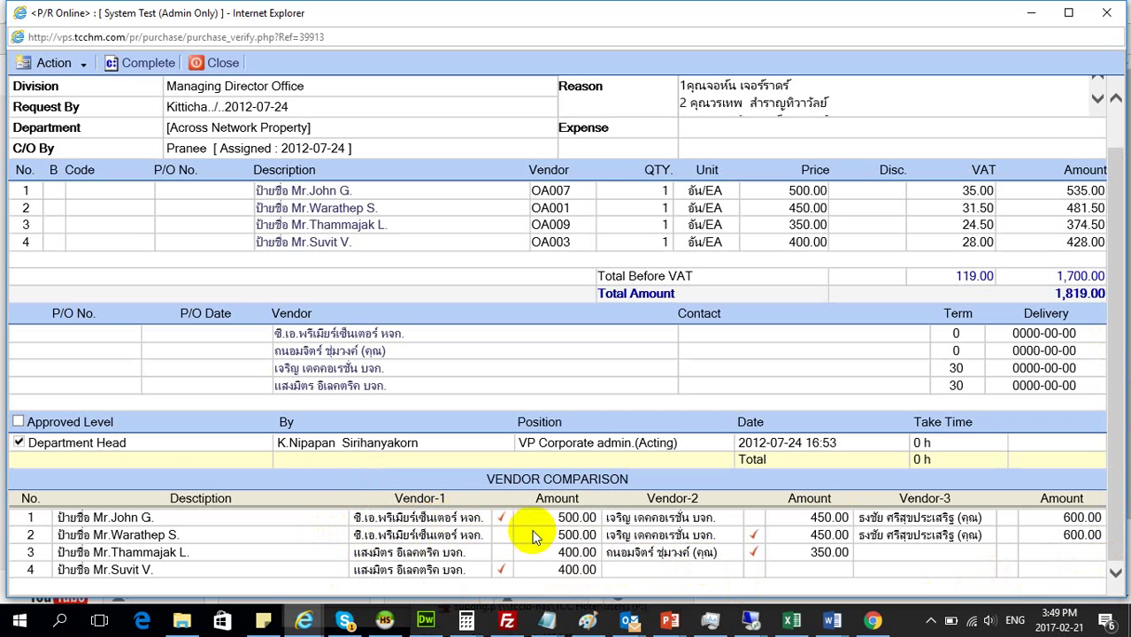
pyautogui.moveTo(944, 529)
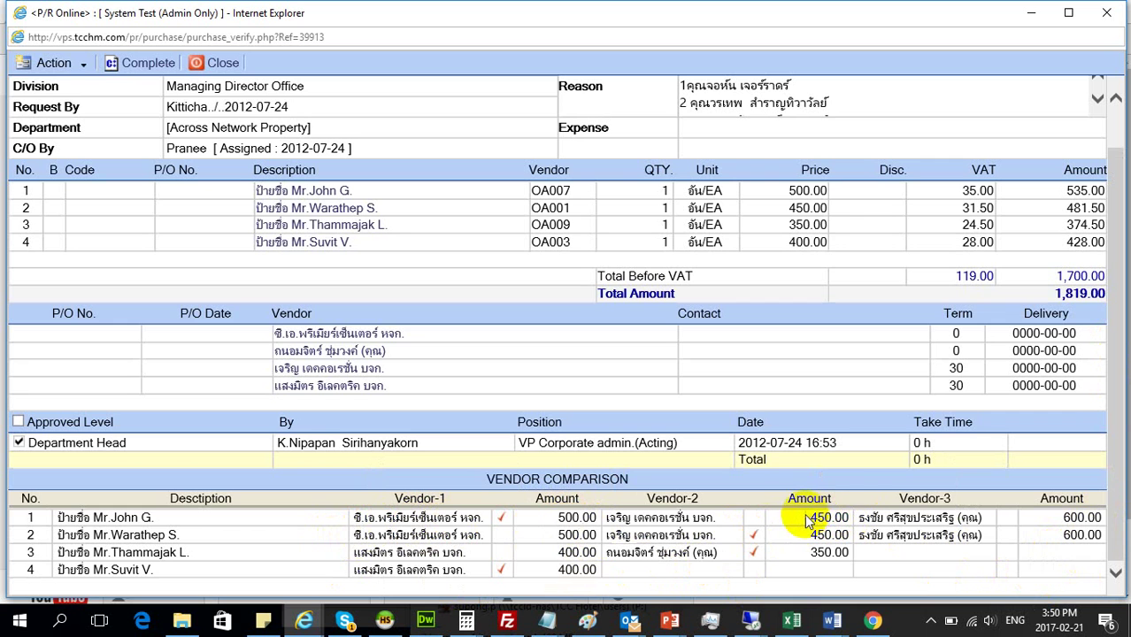
pyautogui.moveTo(803, 520); pyautogui.dragTo(848, 522)
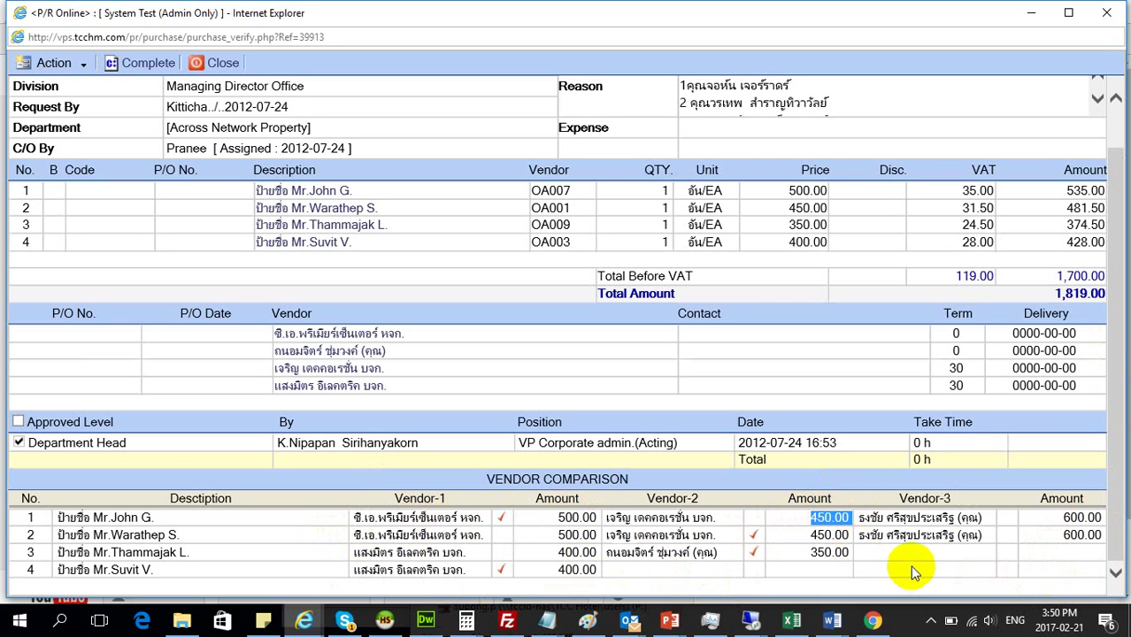
pyautogui.click(575, 522)
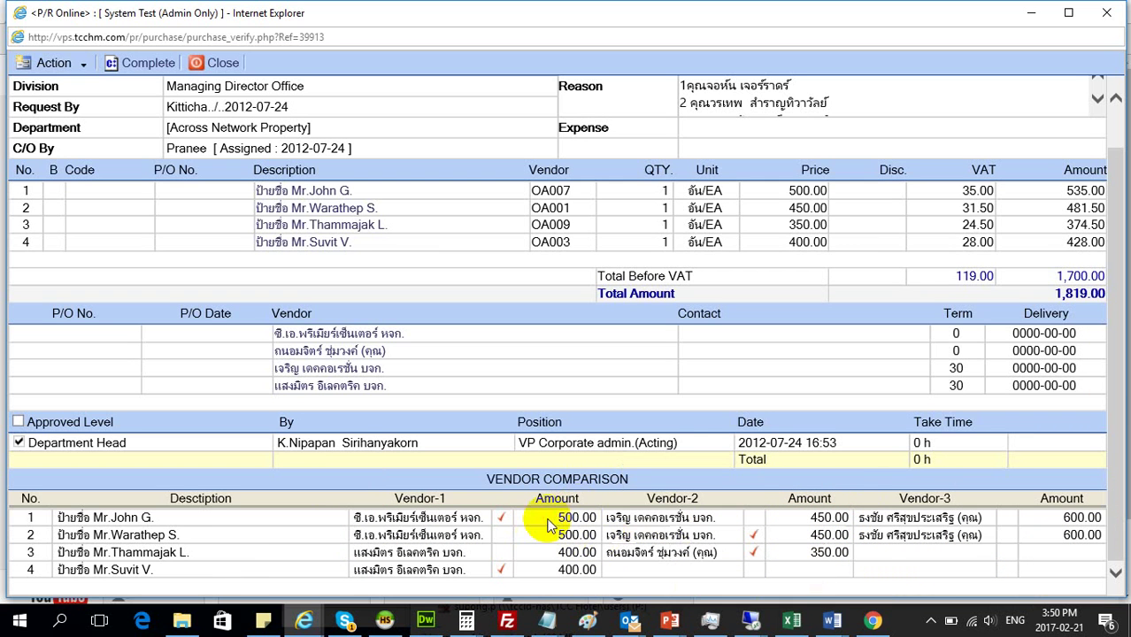
pyautogui.moveTo(555, 524); pyautogui.dragTo(605, 523)
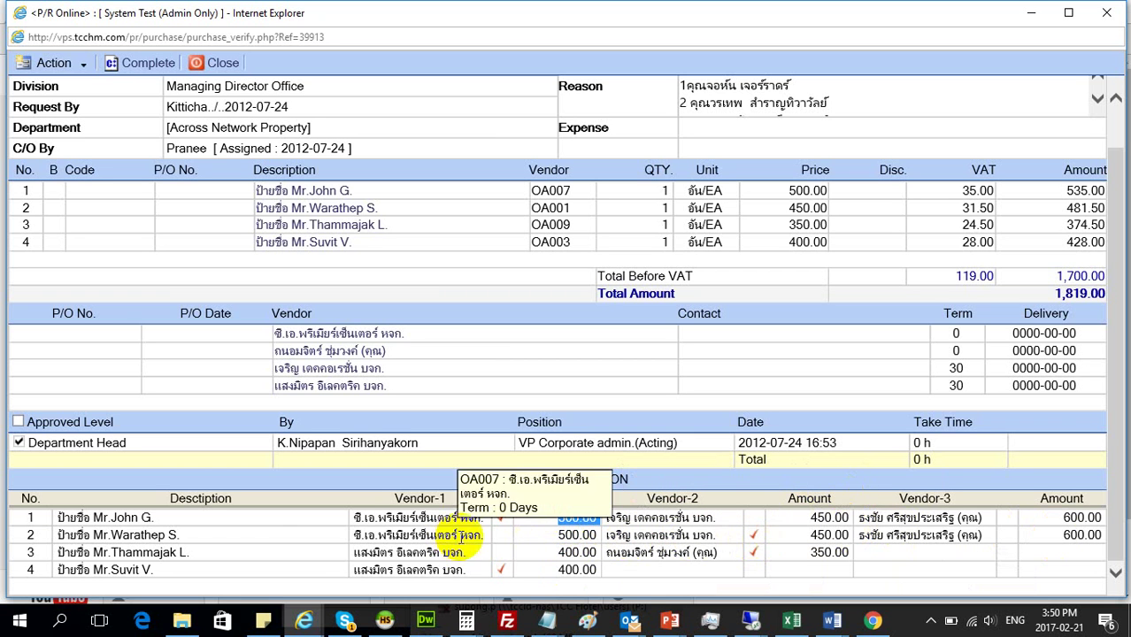
pyautogui.moveTo(805, 519); pyautogui.dragTo(845, 523)
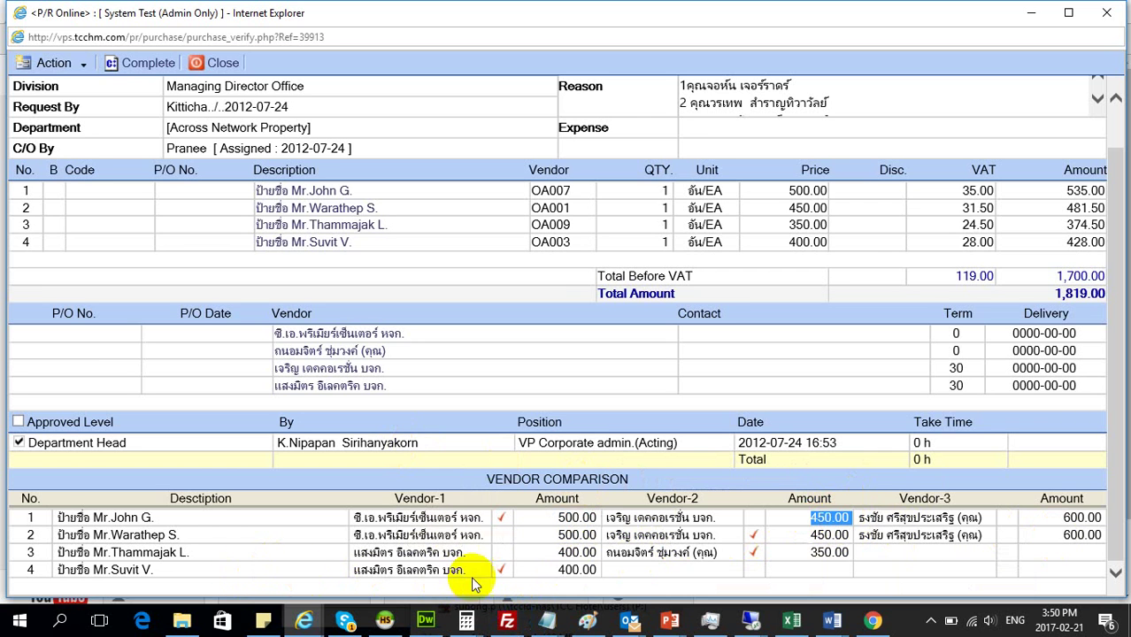
pyautogui.moveTo(566, 571); pyautogui.dragTo(607, 570)
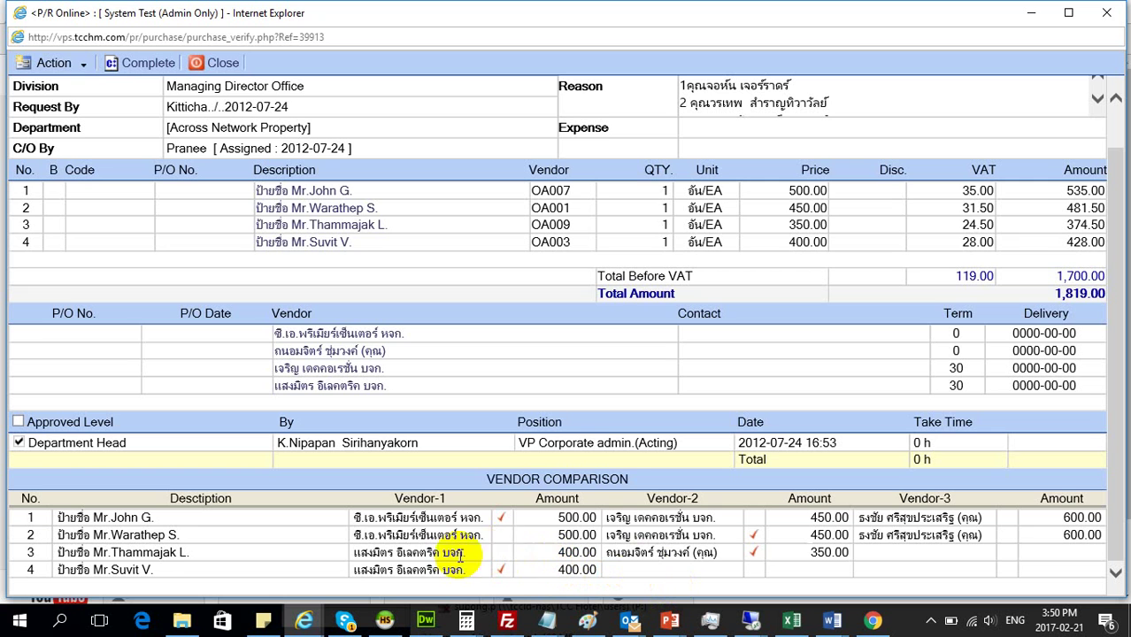
# Step: Compare the second item's Vendor-1 and Vendor-2 entries and check the supplier marks against the request's item list
pyautogui.moveTo(423, 547)
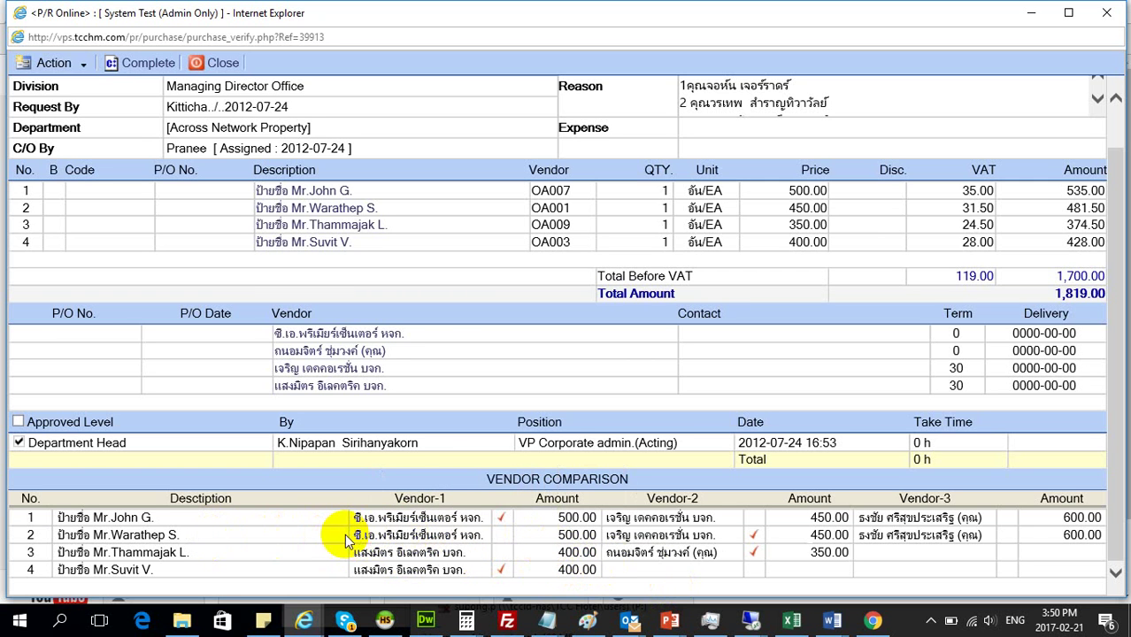
pyautogui.moveTo(356, 536); pyautogui.dragTo(473, 541)
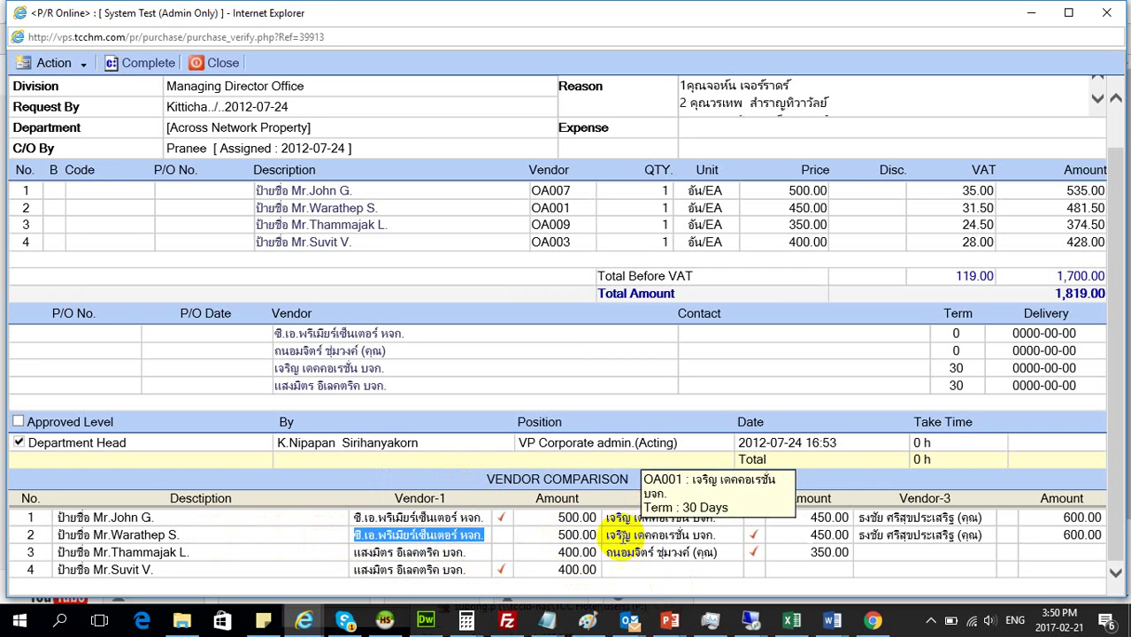
pyautogui.moveTo(607, 538); pyautogui.dragTo(707, 539)
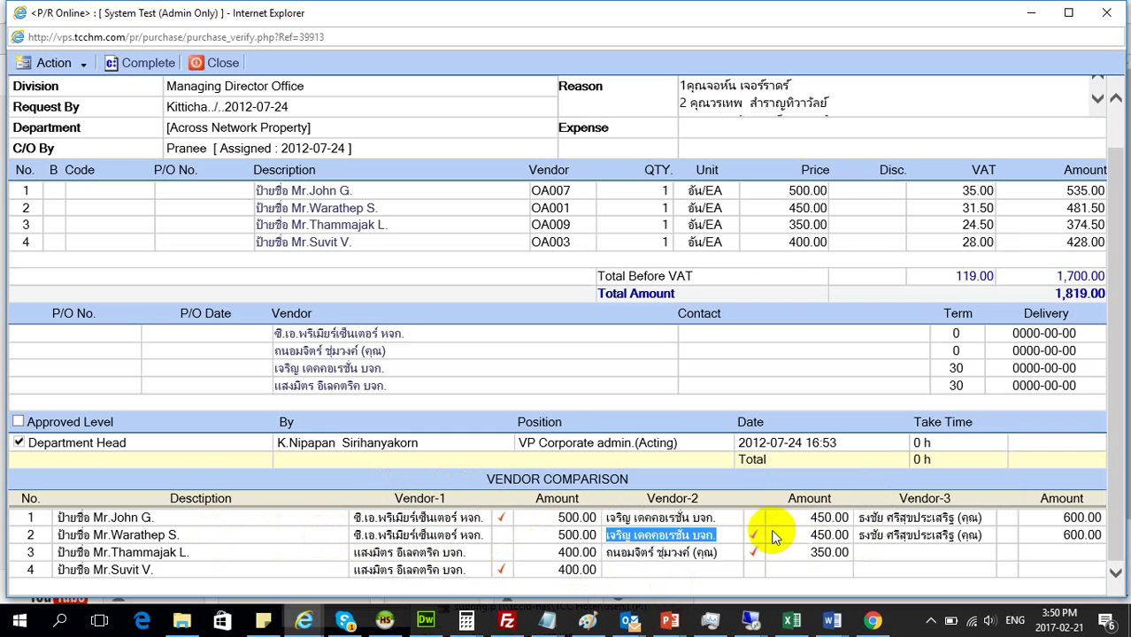
pyautogui.click(753, 552)
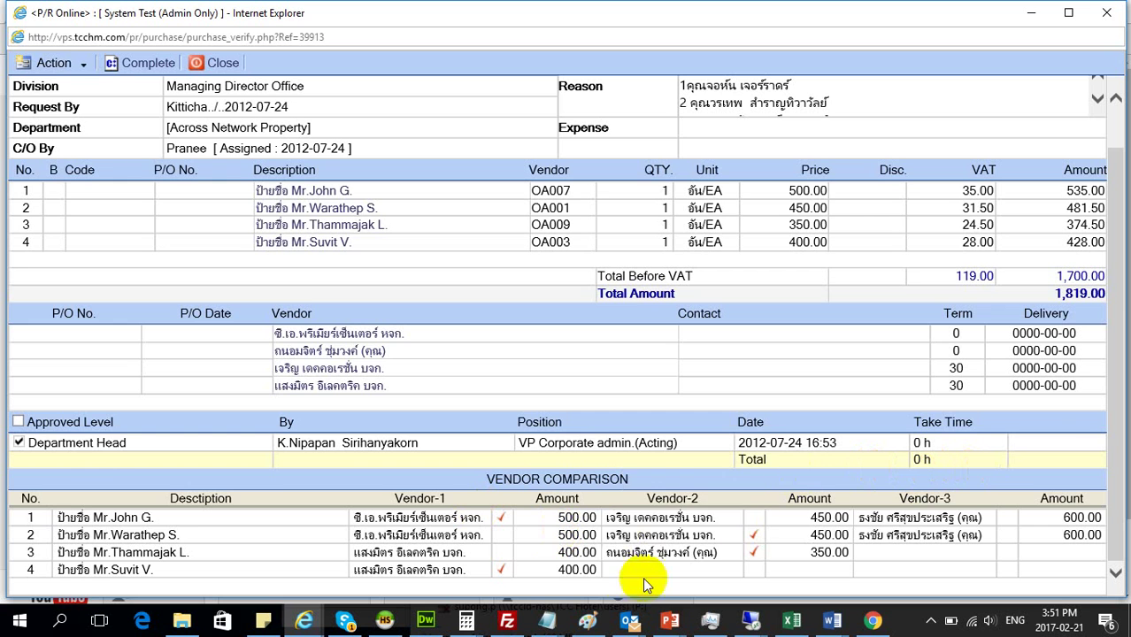
pyautogui.scroll(2, 799, 412)
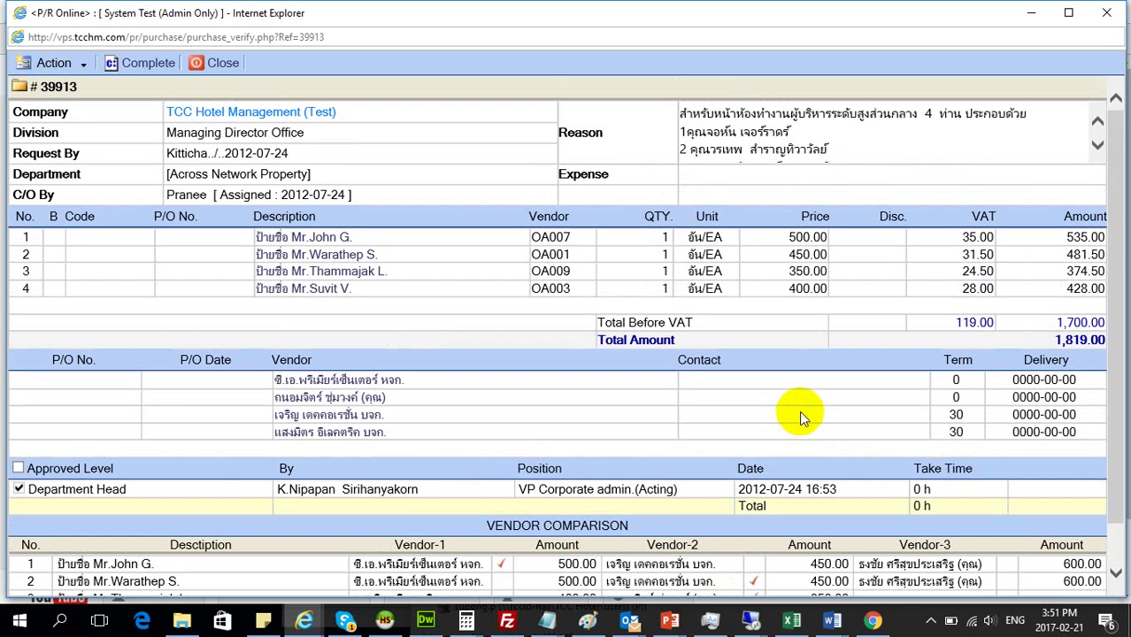
pyautogui.scroll(-1, 814, 239)
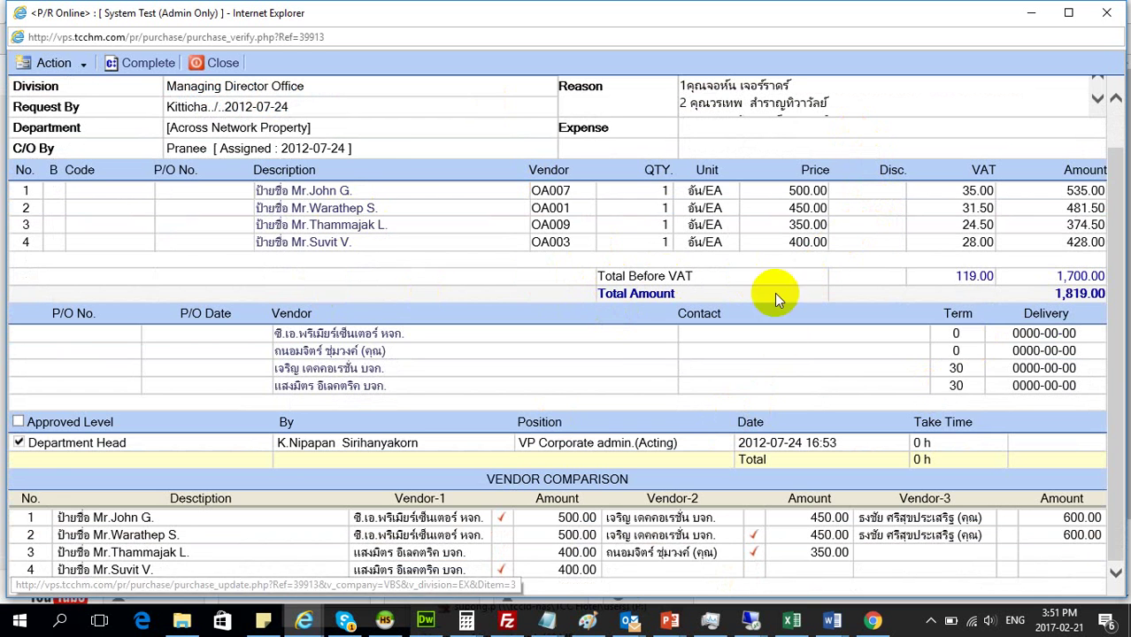
# Step: Reopen the vendor comparison for P/R 39913 and move its window below the request header
pyautogui.click(49, 62)
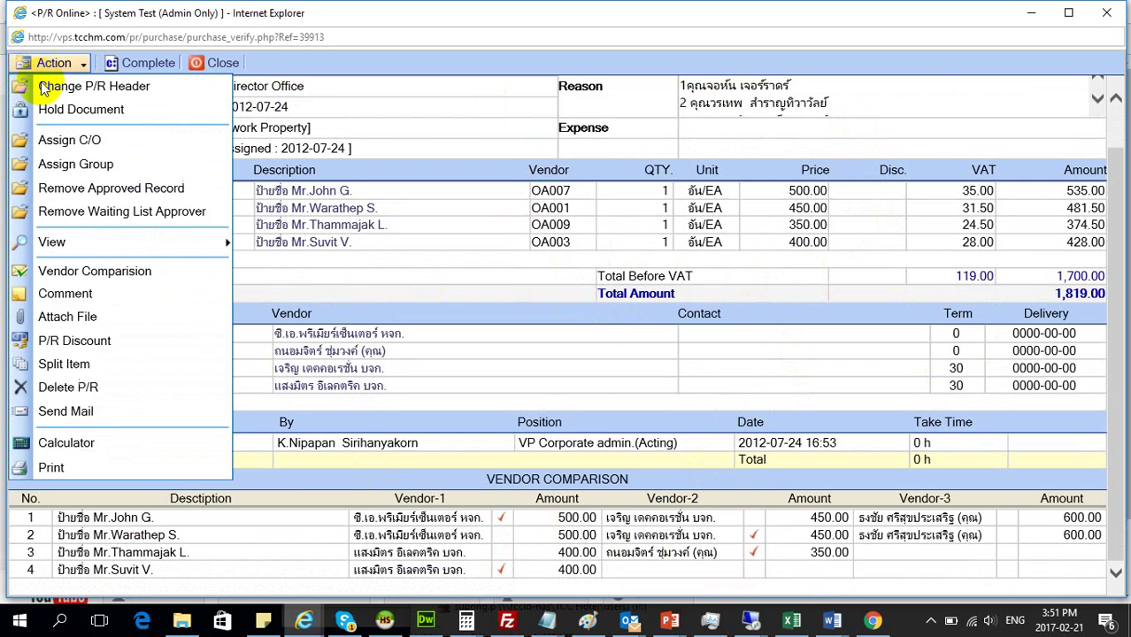
pyautogui.click(86, 276)
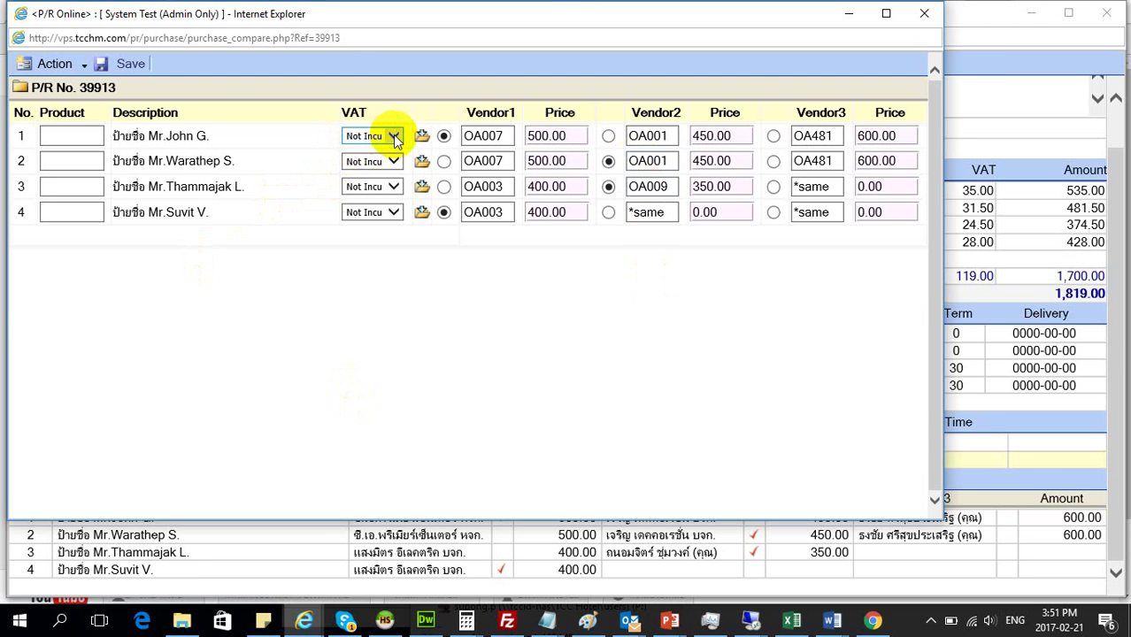
pyautogui.moveTo(571, 16); pyautogui.dragTo(500, 154)
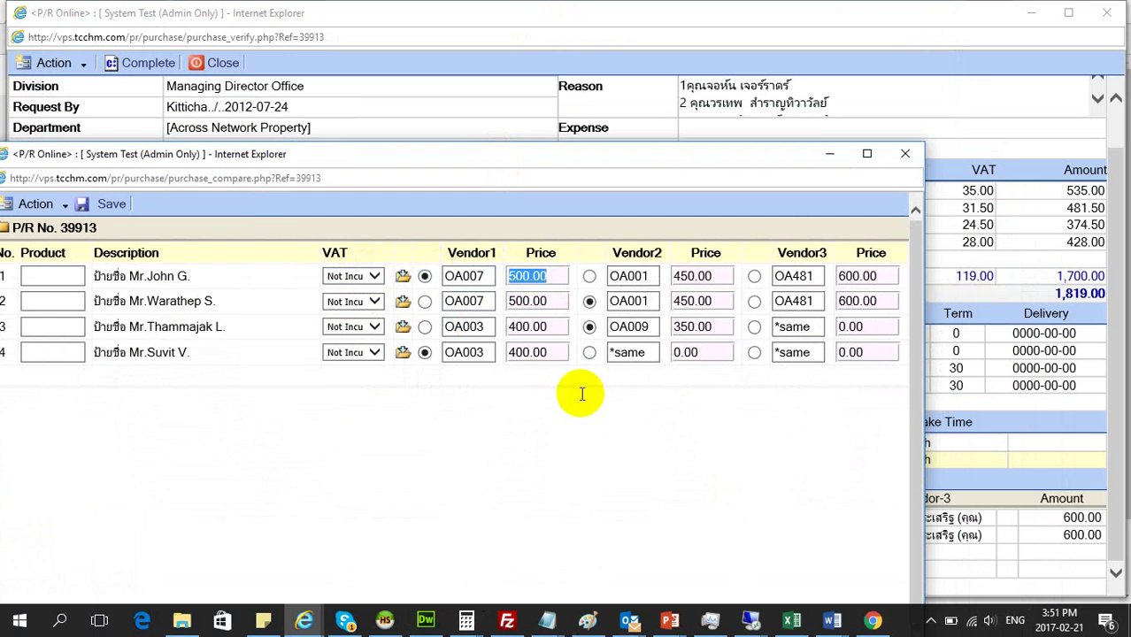
pyautogui.click(375, 278)
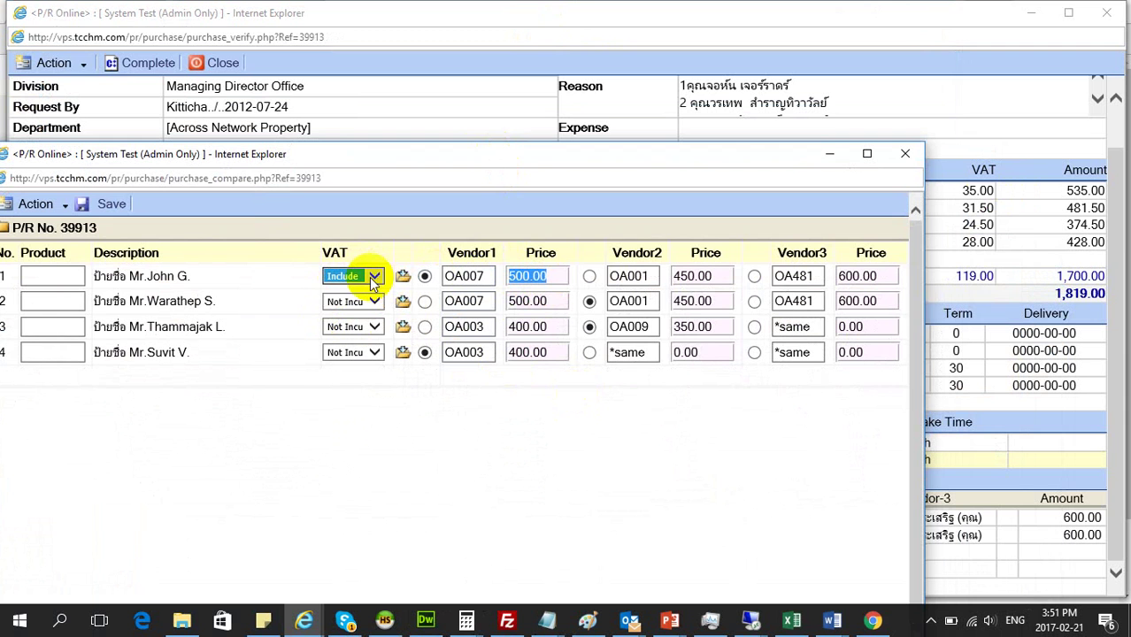
pyautogui.click(375, 276)
pyautogui.click(441, 435)
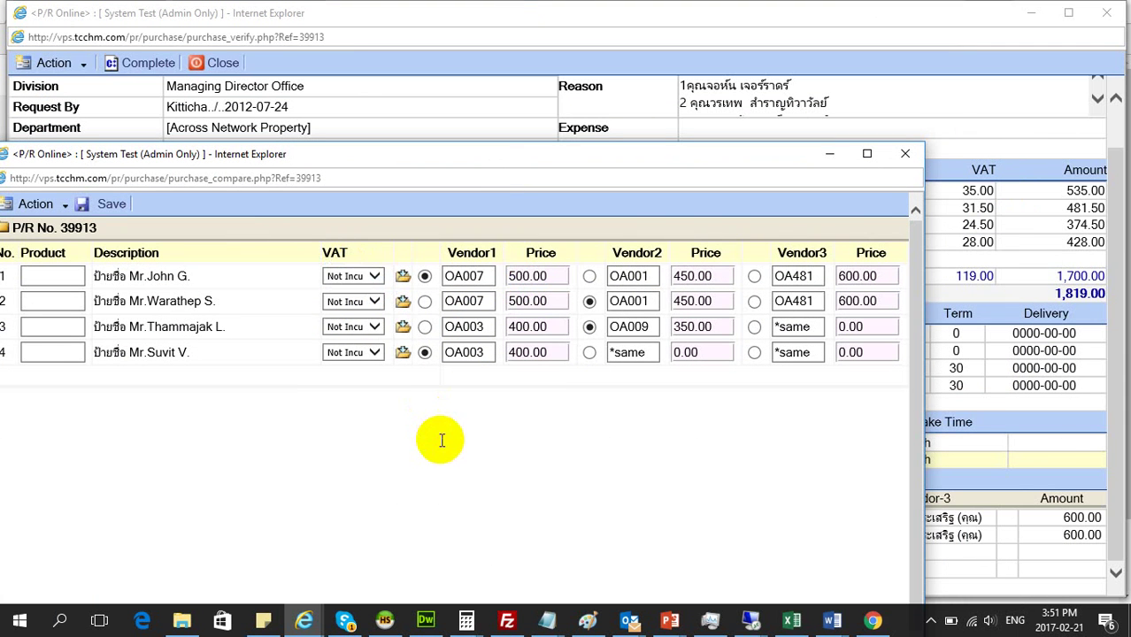
pyautogui.click(544, 277)
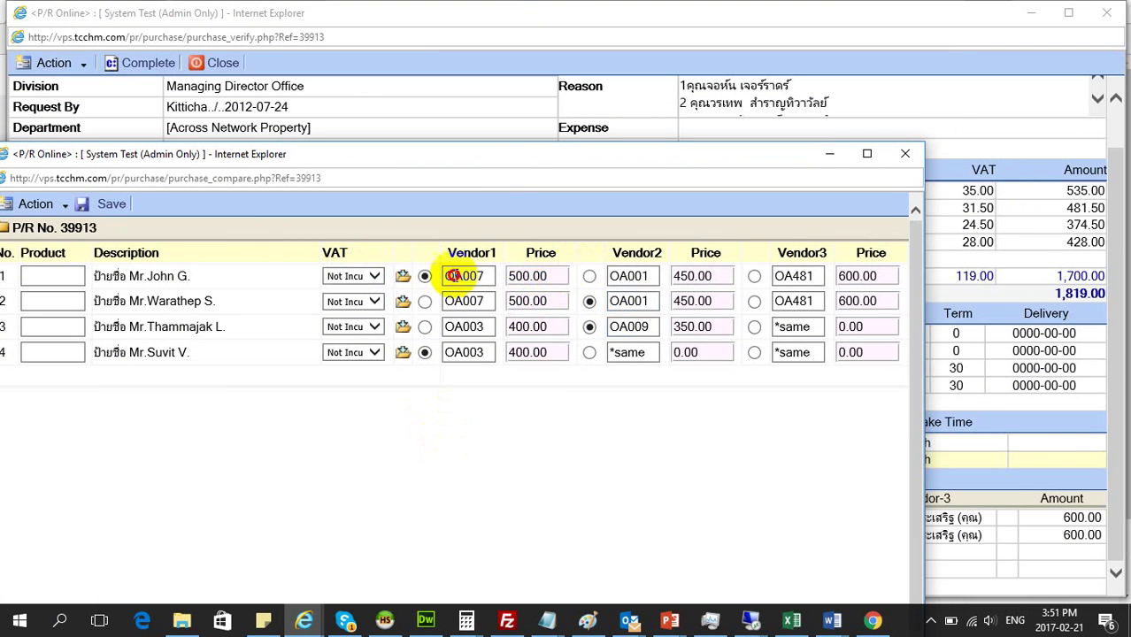
pyautogui.click(535, 301)
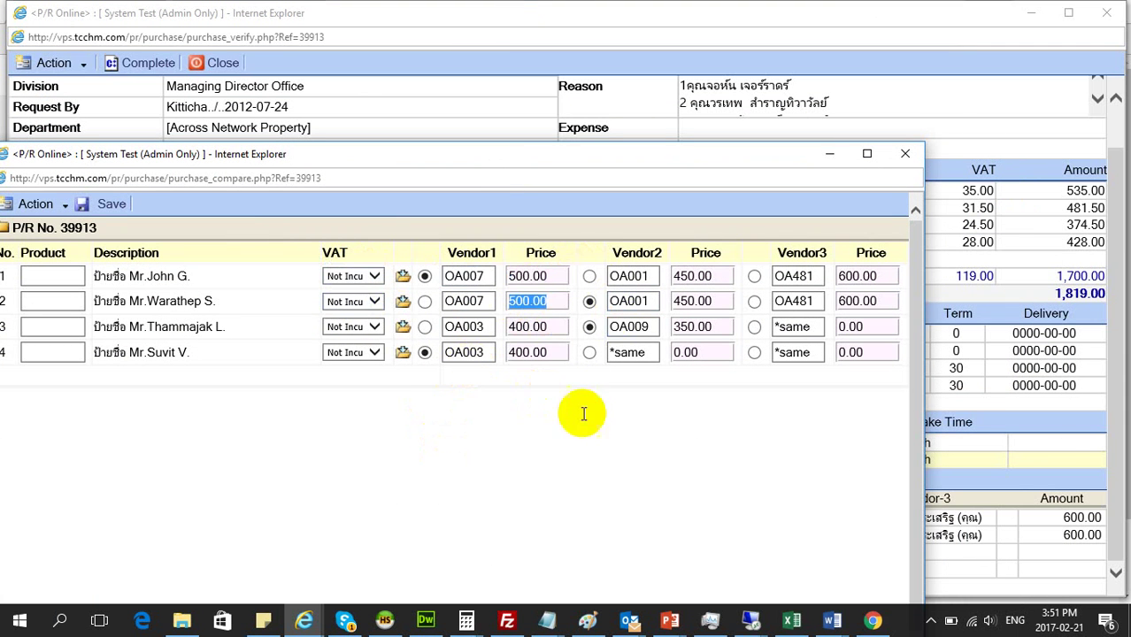
# Step: Set VAT to Include for the first and second items and save the vendor comparison
pyautogui.click(372, 277)
pyautogui.click(355, 288)
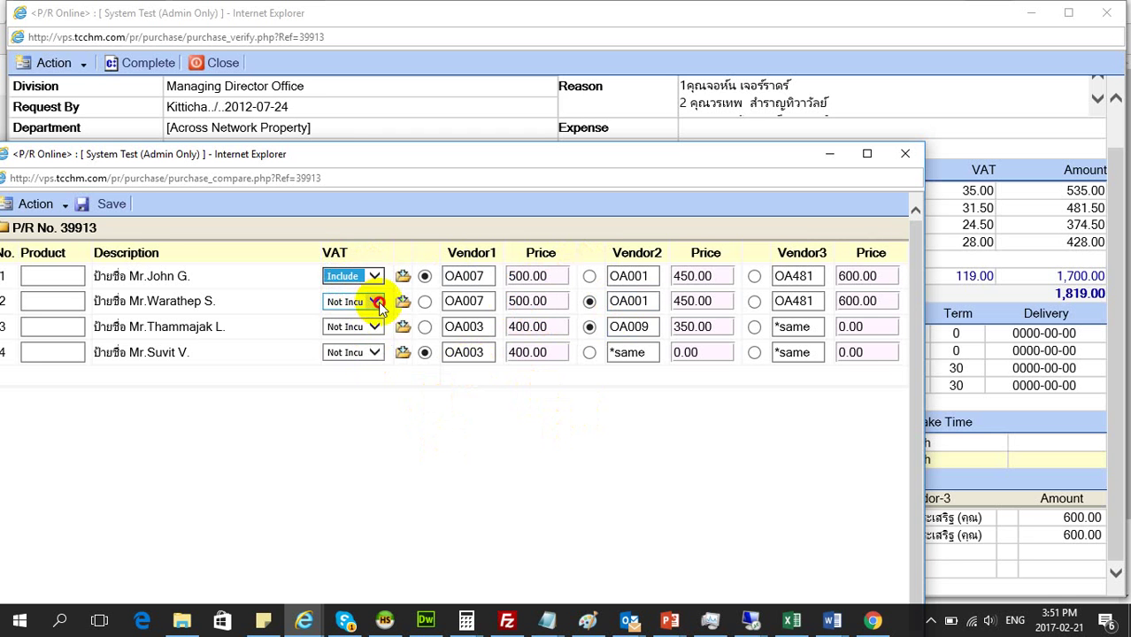
pyautogui.click(372, 302)
pyautogui.click(357, 315)
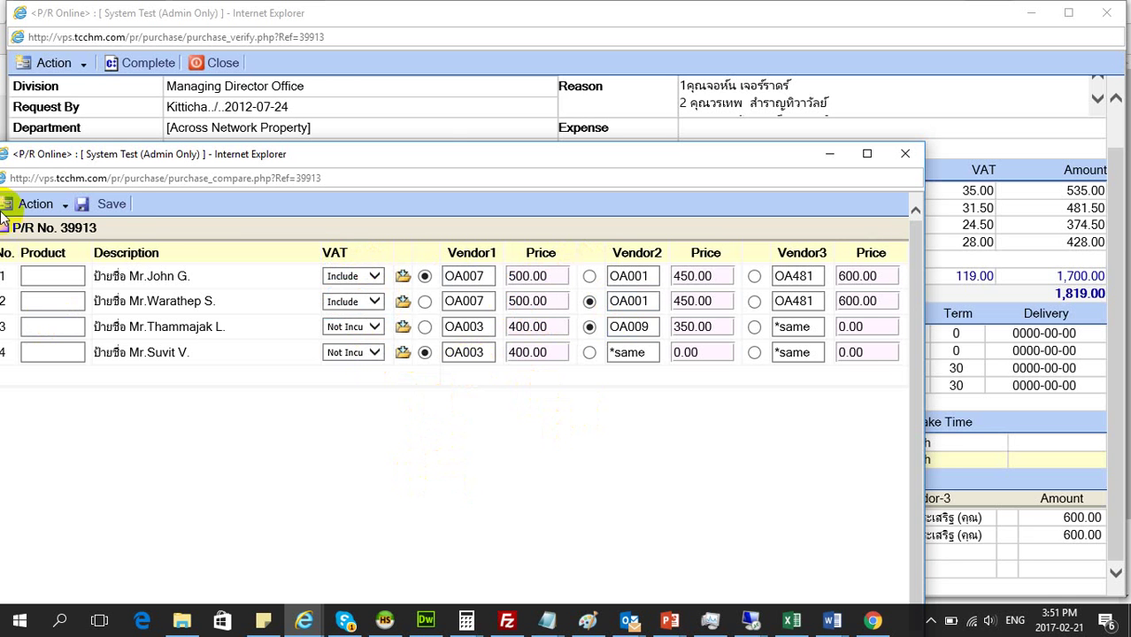
pyautogui.click(121, 204)
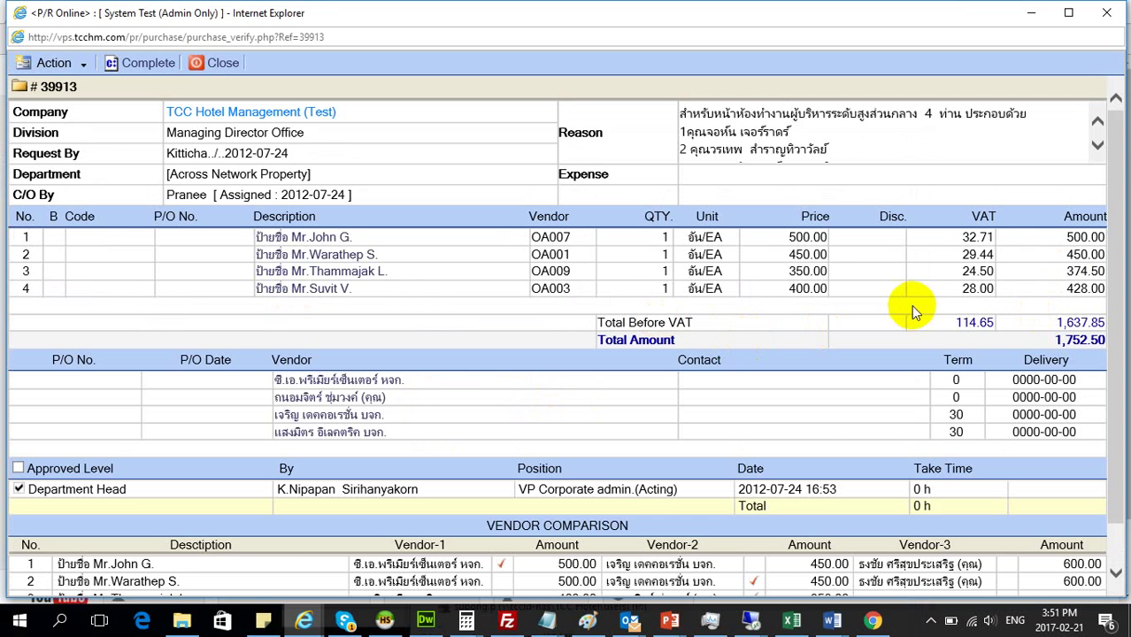
# Step: Review the recalculated request, then open the first item's details and check its VAT option and Total Amount
pyautogui.scroll(-1, 1115, 235)
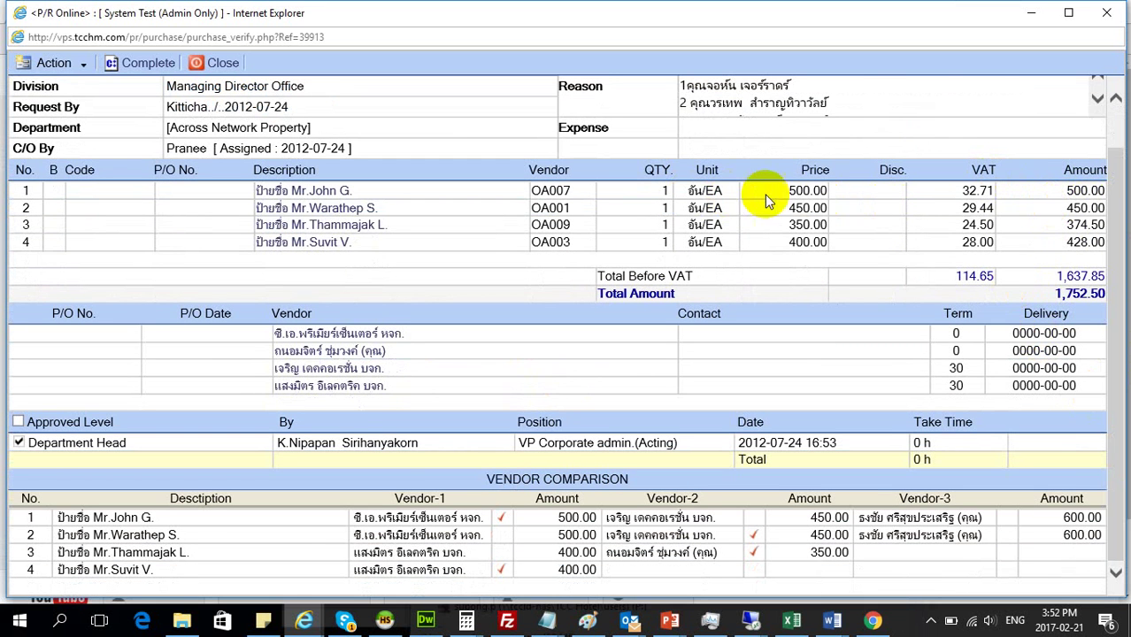
pyautogui.scroll(1, 1116, 181)
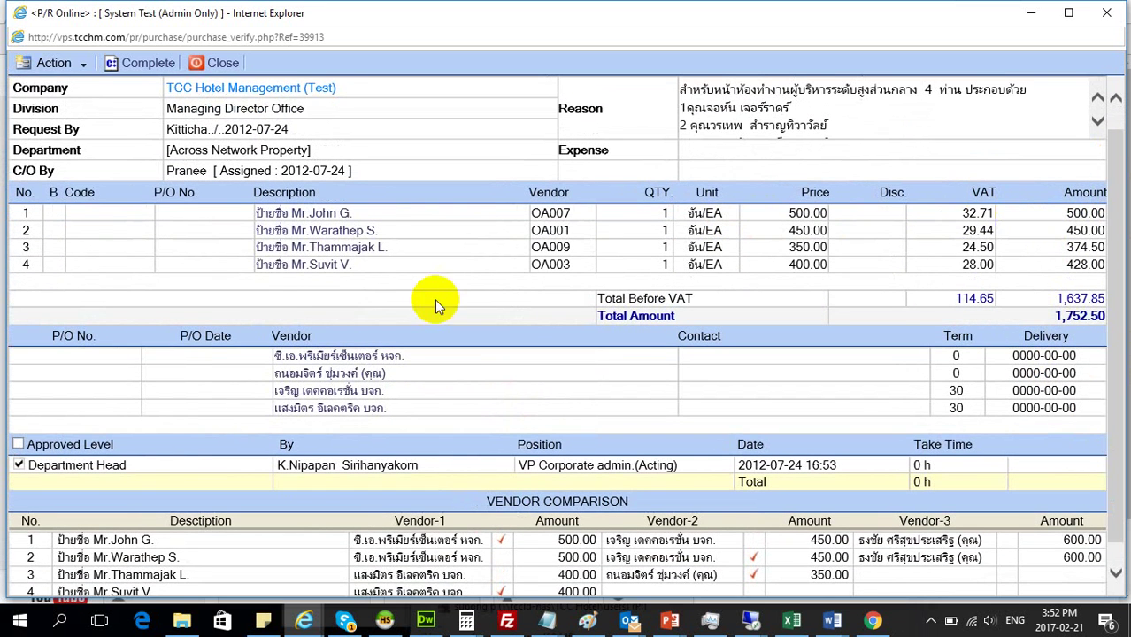
pyautogui.click(319, 213)
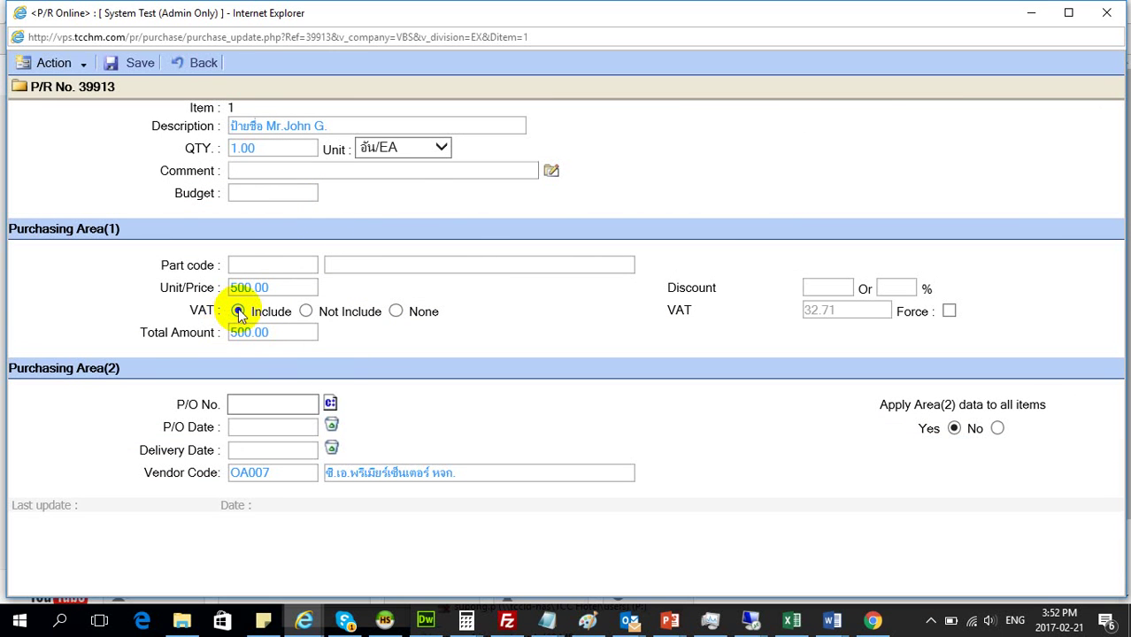
pyautogui.click(299, 331)
pyautogui.click(137, 339)
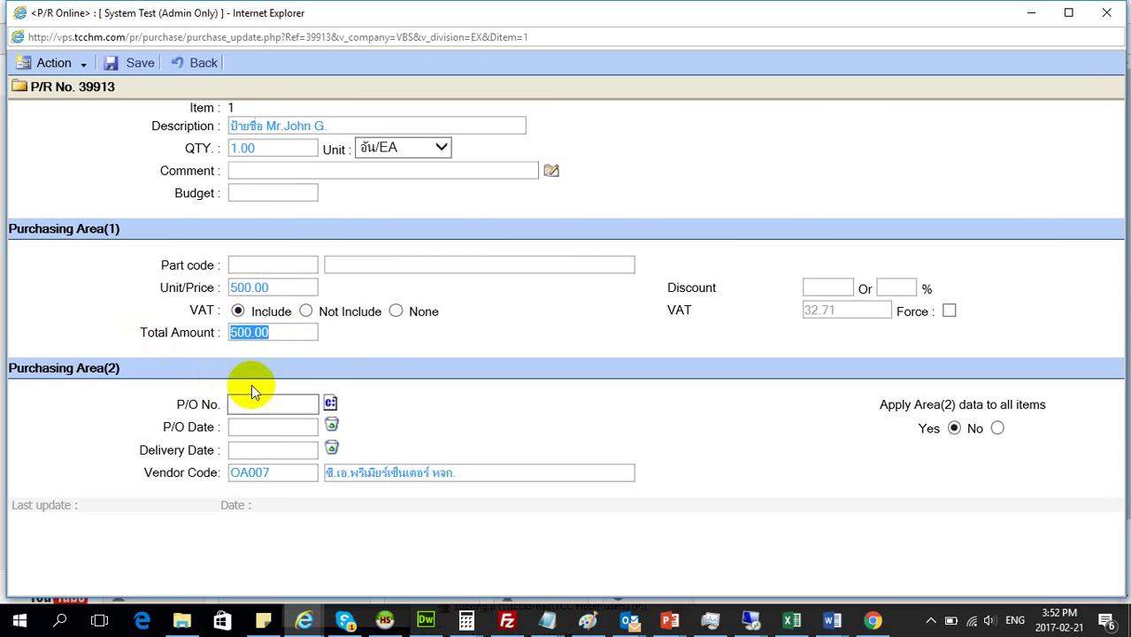
# Step: Check the first item's calculated VAT amount, then close its details and reopen P/R 39913 from the Verify List
pyautogui.click(829, 309)
pyautogui.click(867, 399)
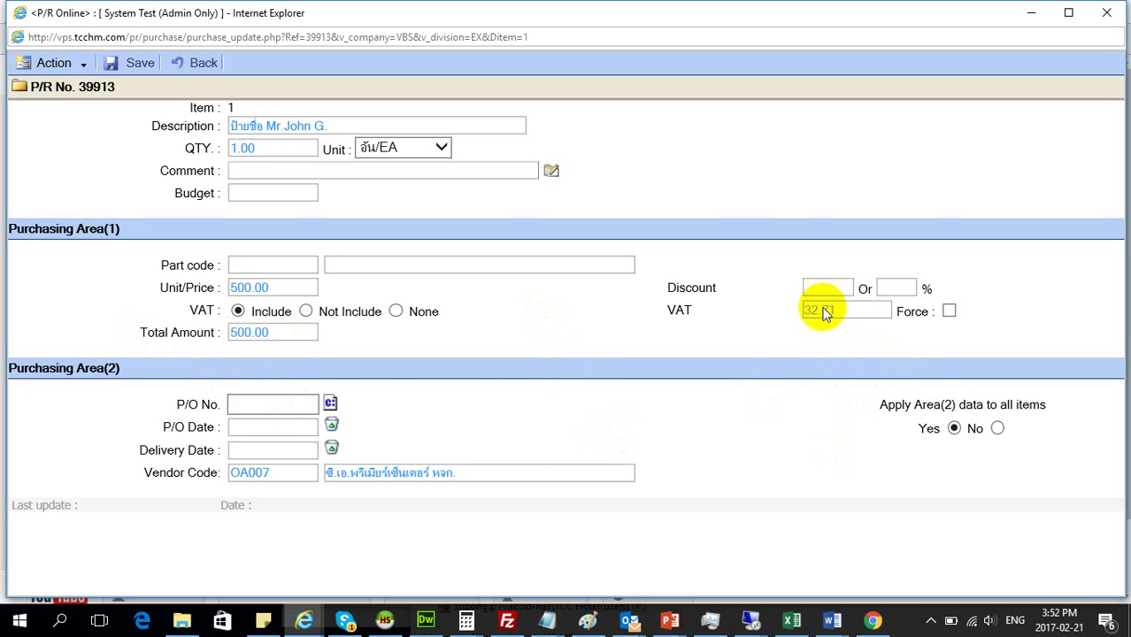
pyautogui.click(1107, 12)
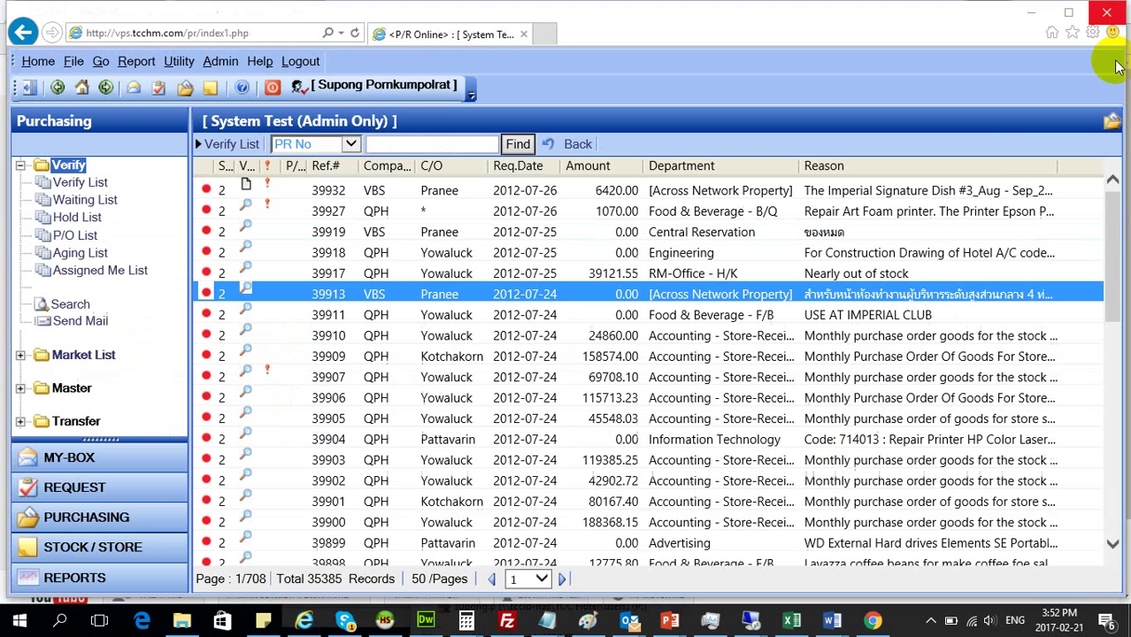
pyautogui.doubleClick(323, 295)
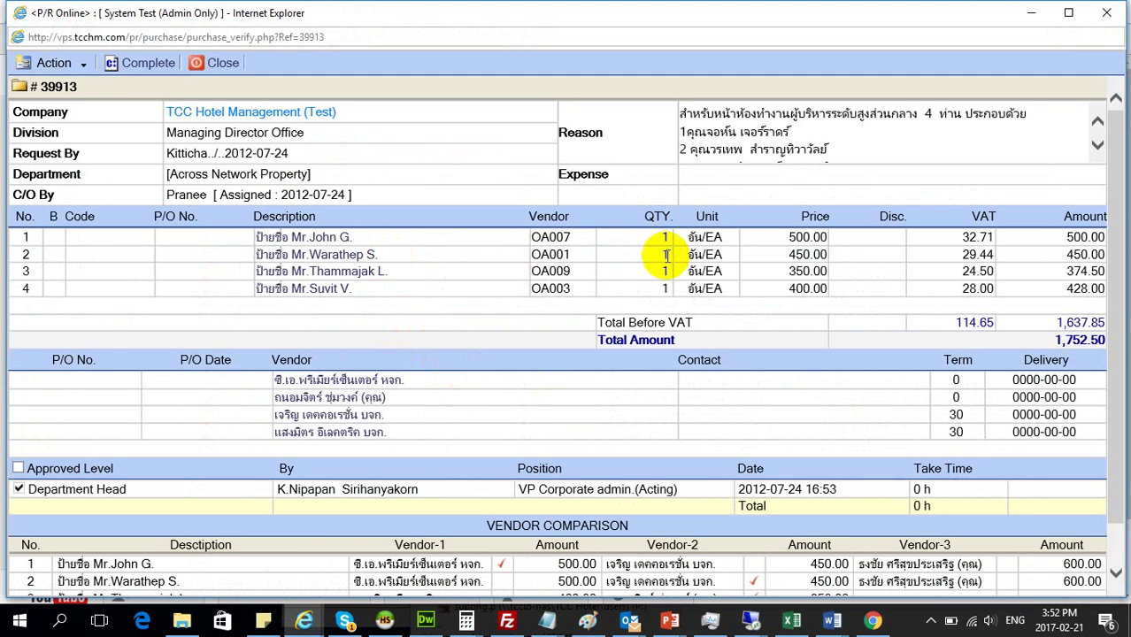
# Step: Open the third item's details, check its unit price, VAT option and VAT amount, and return to the request
pyautogui.click(304, 271)
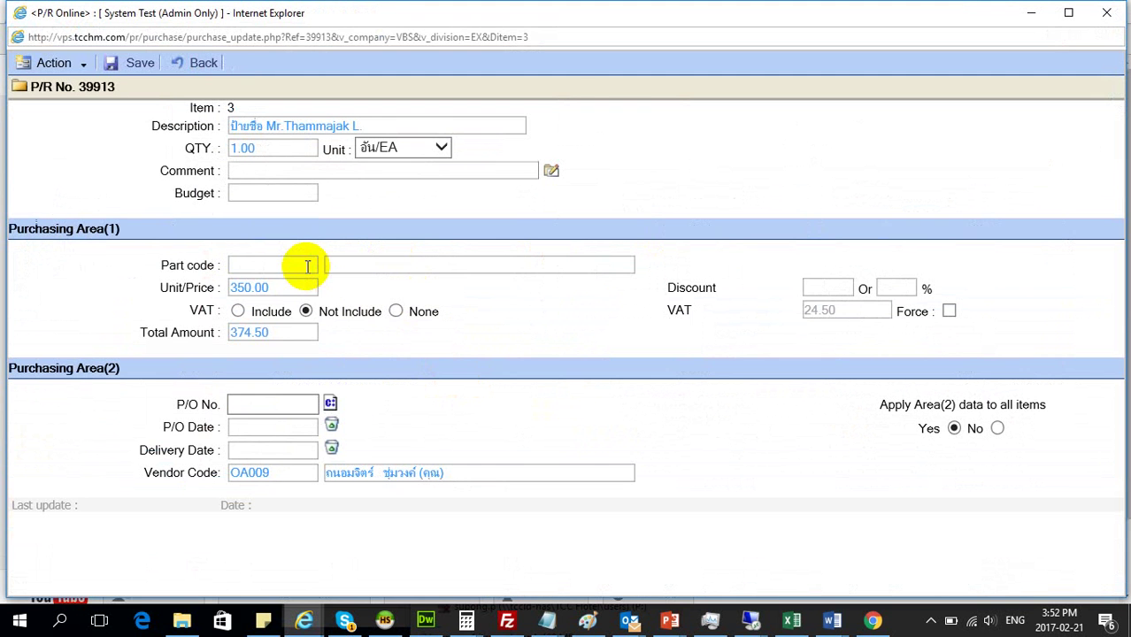
pyautogui.click(275, 289)
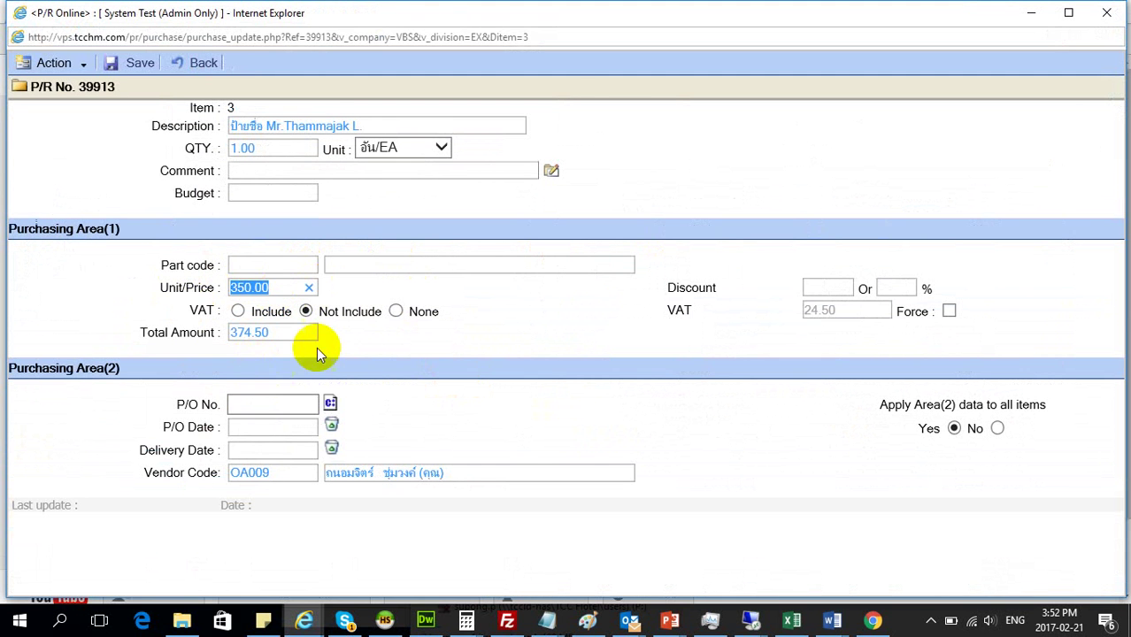
pyautogui.click(305, 312)
pyautogui.moveTo(846, 310); pyautogui.dragTo(727, 323)
pyautogui.click(845, 341)
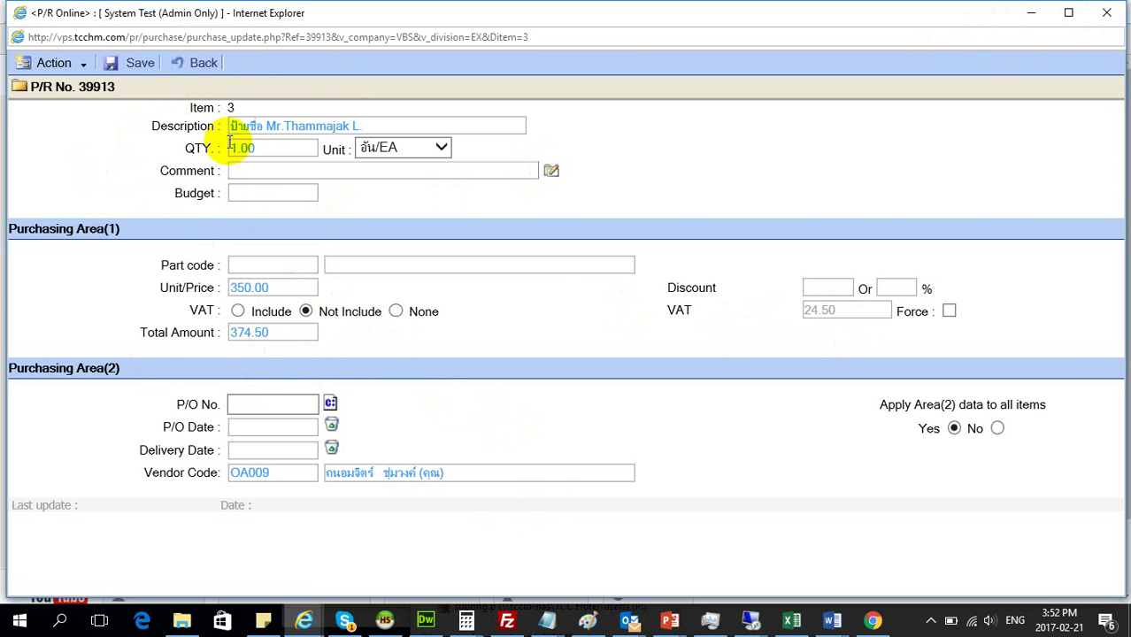
pyautogui.click(201, 65)
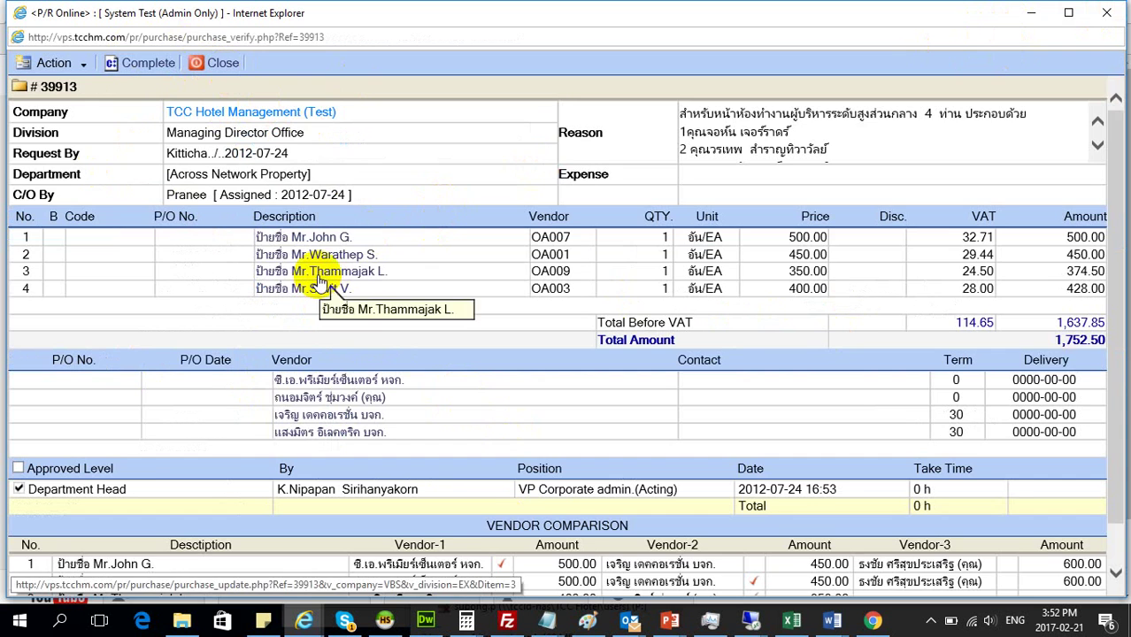
pyautogui.click(310, 271)
pyautogui.click(204, 64)
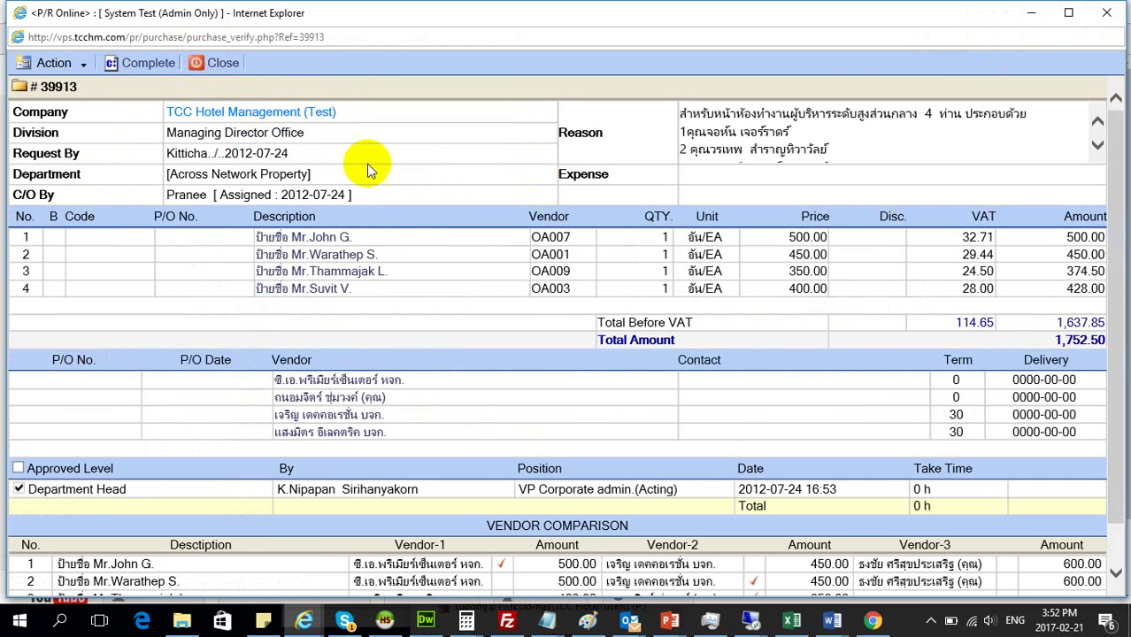
# Step: Check the fourth item's details, maximize the request window and return to the request
pyautogui.click(343, 287)
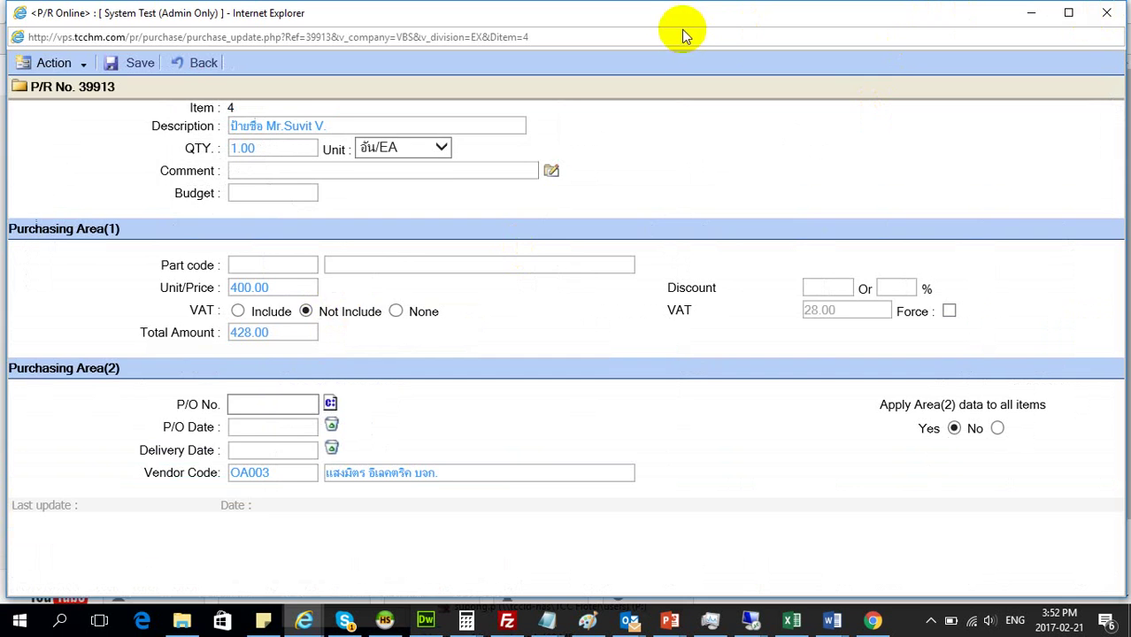
pyautogui.moveTo(681, 29); pyautogui.dragTo(652, 317)
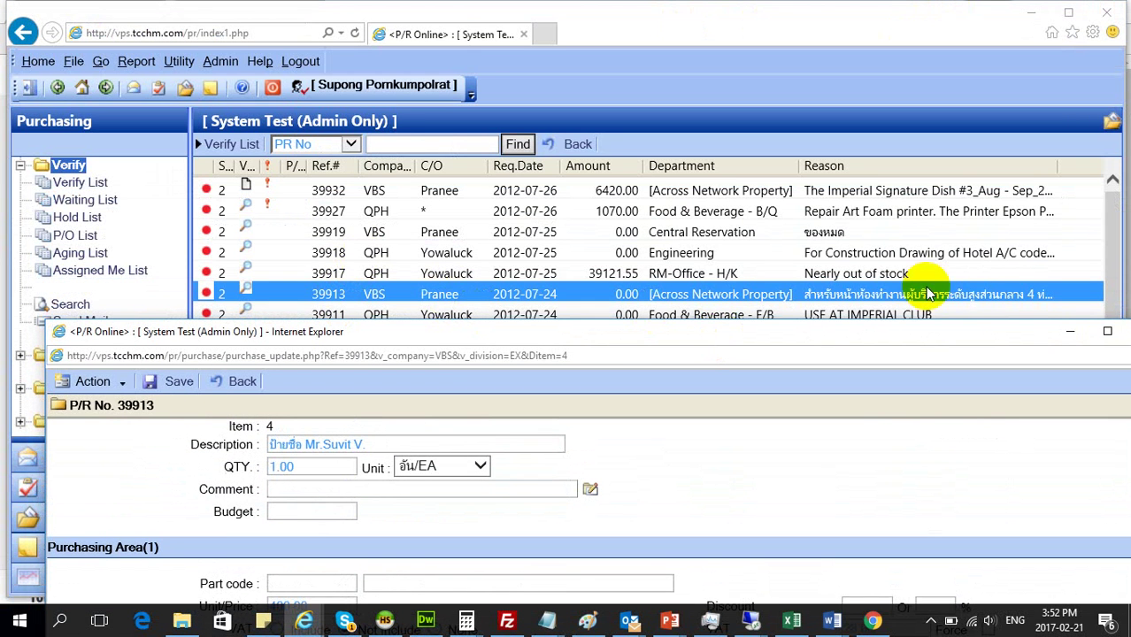
pyautogui.click(1108, 332)
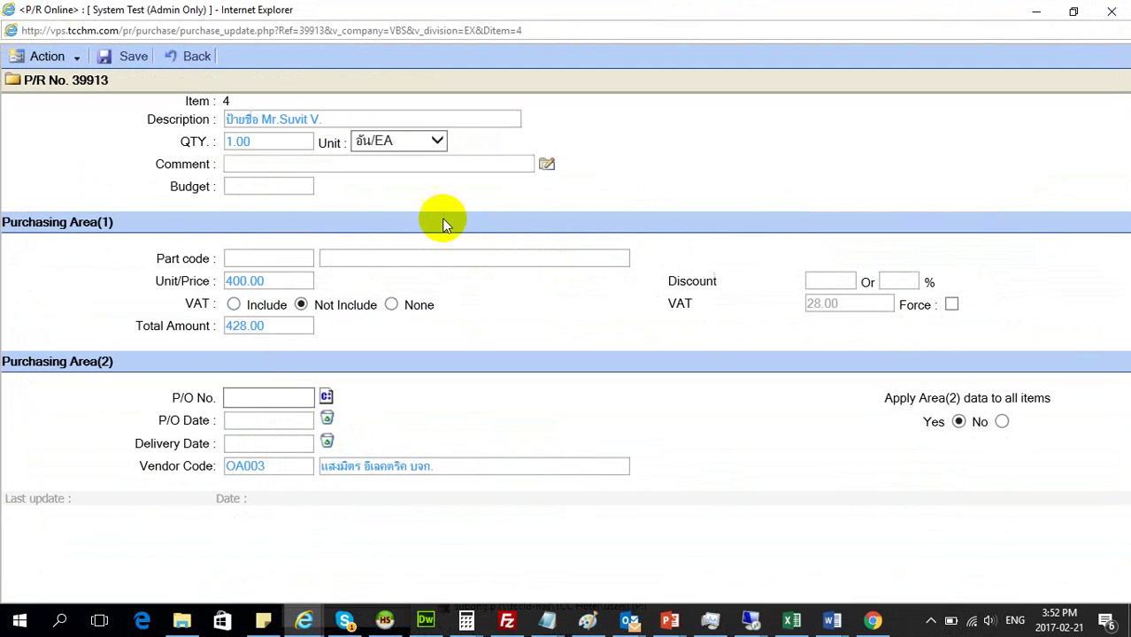
pyautogui.click(189, 60)
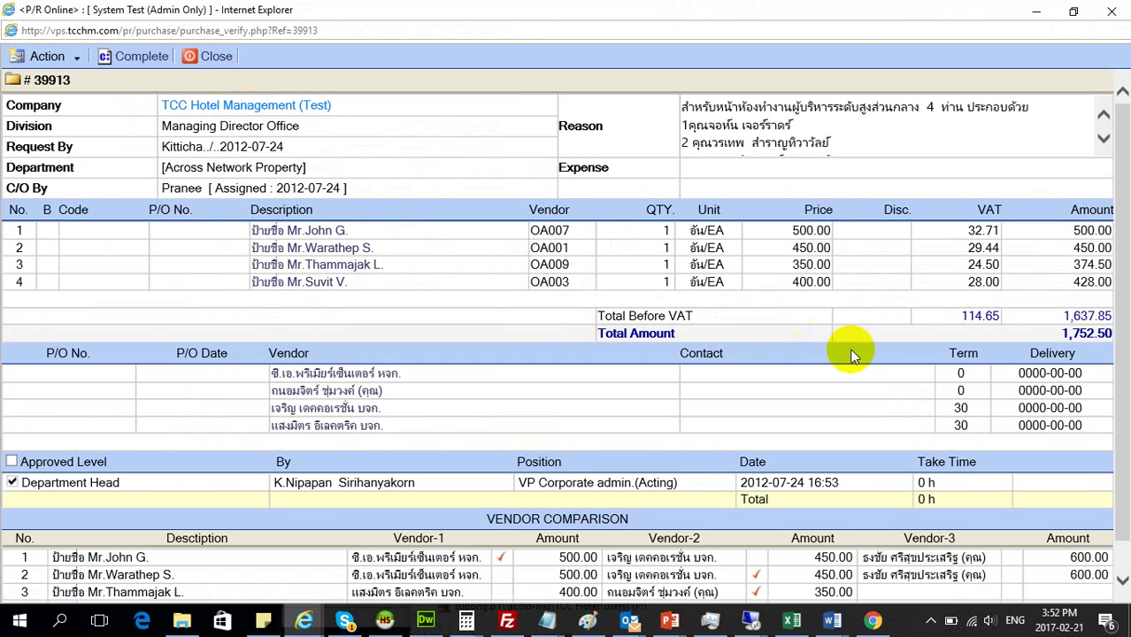
# Step: Check the second item's VAT details, then return to the request and examine its Total Amount
pyautogui.click(287, 250)
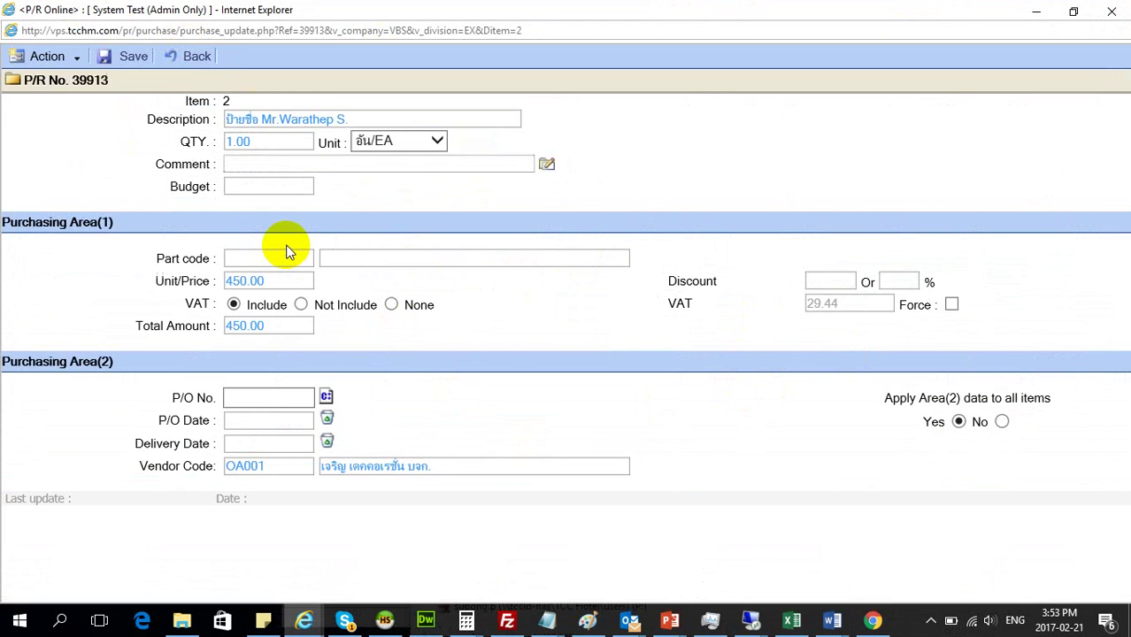
pyautogui.click(194, 48)
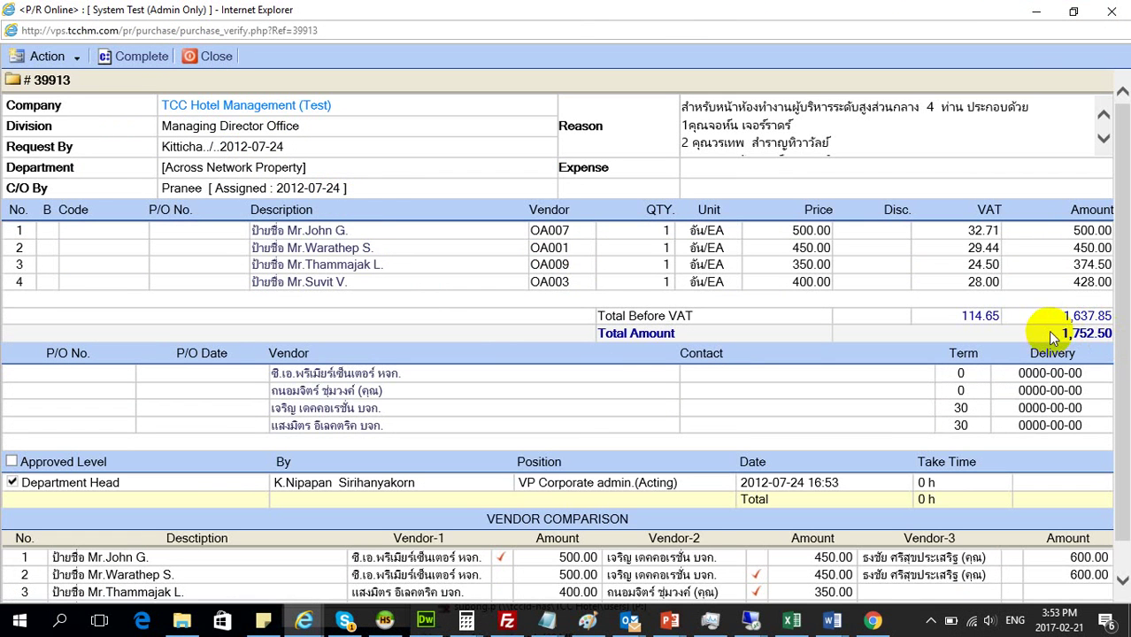
pyautogui.moveTo(1052, 336); pyautogui.dragTo(1117, 338)
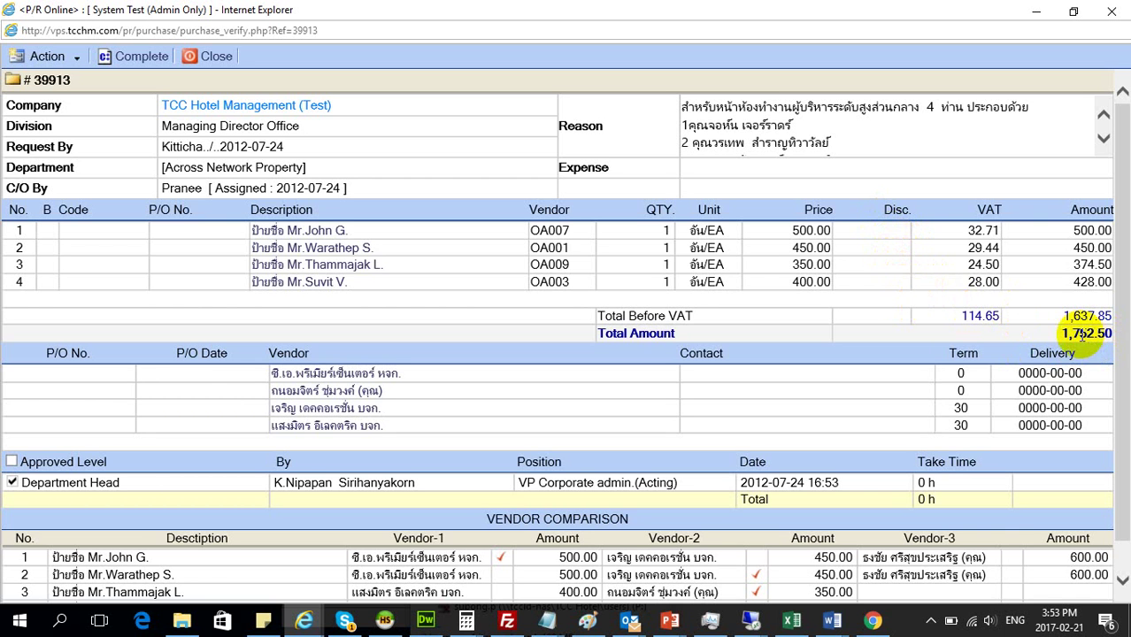
pyautogui.moveTo(1082, 335); pyautogui.dragTo(1122, 331)
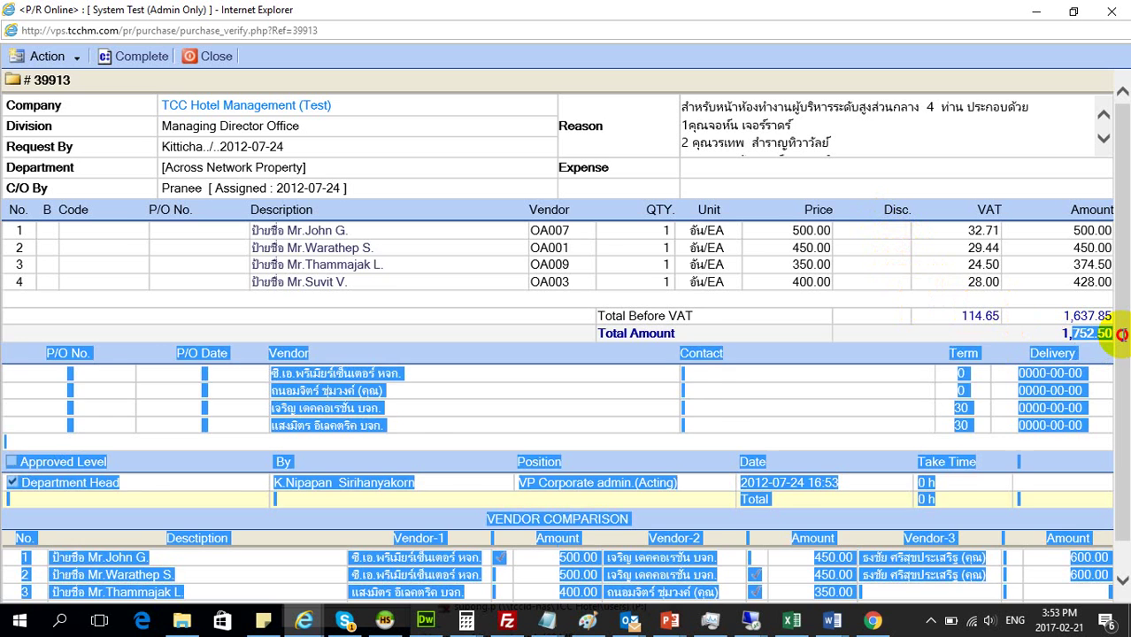
pyautogui.click(865, 237)
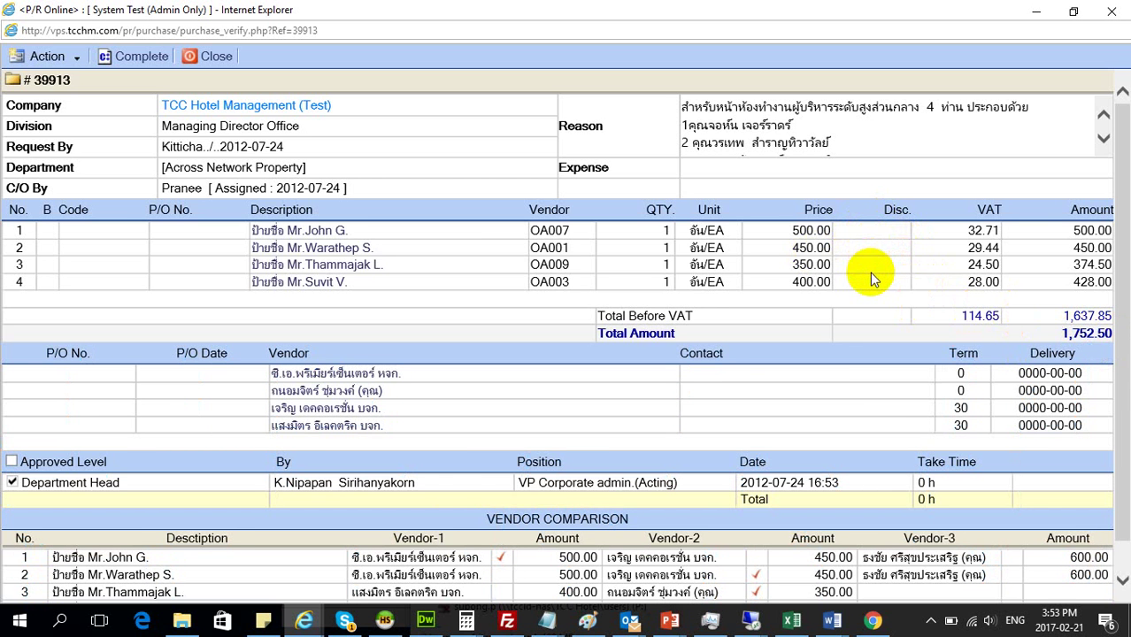
# Step: Open the first item's details, set its discount to 10 percent and check the calculated discount amount
pyautogui.click(325, 231)
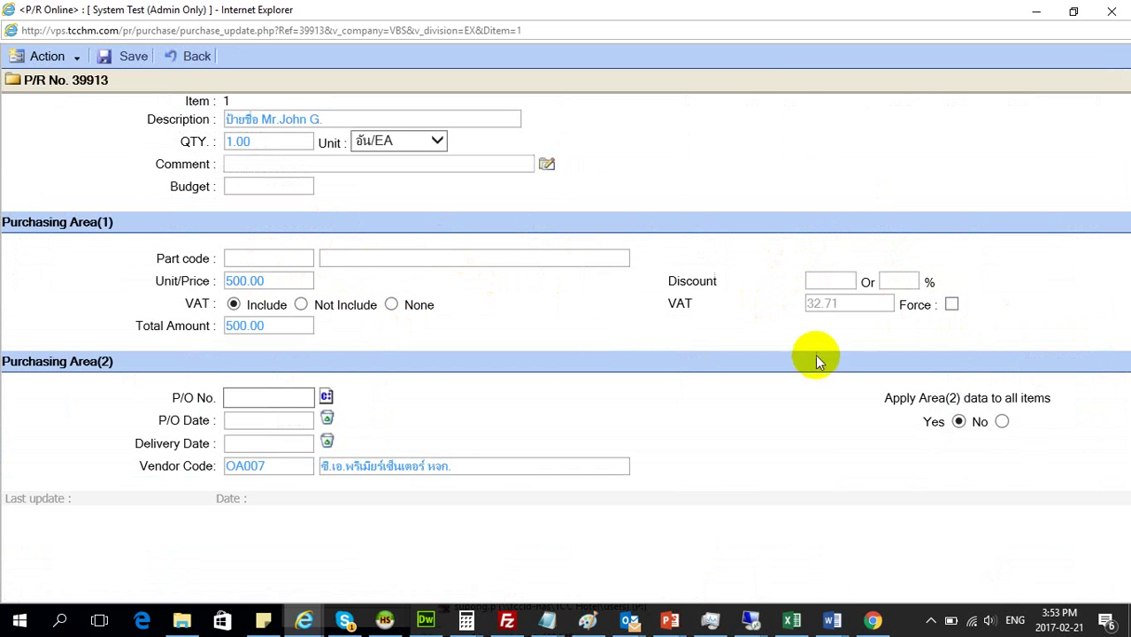
pyautogui.click(903, 281)
pyautogui.click(716, 321)
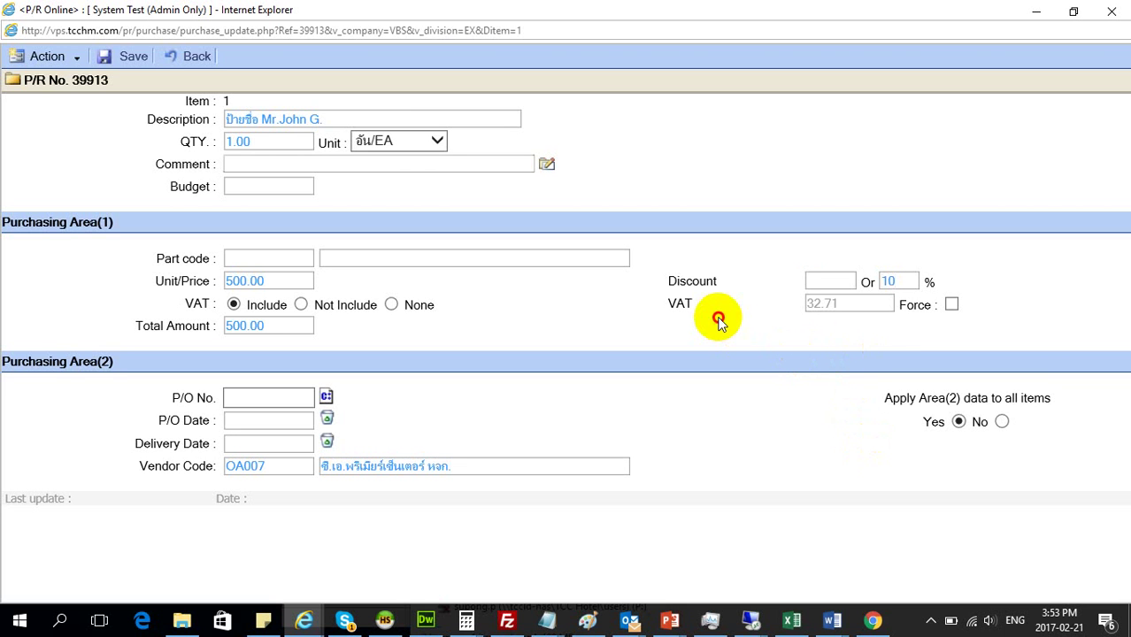
pyautogui.click(828, 280)
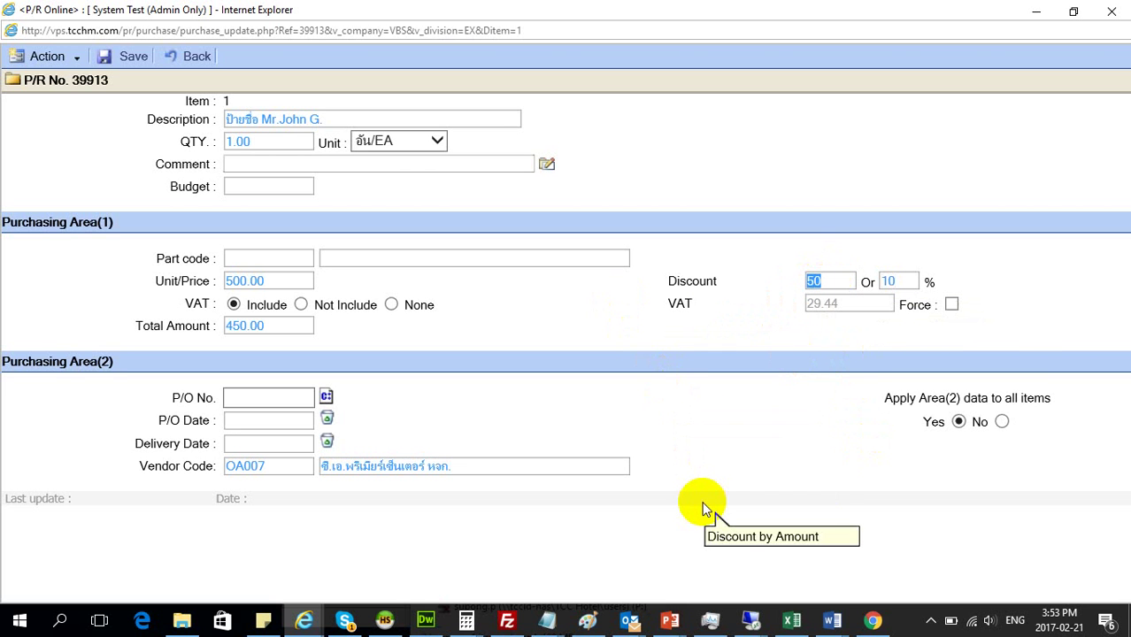
# Step: Clear the first item's discount percentage and set its discount amount to 12
pyautogui.click(889, 282)
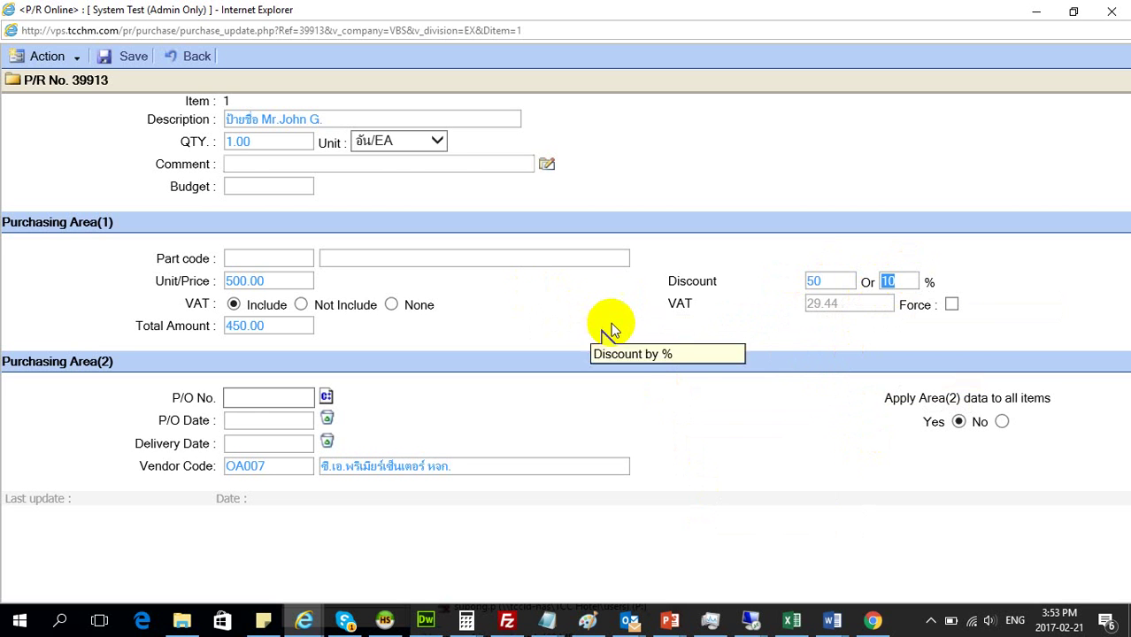
pyautogui.press('Delete')
pyautogui.click(814, 281)
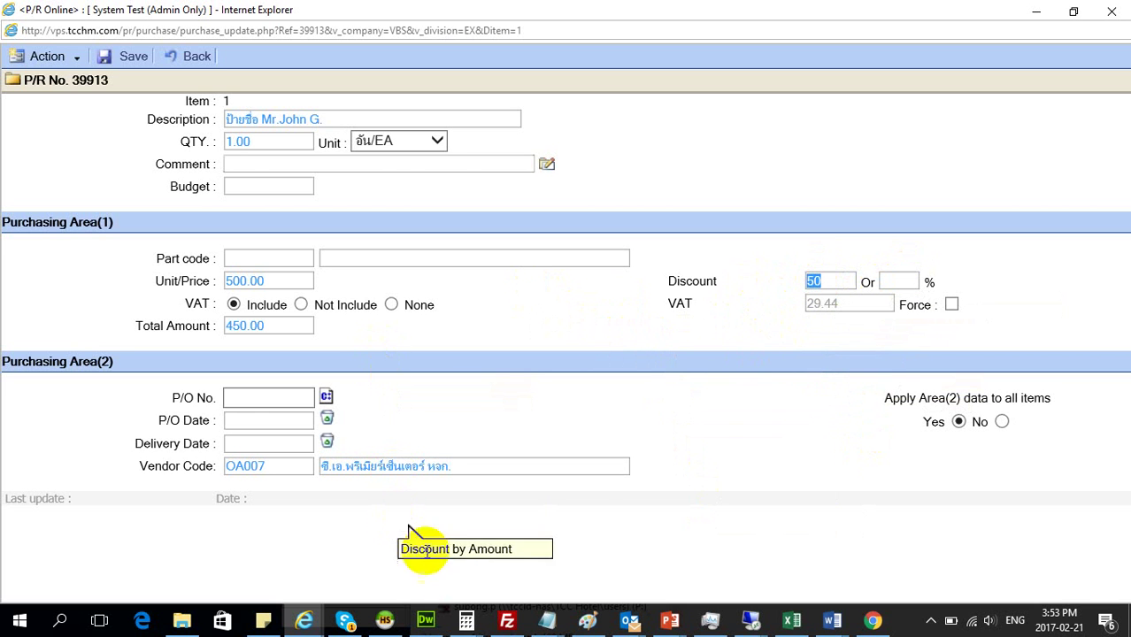
pyautogui.moveTo(514, 621)
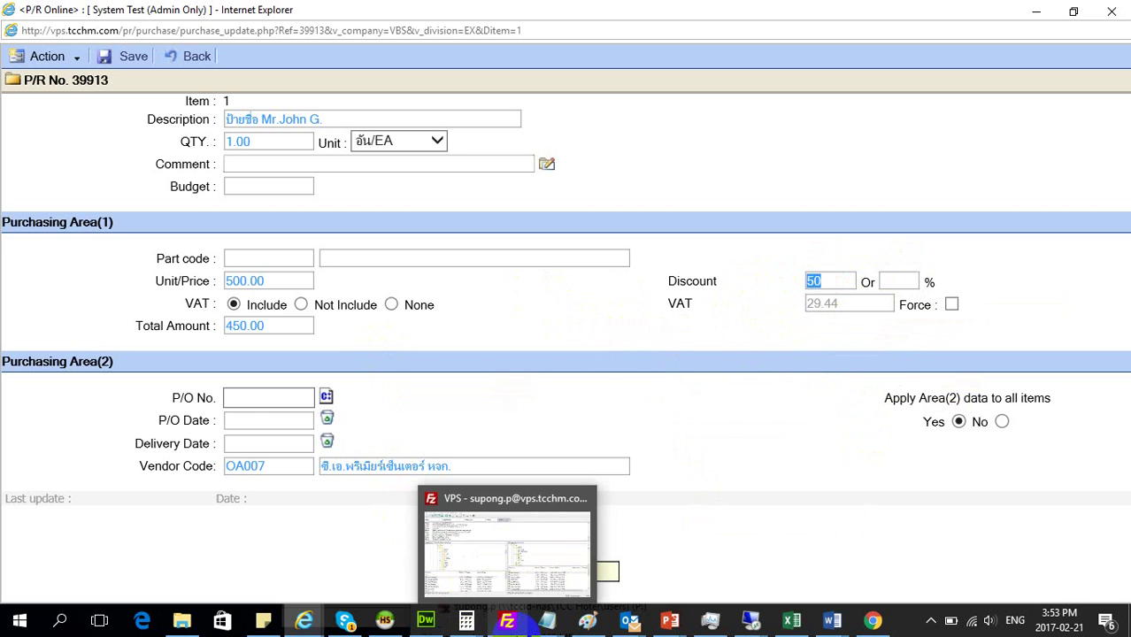
pyautogui.write('12')
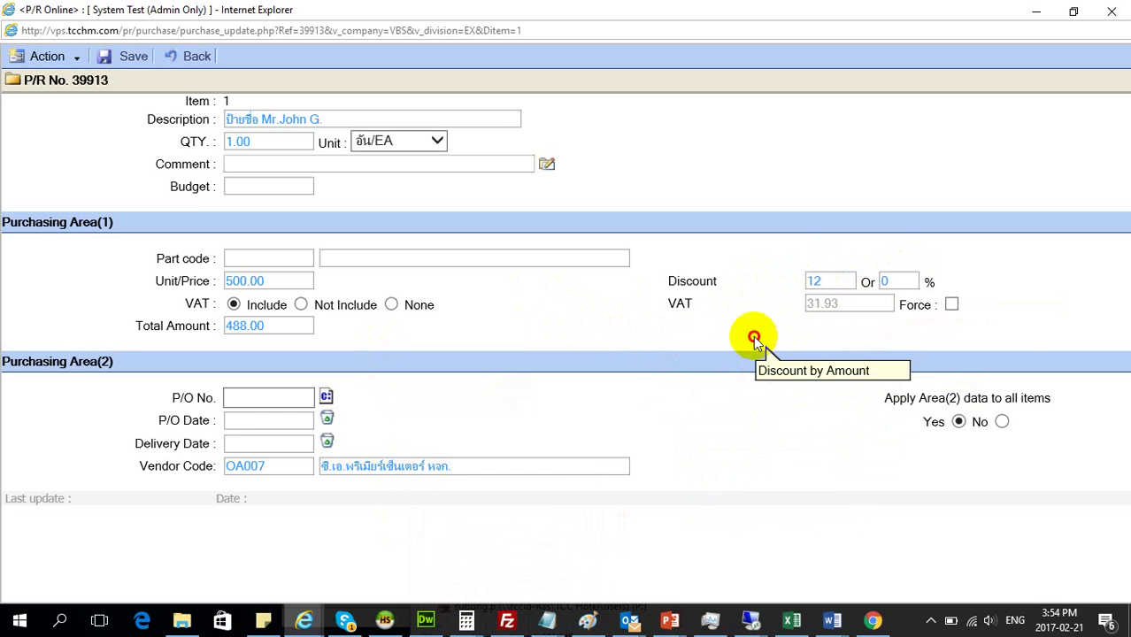
# Step: Set the first item's discount back to 10 percent in place of the fixed amount
pyautogui.doubleClick(815, 281)
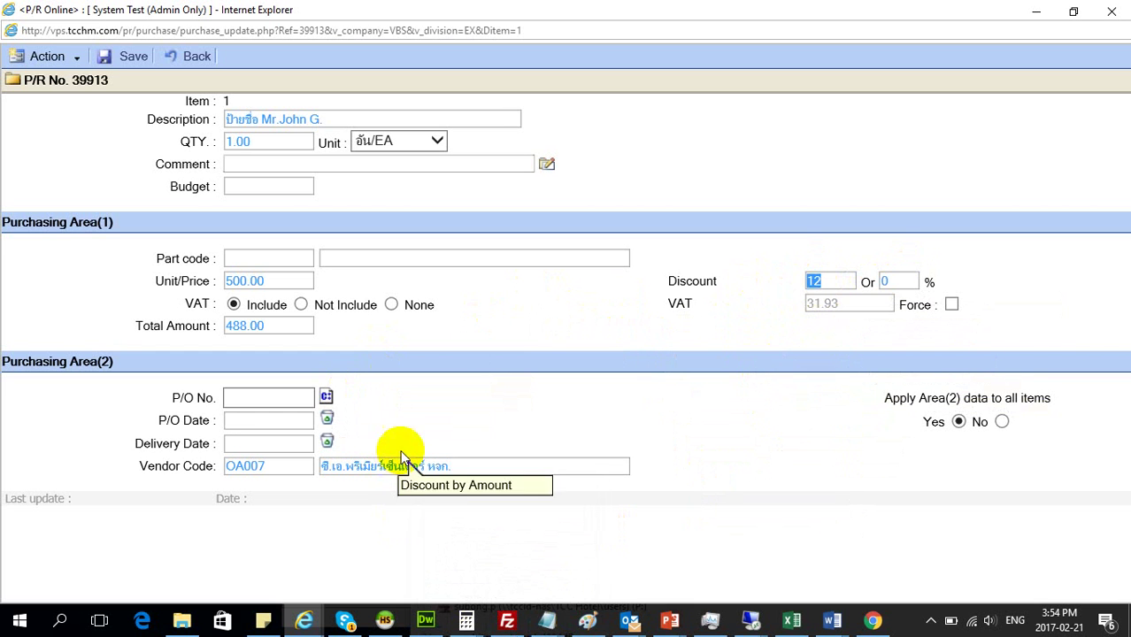
pyautogui.doubleClick(814, 281)
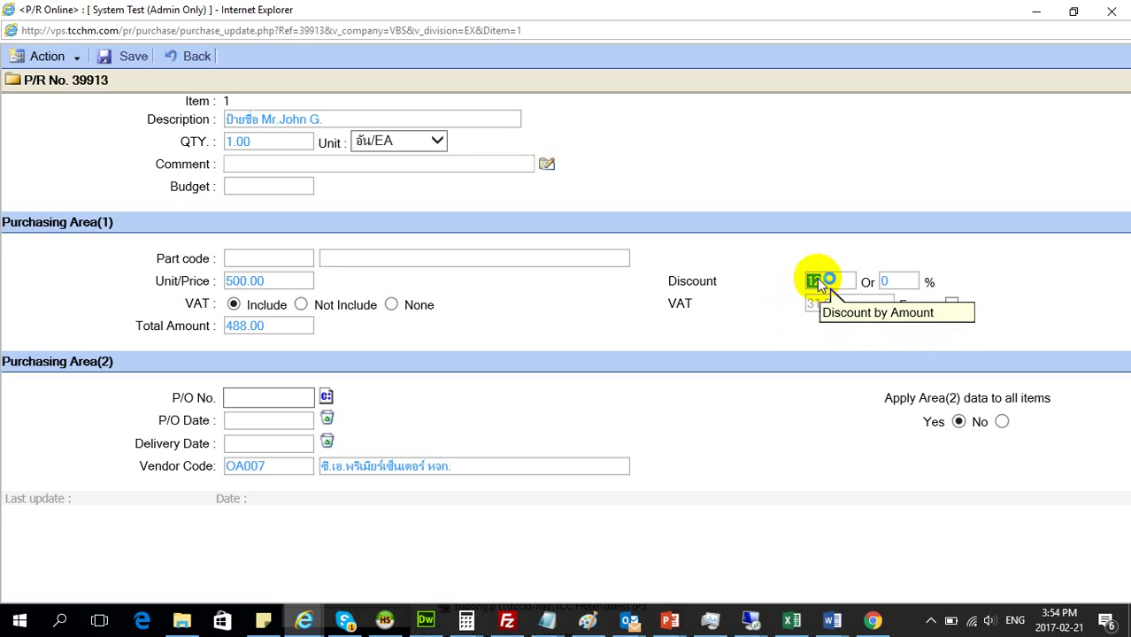
pyautogui.doubleClick(886, 281)
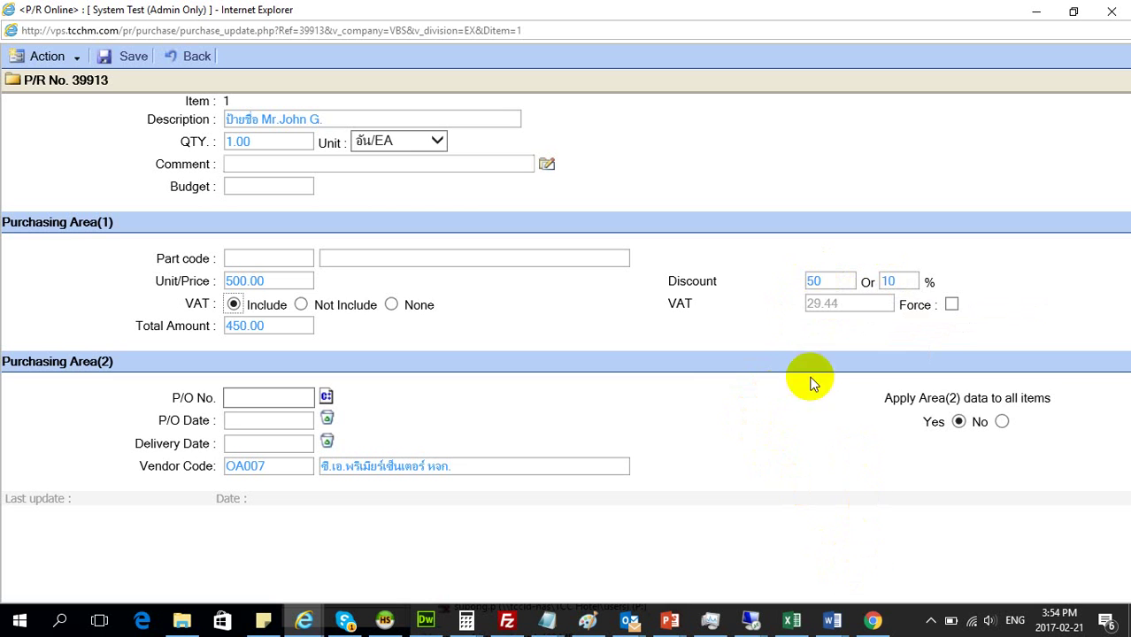
# Step: Remove the first item's percentage discount and apply a discount by amount of 12
pyautogui.doubleClick(812, 281)
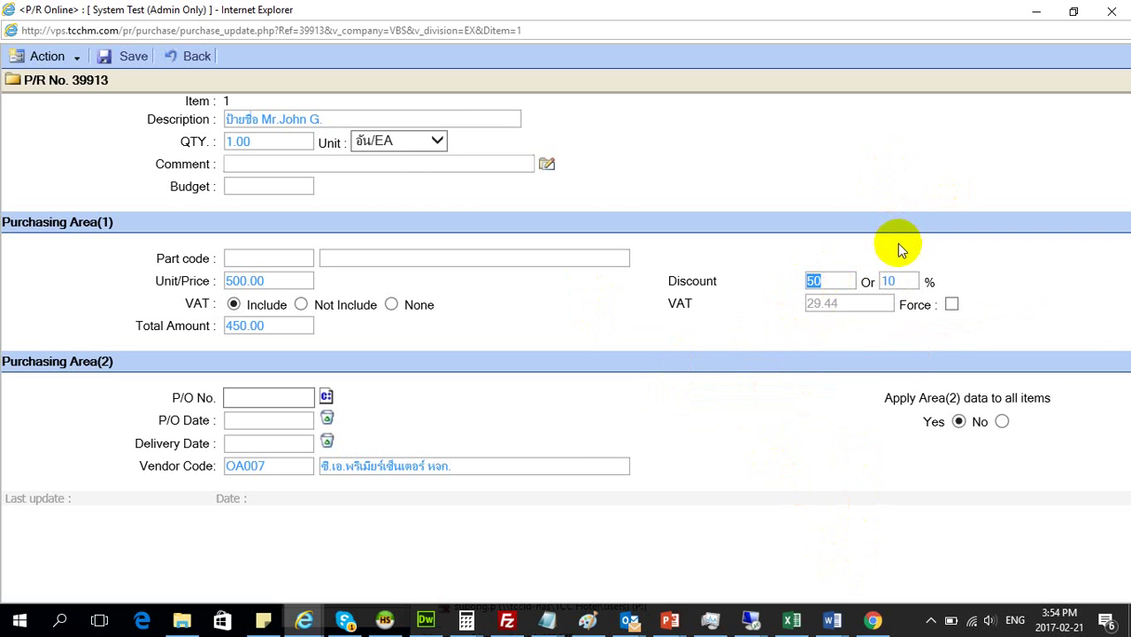
pyautogui.click(826, 276)
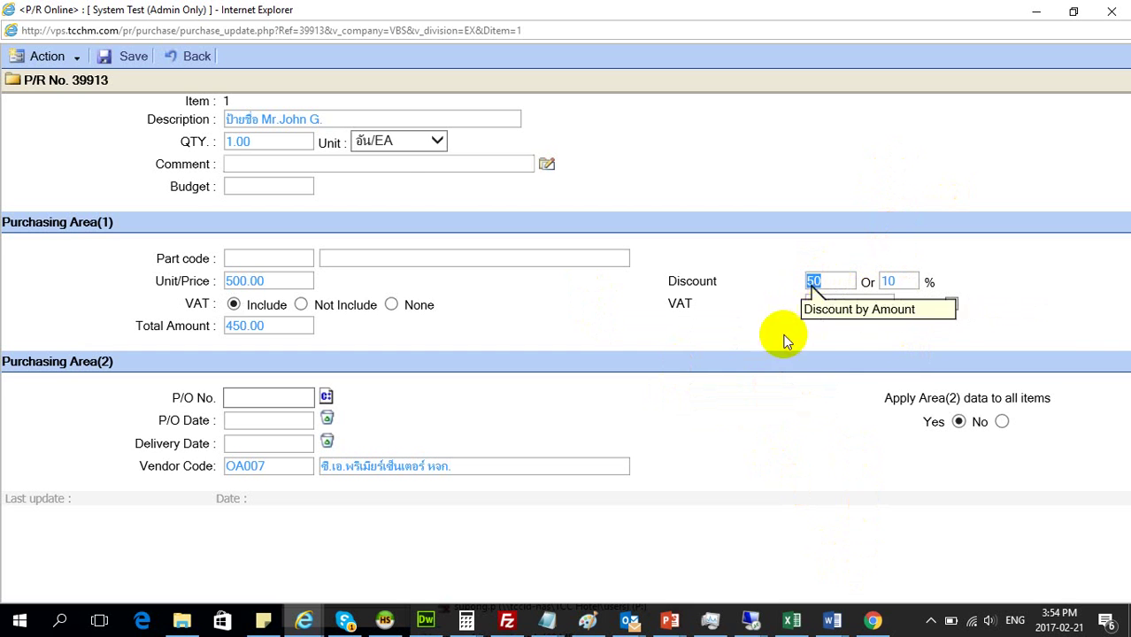
pyautogui.moveTo(724, 630)
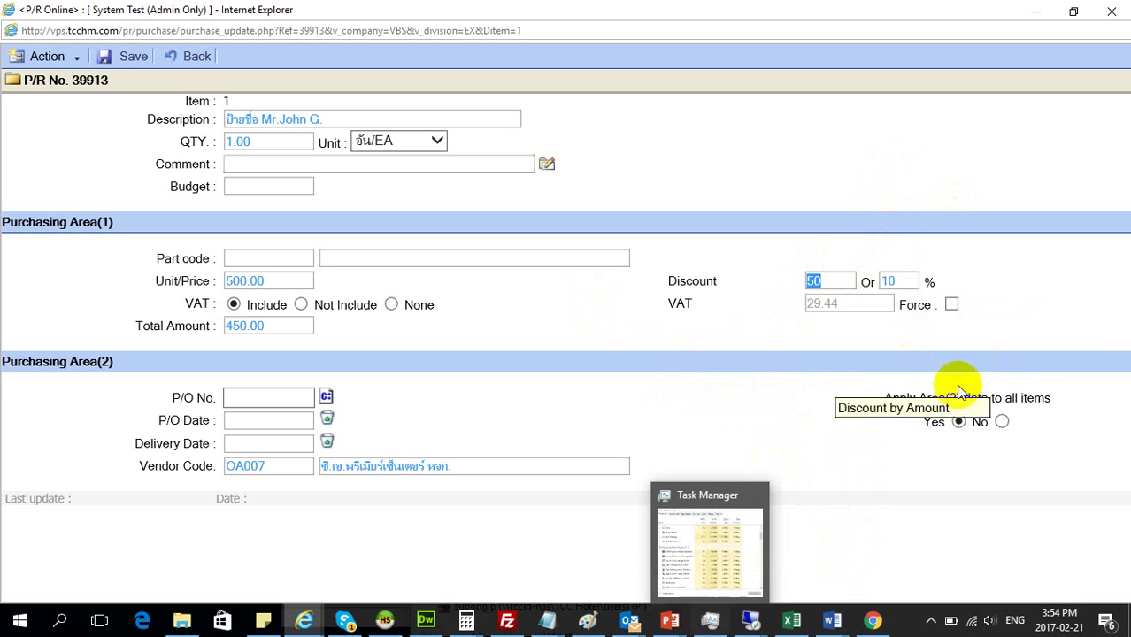
pyautogui.click(907, 278)
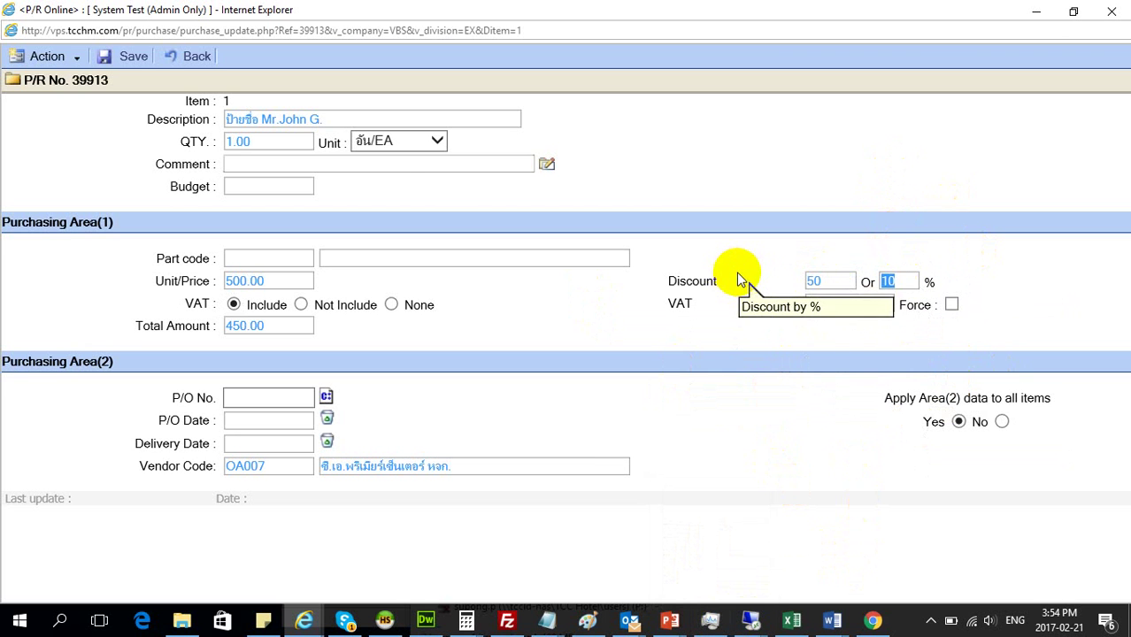
pyautogui.press('BackSpace')
pyautogui.click(823, 279)
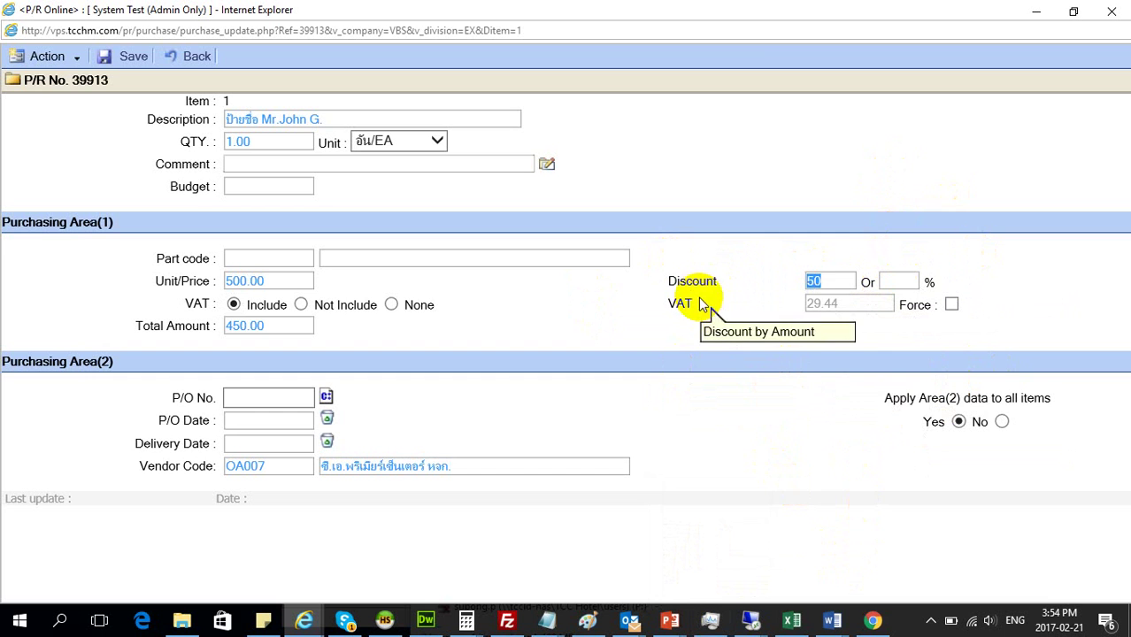
pyautogui.write('12')
pyautogui.click(775, 363)
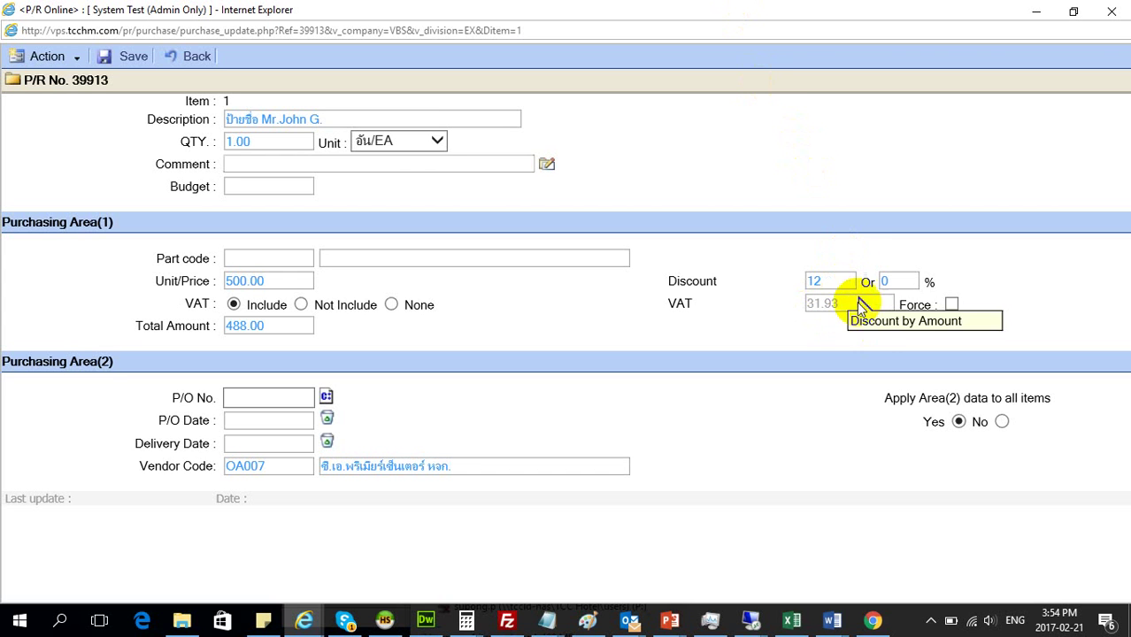
# Step: Force the first item's VAT and set the VAT amount to 31.92
pyautogui.click(951, 304)
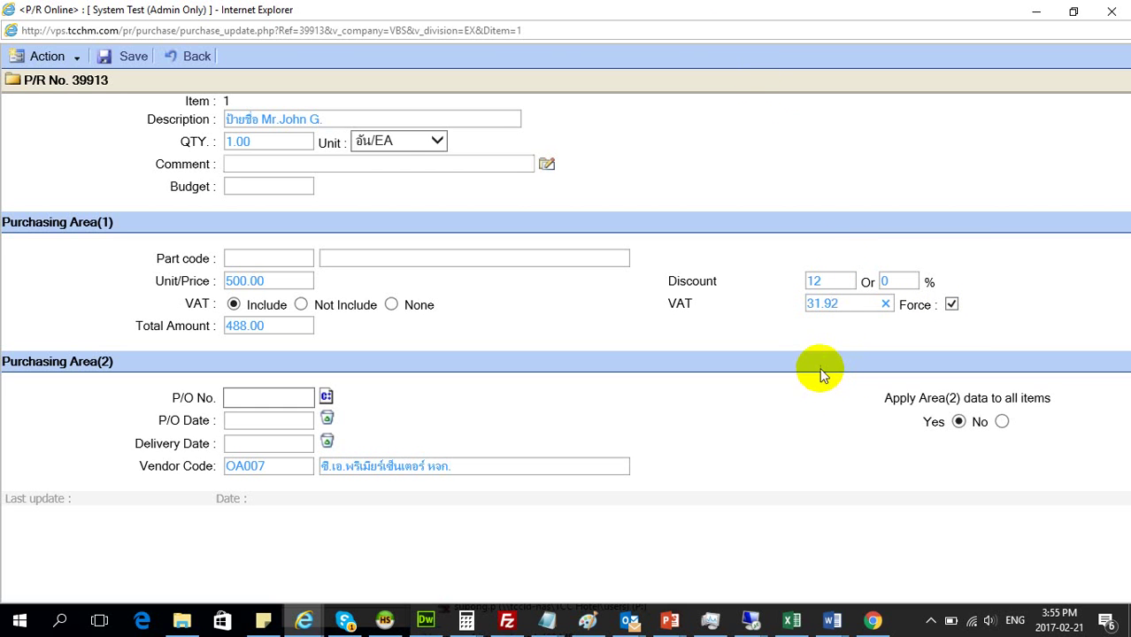
pyautogui.click(777, 327)
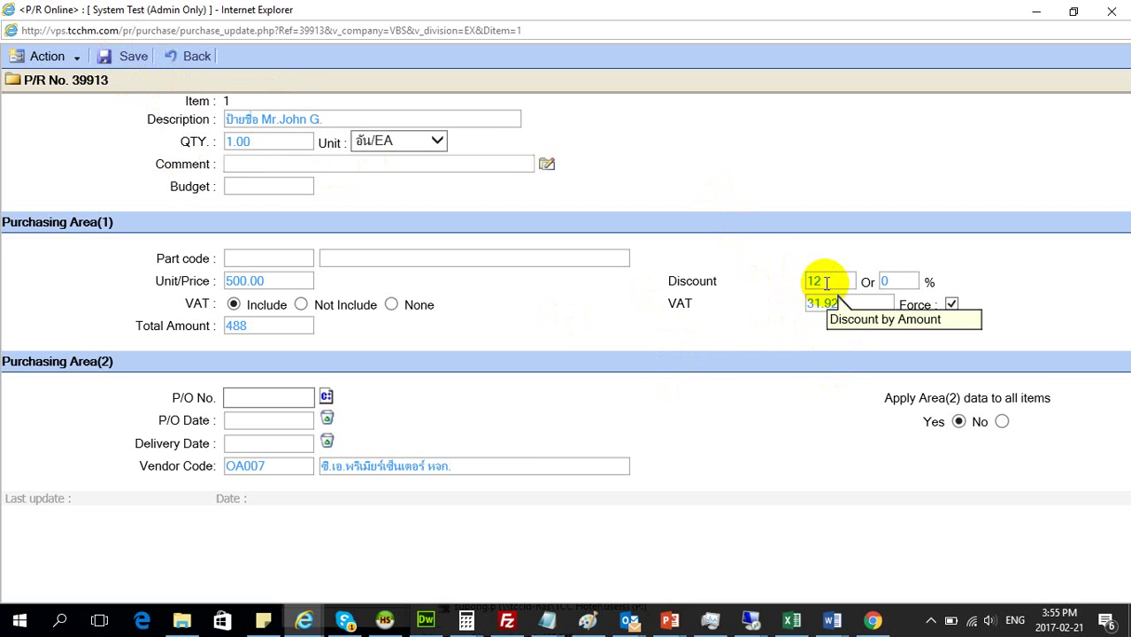
# Step: Save the first item's changes and check its discount in the request's item list
pyautogui.click(133, 56)
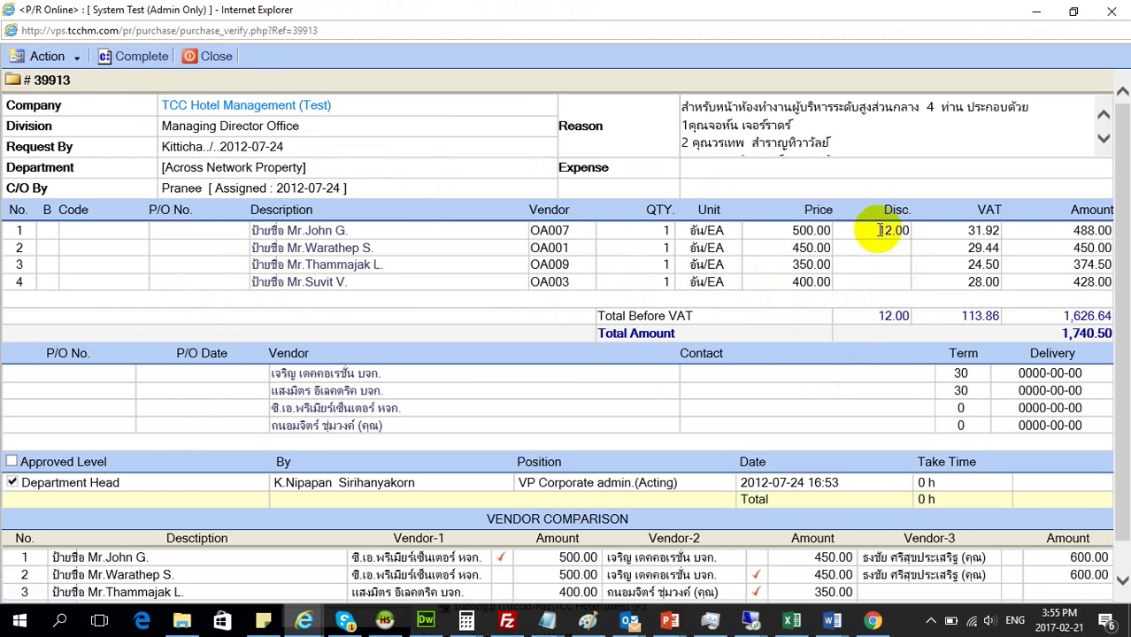
pyautogui.moveTo(883, 232); pyautogui.dragTo(918, 231)
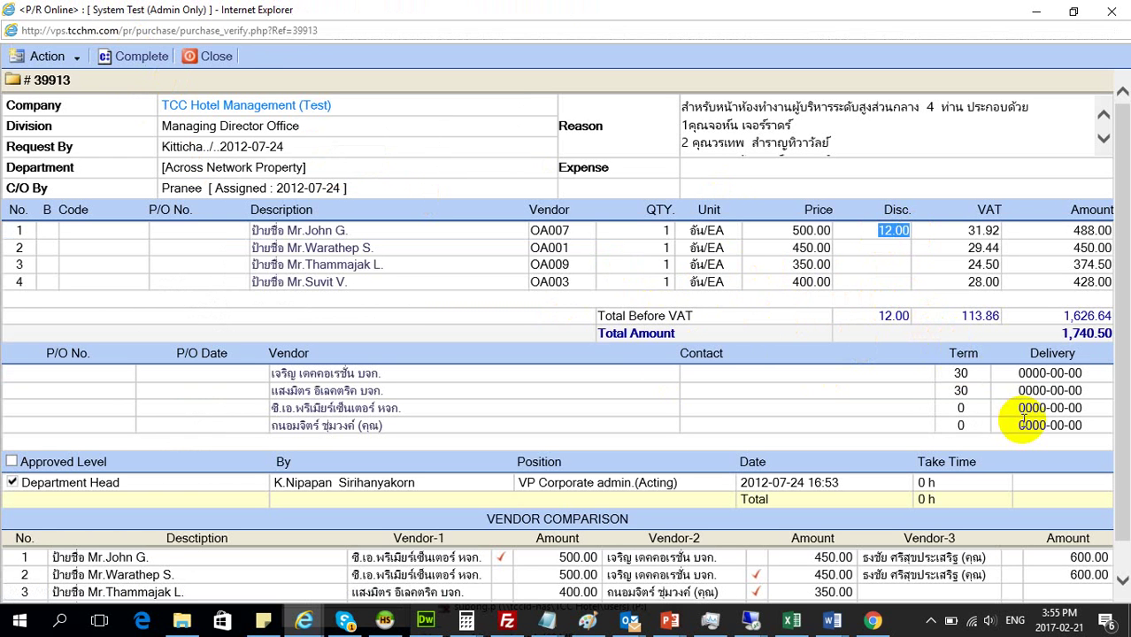
# Step: Apply a discount by amount of 12 to the second item and save it
pyautogui.click(328, 248)
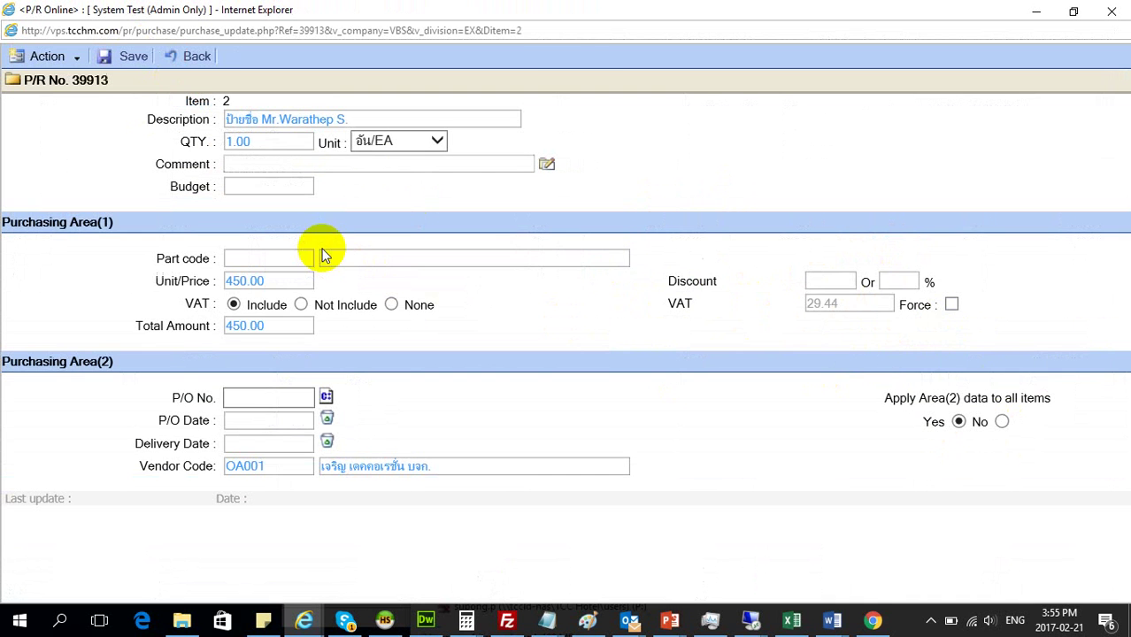
pyautogui.click(835, 281)
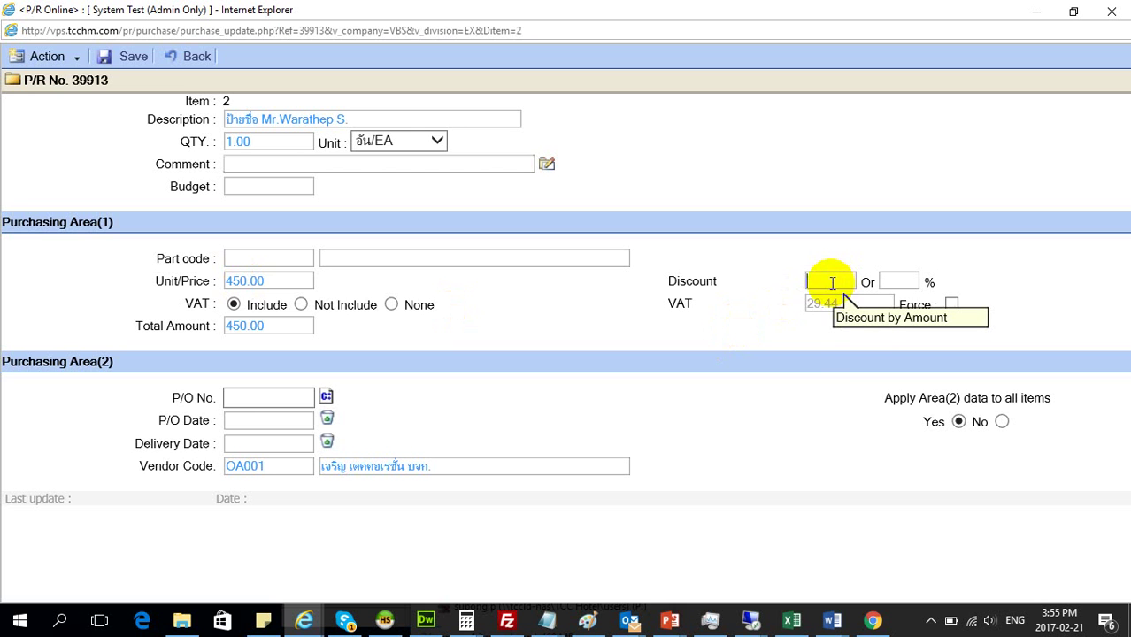
pyautogui.write('12')
pyautogui.click(722, 319)
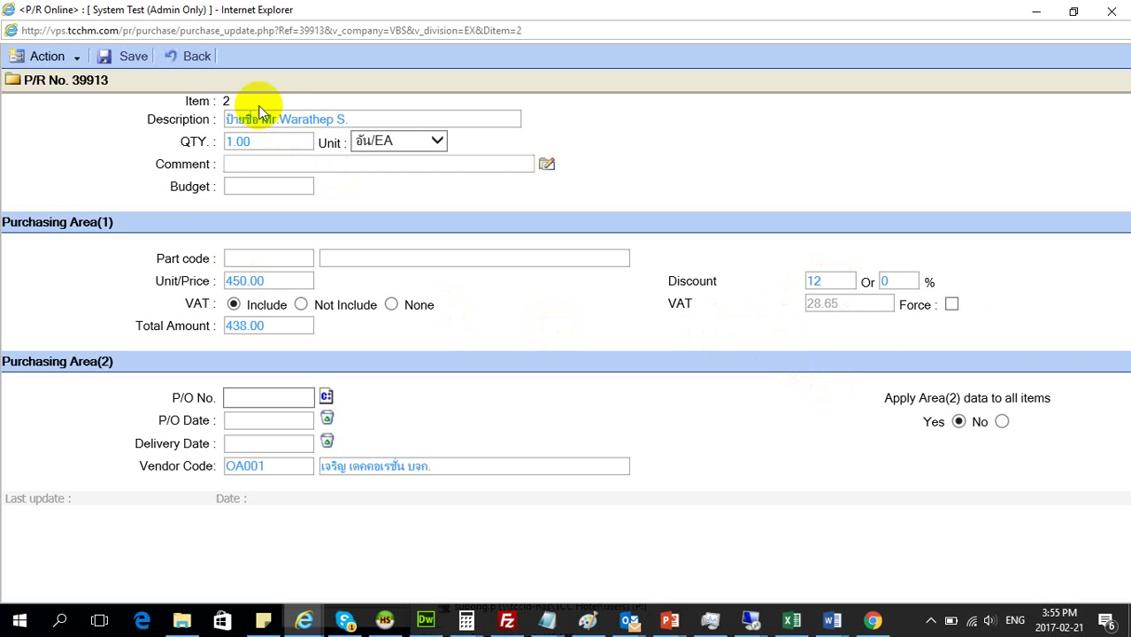
pyautogui.click(135, 55)
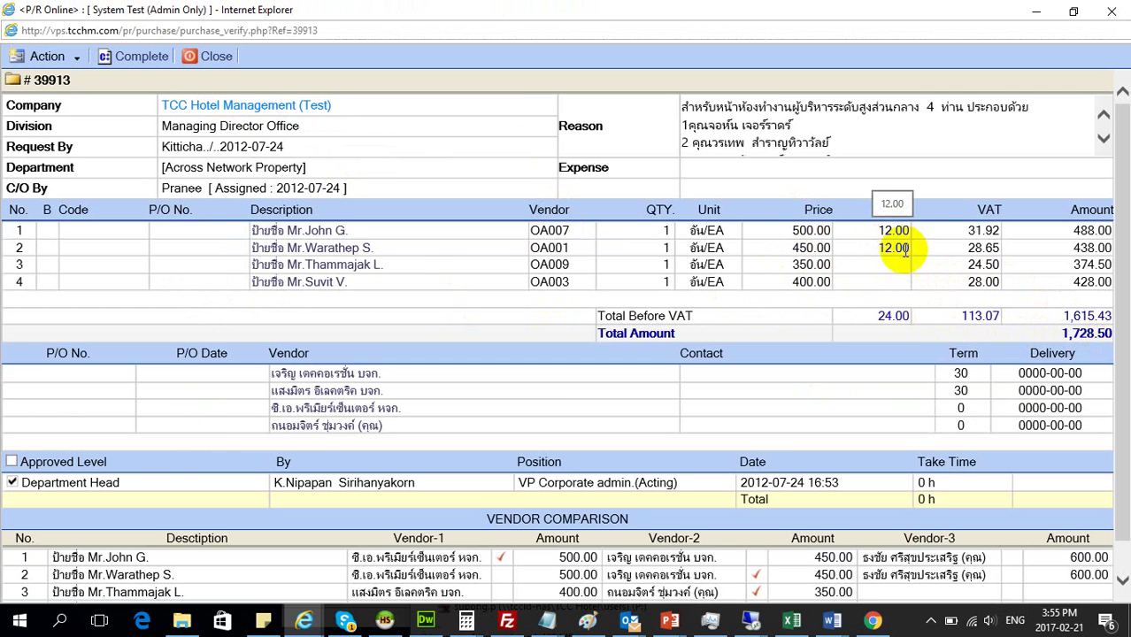
# Step: Open the third item for editing and review its description, quantity, unit, comment and budget fields
pyautogui.click(357, 272)
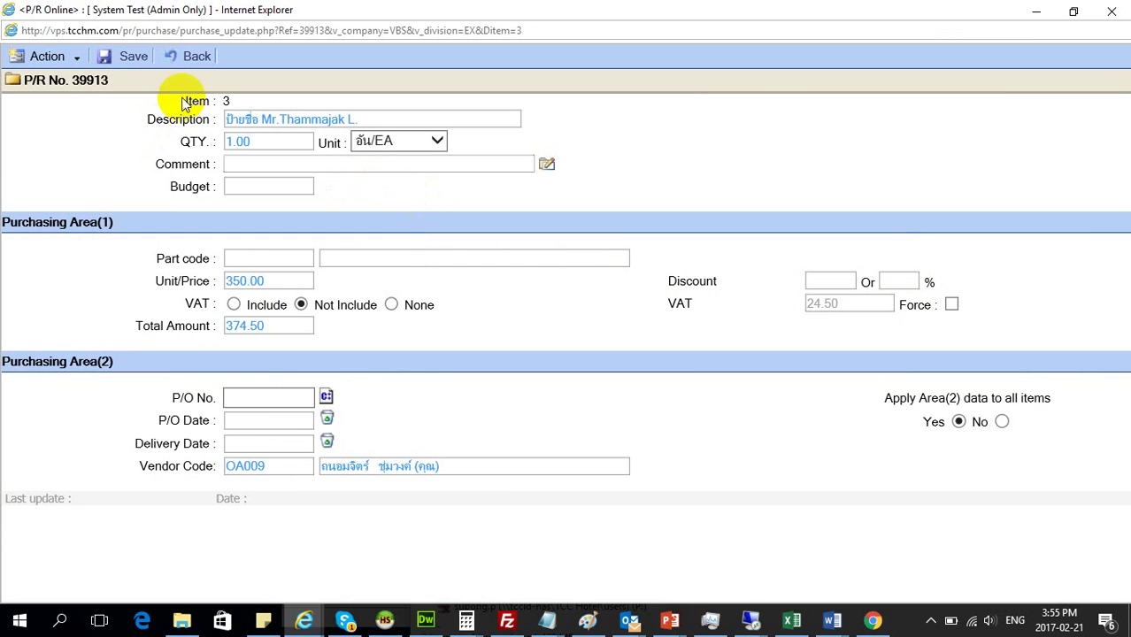
pyautogui.moveTo(183, 98); pyautogui.dragTo(359, 201)
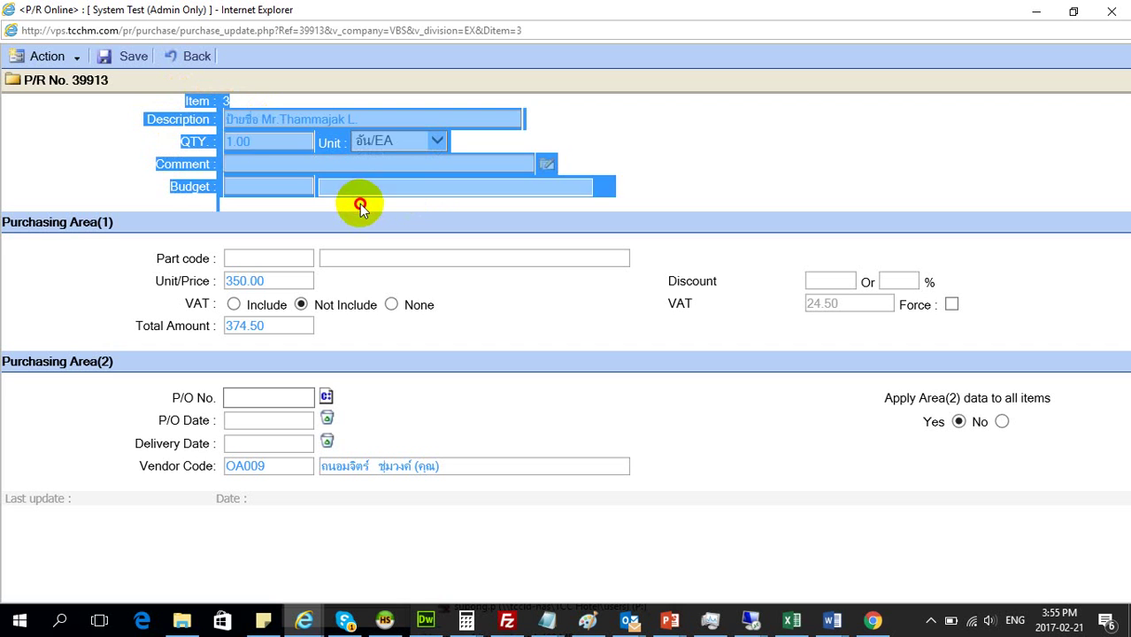
pyautogui.click(748, 159)
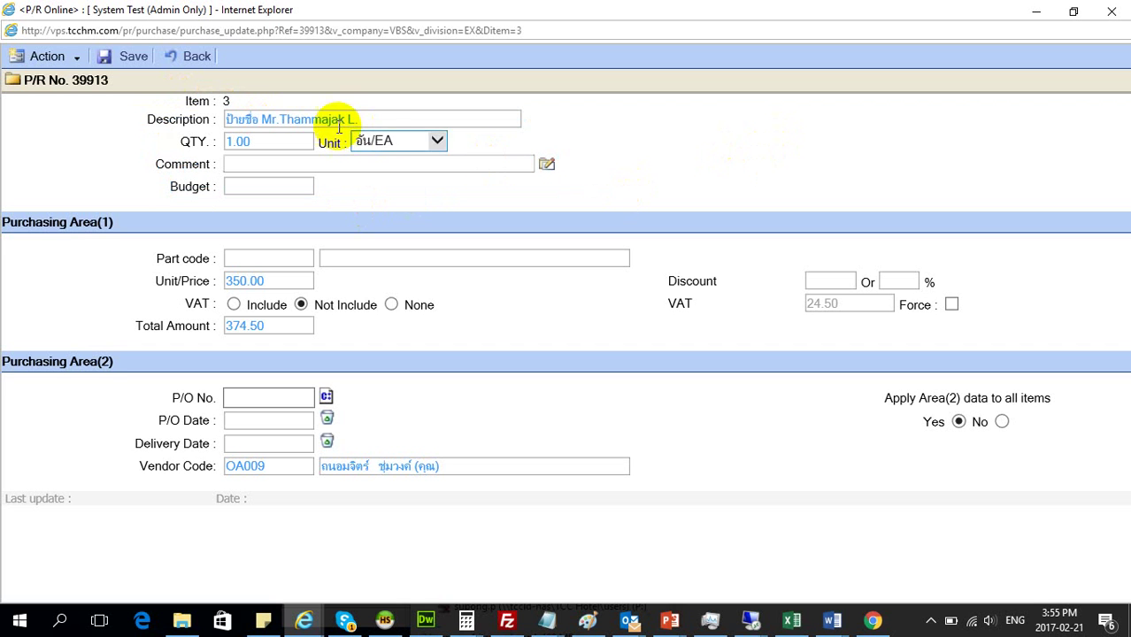
# Step: Try adding extra letters to the third item's description, remove them, and look through the unit options
pyautogui.click(366, 118)
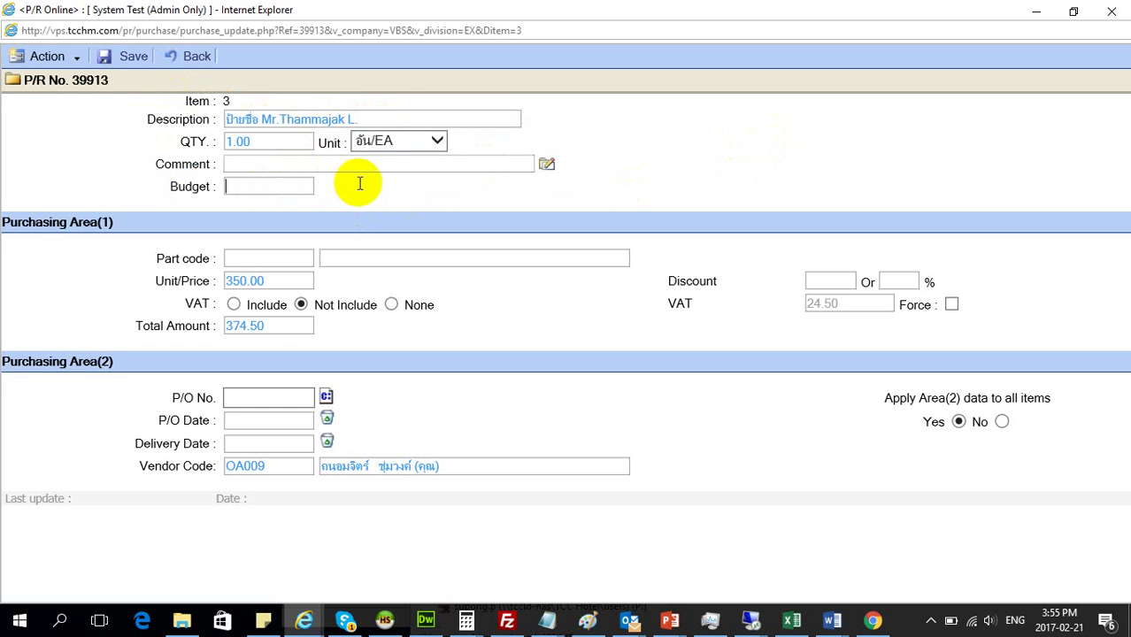
pyautogui.click(402, 120)
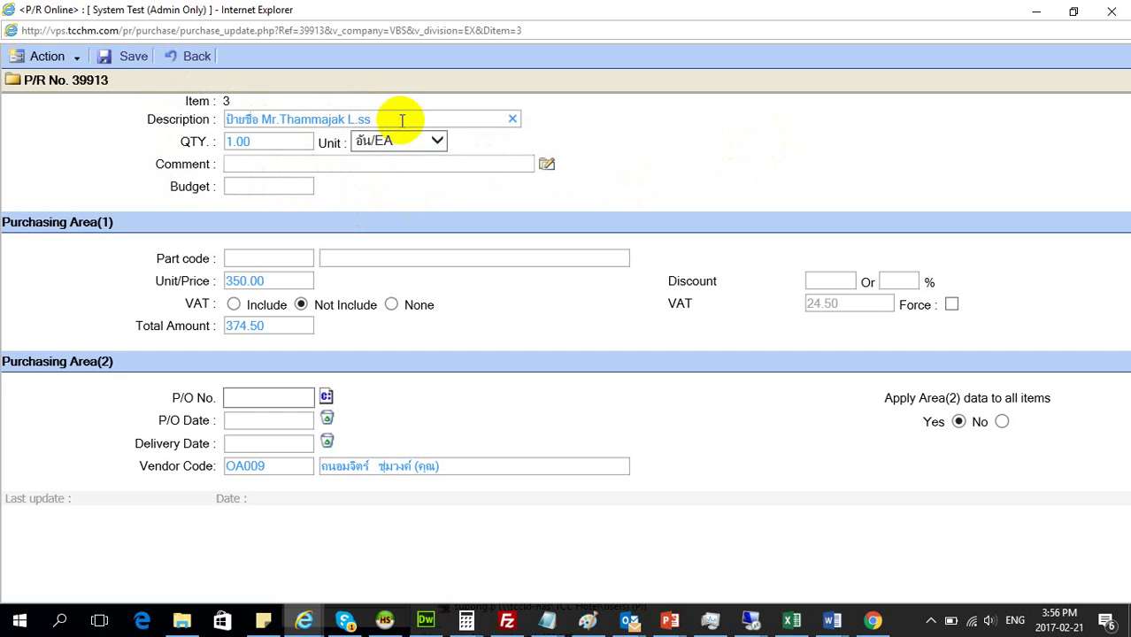
pyautogui.write('sss')
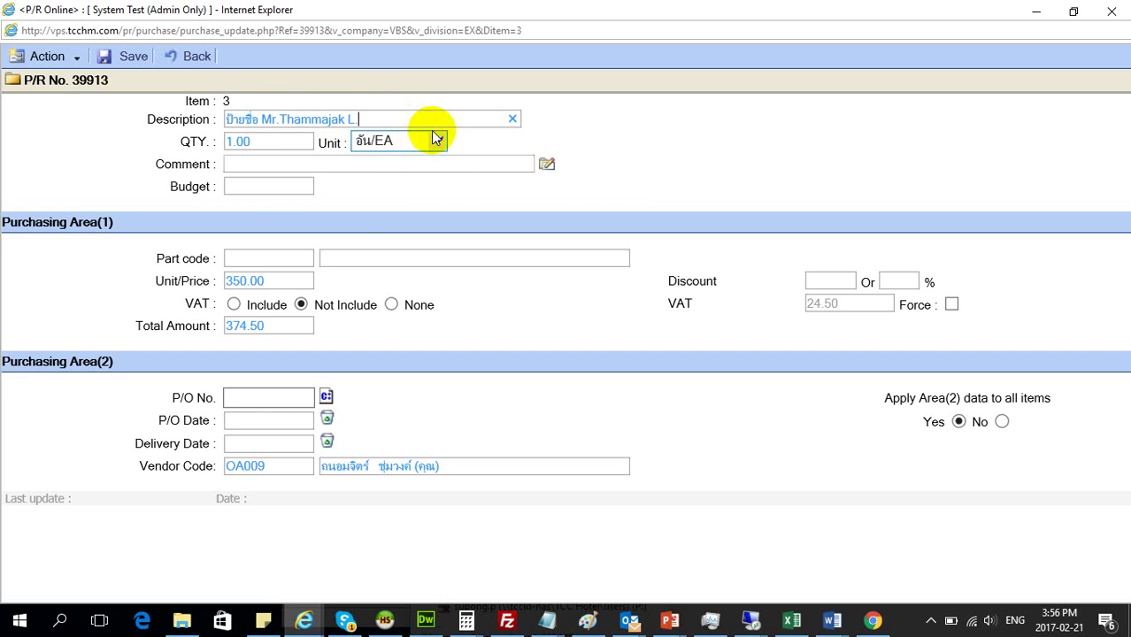
pyautogui.write('ssssss')
pyautogui.press('BackSpace')
pyautogui.press('BackSpace')
pyautogui.press('BackSpace')
pyautogui.press('BackSpace')
pyautogui.press('BackSpace')
pyautogui.press('BackSpace')
pyautogui.click(440, 142)
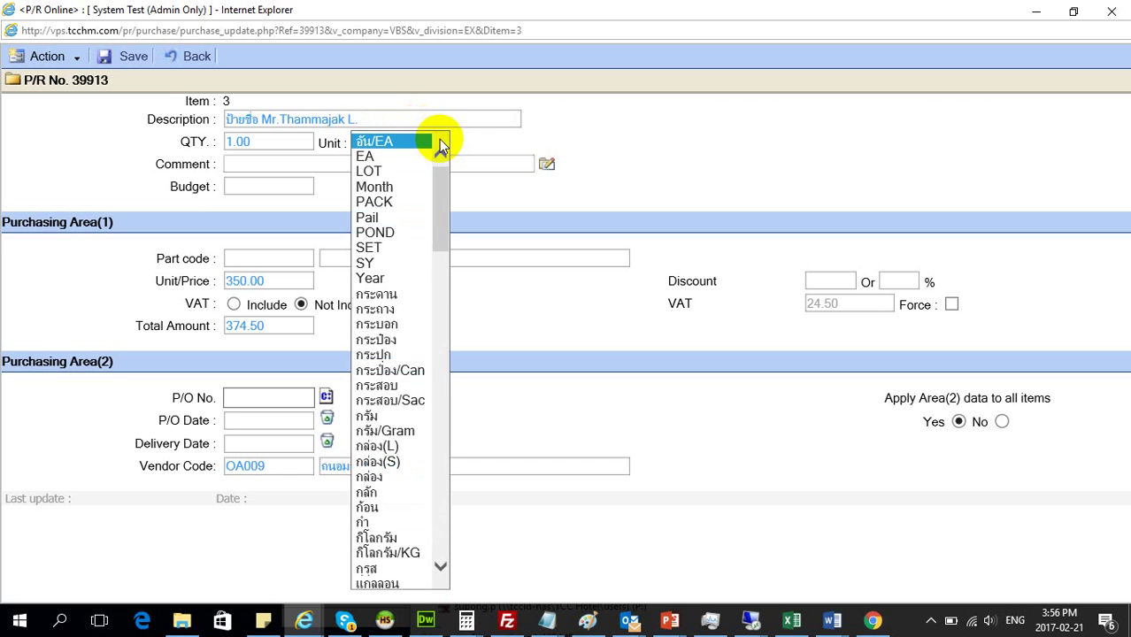
pyautogui.click(417, 144)
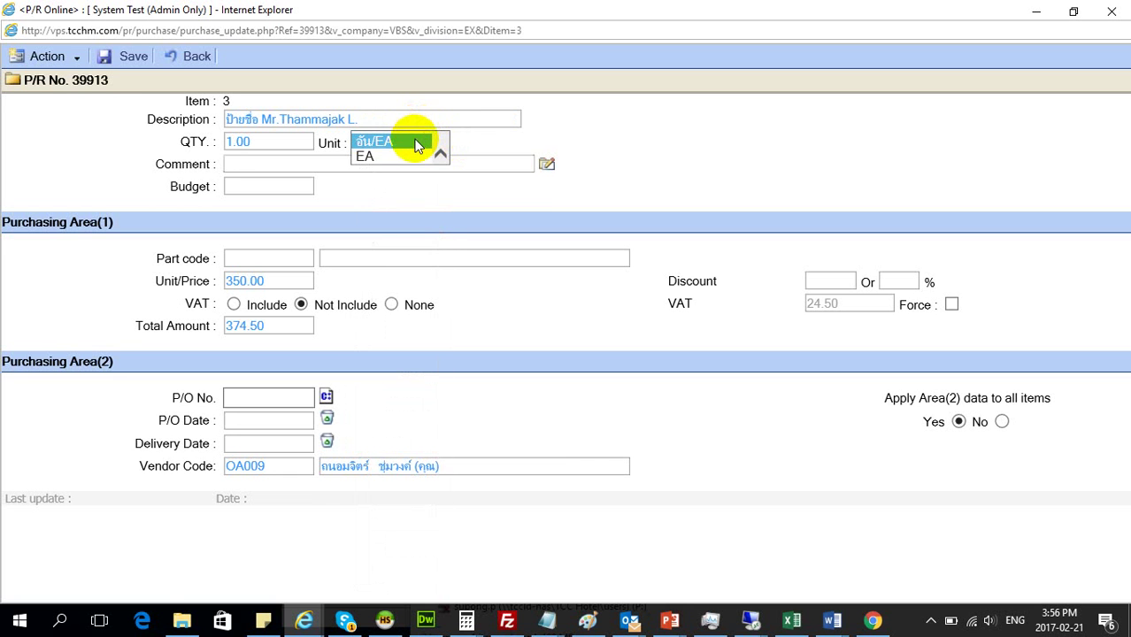
# Step: Enter the comment ขอแบบกรอบทอง for the third item
pyautogui.click(326, 168)
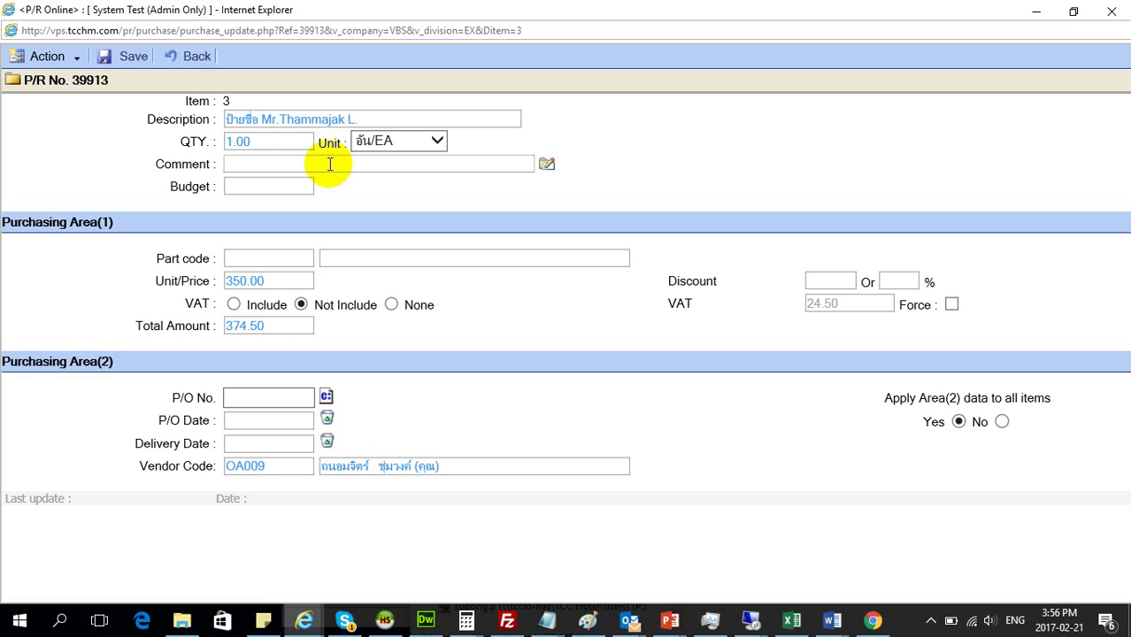
pyautogui.write('sdf')
pyautogui.press('BackSpace')
pyautogui.press('`')
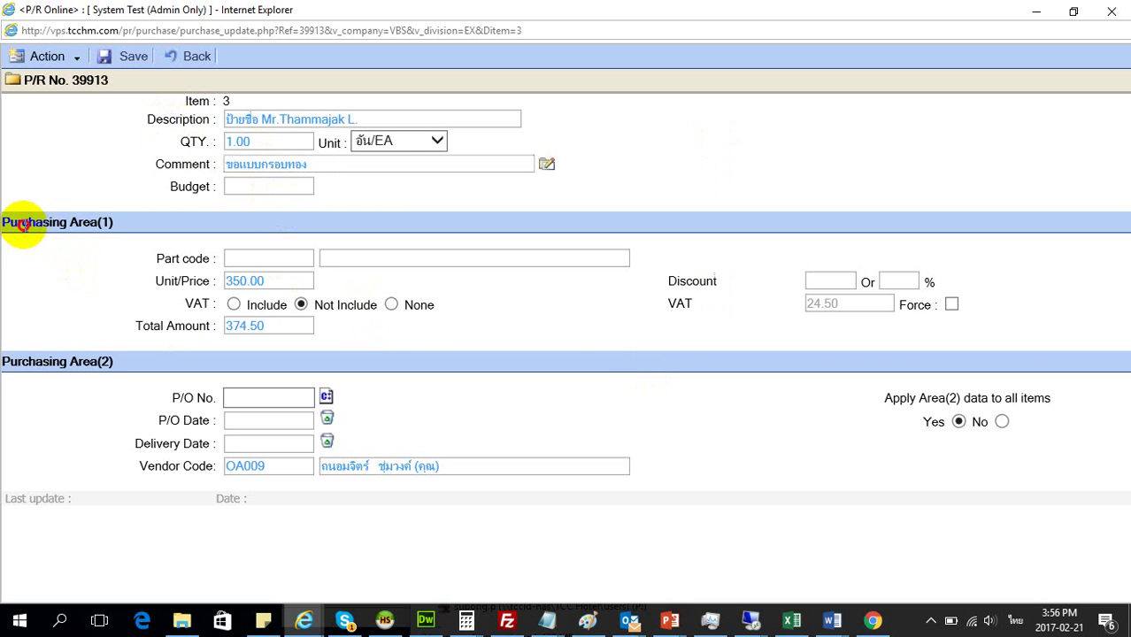
# Step: Review the third item's Purchasing Area(1) and Purchasing Area(2) fields and save the item
pyautogui.moveTo(7, 222); pyautogui.dragTo(92, 249)
pyautogui.click(78, 297)
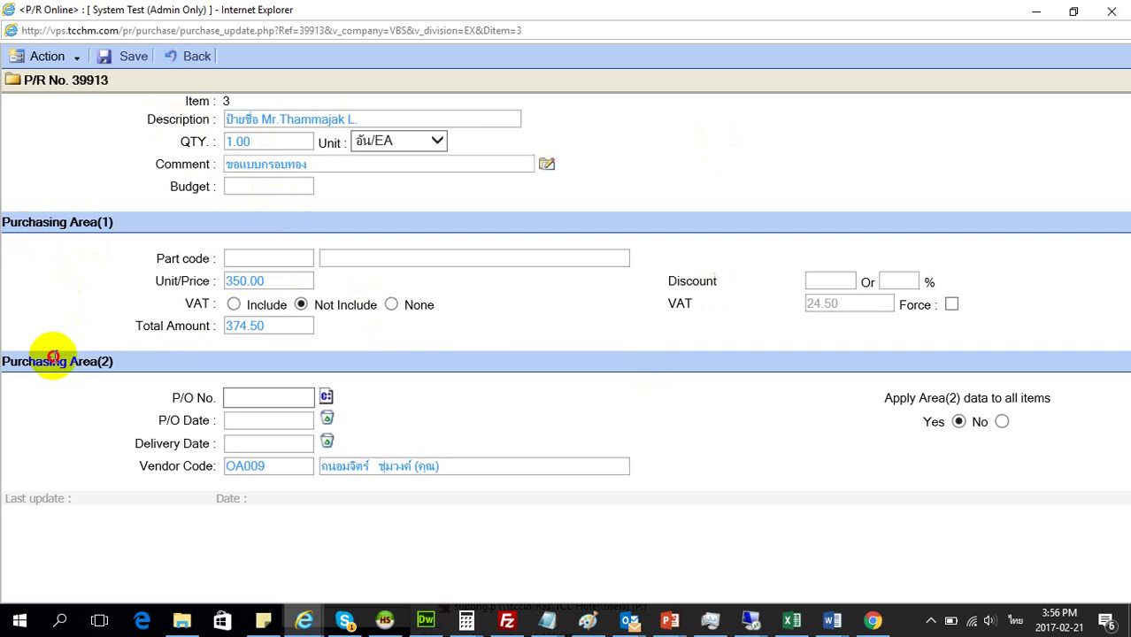
pyautogui.moveTo(132, 246); pyautogui.dragTo(631, 330)
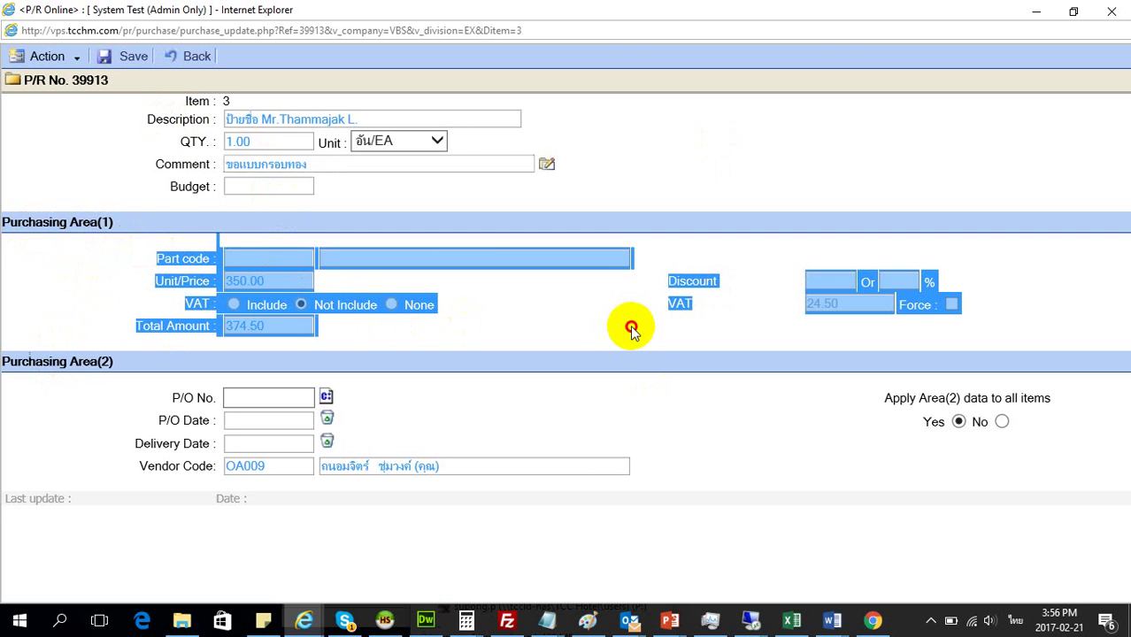
pyautogui.click(84, 223)
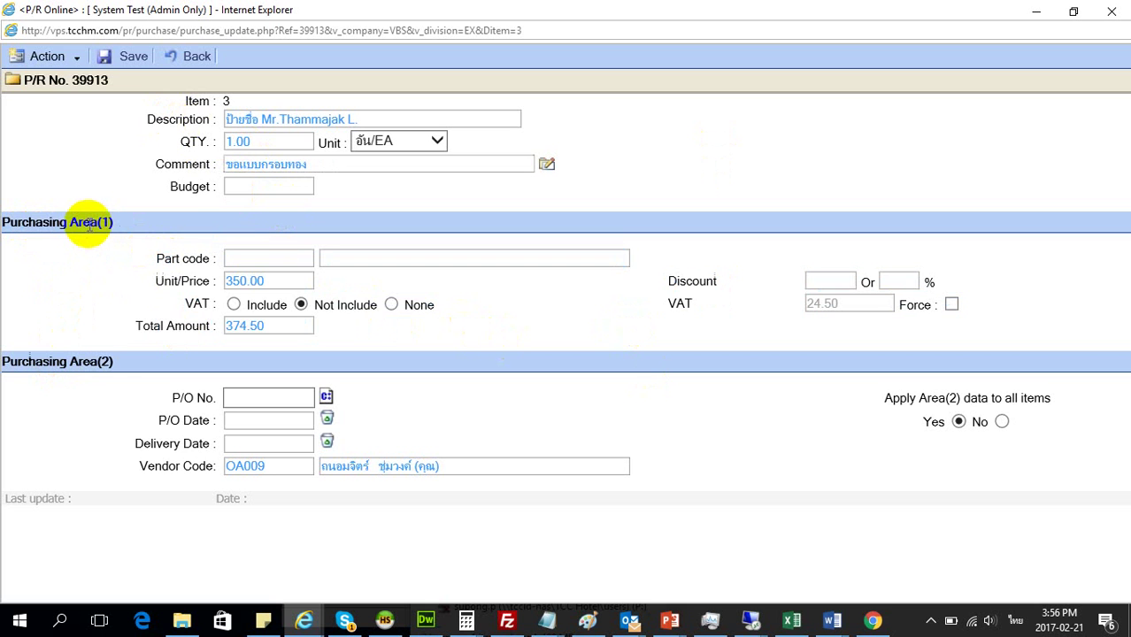
pyautogui.moveTo(115, 363); pyautogui.dragTo(4, 370)
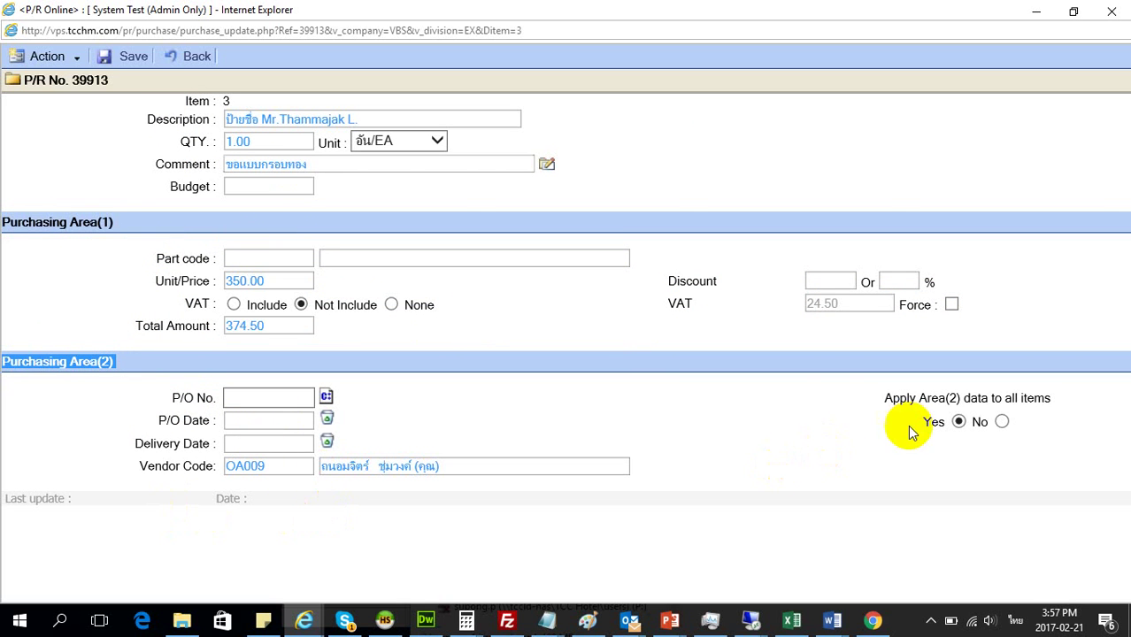
pyautogui.click(113, 403)
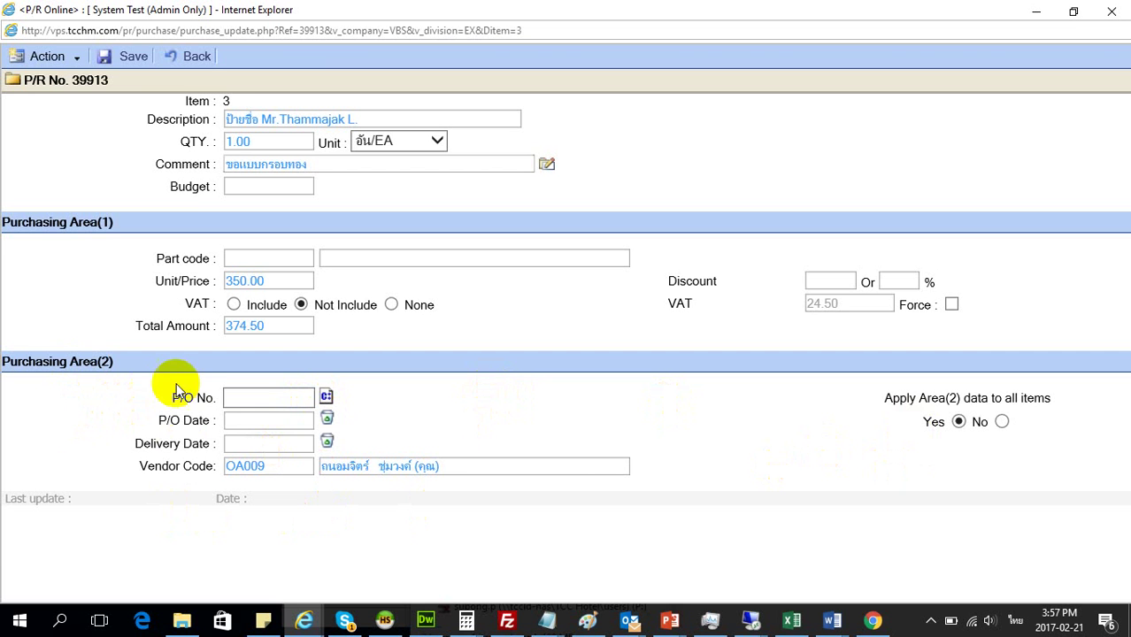
pyautogui.click(132, 57)
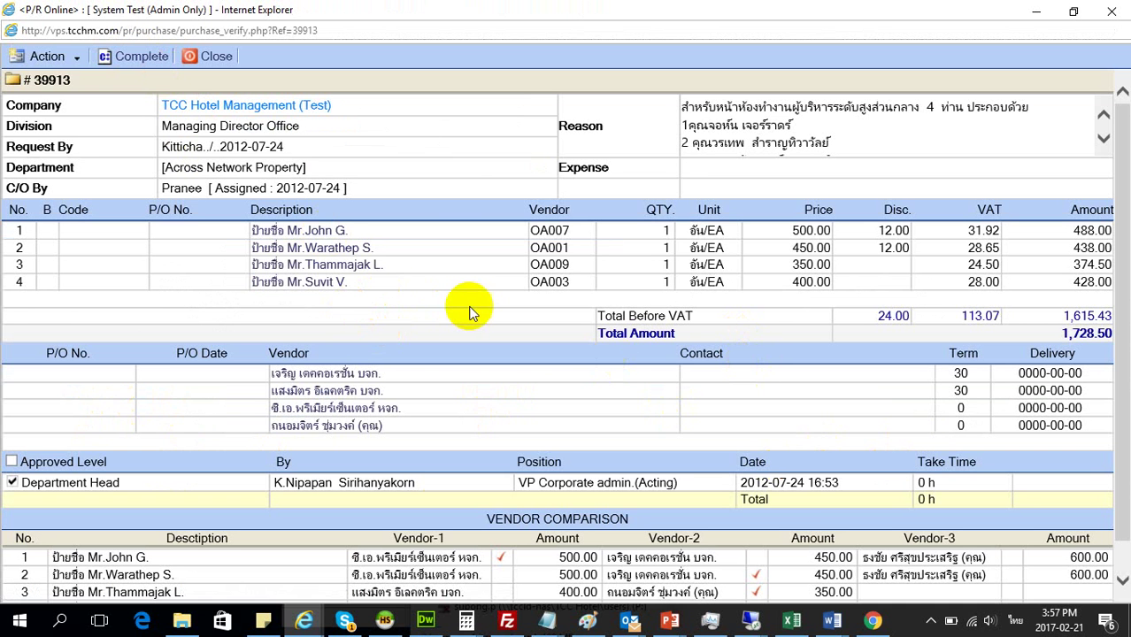
# Step: Reopen the third item to check its P/O number and P/O date fields, and return to the request
pyautogui.click(355, 269)
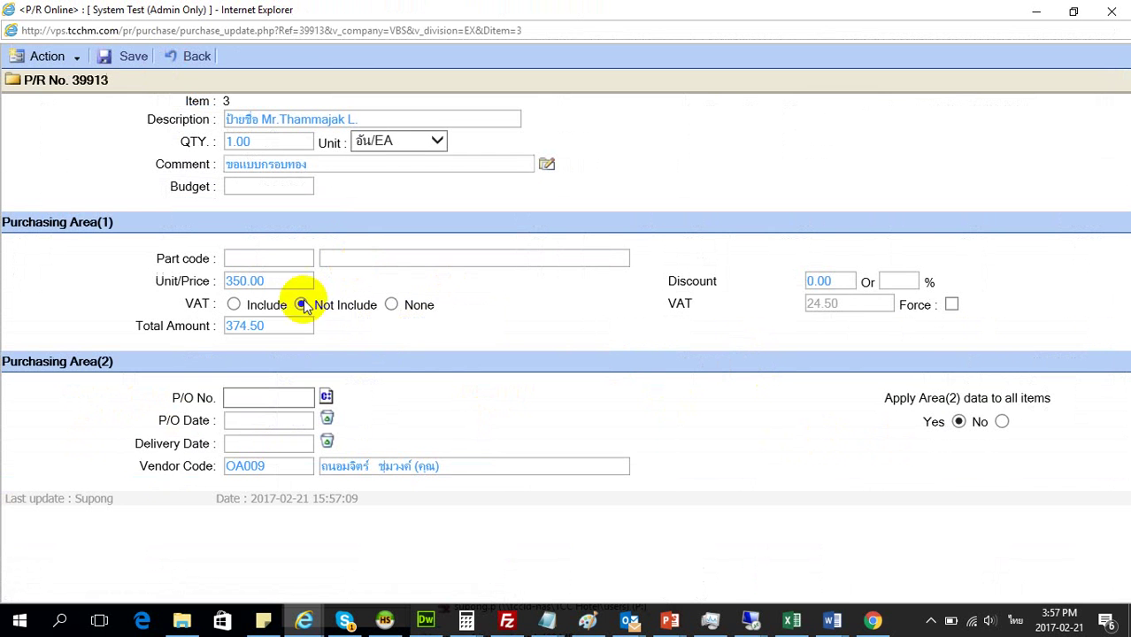
pyautogui.click(254, 391)
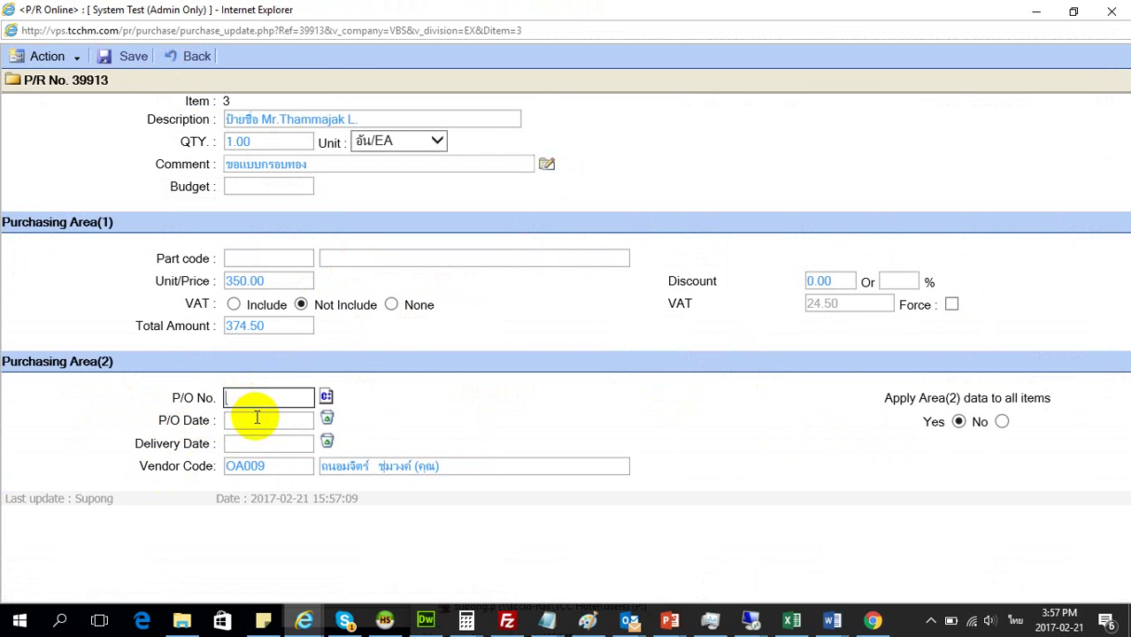
pyautogui.click(257, 420)
pyautogui.click(473, 59)
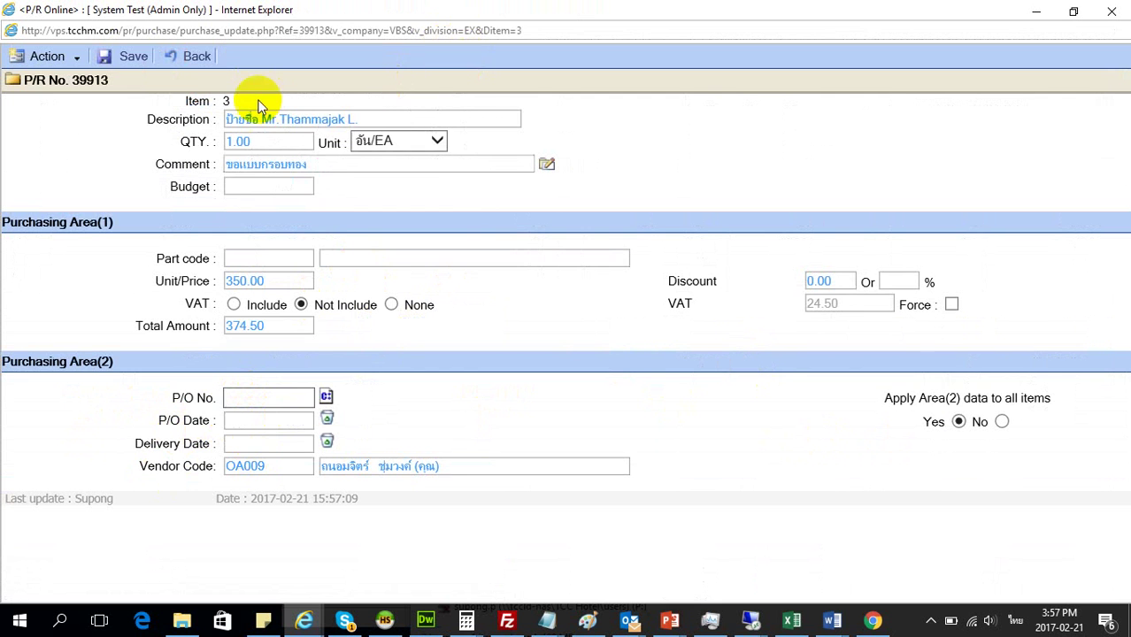
pyautogui.click(200, 57)
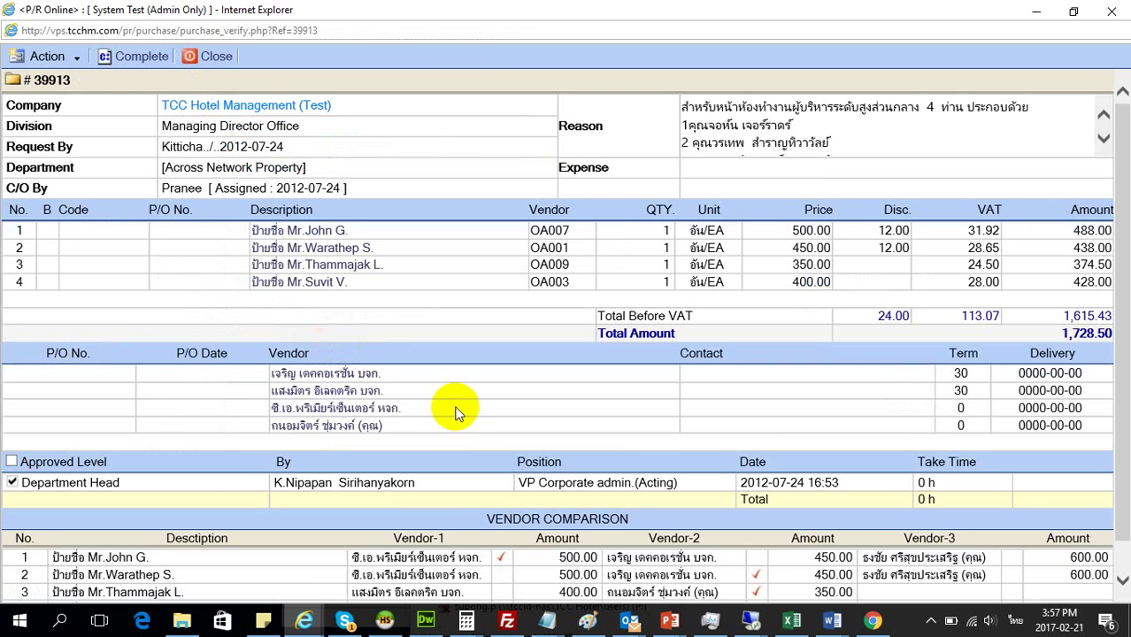
# Step: Open the first item to examine its general details and Purchasing Area(1) pricing, and return to the request
pyautogui.scroll(-1, 455, 409)
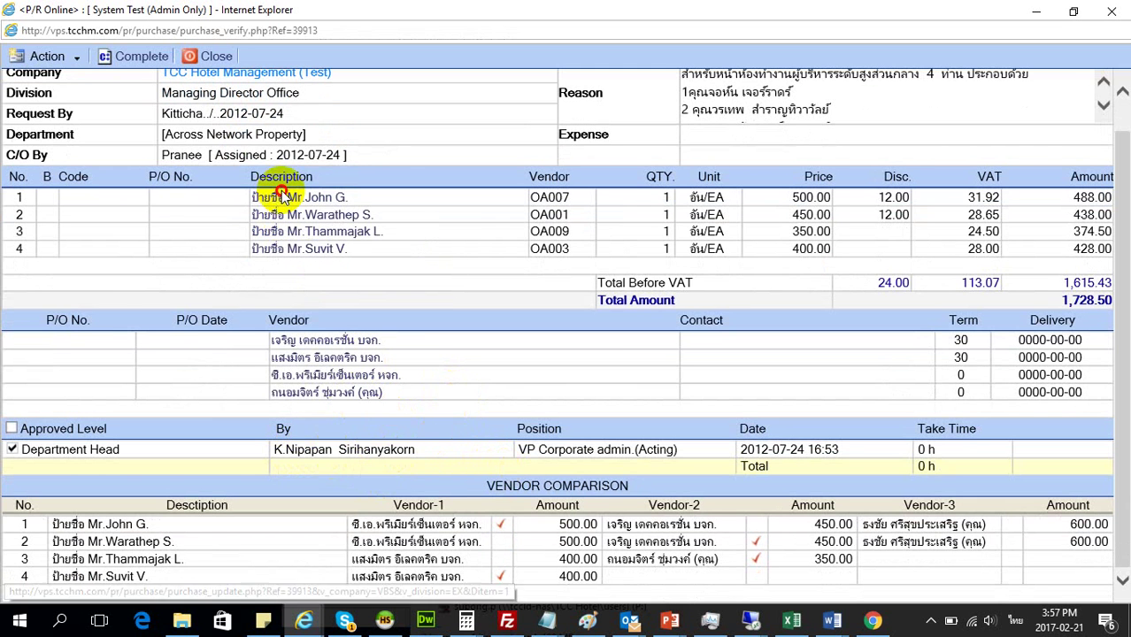
pyautogui.moveTo(286, 199); pyautogui.dragTo(292, 190)
pyautogui.scroll(1, 293, 190)
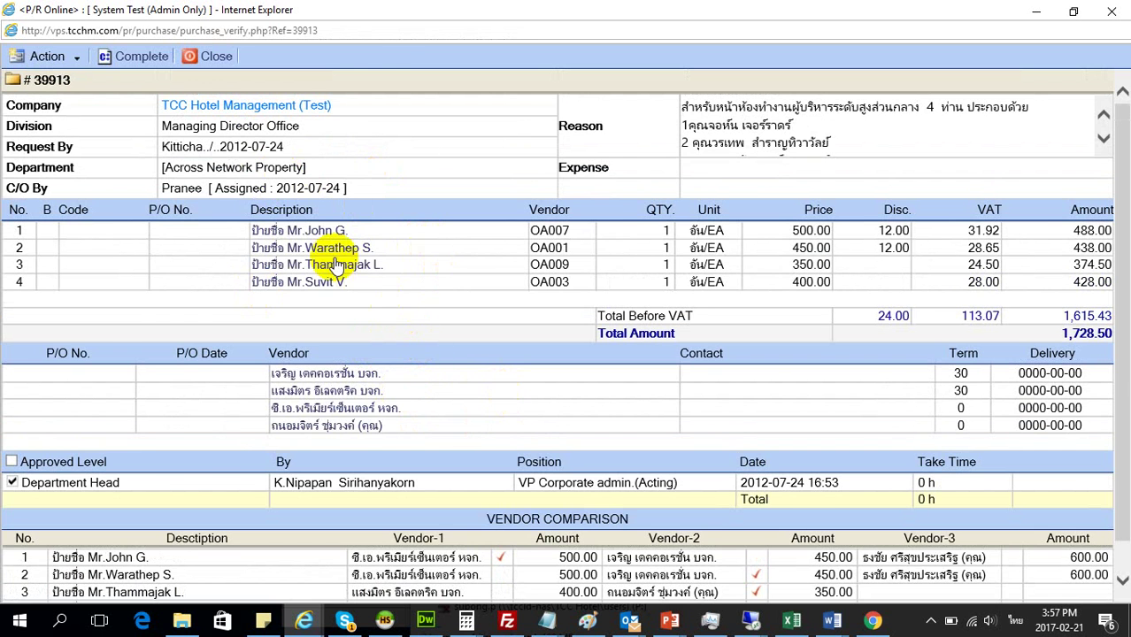
pyautogui.click(321, 231)
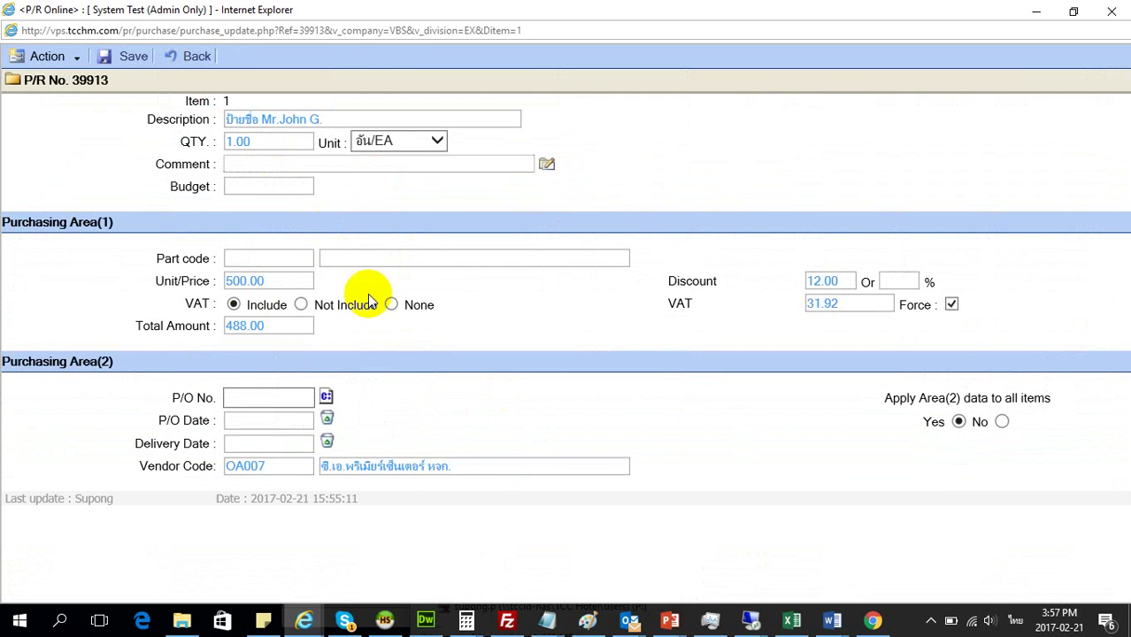
pyautogui.click(134, 259)
pyautogui.moveTo(133, 259); pyautogui.dragTo(803, 336)
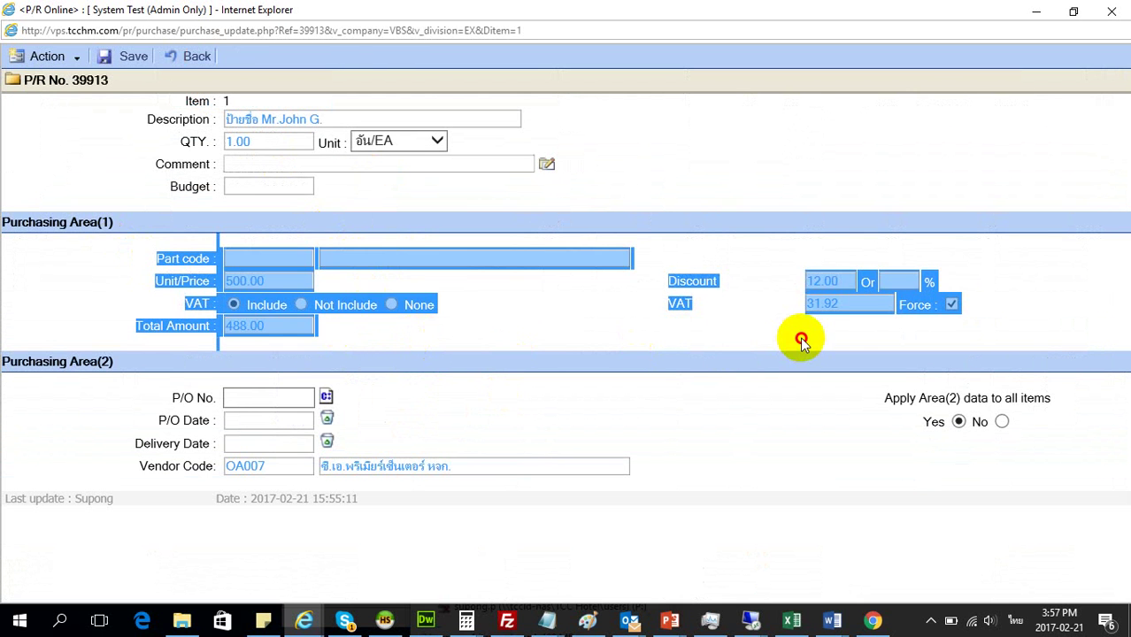
pyautogui.moveTo(39, 101); pyautogui.dragTo(560, 186)
pyautogui.moveTo(67, 241); pyautogui.dragTo(526, 350)
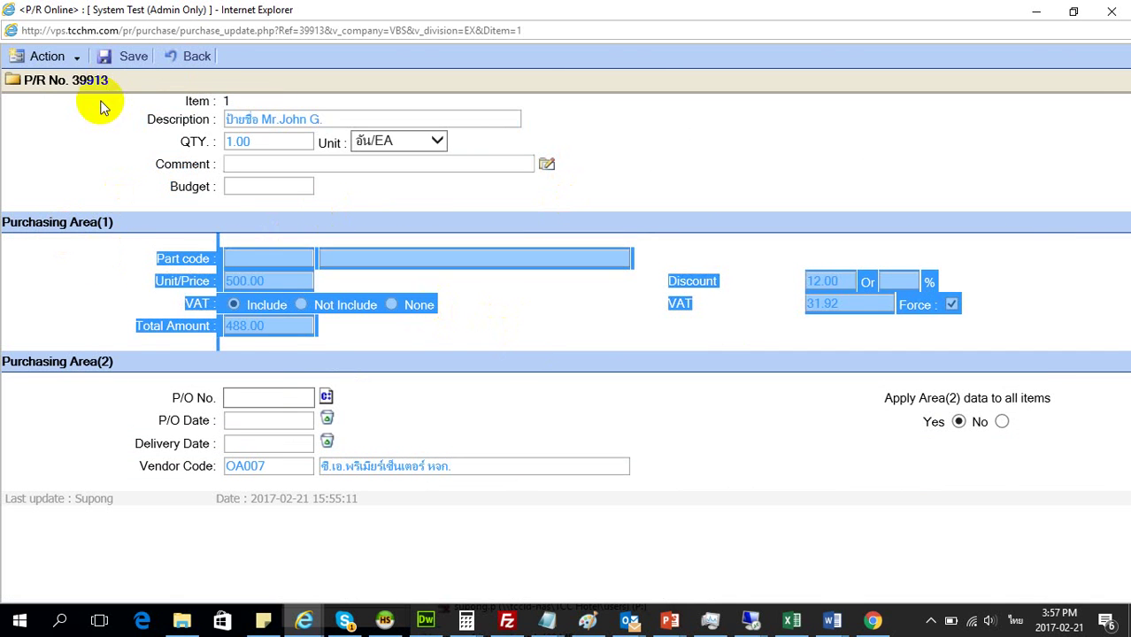
pyautogui.moveTo(101, 105); pyautogui.dragTo(450, 177)
pyautogui.moveTo(84, 248); pyautogui.dragTo(562, 330)
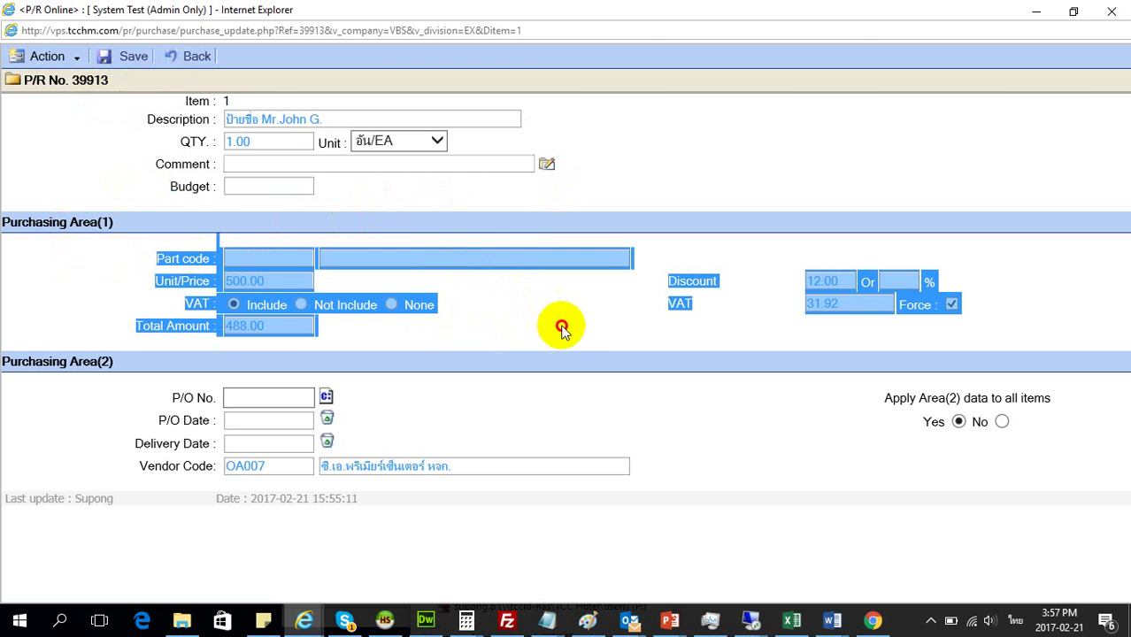
pyautogui.click(189, 57)
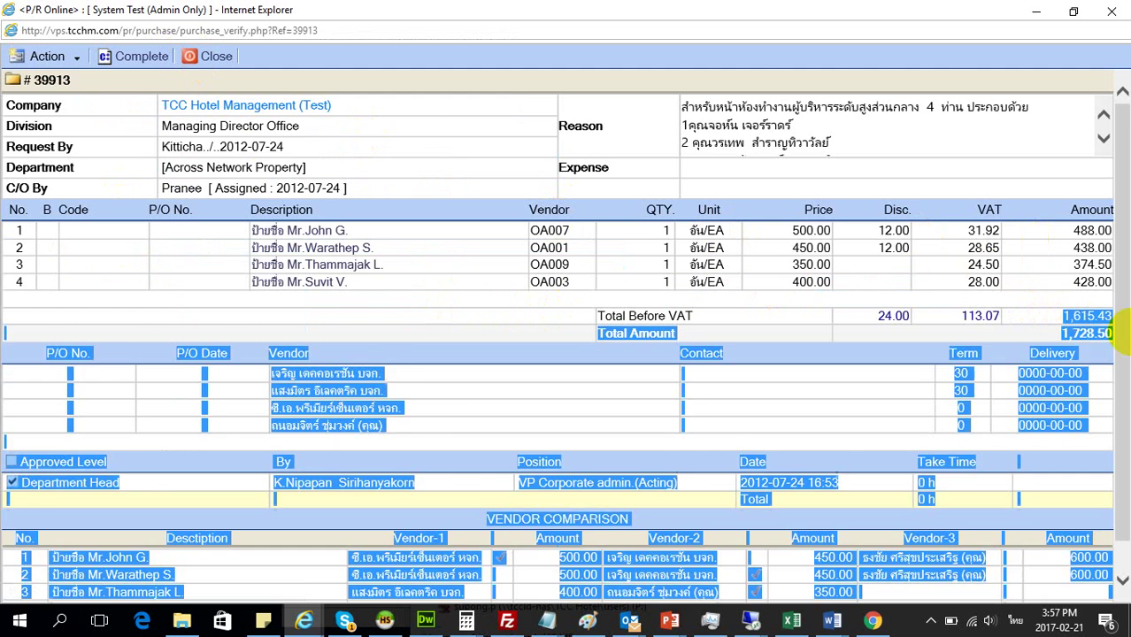
# Step: Review the vendor comparison table at the end of the request
pyautogui.scroll(-1, 772, 311)
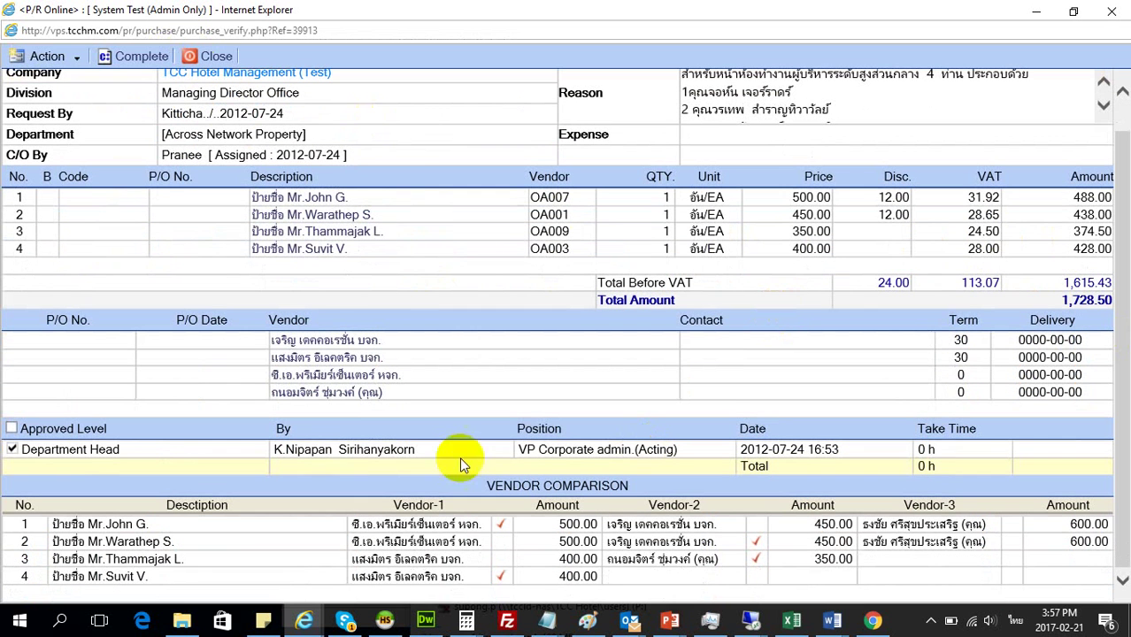
pyautogui.moveTo(279, 540); pyautogui.dragTo(664, 589)
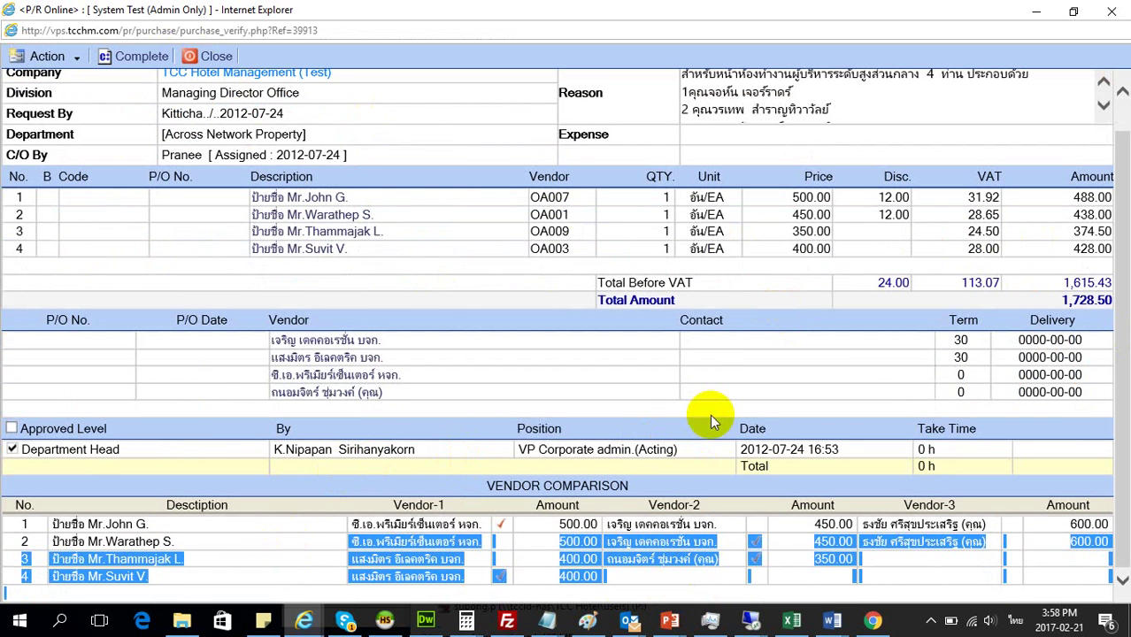
# Step: Submit a comment on the request reading "เรียน ผู้อนุมัติ" and "เนื่องจากรายการ" with a run of ก filler characters, and return to the request
pyautogui.scroll(1, 709, 414)
pyautogui.click(45, 56)
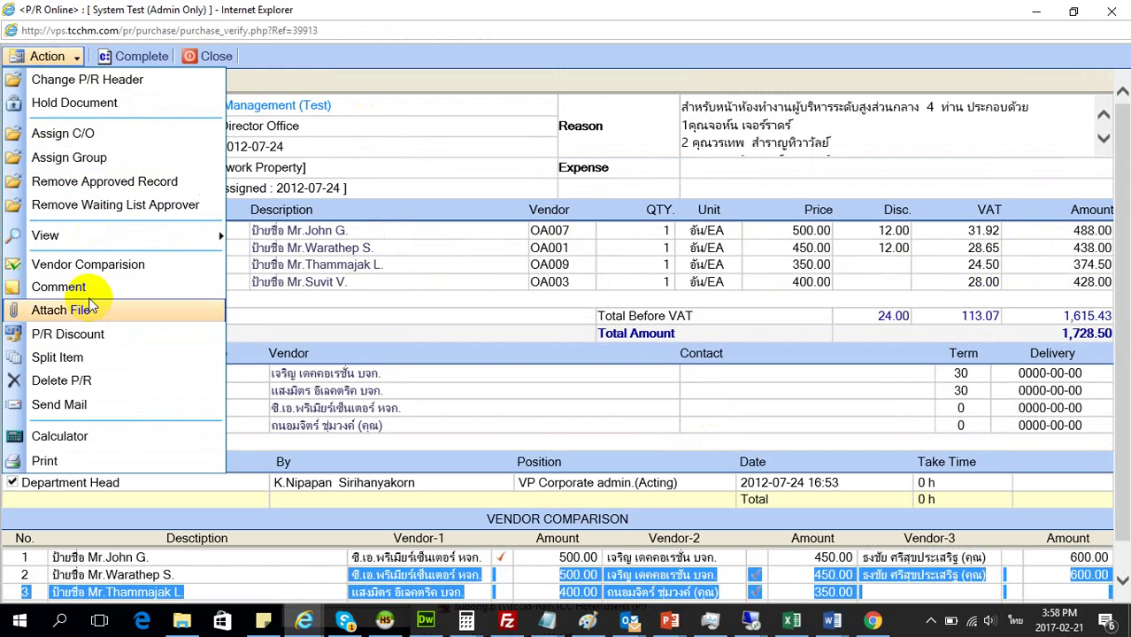
pyautogui.click(96, 290)
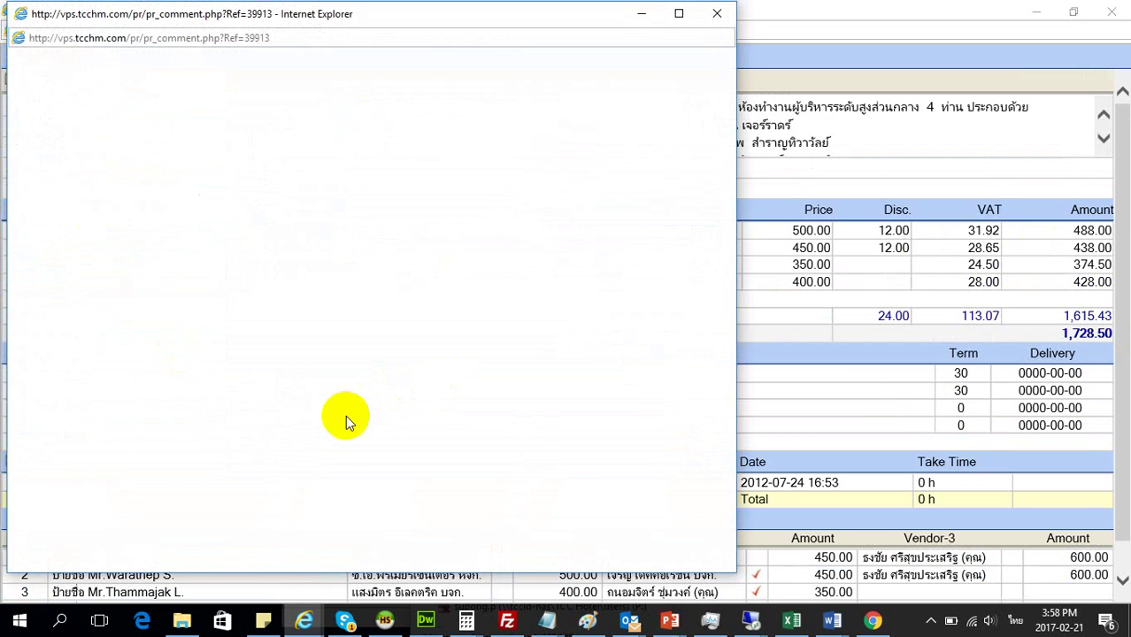
pyautogui.write('เรียน ผ')
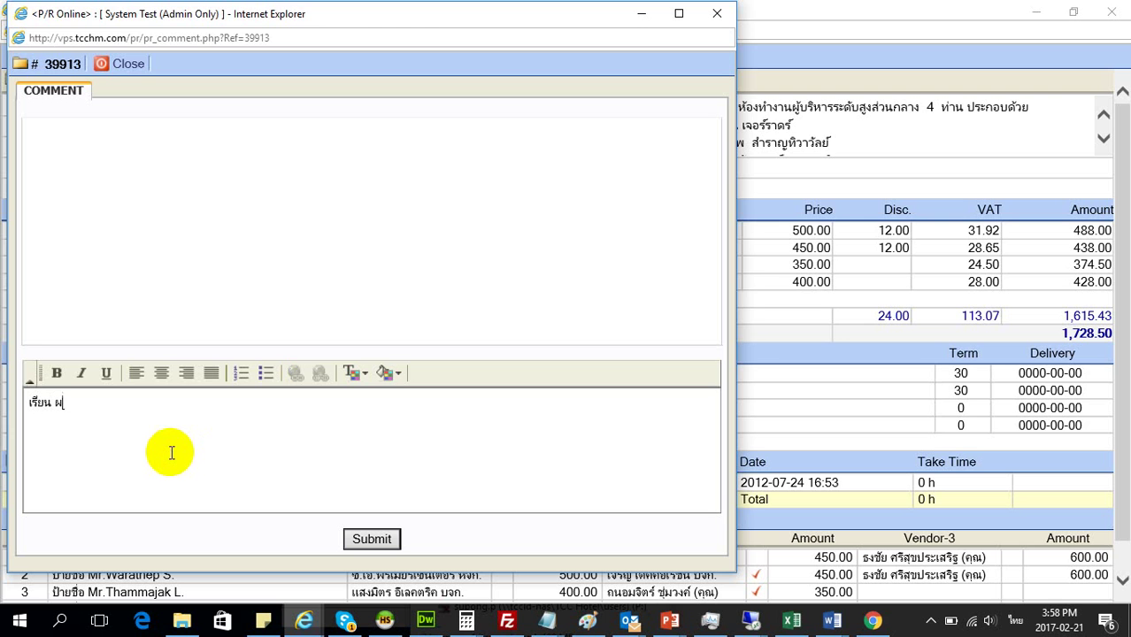
pyautogui.write('ู้อน')
pyautogui.press('F7')
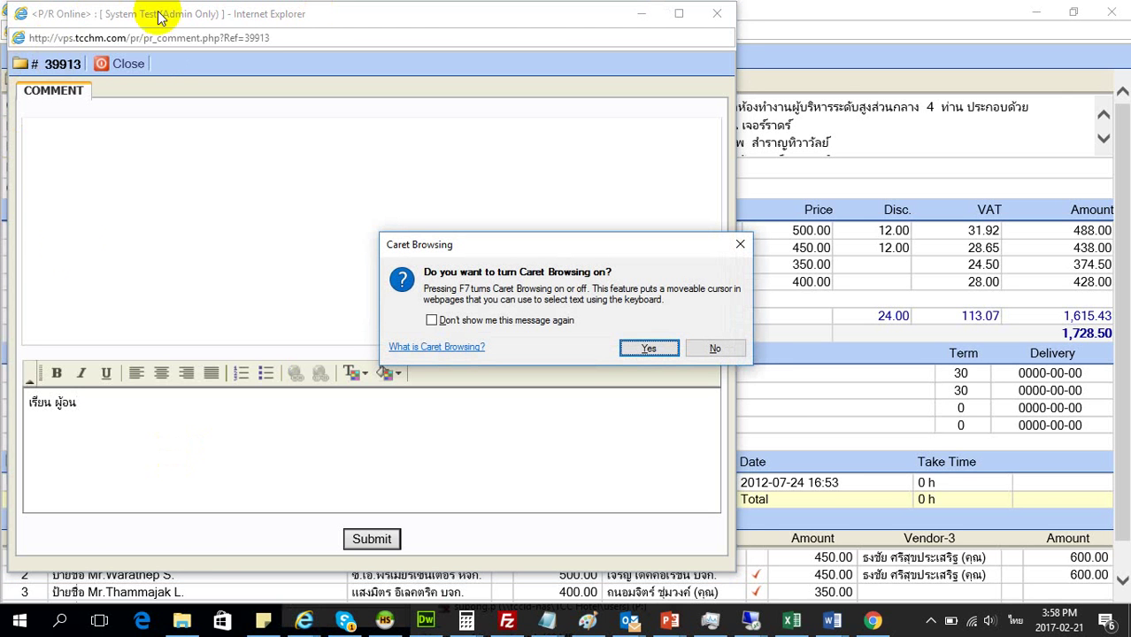
pyautogui.click(741, 244)
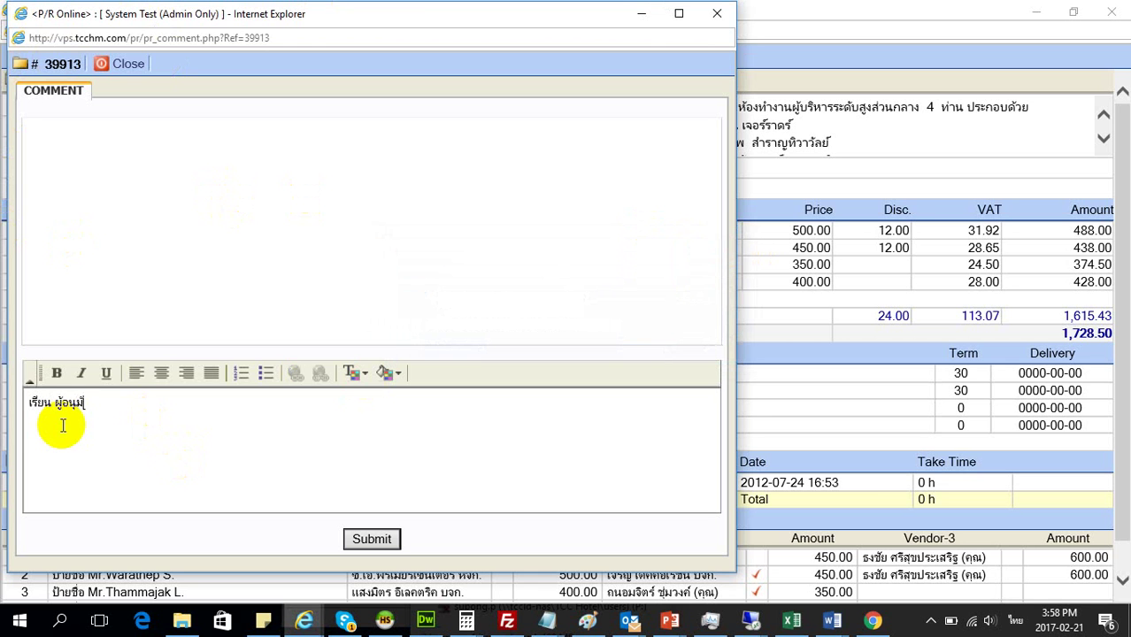
pyautogui.write('ุมัติ')
pyautogui.press('Return')
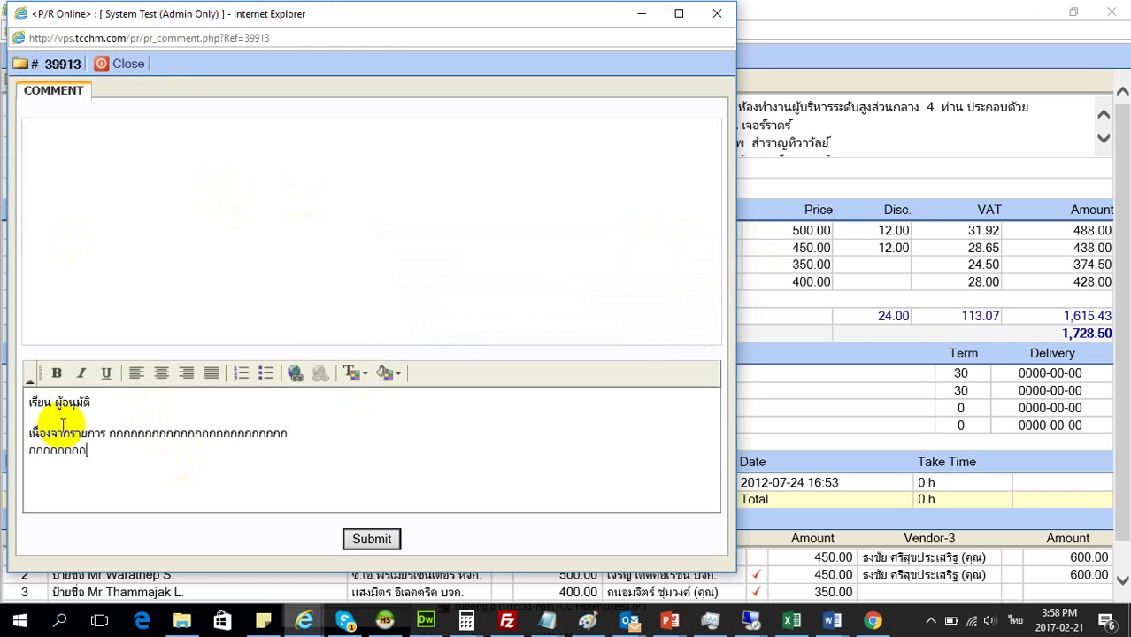
pyautogui.write('กกกกกกกกกกกกกกกกกกกกกกกกก')
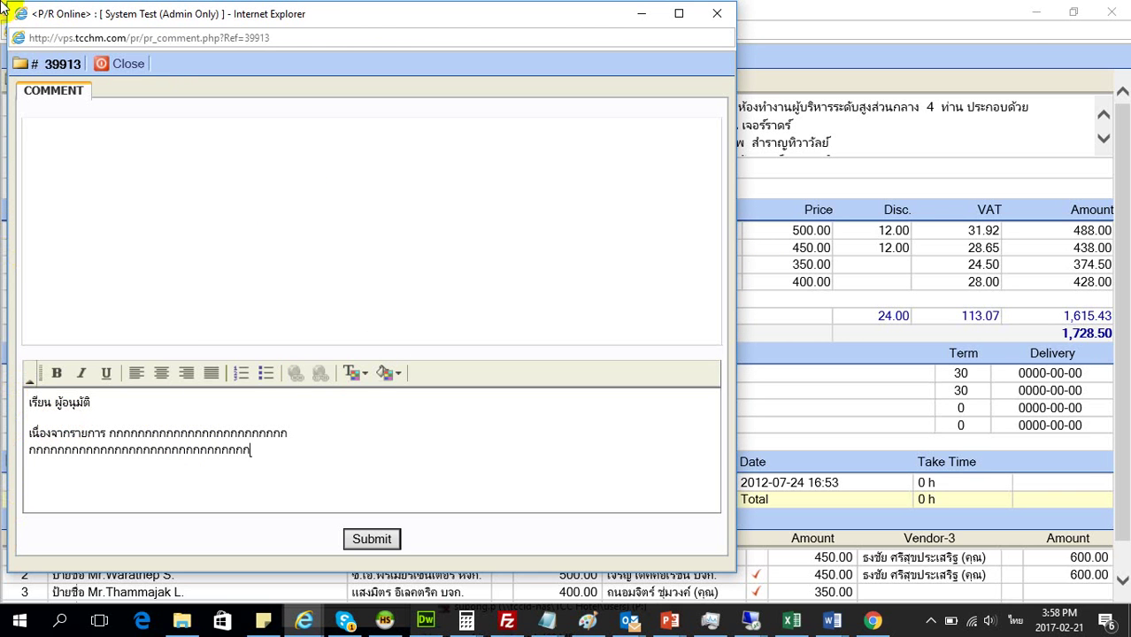
pyautogui.click(348, 540)
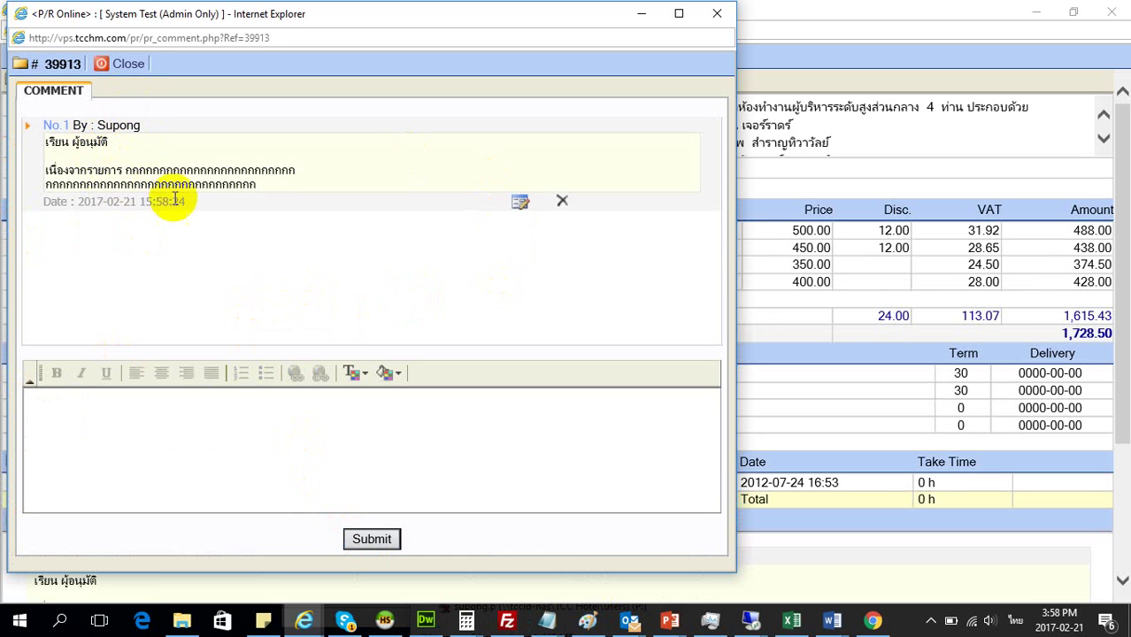
pyautogui.click(731, 18)
# Step: Review the posted comment and the first item's Vendor-2 amount in the vendor comparison table
pyautogui.scroll(-3, 586, 331)
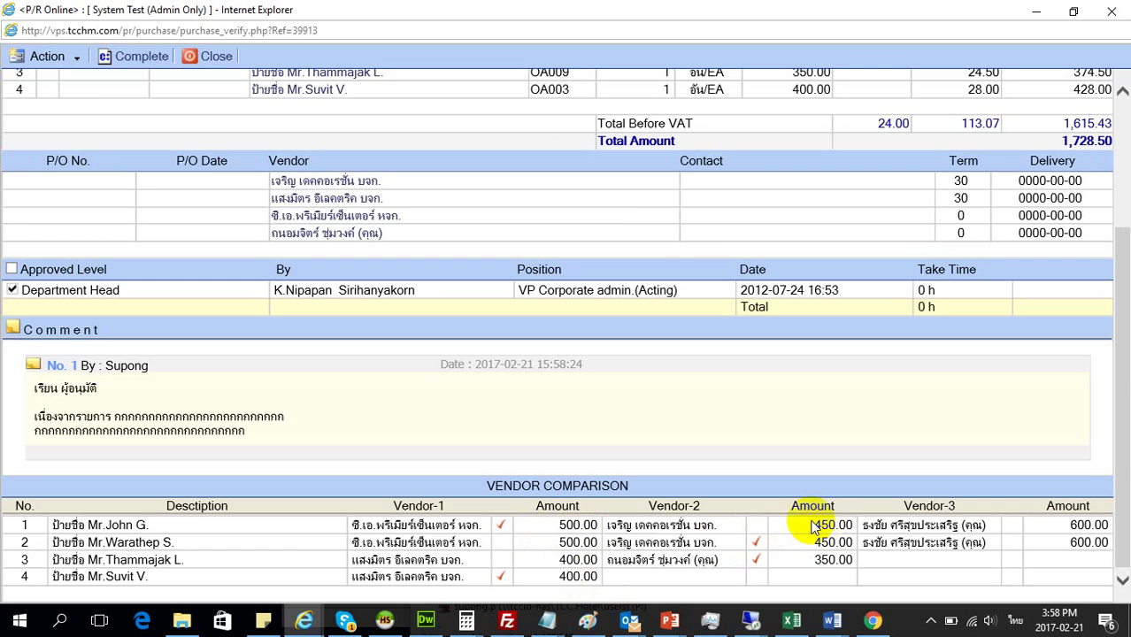
pyautogui.moveTo(813, 525); pyautogui.dragTo(852, 526)
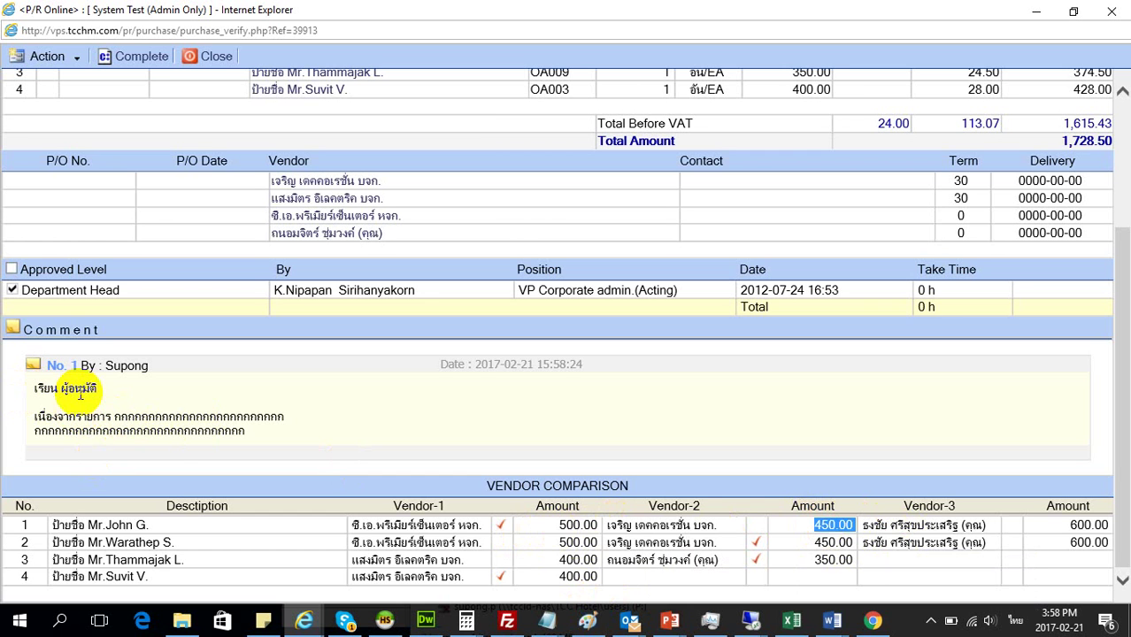
pyautogui.click(112, 420)
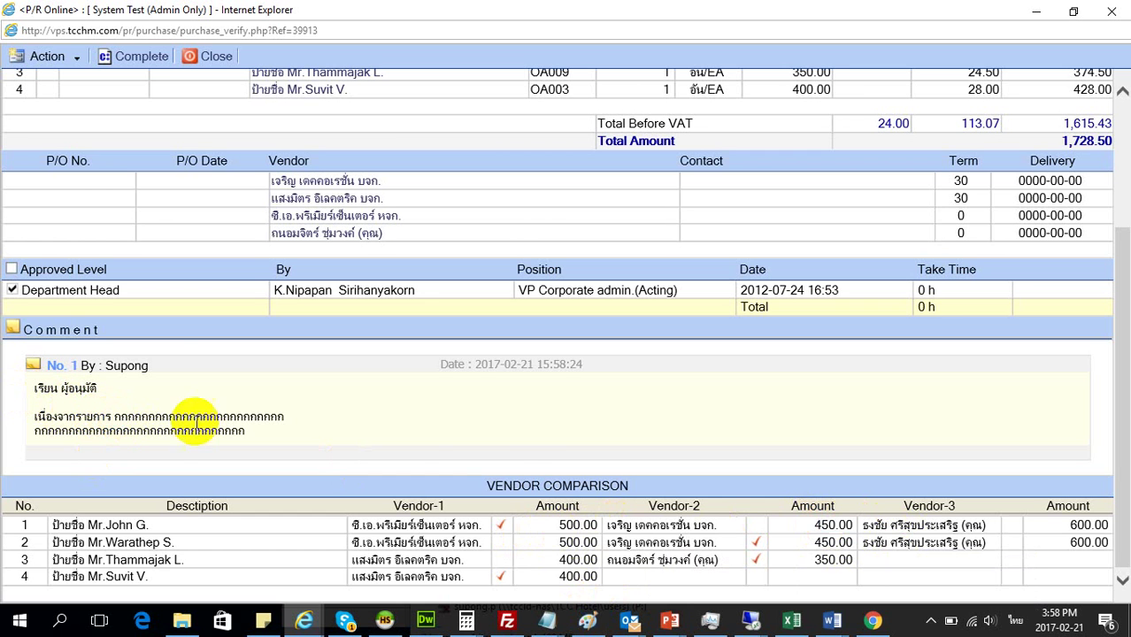
pyautogui.scroll(2, 526, 436)
pyautogui.scroll(2, 526, 435)
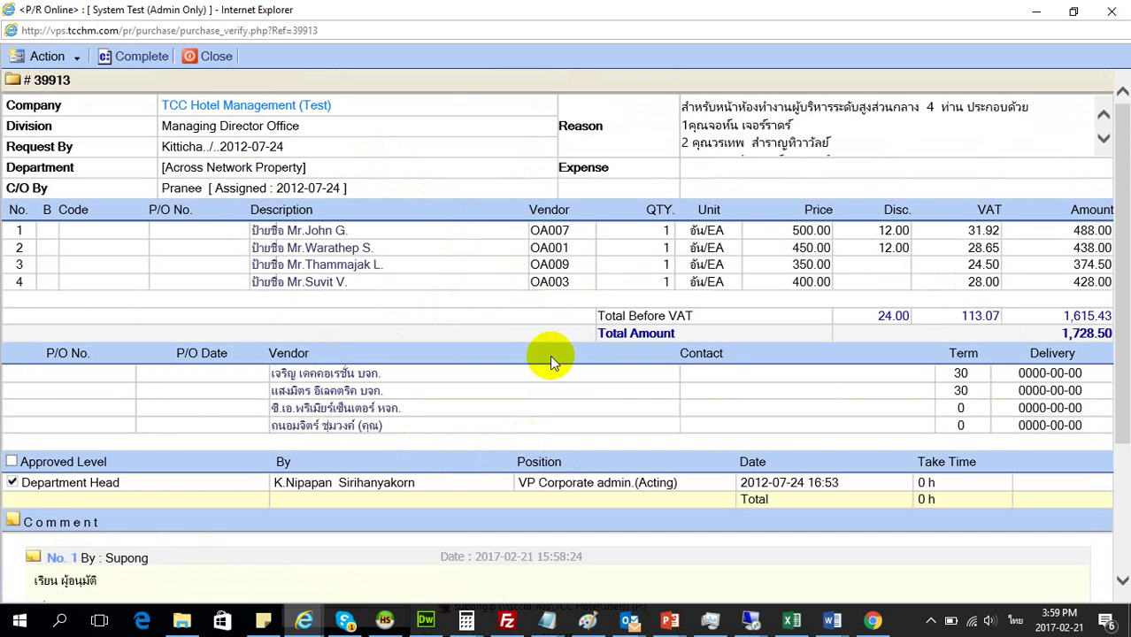
# Step: Examine the request from its item list through to the comment section, and look over the available actions
pyautogui.scroll(-3, 545, 356)
pyautogui.scroll(3, 545, 356)
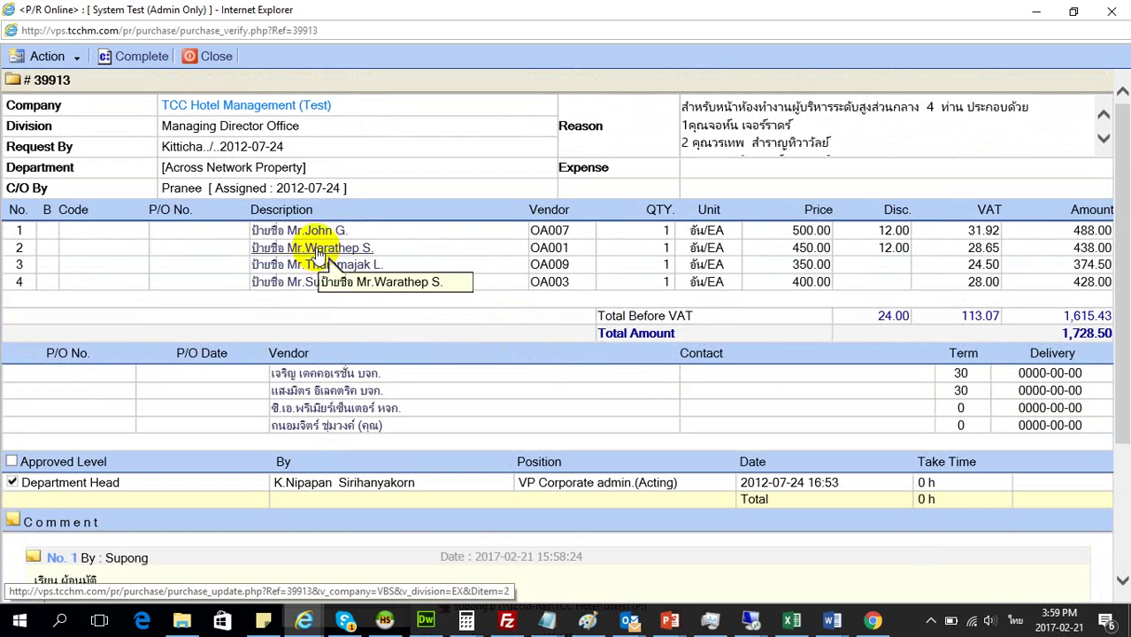
pyautogui.scroll(-2, 404, 354)
pyautogui.scroll(1, 407, 363)
pyautogui.scroll(1, 411, 371)
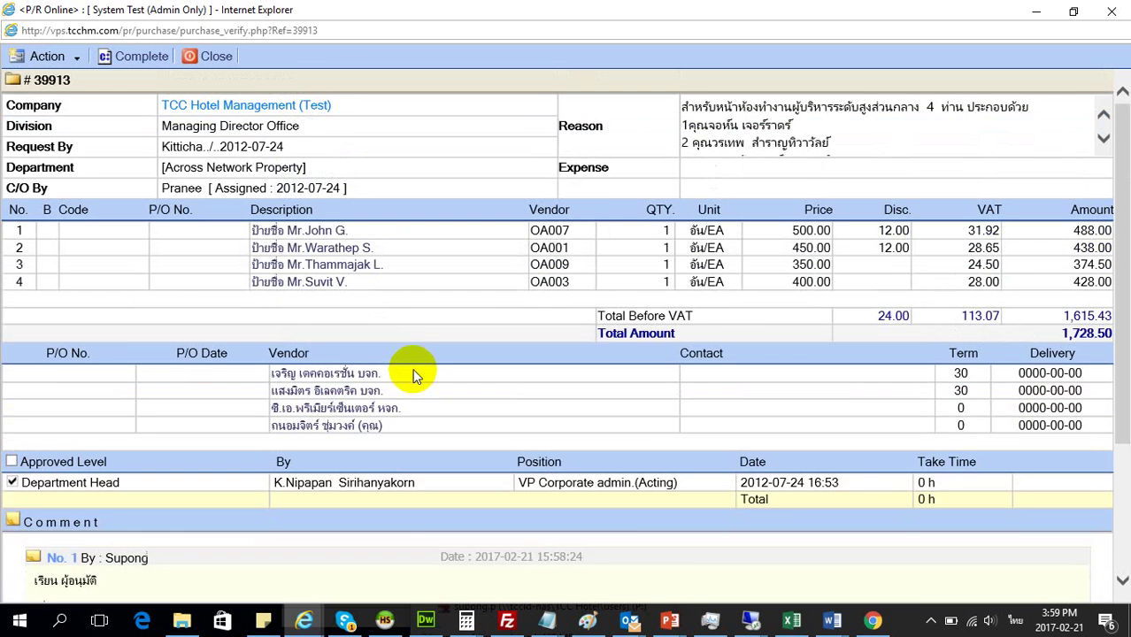
pyautogui.scroll(-2, 412, 374)
pyautogui.scroll(2, 414, 373)
pyautogui.scroll(-2, 633, 486)
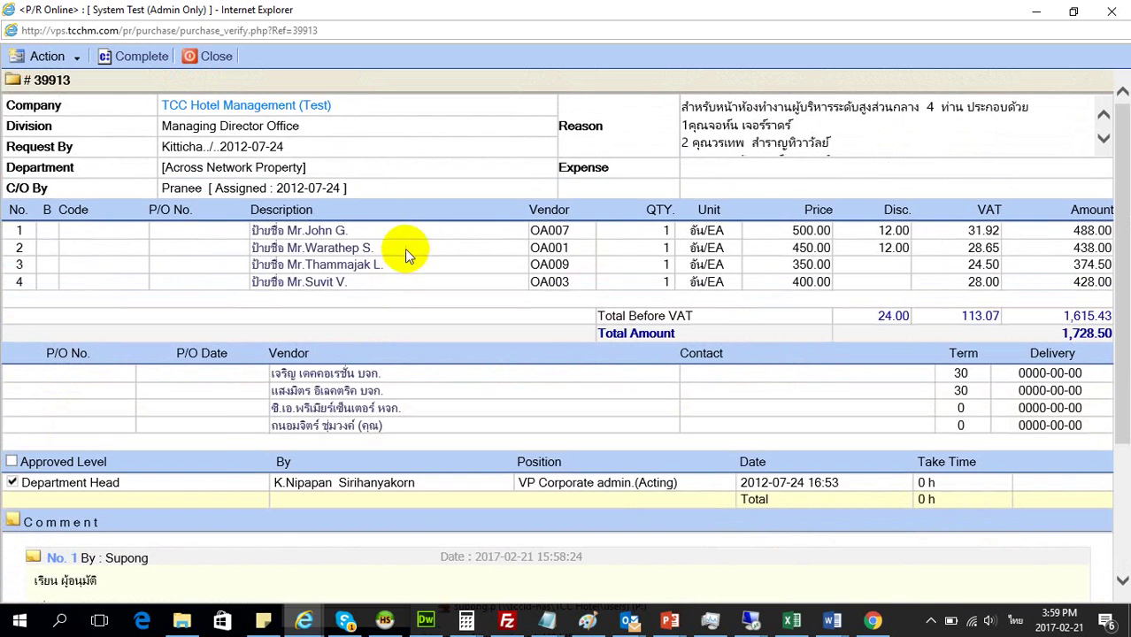
pyautogui.scroll(2, 404, 249)
pyautogui.click(36, 54)
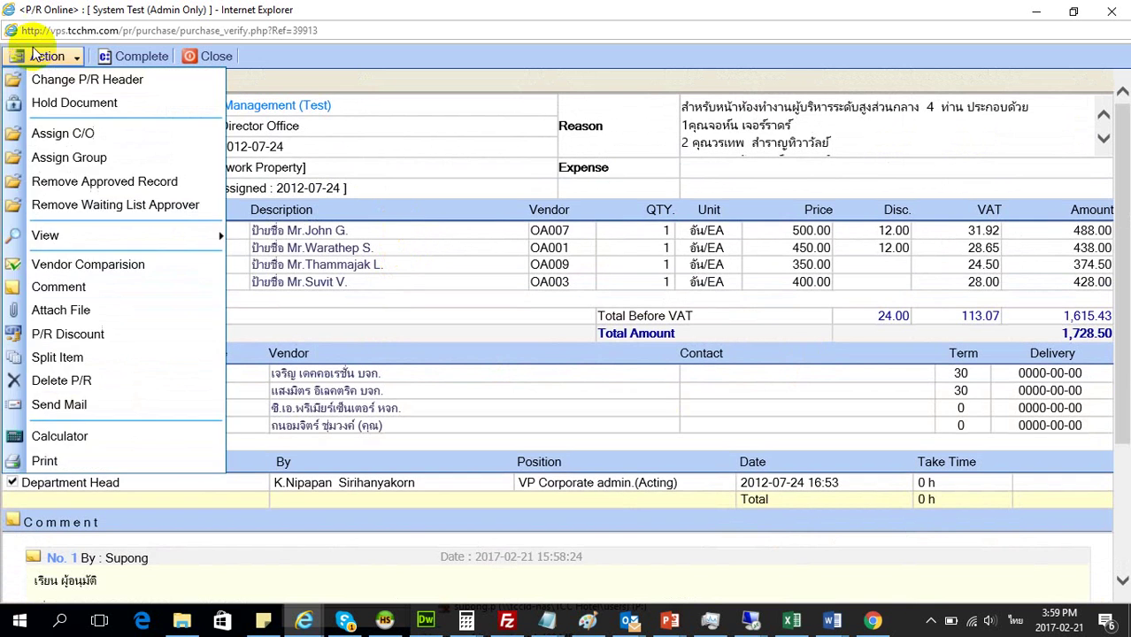
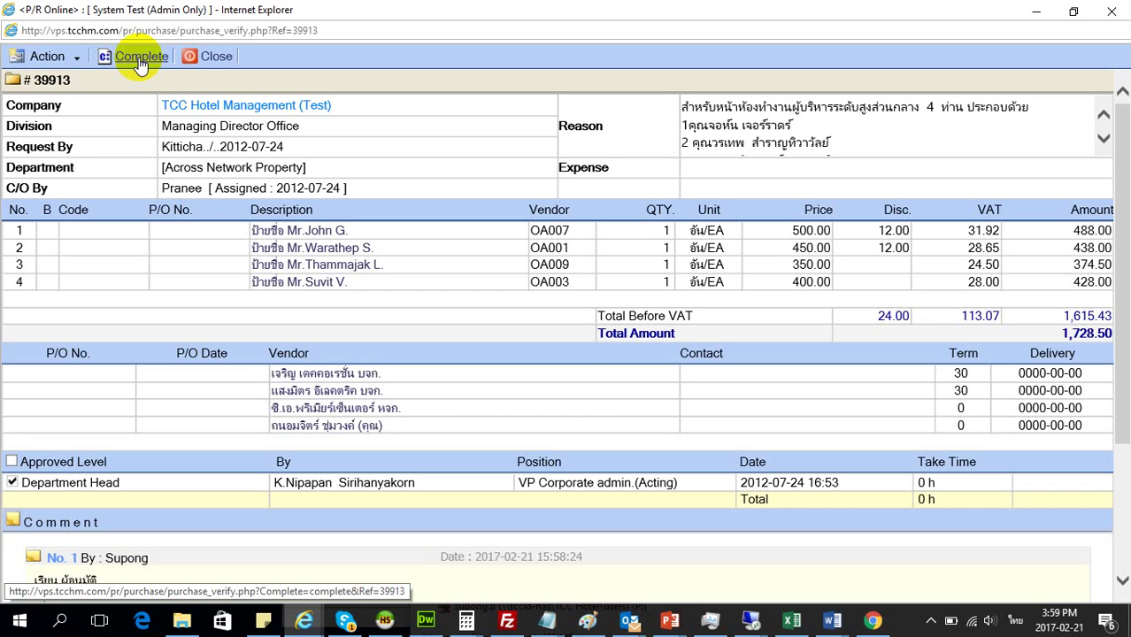
# Step: Mark the purchase request as complete, confirm the status change, and move the Automatic Sent to Approver window clear of the navigation tree
pyautogui.click(138, 60)
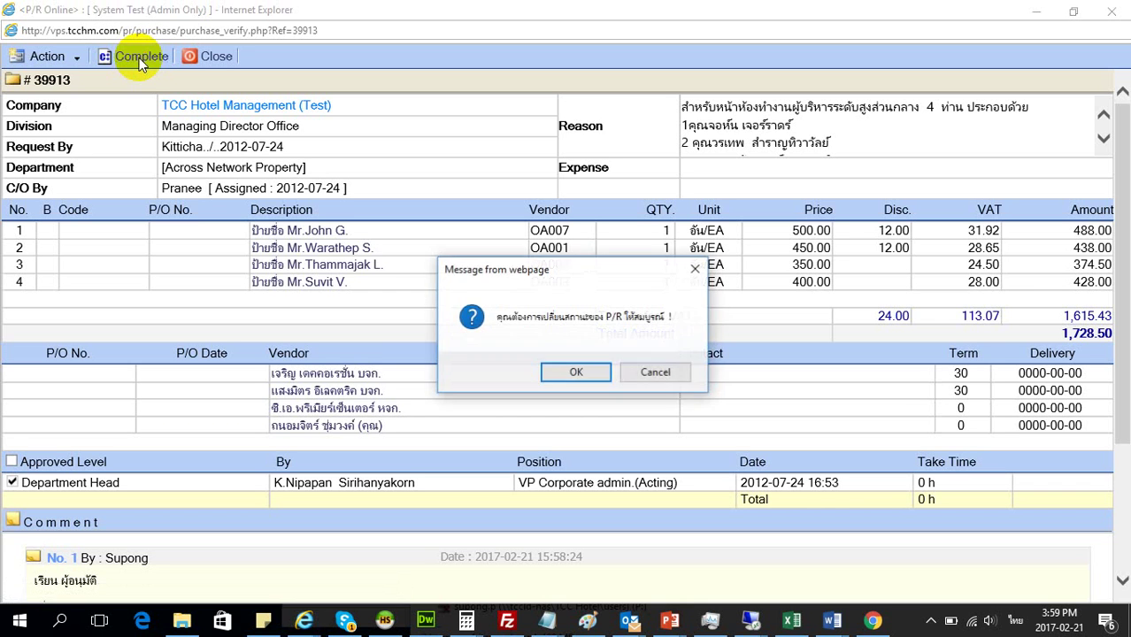
pyautogui.click(579, 373)
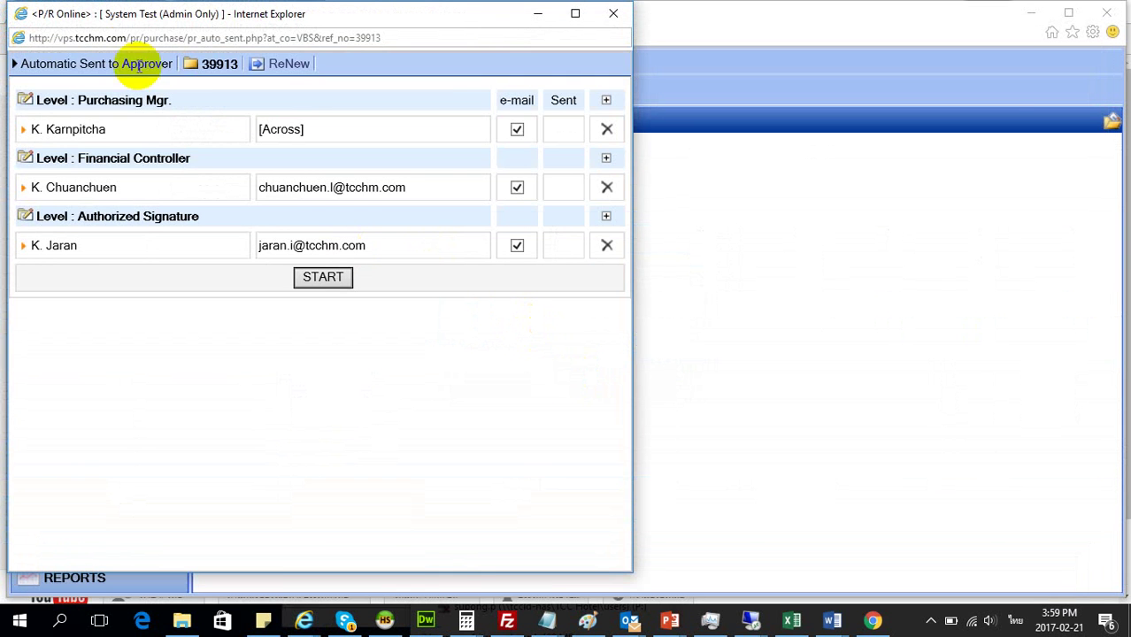
pyautogui.moveTo(156, 14); pyautogui.dragTo(519, 36)
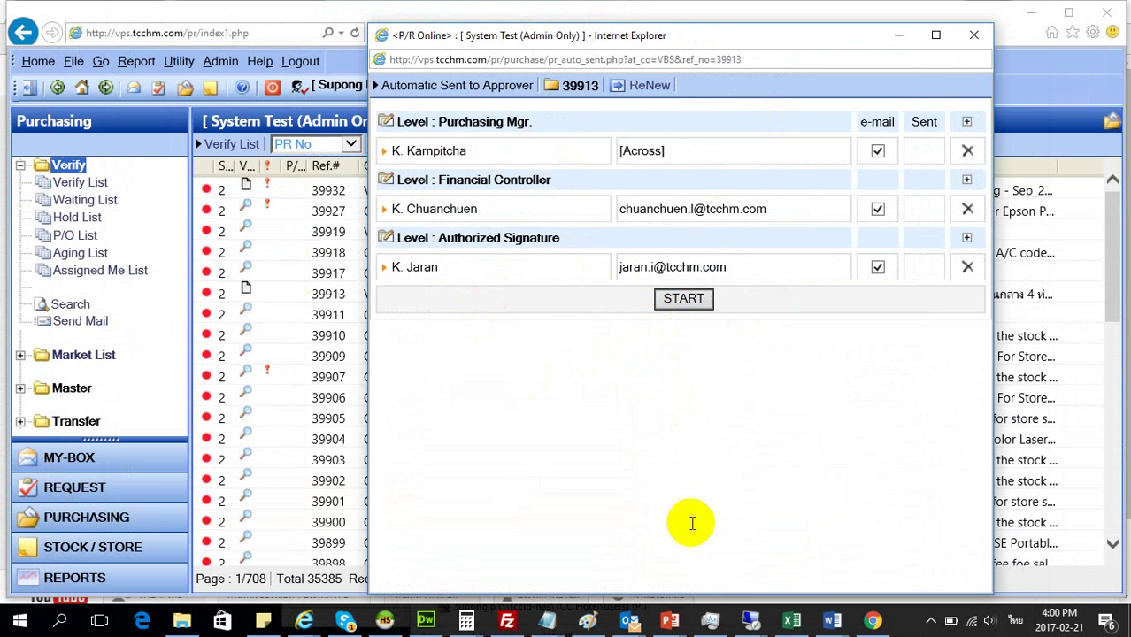
# Step: Switch to the pr-online_2 presentation in PowerPoint and show slide 8, PR-Online Process
pyautogui.moveTo(669, 624)
pyautogui.moveTo(703, 575)
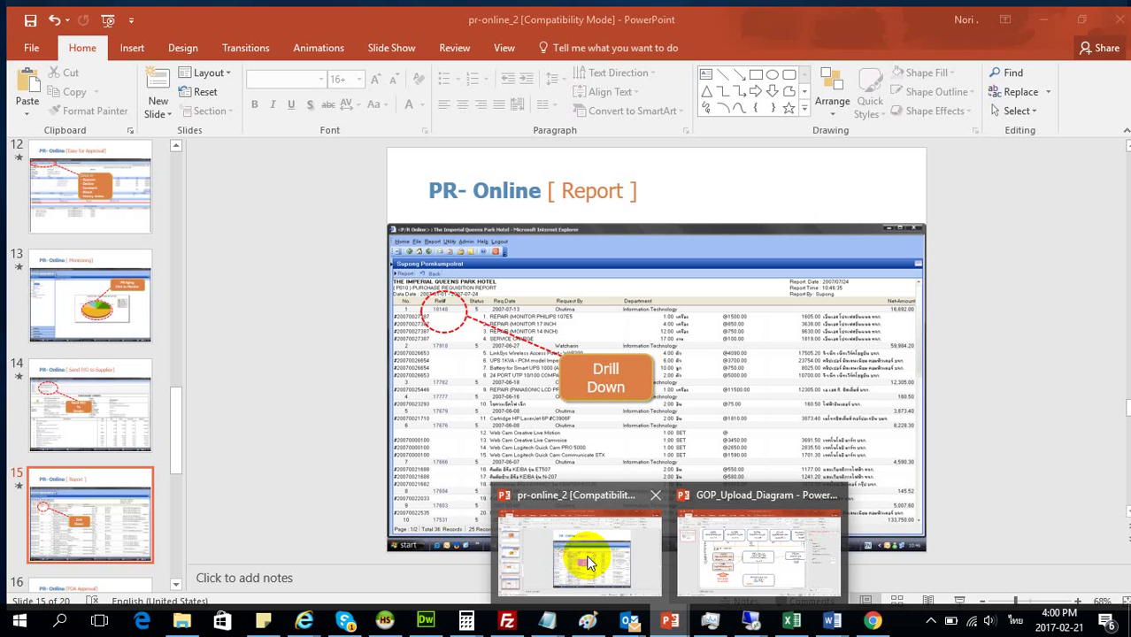
pyautogui.click(590, 563)
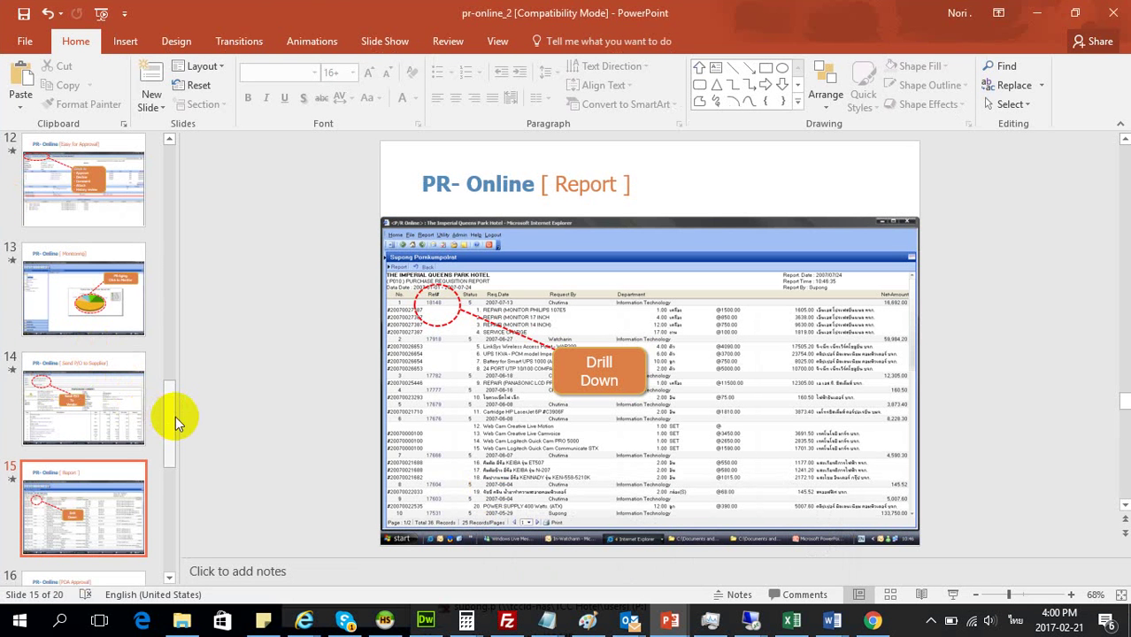
pyautogui.moveTo(175, 416); pyautogui.dragTo(170, 306)
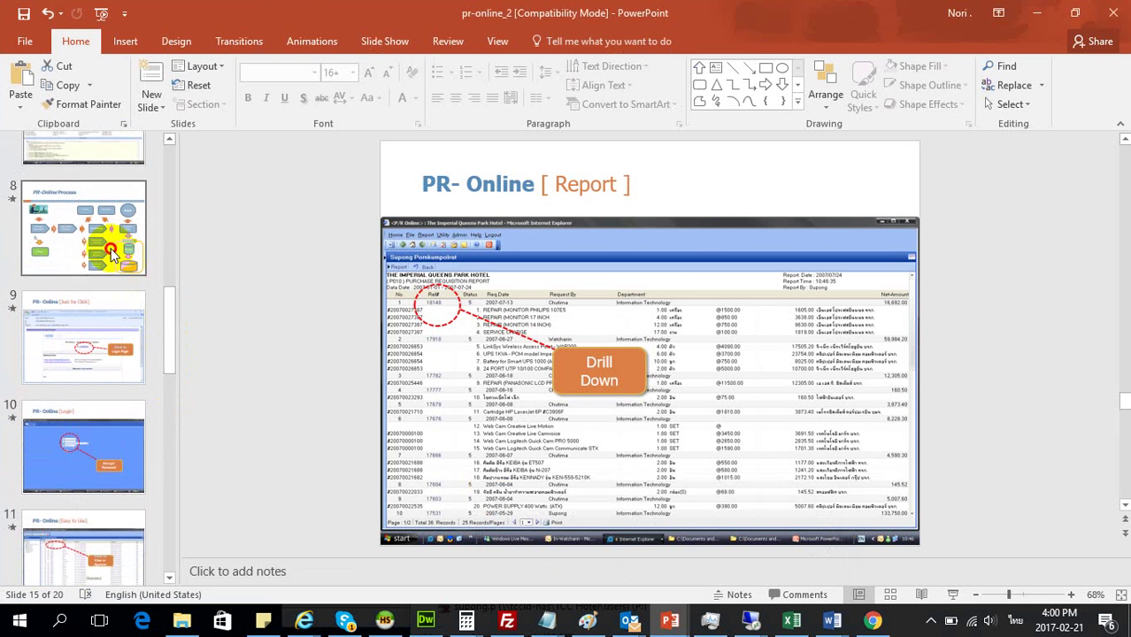
pyautogui.click(111, 254)
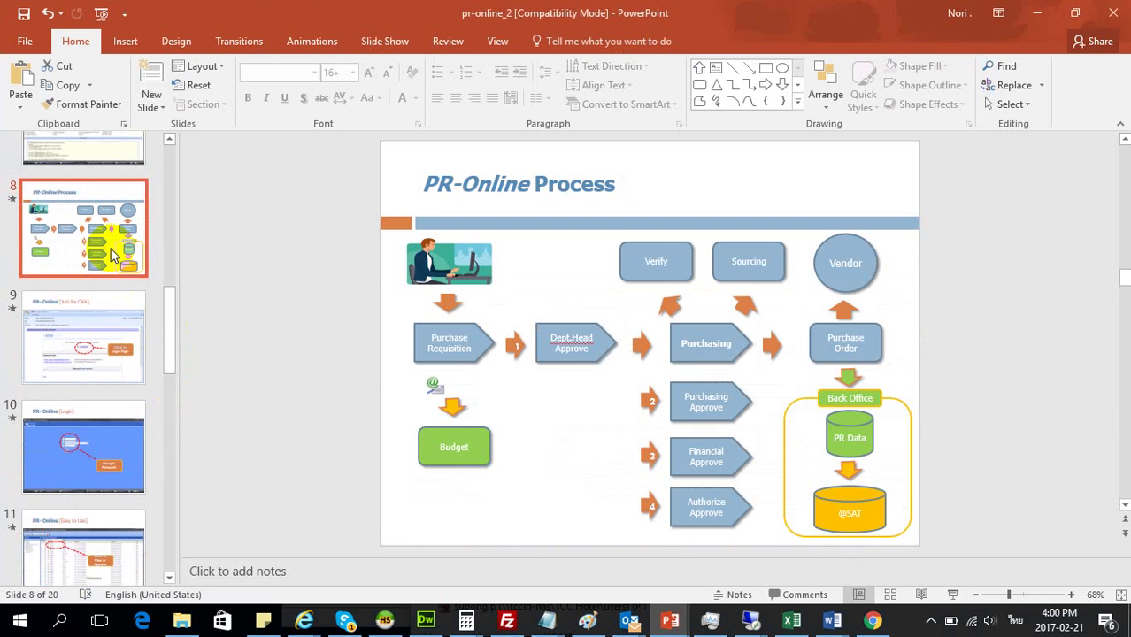
# Step: Examine the Purchasing stage of the process diagram together with its Verify and Sourcing branches
pyautogui.click(705, 346)
pyautogui.click(663, 268)
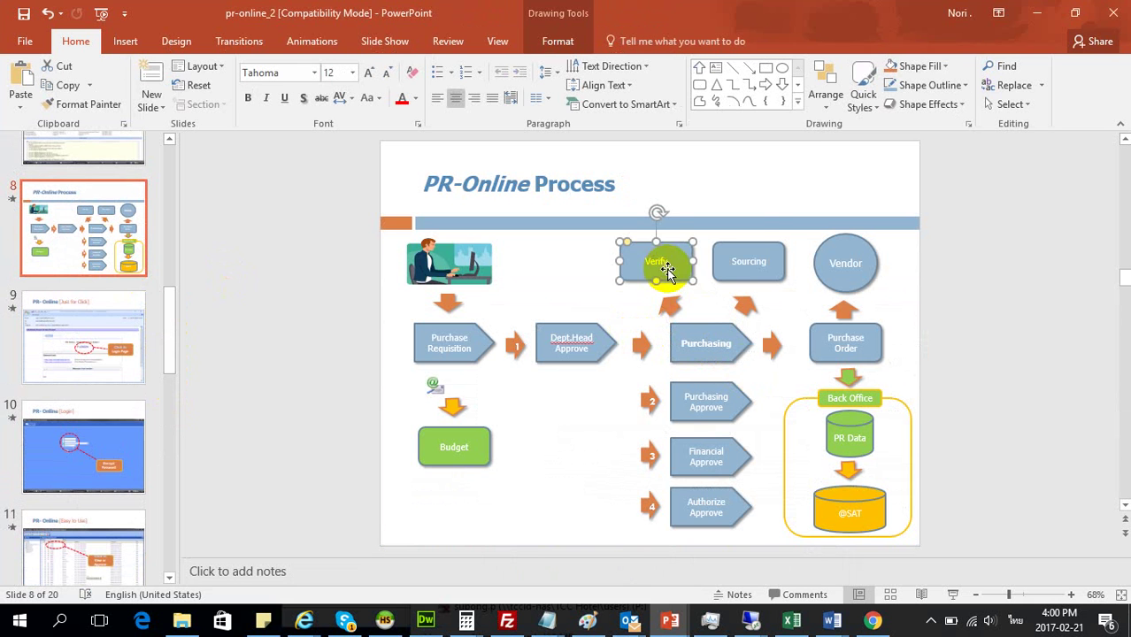
pyautogui.click(742, 256)
pyautogui.click(664, 263)
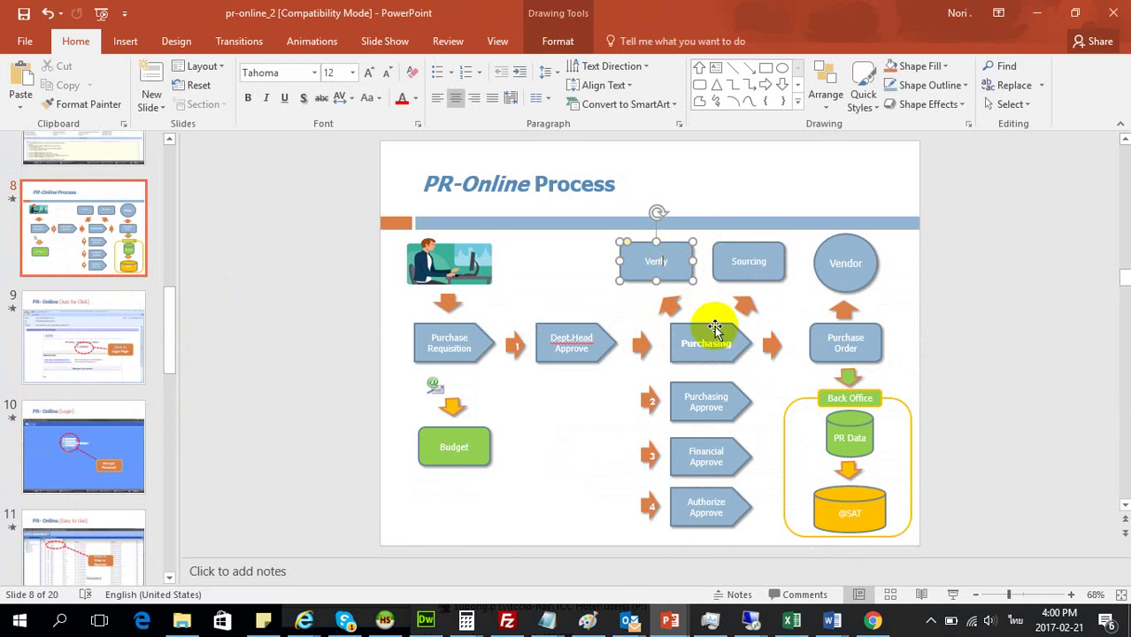
pyautogui.click(716, 337)
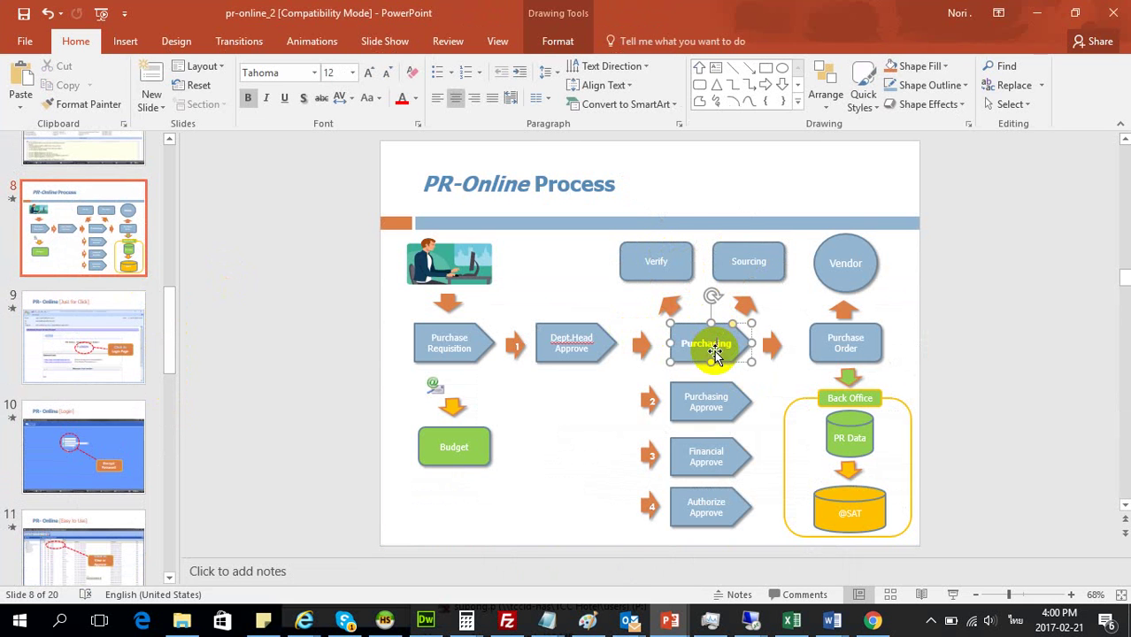
# Step: Trace the approval sequence in the process diagram through Purchasing Approve, Financial Approve and Authorize Approve
pyautogui.click(705, 403)
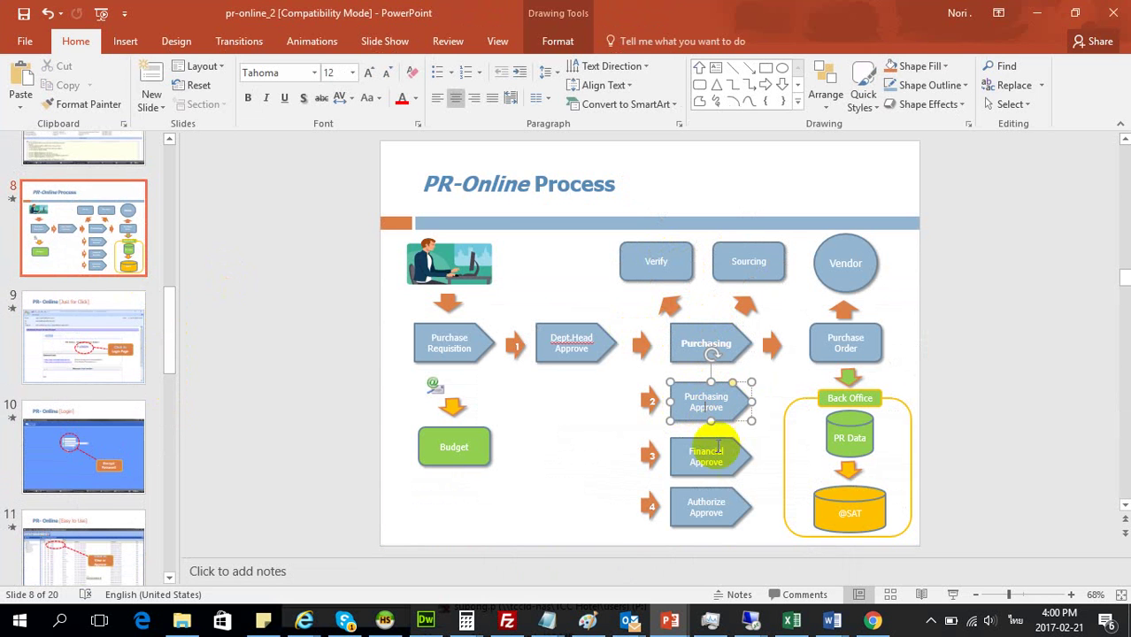
pyautogui.click(712, 509)
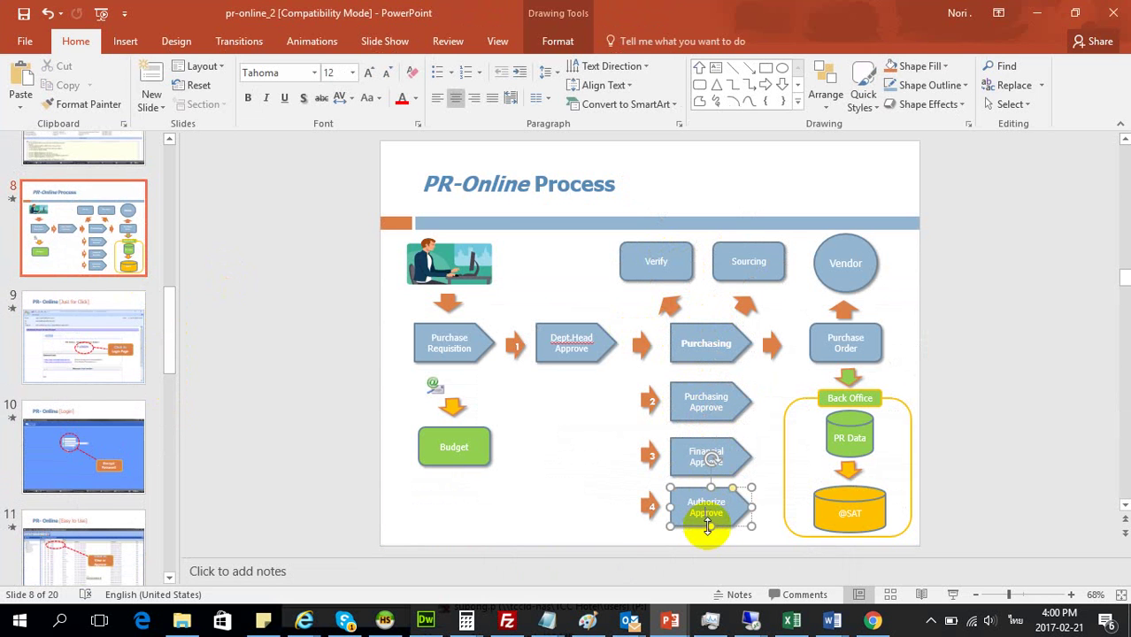
pyautogui.click(709, 400)
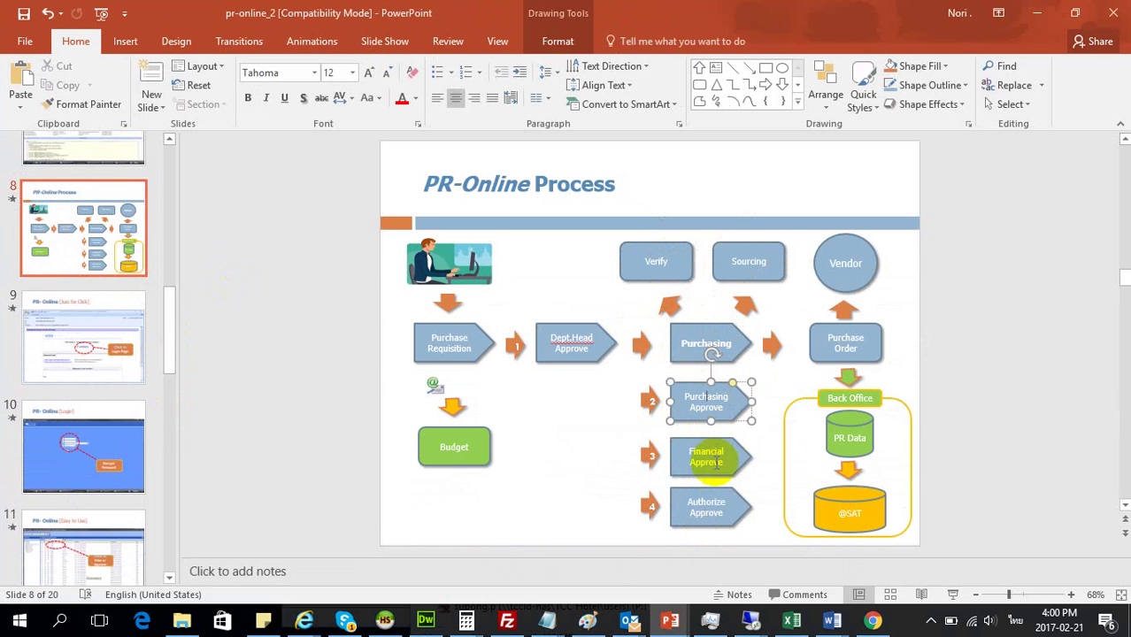
pyautogui.click(708, 457)
pyautogui.click(708, 503)
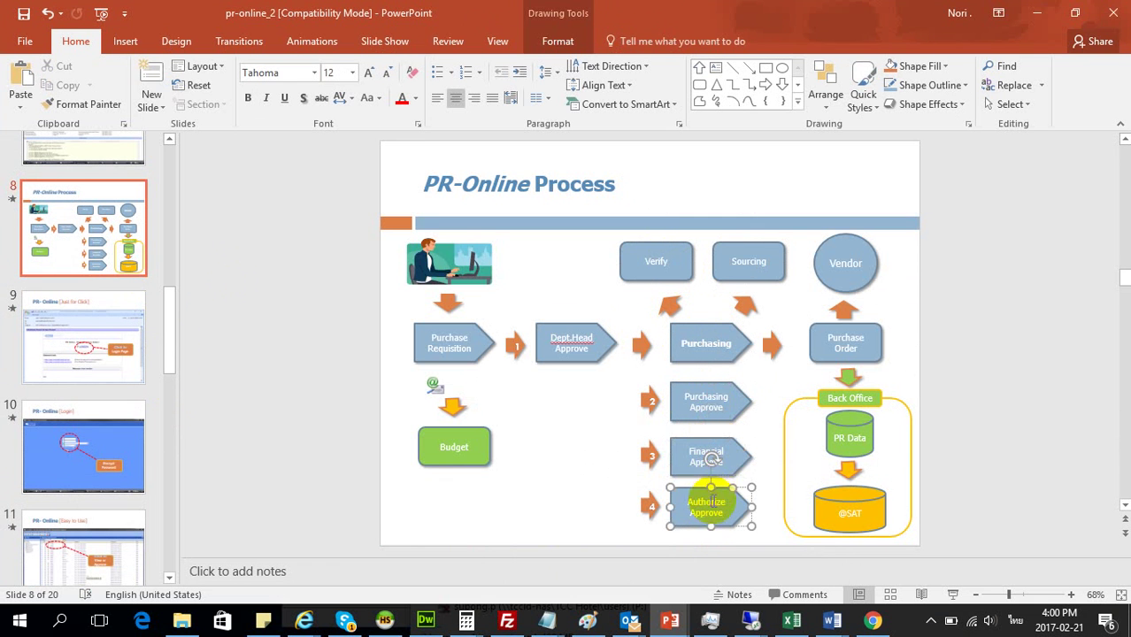
pyautogui.click(708, 400)
pyautogui.click(710, 456)
pyautogui.click(703, 509)
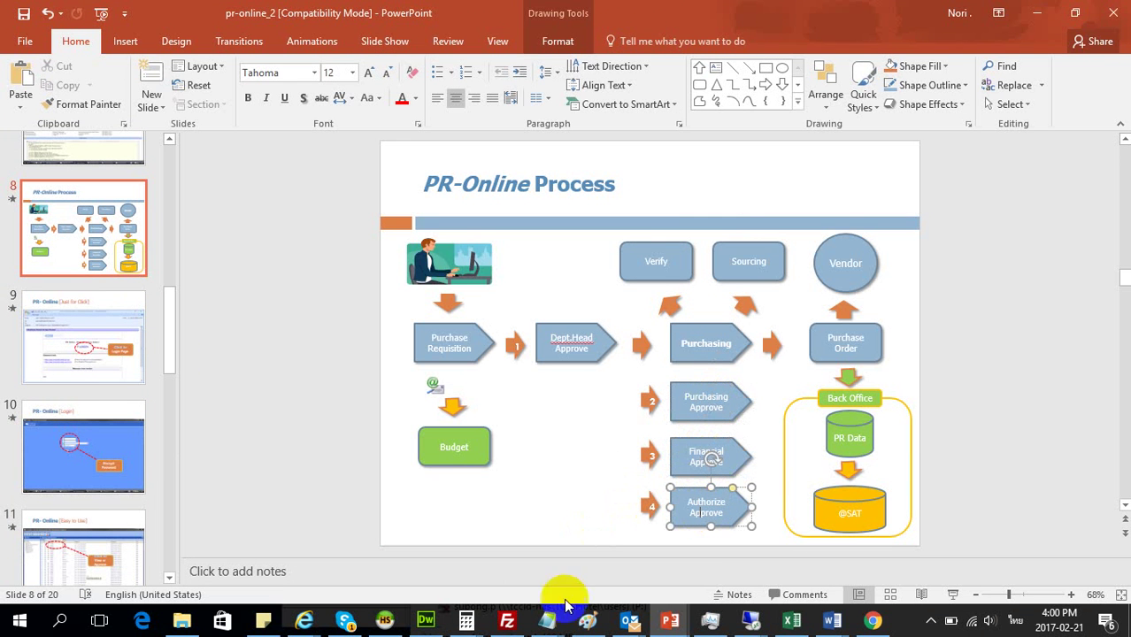
# Step: Switch back to the P/R Online approver window in Internet Explorer and review its Automatic Sent to Approver heading
pyautogui.click(301, 617)
pyautogui.click(394, 581)
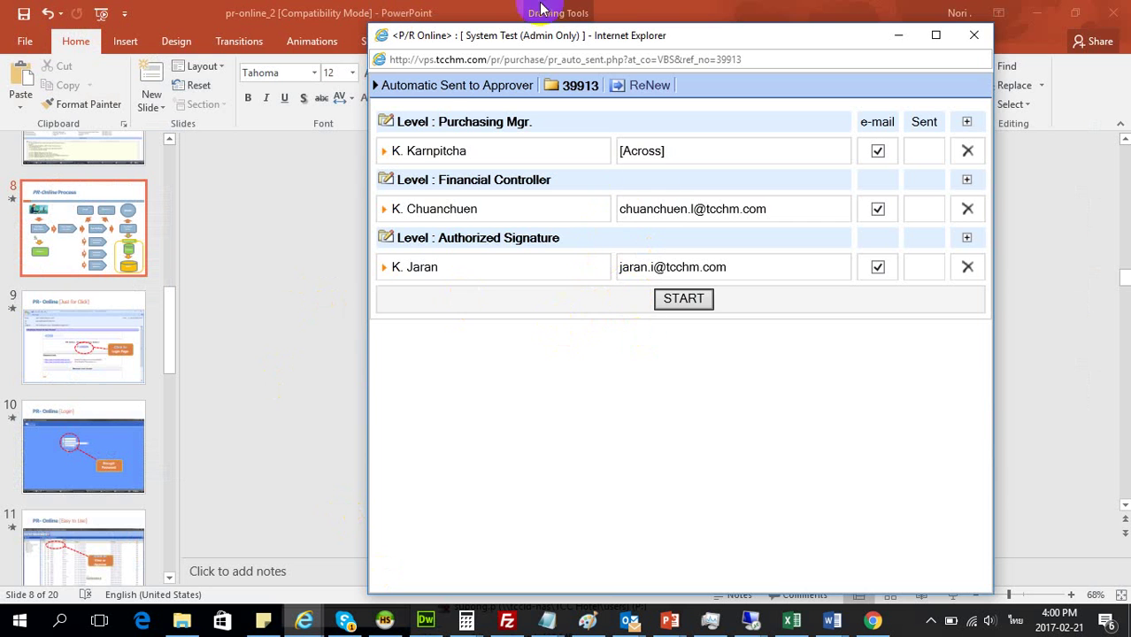
pyautogui.moveTo(384, 80); pyautogui.dragTo(523, 82)
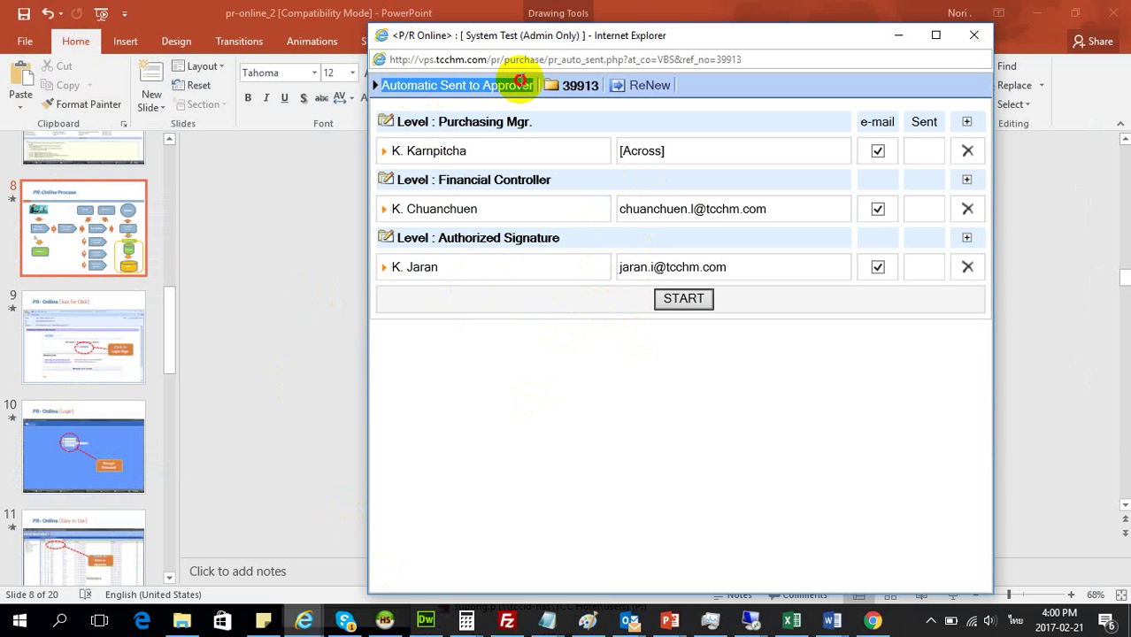
pyautogui.click(537, 343)
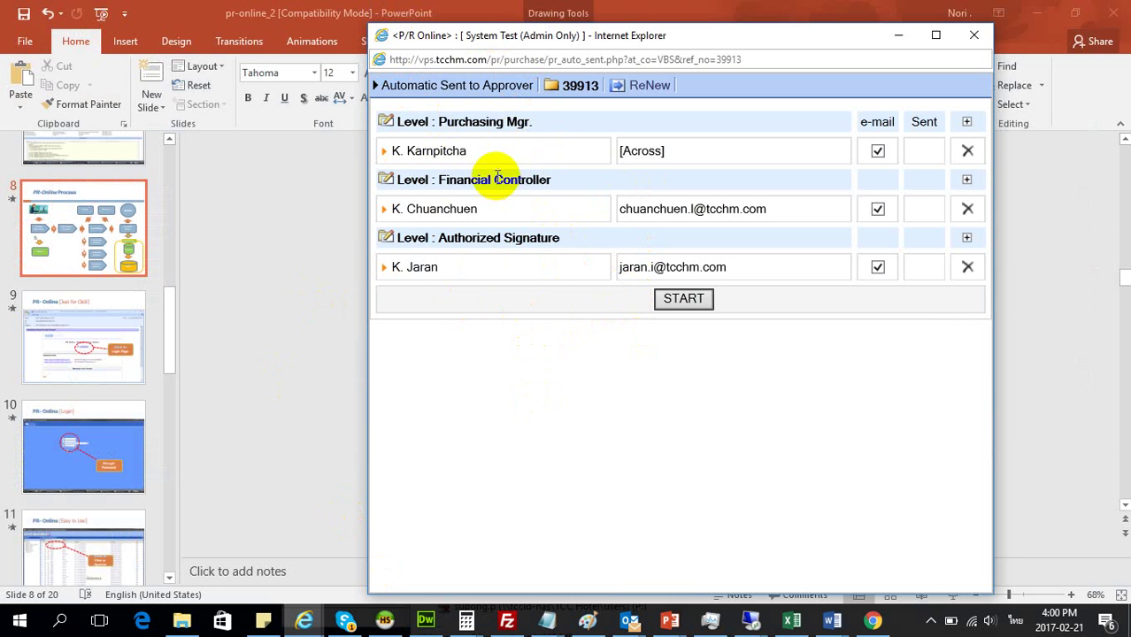
# Step: Review the Purchasing Mgr., Financial Controller and Authorized Signature level headings in the approver window
pyautogui.doubleClick(529, 124)
pyautogui.moveTo(534, 125); pyautogui.dragTo(397, 127)
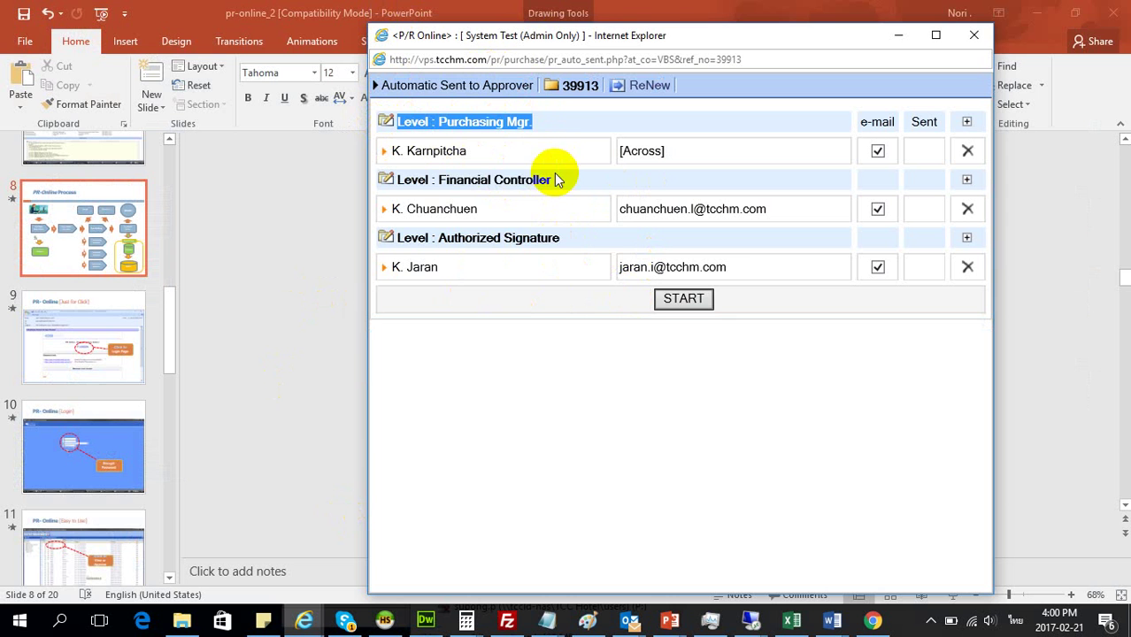
pyautogui.moveTo(554, 180); pyautogui.dragTo(397, 180)
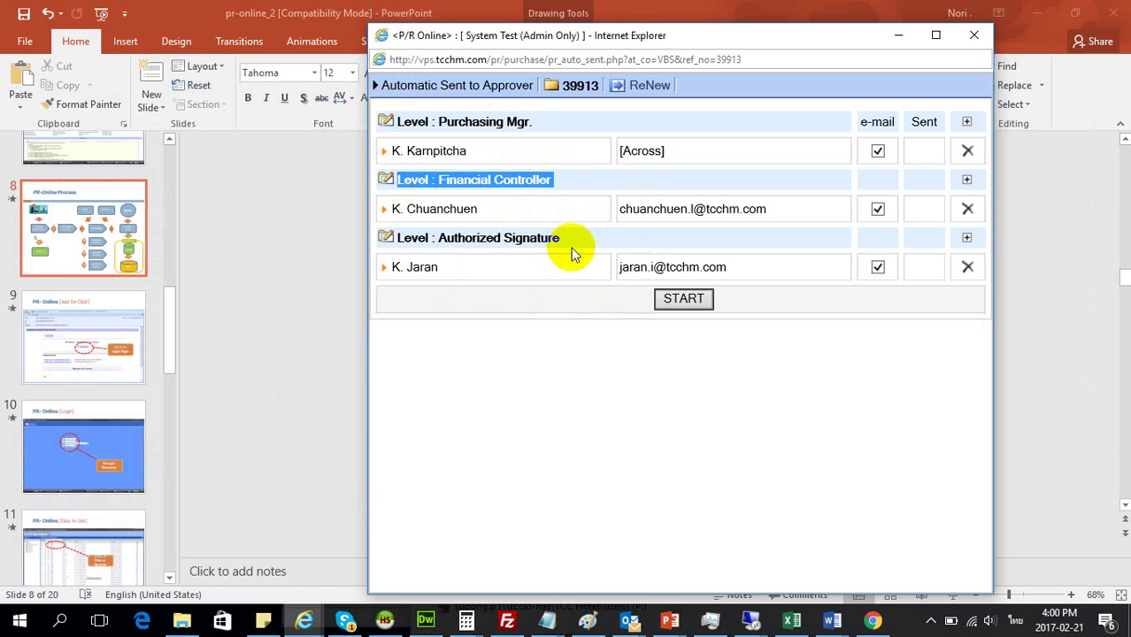
pyautogui.moveTo(575, 240); pyautogui.dragTo(404, 225)
pyautogui.click(656, 332)
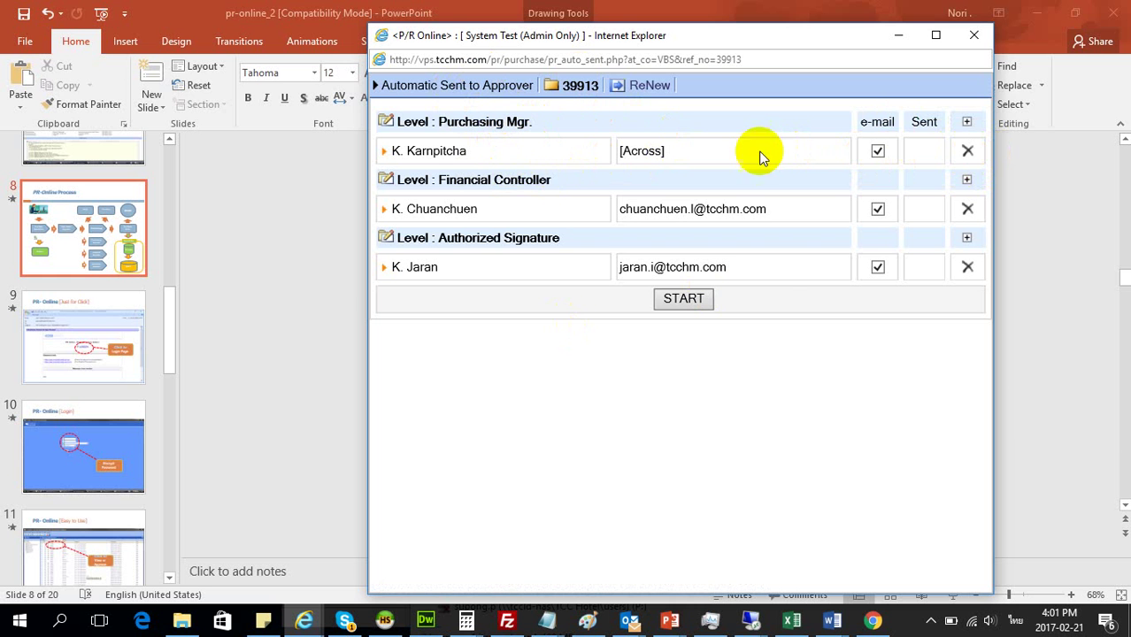
# Step: Minimize PowerPoint, reposition the approver window over the Verify List and review its Automatic Sent to Approver heading
pyautogui.click(1038, 14)
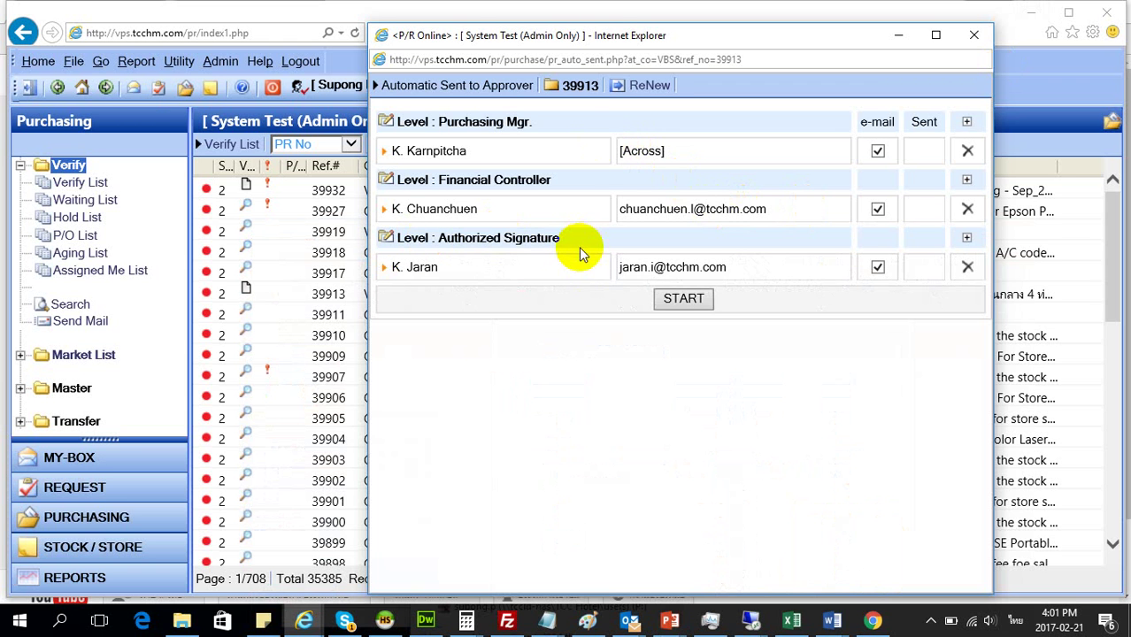
pyautogui.moveTo(604, 38); pyautogui.dragTo(551, 25)
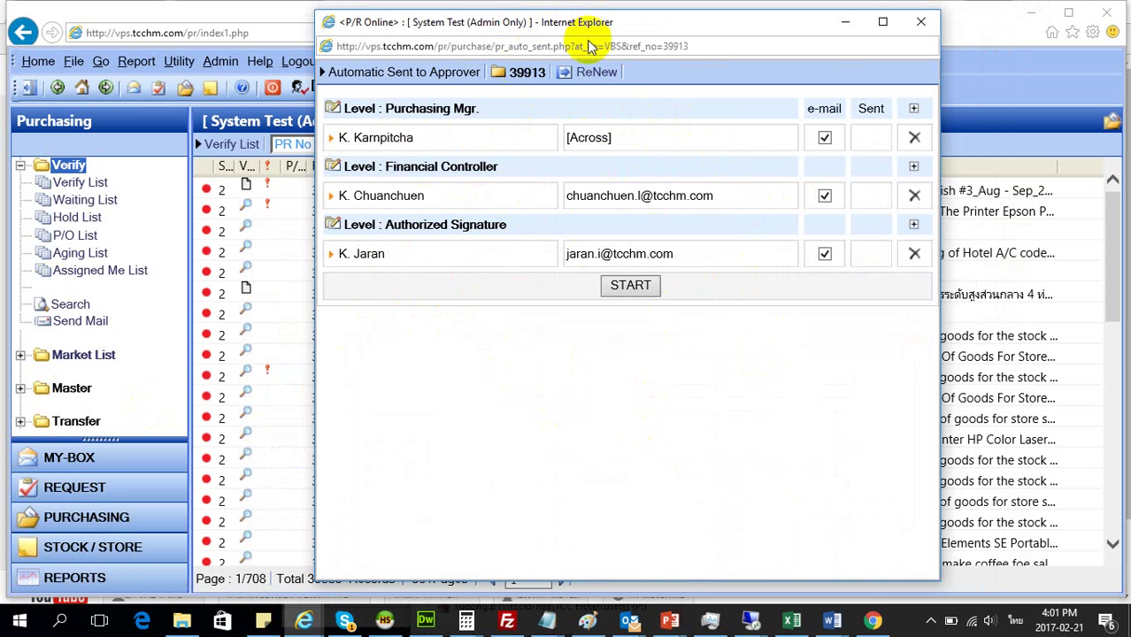
pyautogui.click(333, 71)
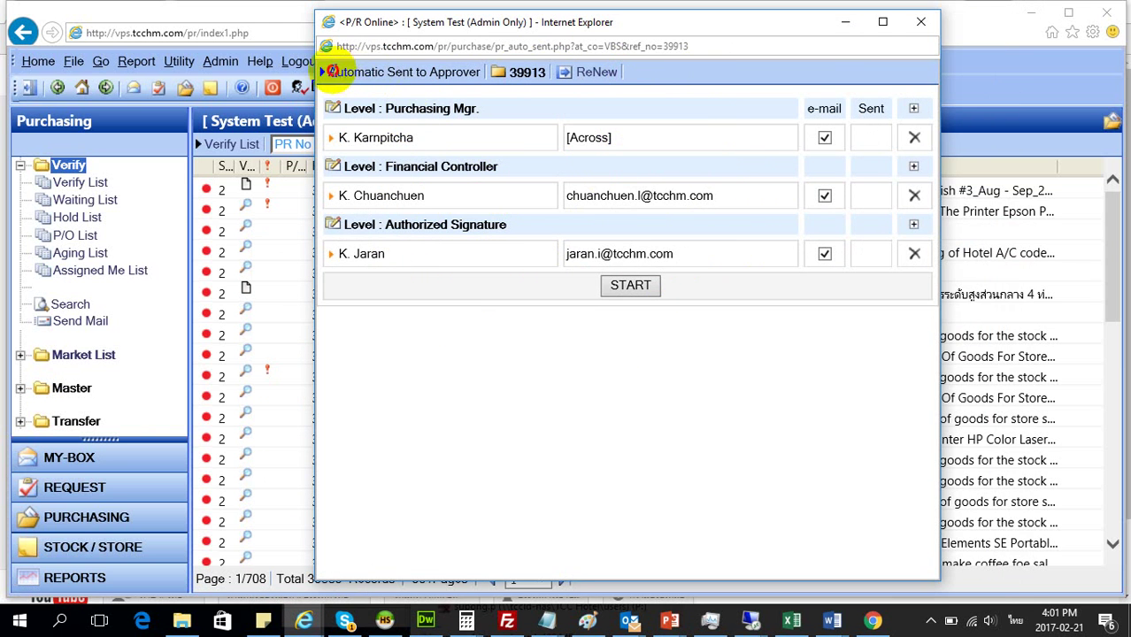
pyautogui.moveTo(332, 71); pyautogui.dragTo(454, 71)
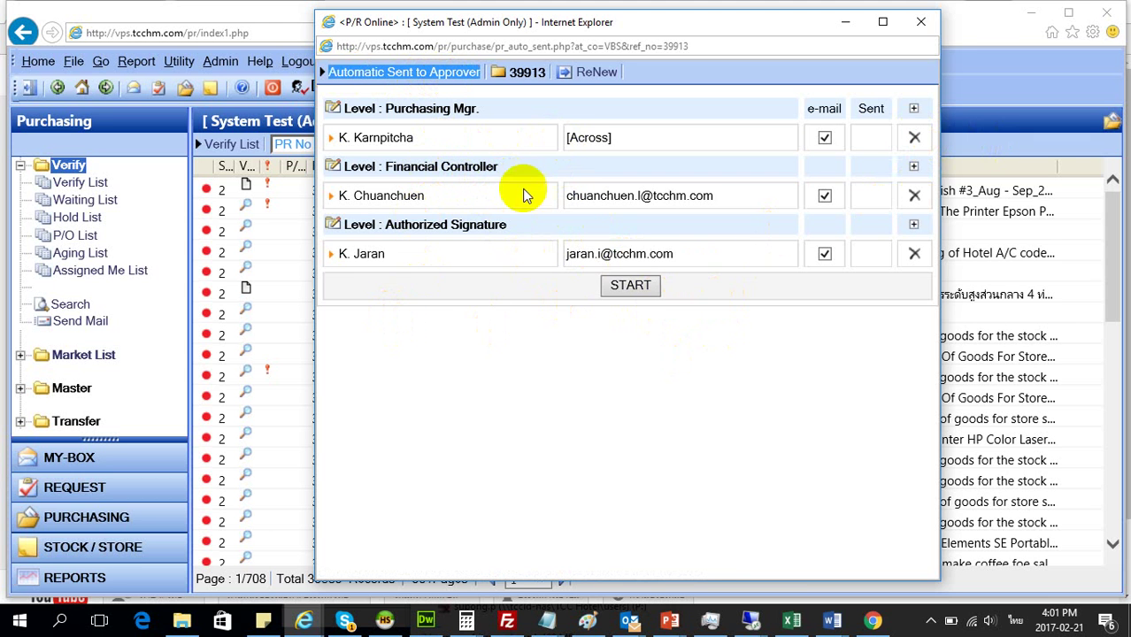
pyautogui.click(451, 137)
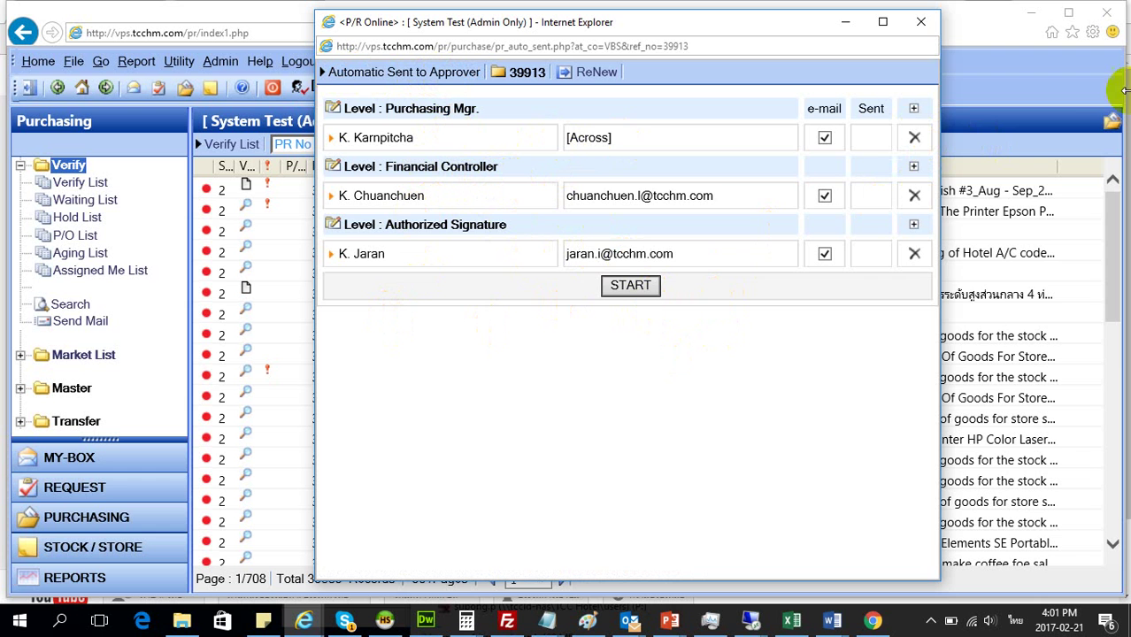
# Step: Replace the approver at the Purchasing Mgr. level with test03 and save the selection
pyautogui.click(914, 137)
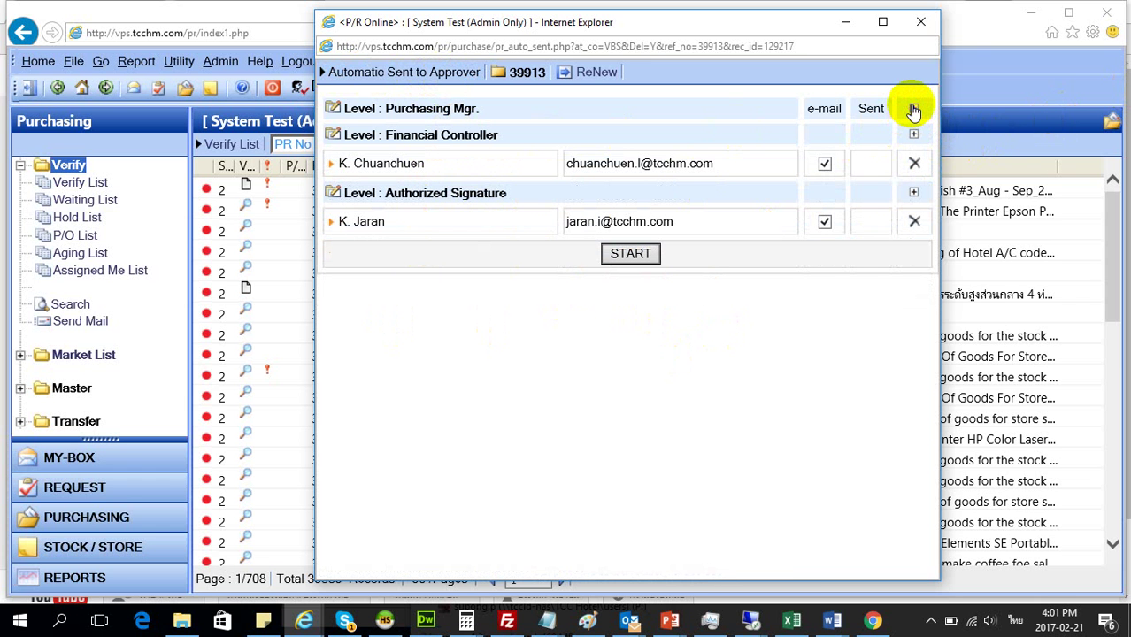
pyautogui.click(914, 108)
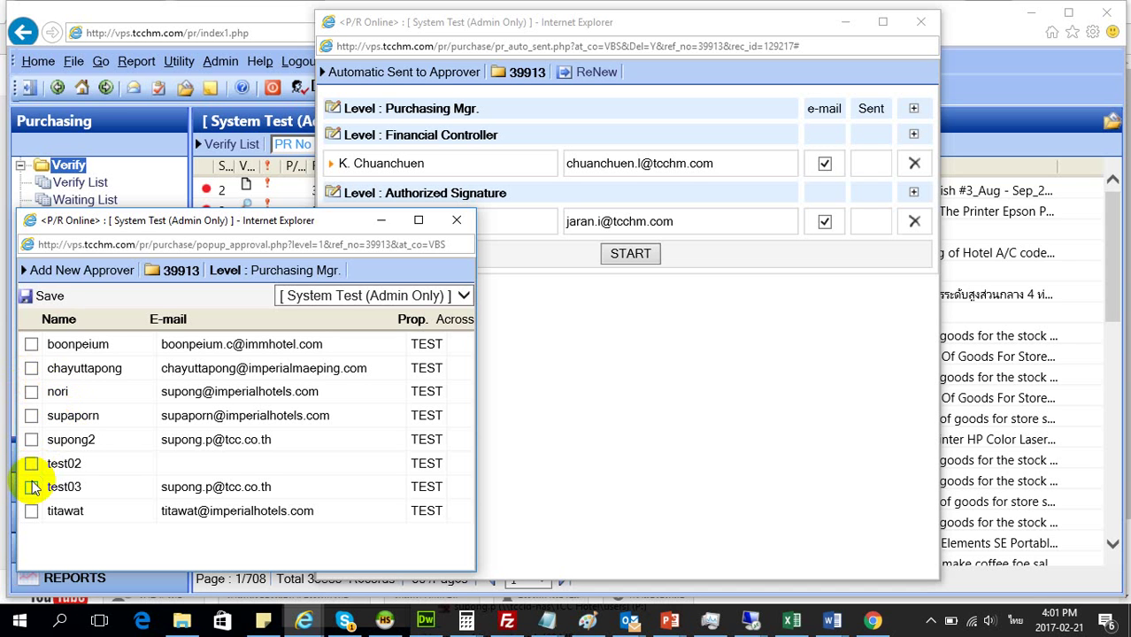
pyautogui.click(32, 487)
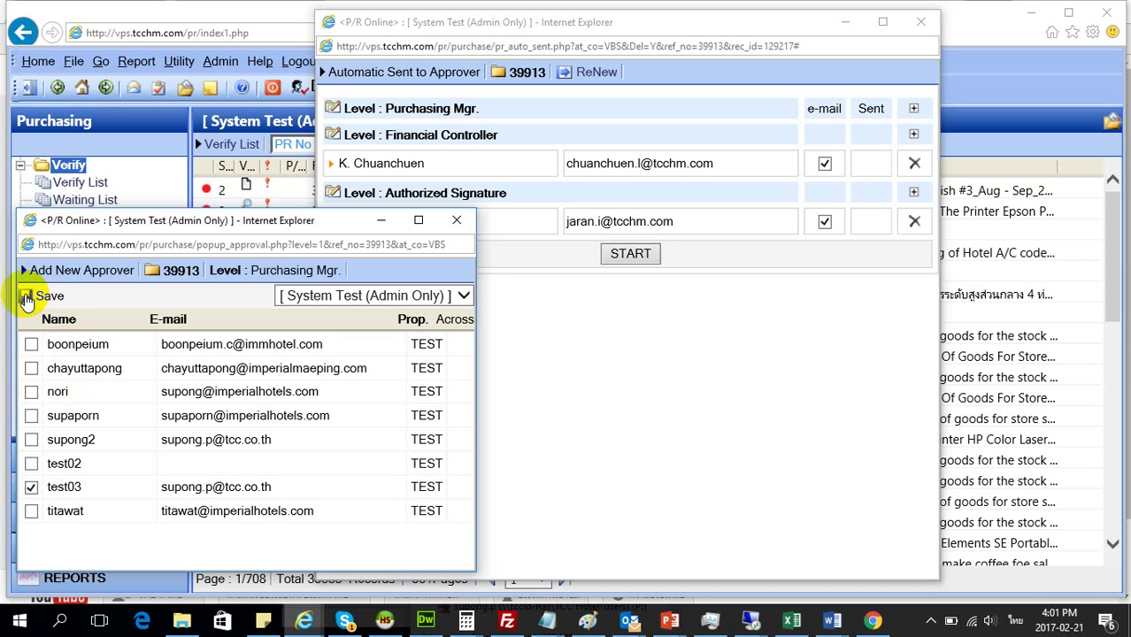
pyautogui.click(26, 298)
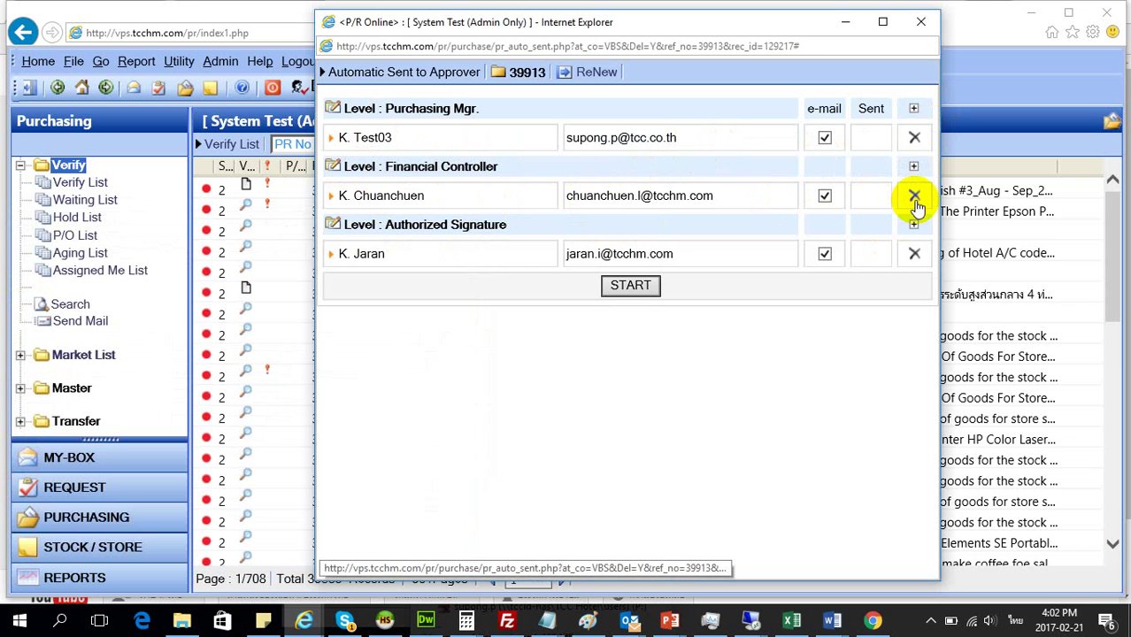
# Step: Replace the approver at the Financial Controller level with test03 and save the selection
pyautogui.click(914, 196)
pyautogui.click(914, 167)
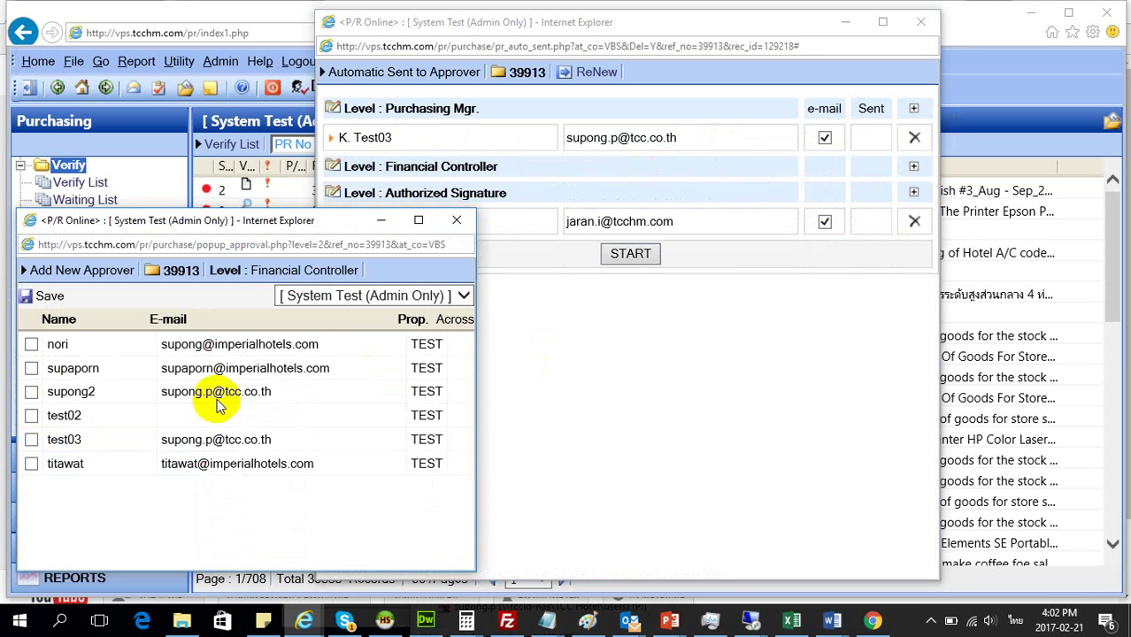
pyautogui.click(31, 439)
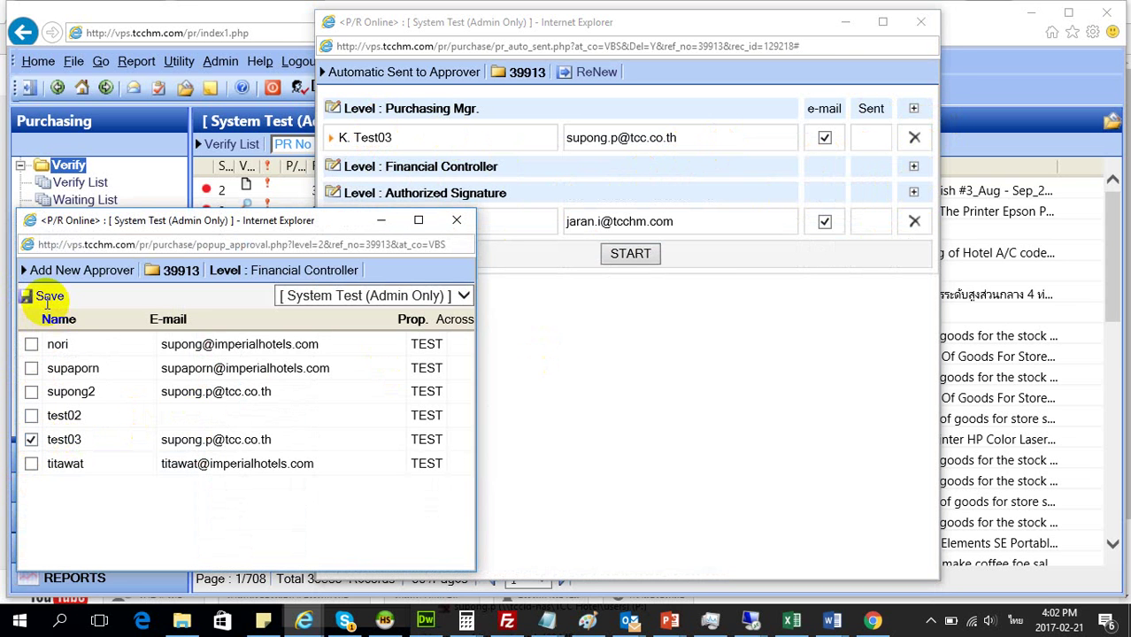
pyautogui.click(30, 294)
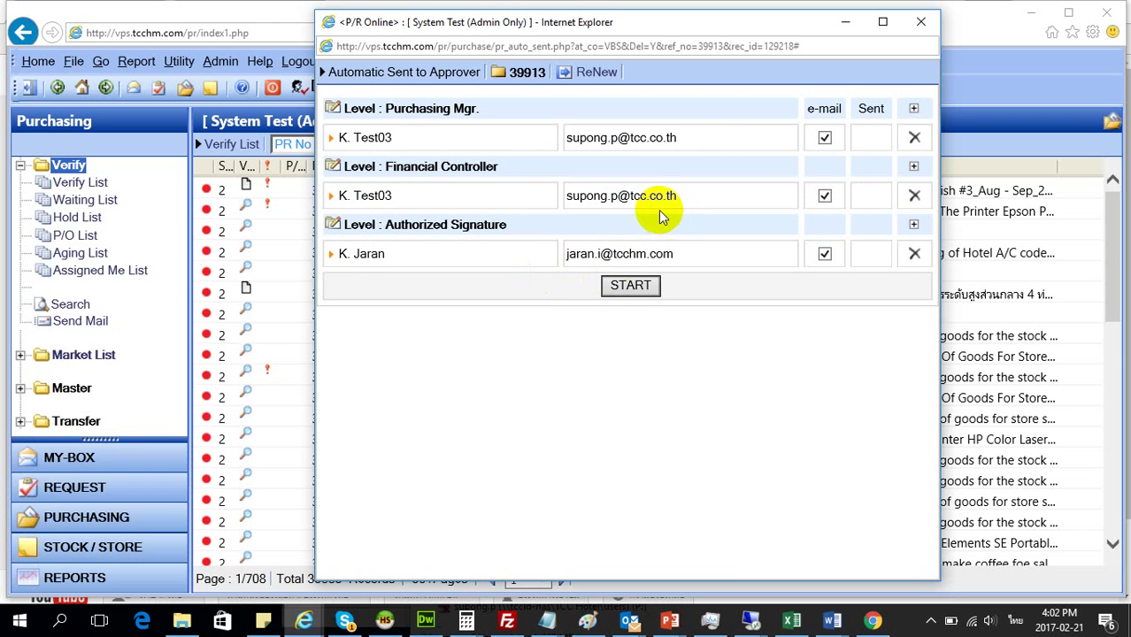
# Step: Replace the approver at the Authorized Signature level with test03 and save the selection
pyautogui.click(915, 255)
pyautogui.click(914, 225)
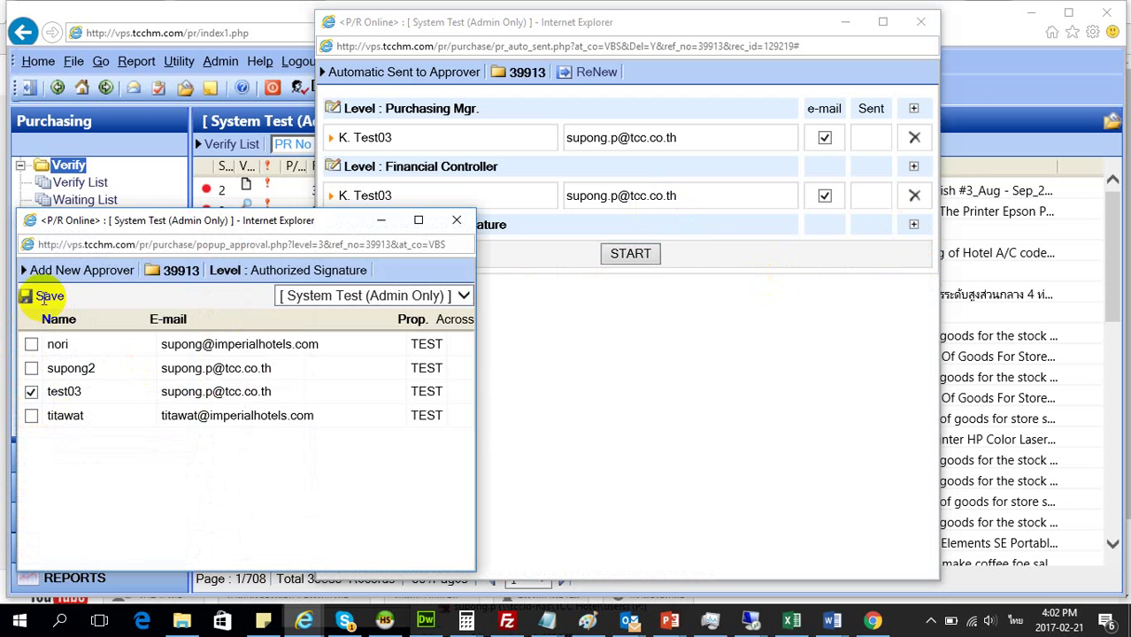
pyautogui.click(31, 294)
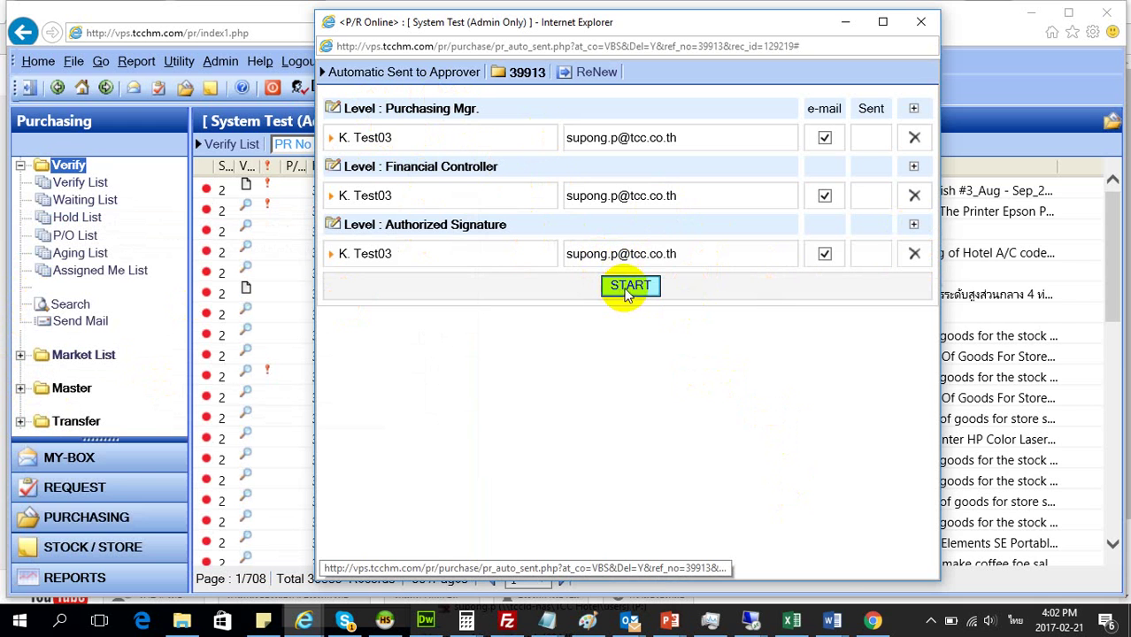
# Step: Review the approver and e-mail address assigned to each of the three approval levels
pyautogui.click(630, 286)
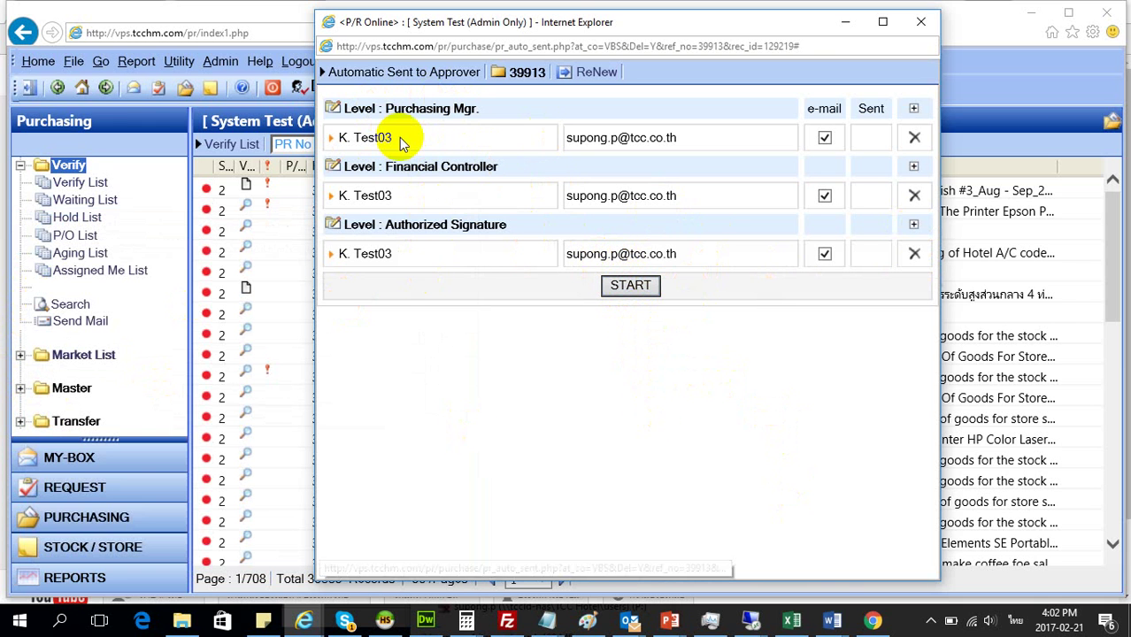
pyautogui.moveTo(565, 138); pyautogui.dragTo(715, 133)
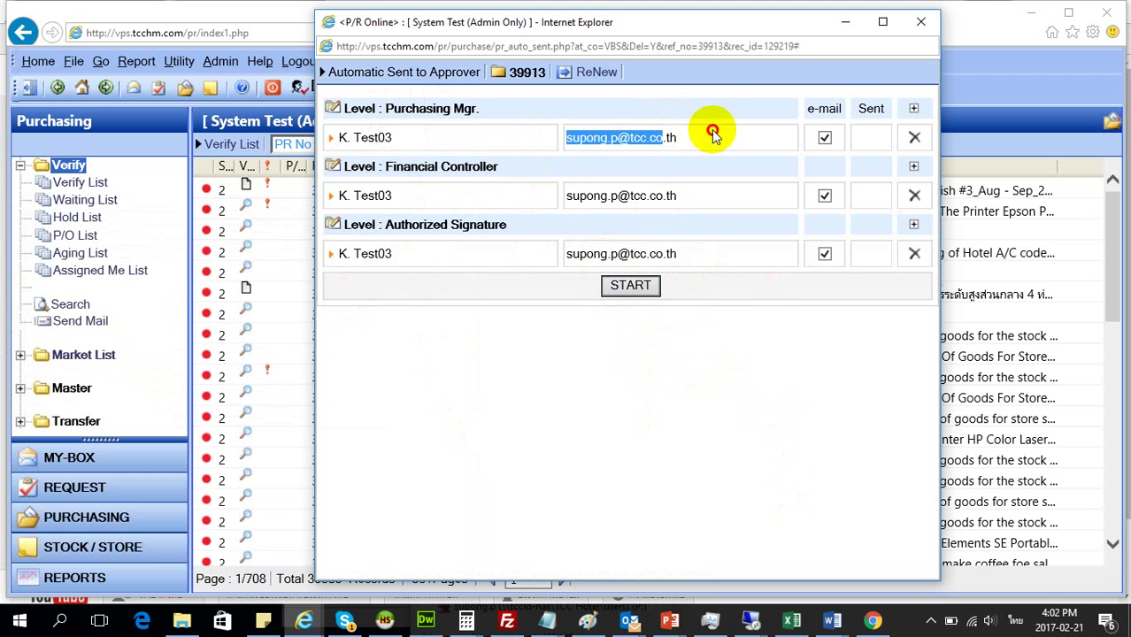
pyautogui.moveTo(409, 140); pyautogui.dragTo(343, 135)
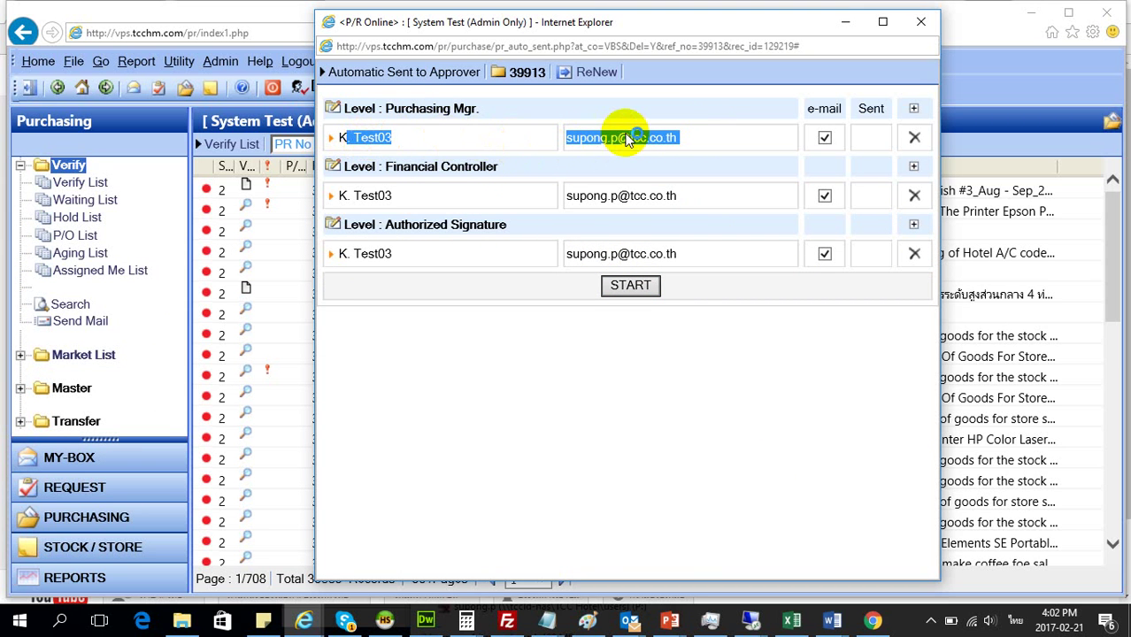
pyautogui.moveTo(719, 197); pyautogui.dragTo(354, 196)
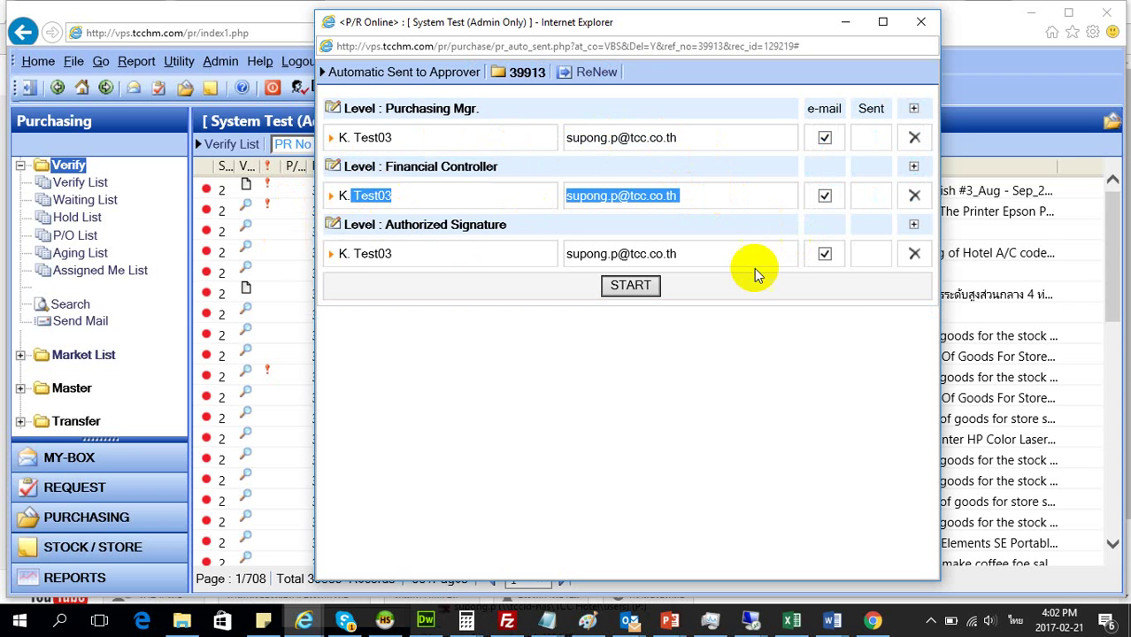
pyautogui.click(724, 269)
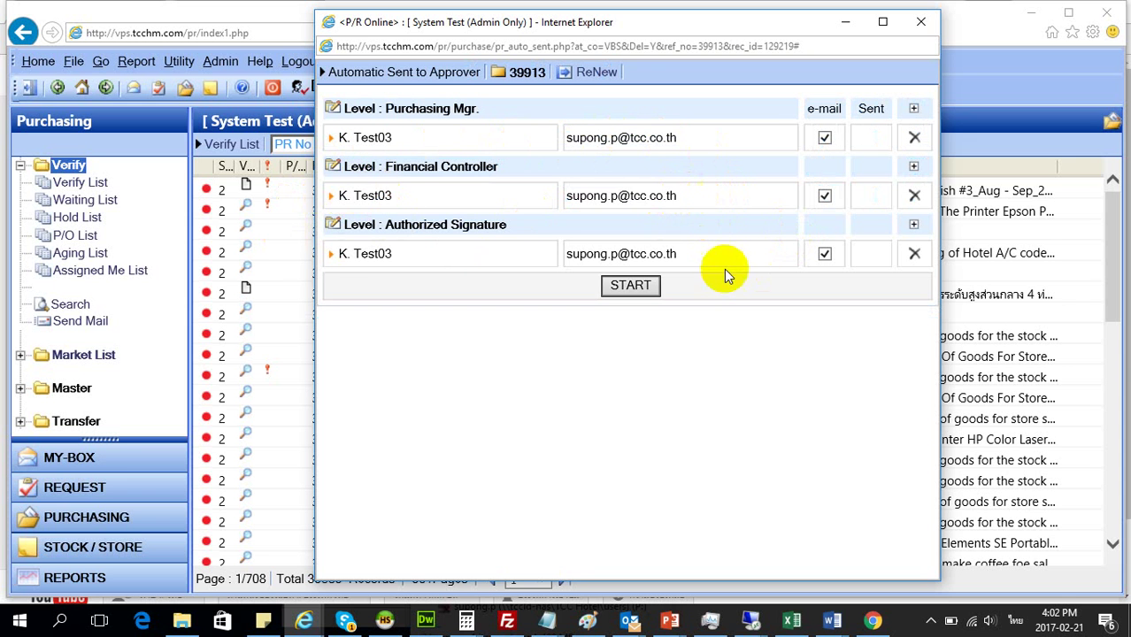
pyautogui.moveTo(717, 254); pyautogui.dragTo(358, 258)
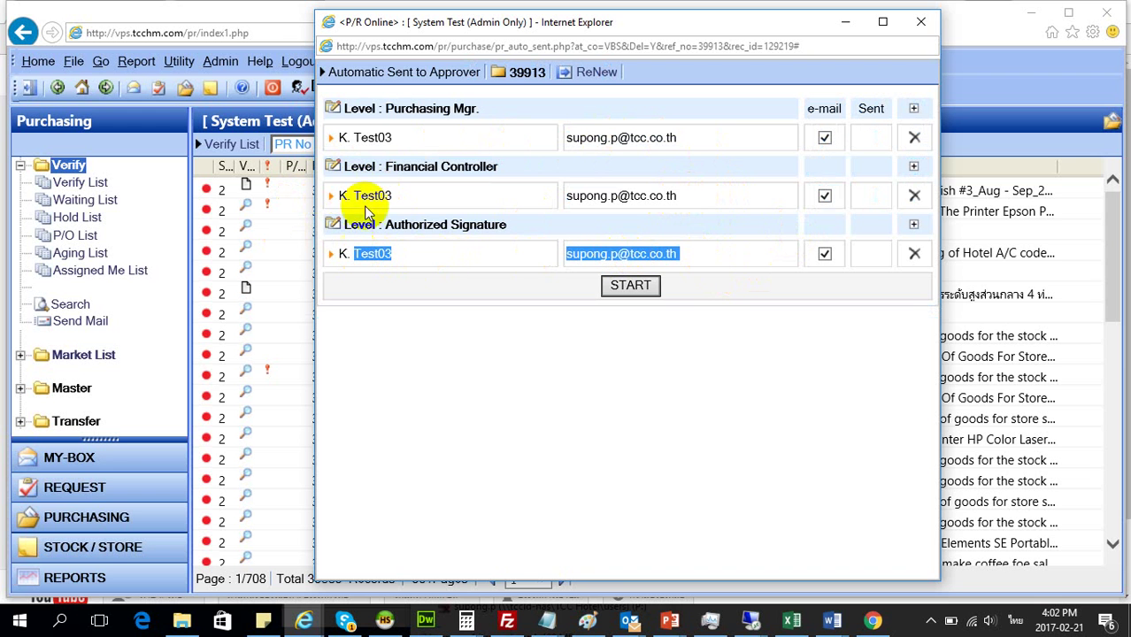
pyautogui.click(431, 137)
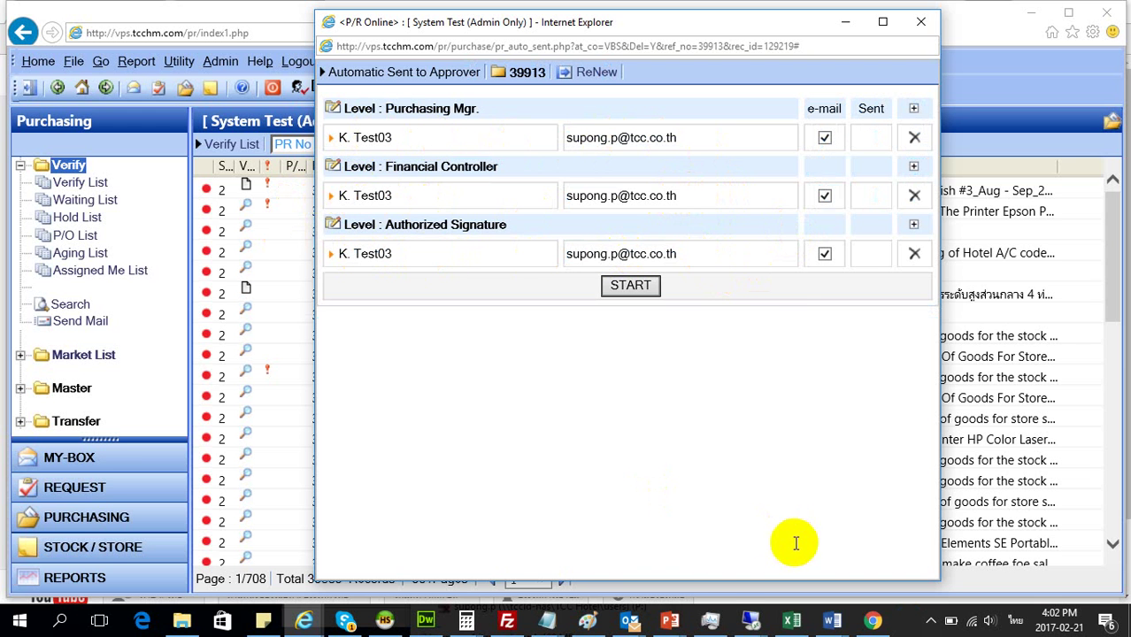
# Step: Switch to the pr-online_2 presentation, compare the Purchasing, Financial and Authorize Approve stages on slide 8, and return to P/R Online
pyautogui.moveTo(670, 619)
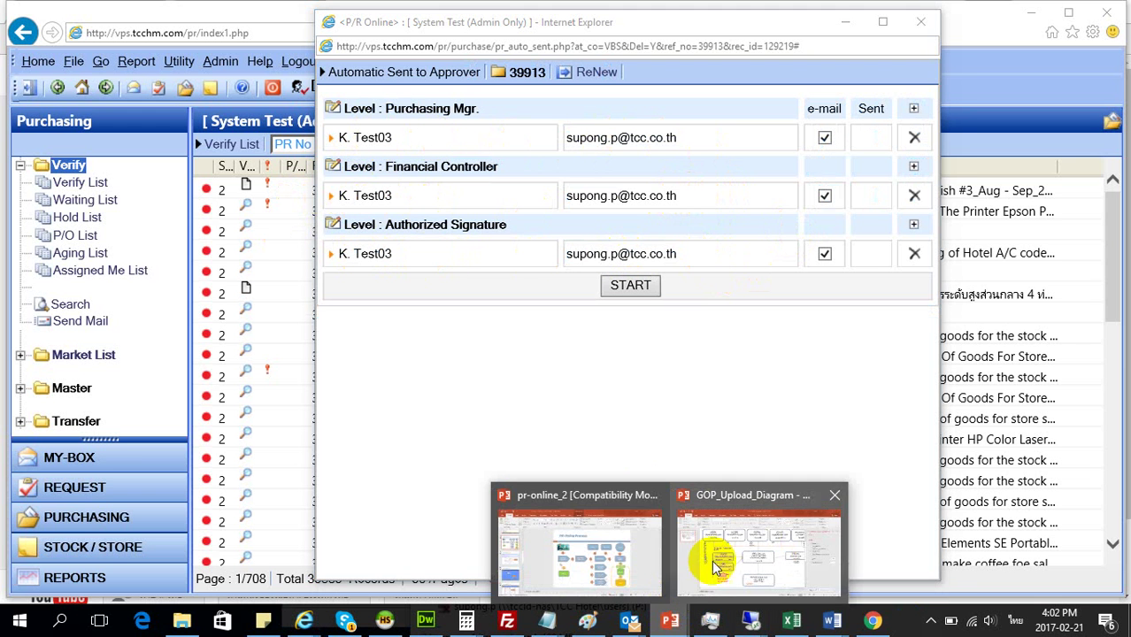
pyautogui.click(599, 571)
pyautogui.click(715, 405)
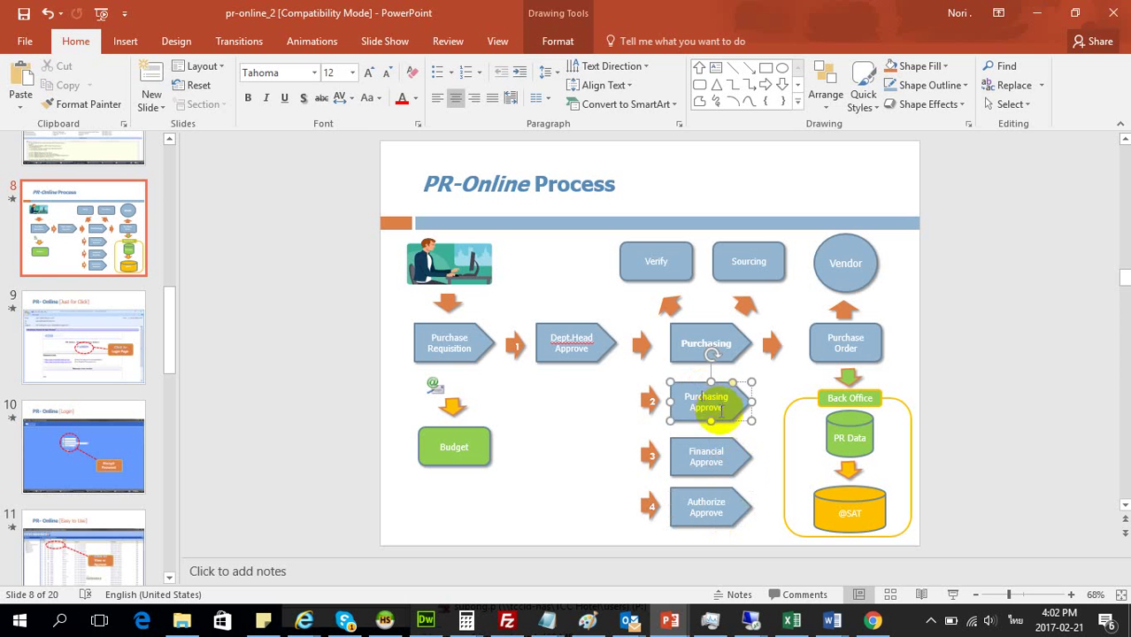
pyautogui.click(725, 458)
pyautogui.click(731, 503)
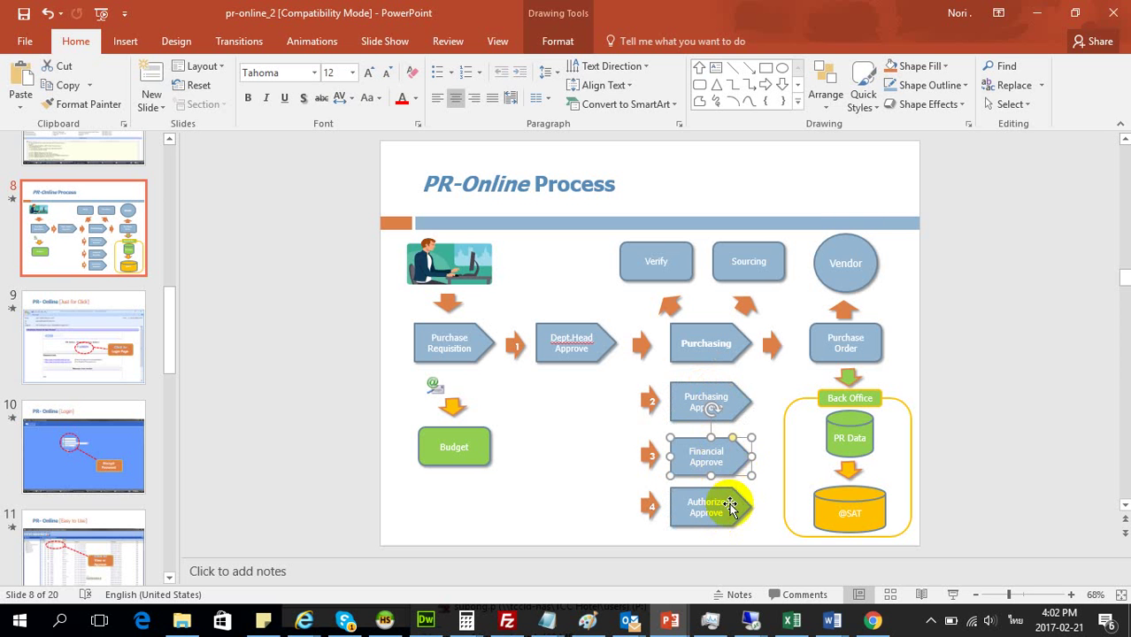
pyautogui.click(1032, 15)
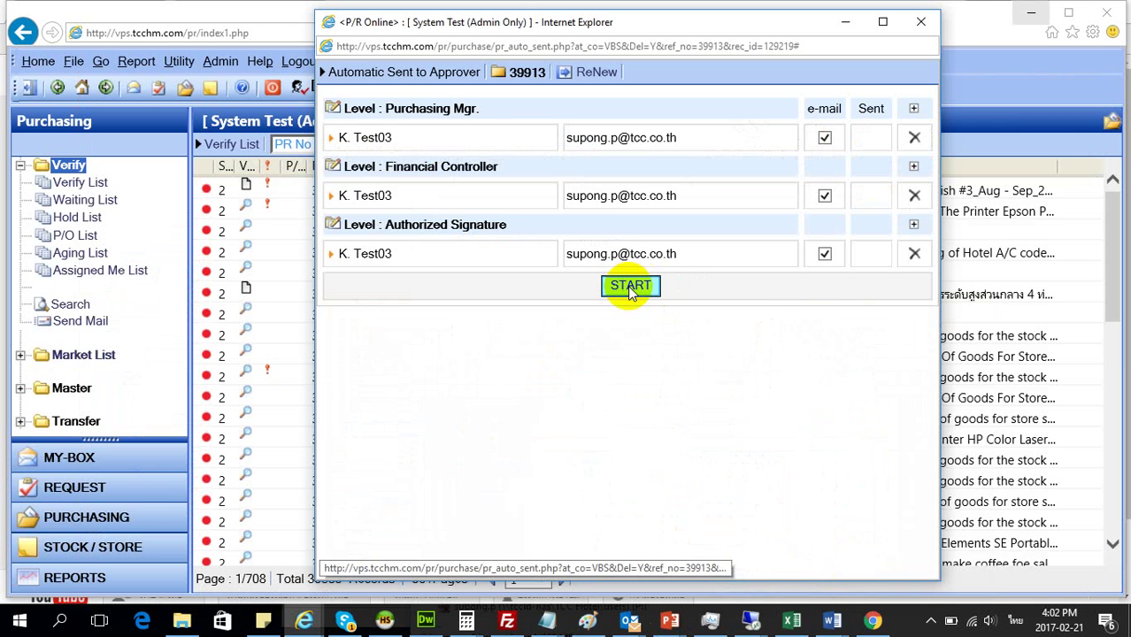
# Step: Start the automatic sending of the purchase request to its approvers, read the result message and close the approver window
pyautogui.click(630, 287)
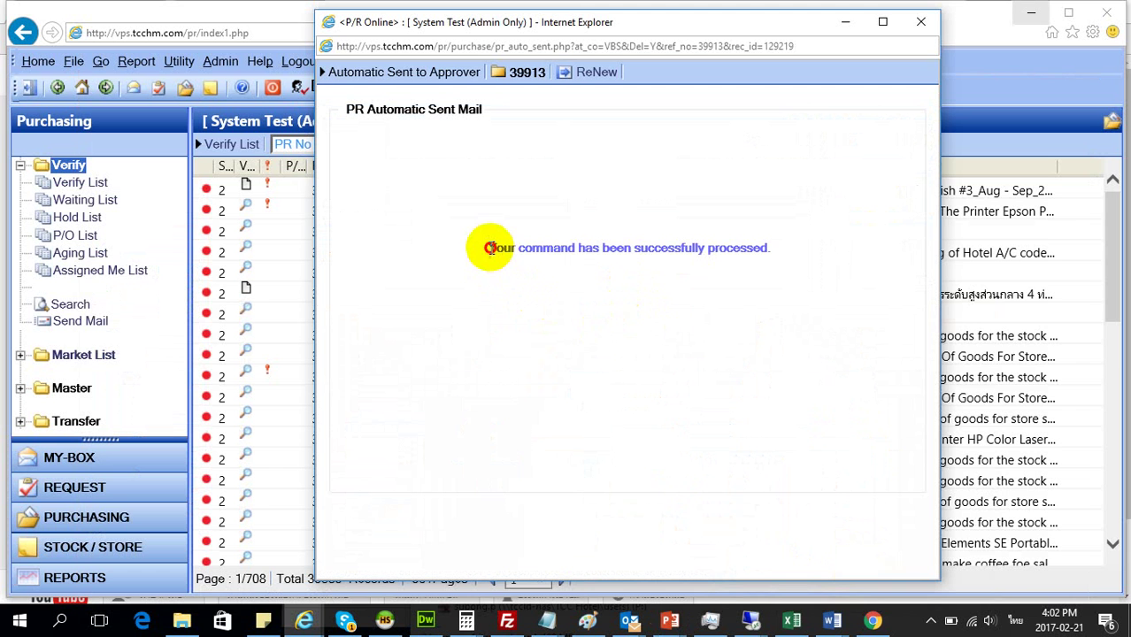
pyautogui.moveTo(487, 247); pyautogui.dragTo(925, 243)
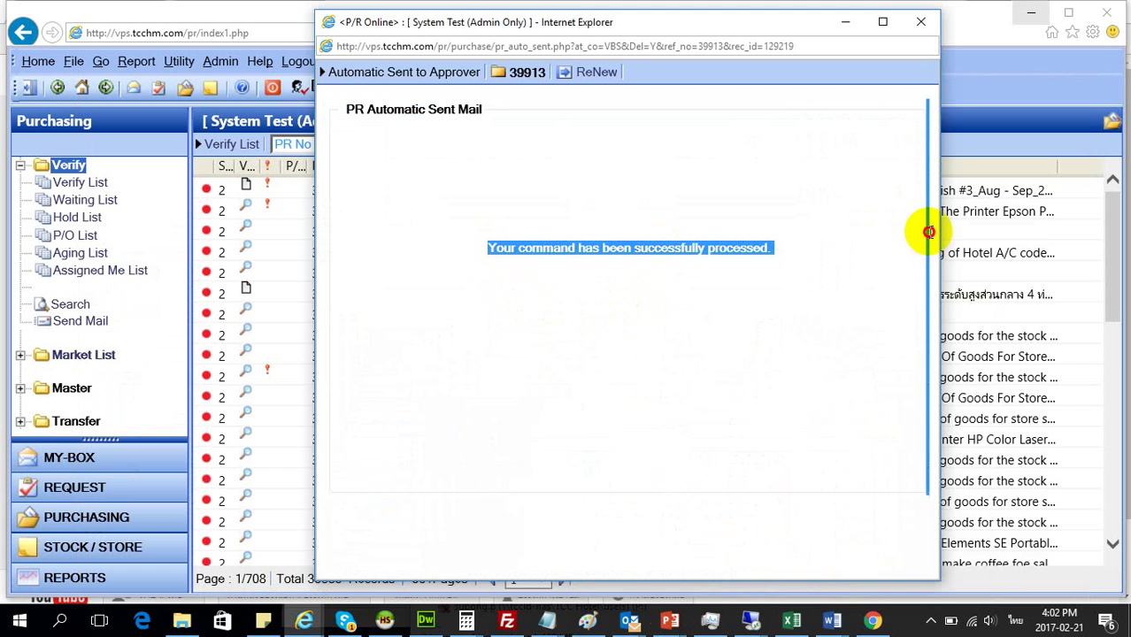
pyautogui.click(586, 393)
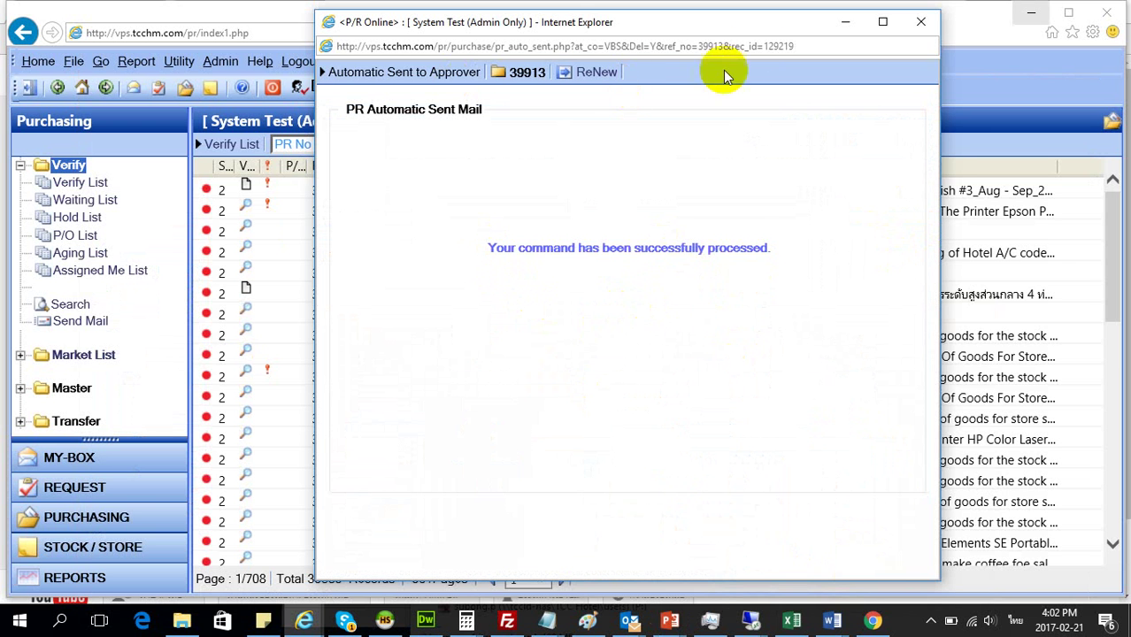
pyautogui.click(921, 22)
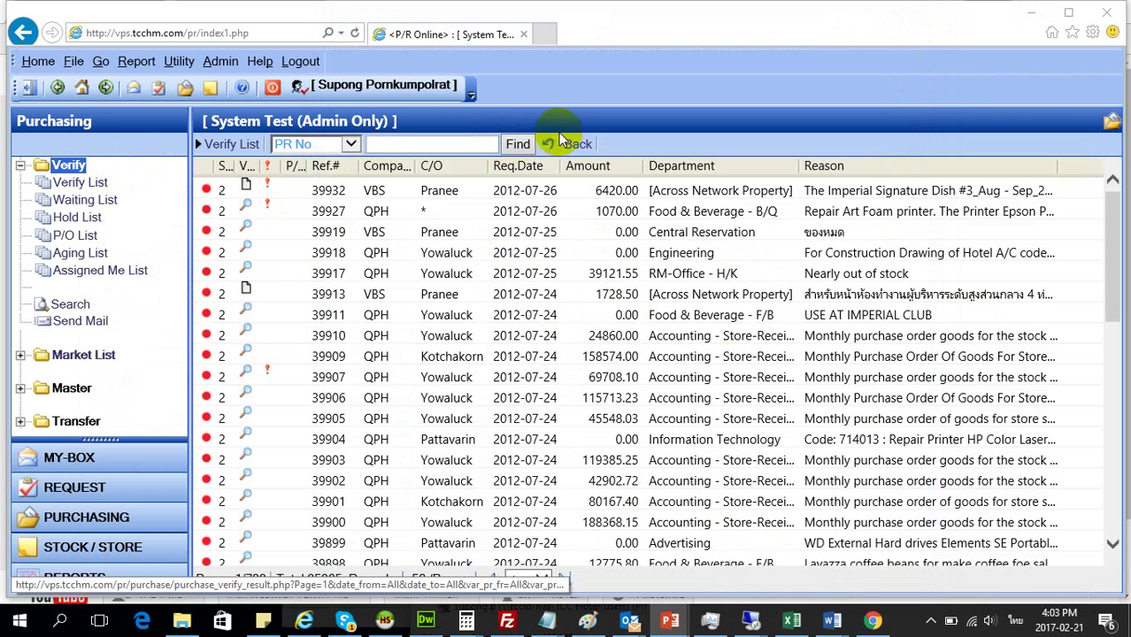
# Step: Refresh the Verify List and check the approval status icon of the submitted purchase request
pyautogui.click(525, 149)
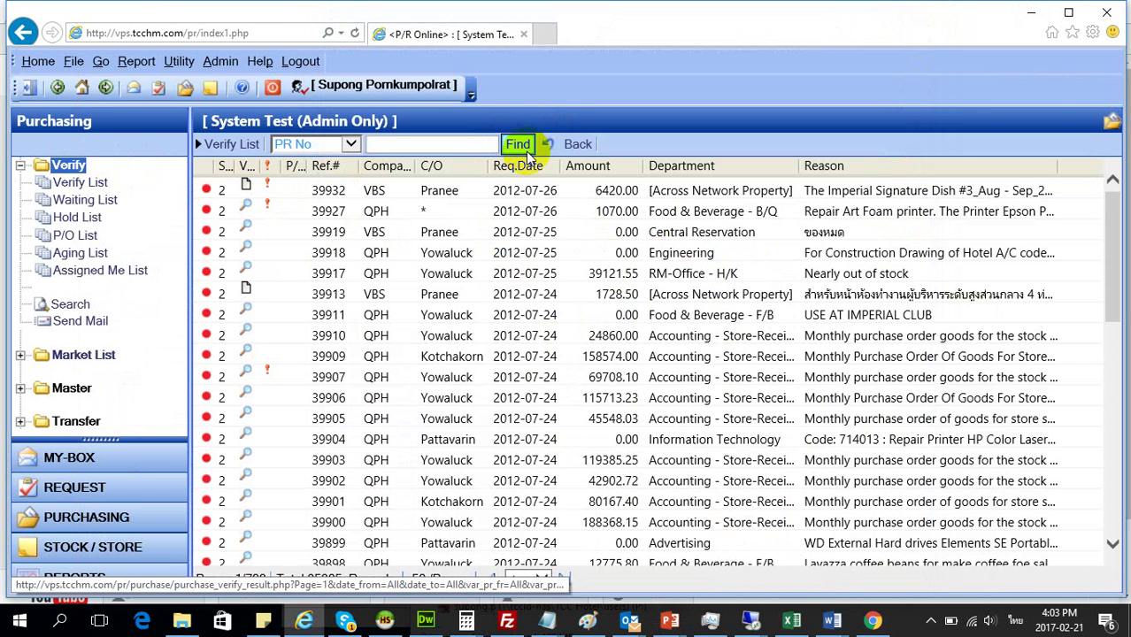
pyautogui.click(526, 150)
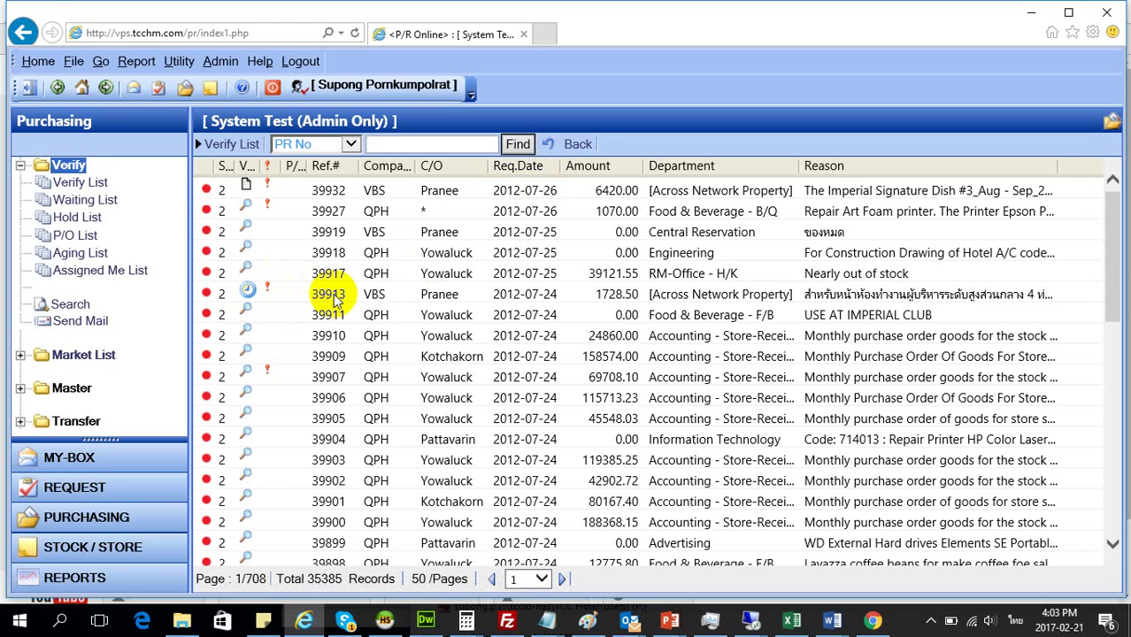
pyautogui.moveTo(249, 297)
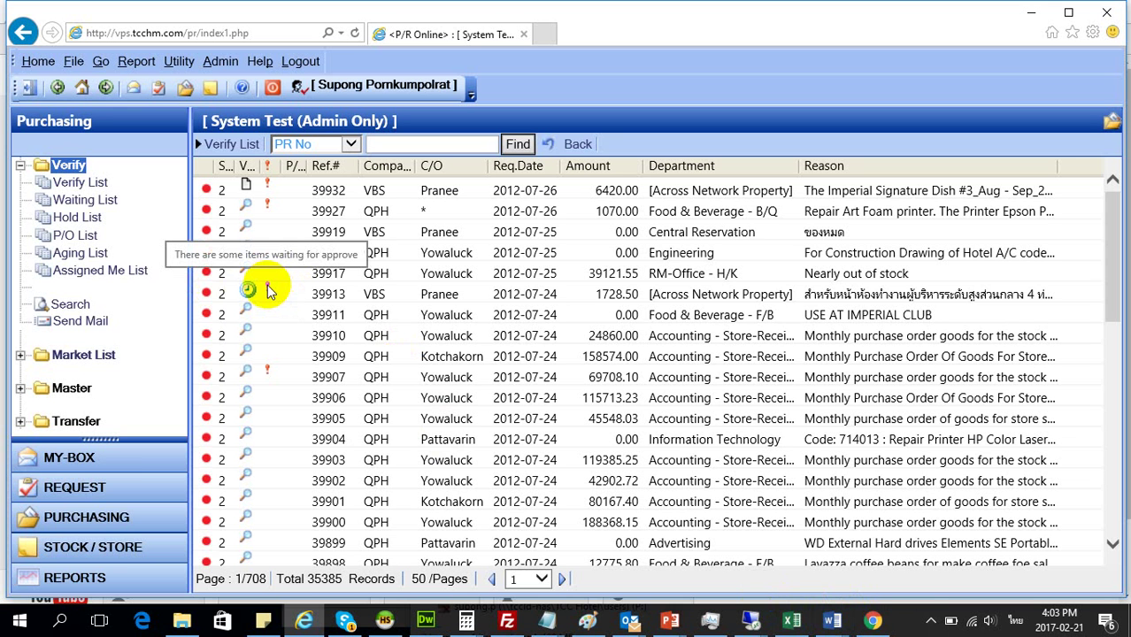
# Step: Open the purchase request waiting for approval from the Verify List and check the approver and status of its Purchasing Mgr. level
pyautogui.click(329, 296)
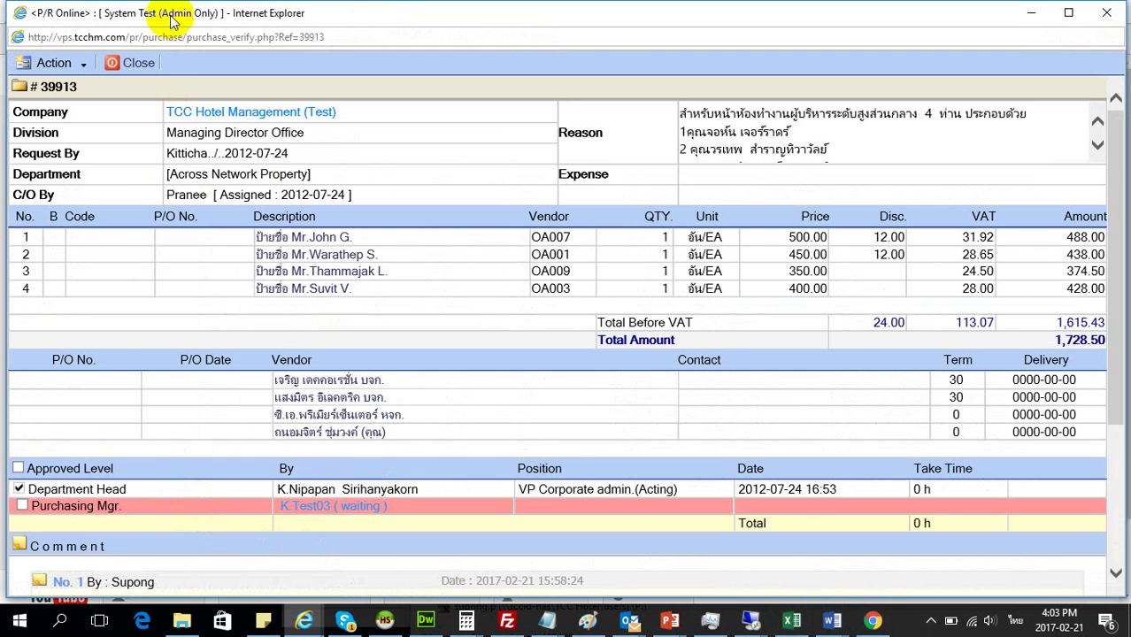
pyautogui.moveTo(168, 14); pyautogui.dragTo(491, 9)
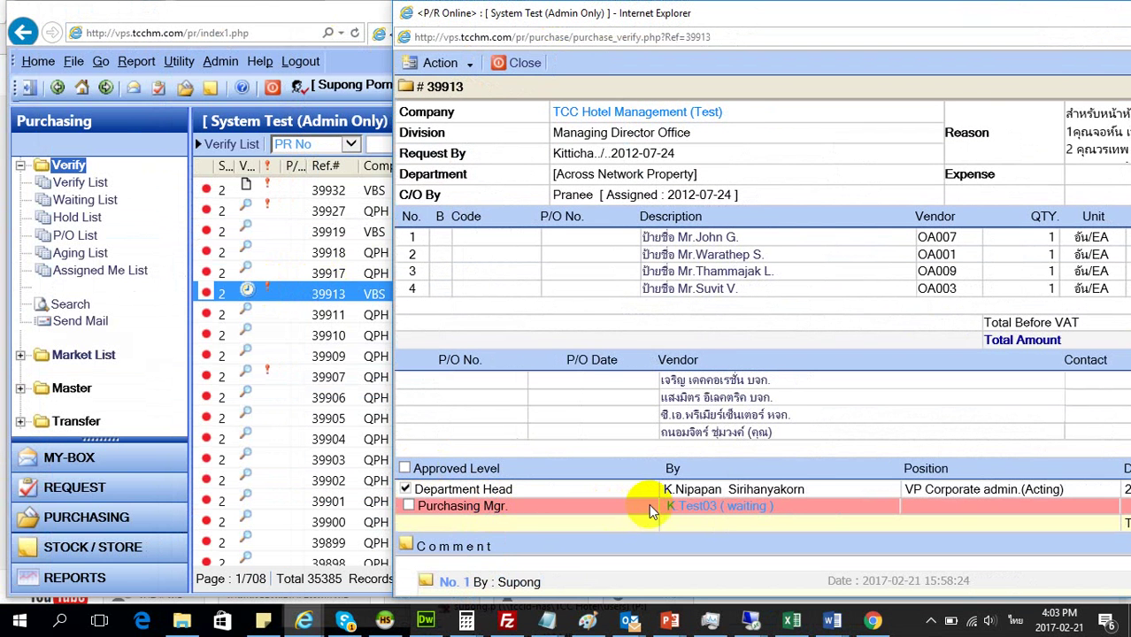
pyautogui.moveTo(649, 506); pyautogui.dragTo(813, 511)
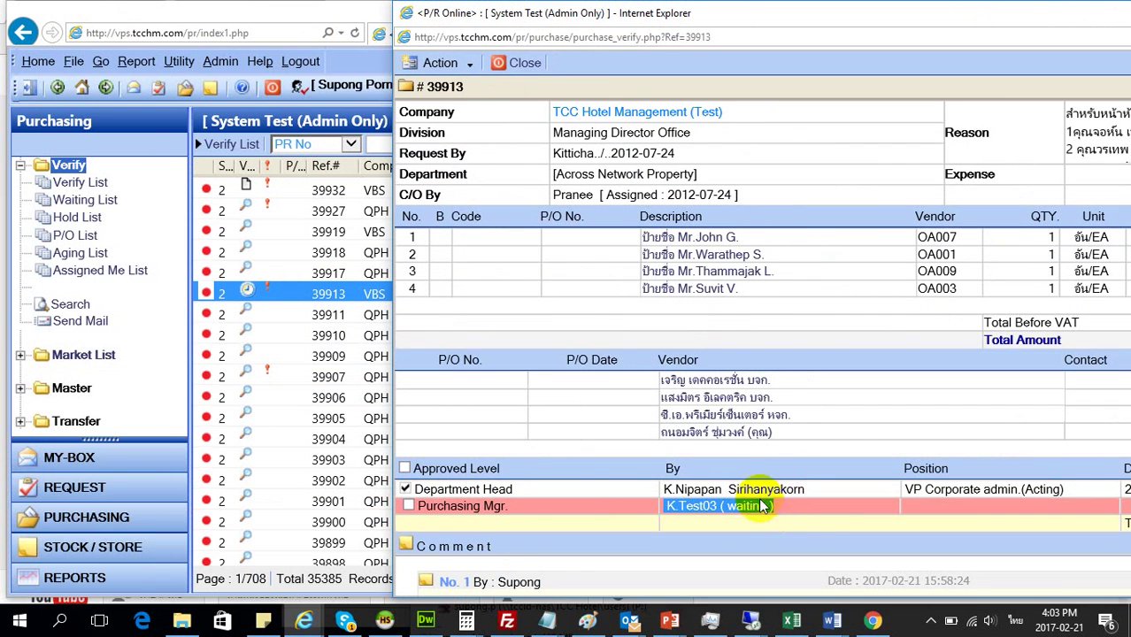
pyautogui.click(815, 516)
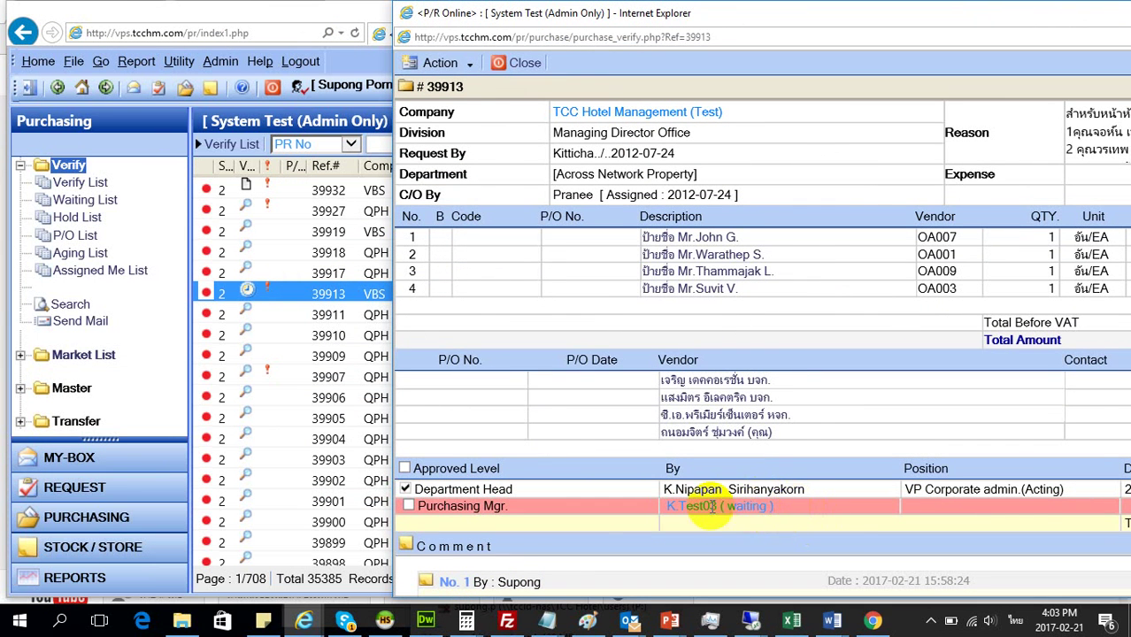
pyautogui.moveTo(801, 501); pyautogui.dragTo(508, 506)
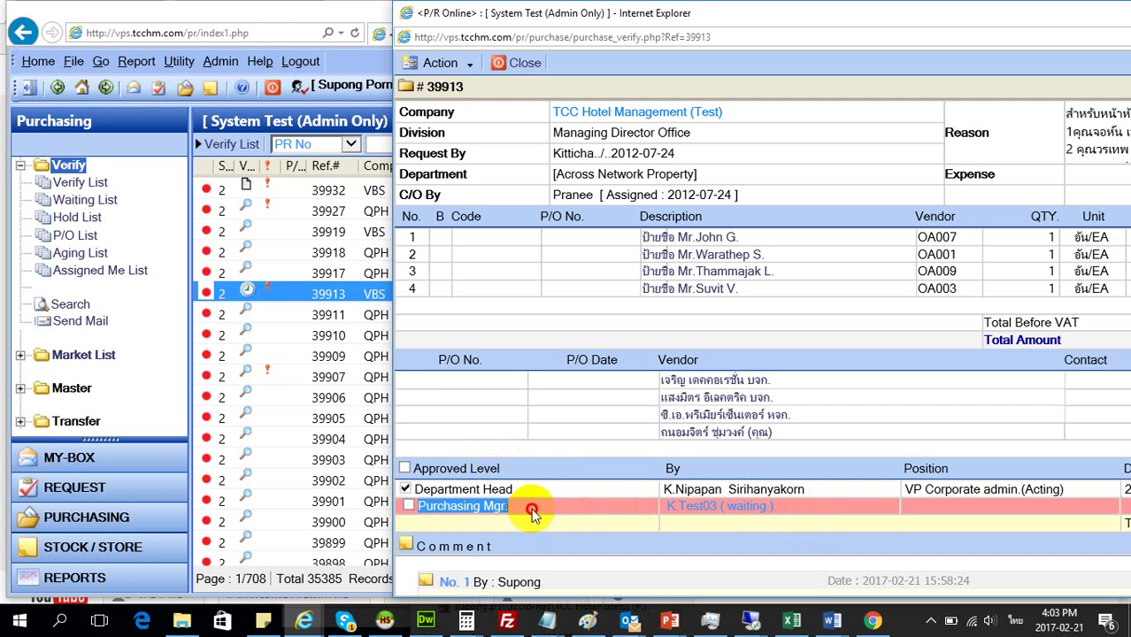
pyautogui.click(530, 510)
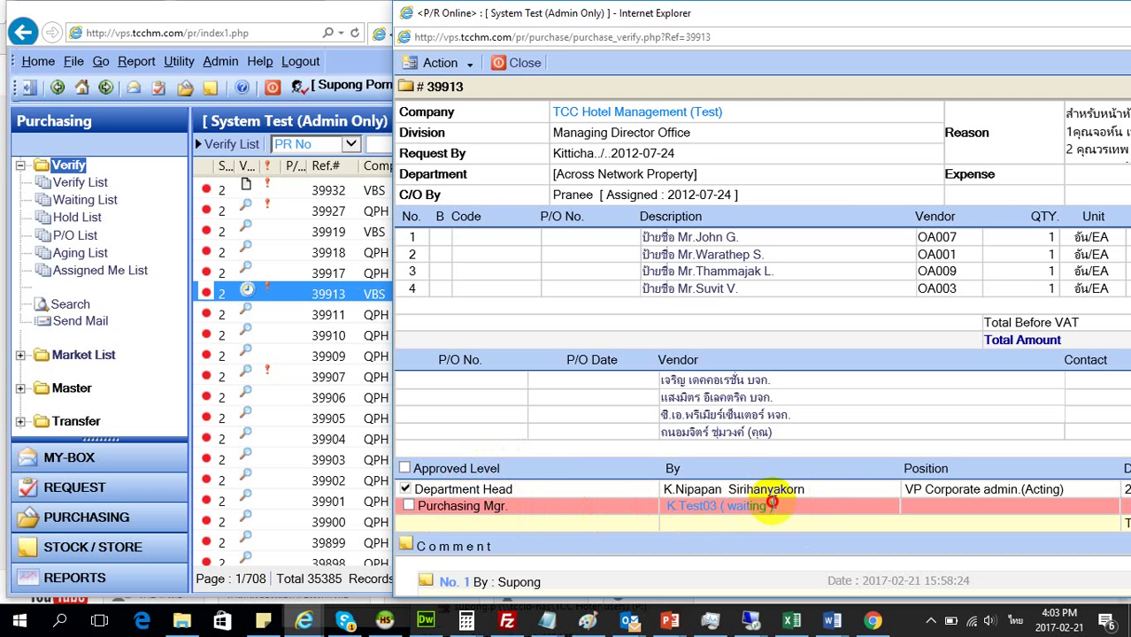
pyautogui.moveTo(521, 474); pyautogui.dragTo(429, 464)
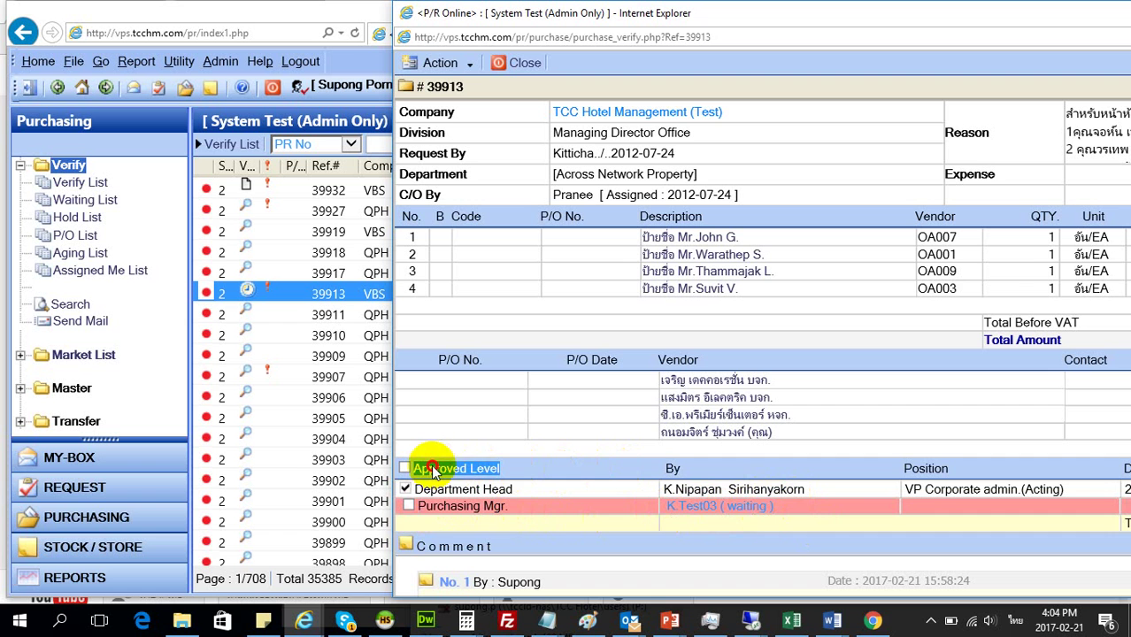
pyautogui.click(518, 509)
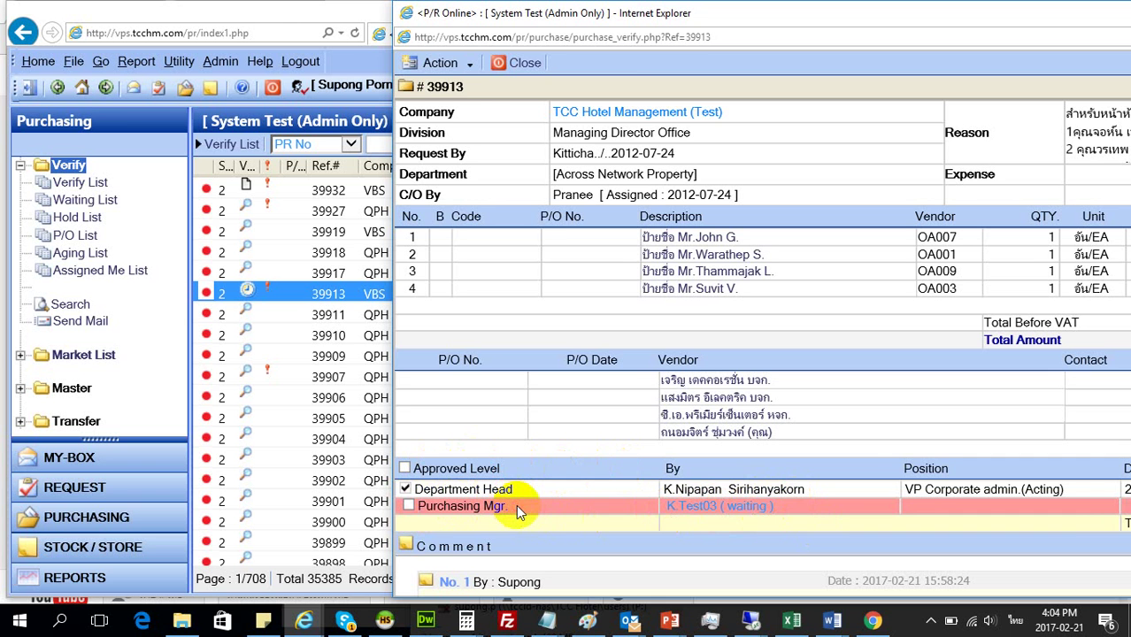
pyautogui.moveTo(517, 509); pyautogui.dragTo(415, 508)
# Step: Compare the Department Head and Purchasing Mgr. rows in the request's Approved Level table
pyautogui.click(439, 62)
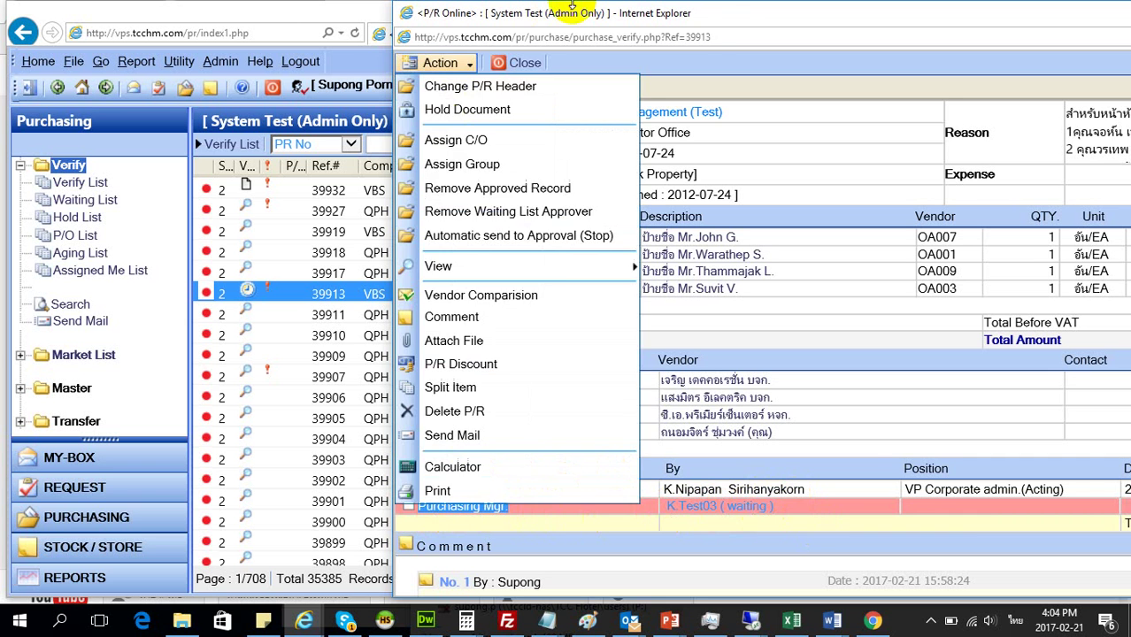
pyautogui.click(572, 7)
pyautogui.moveTo(737, 17); pyautogui.dragTo(625, 9)
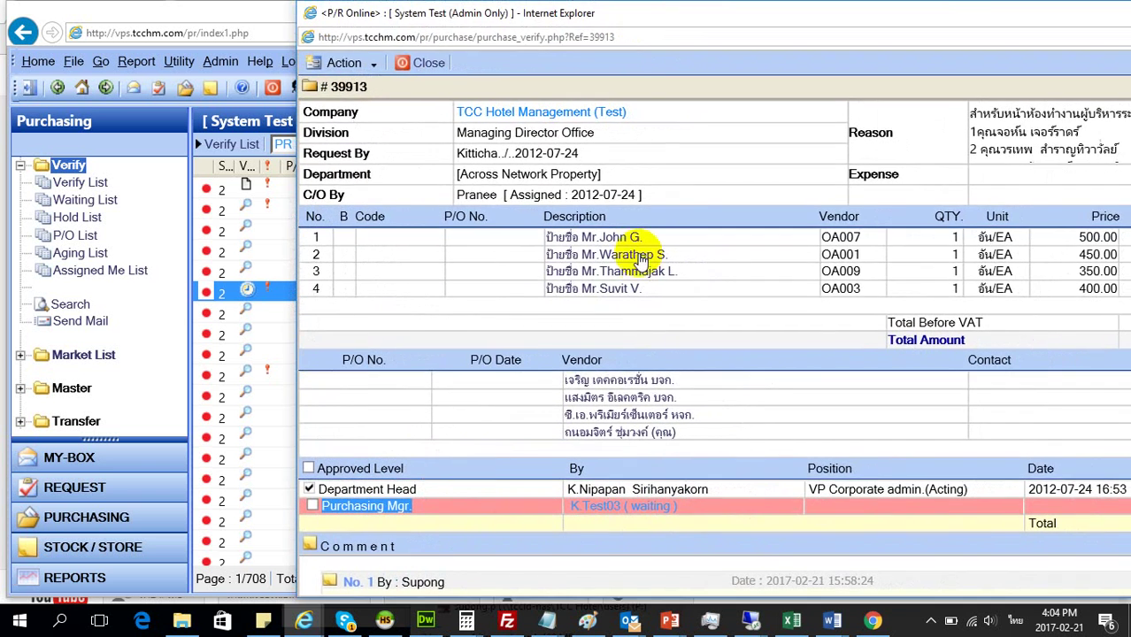
pyautogui.moveTo(433, 490); pyautogui.dragTo(326, 489)
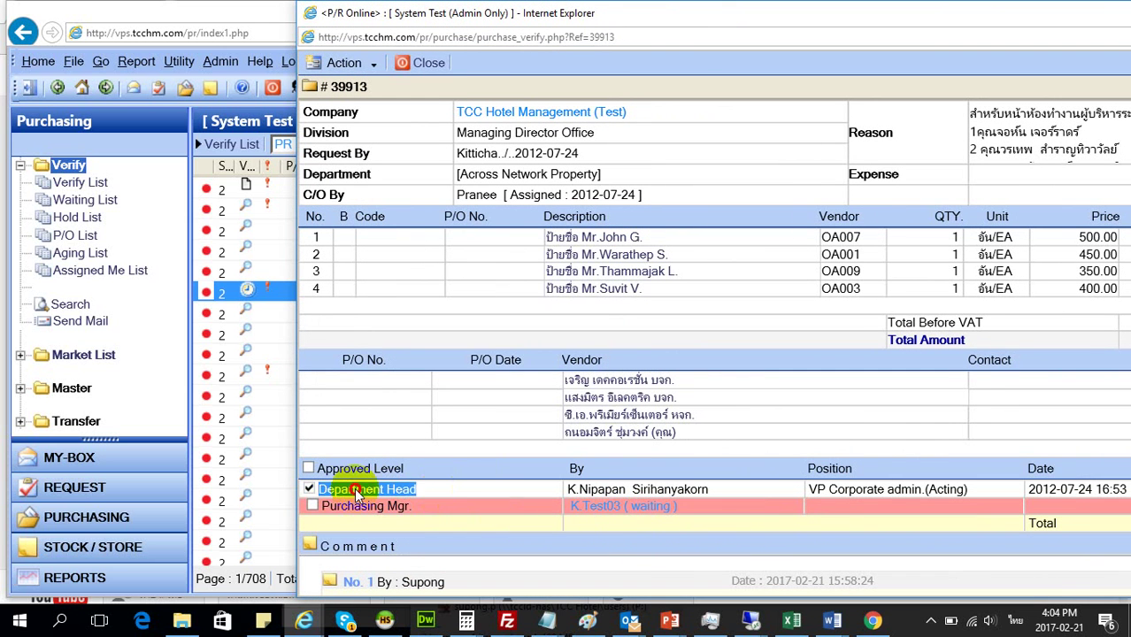
pyautogui.click(421, 513)
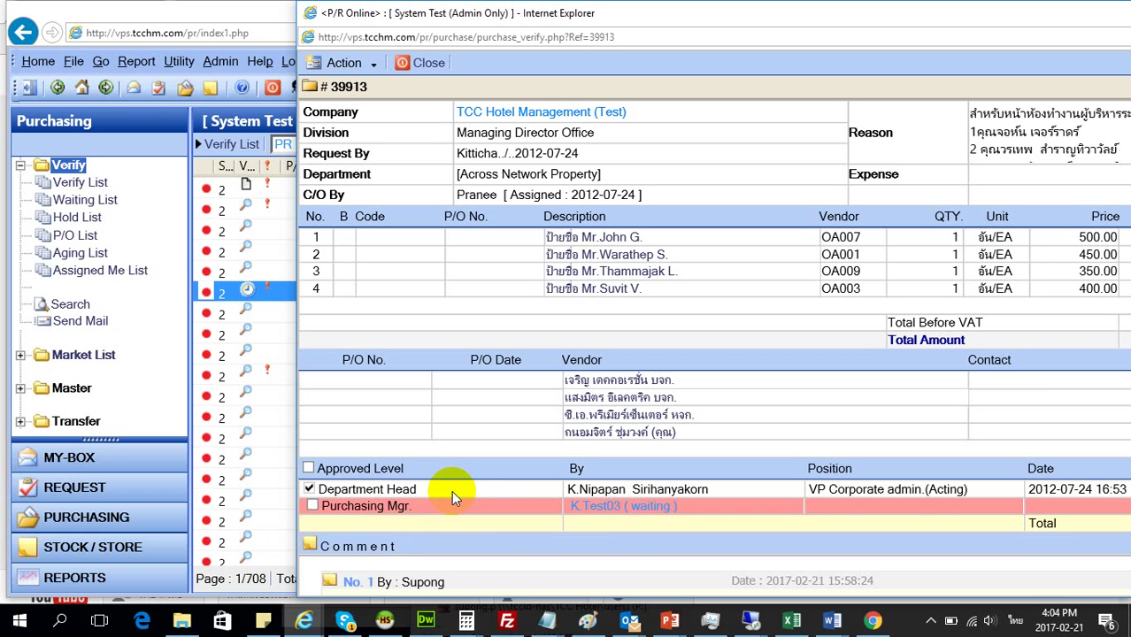
pyautogui.tripleClick(413, 492)
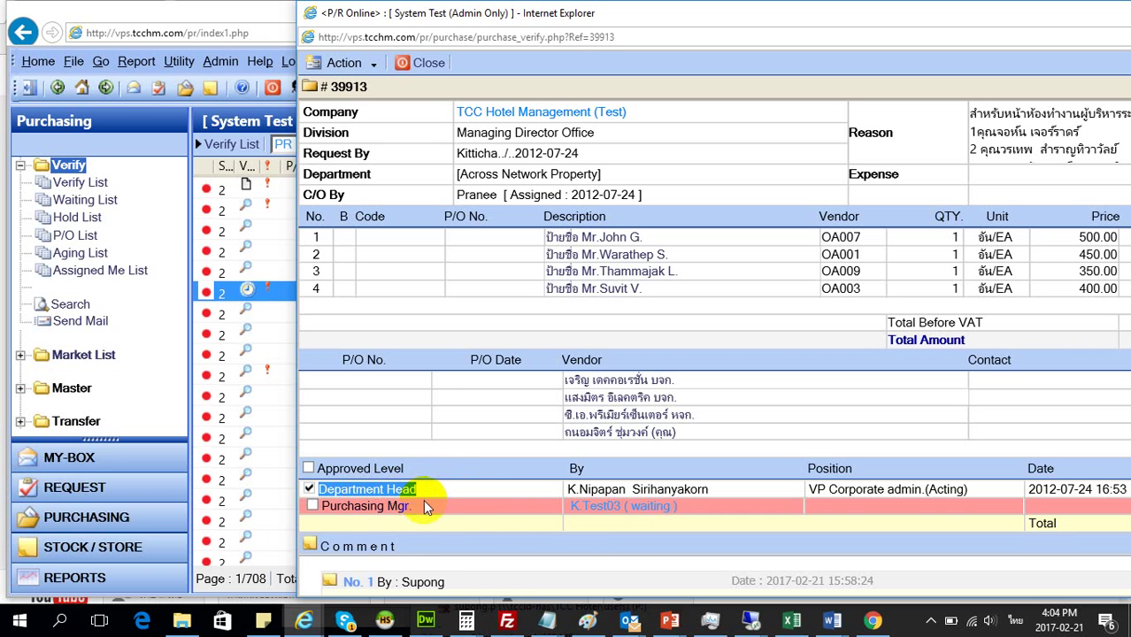
pyautogui.tripleClick(343, 511)
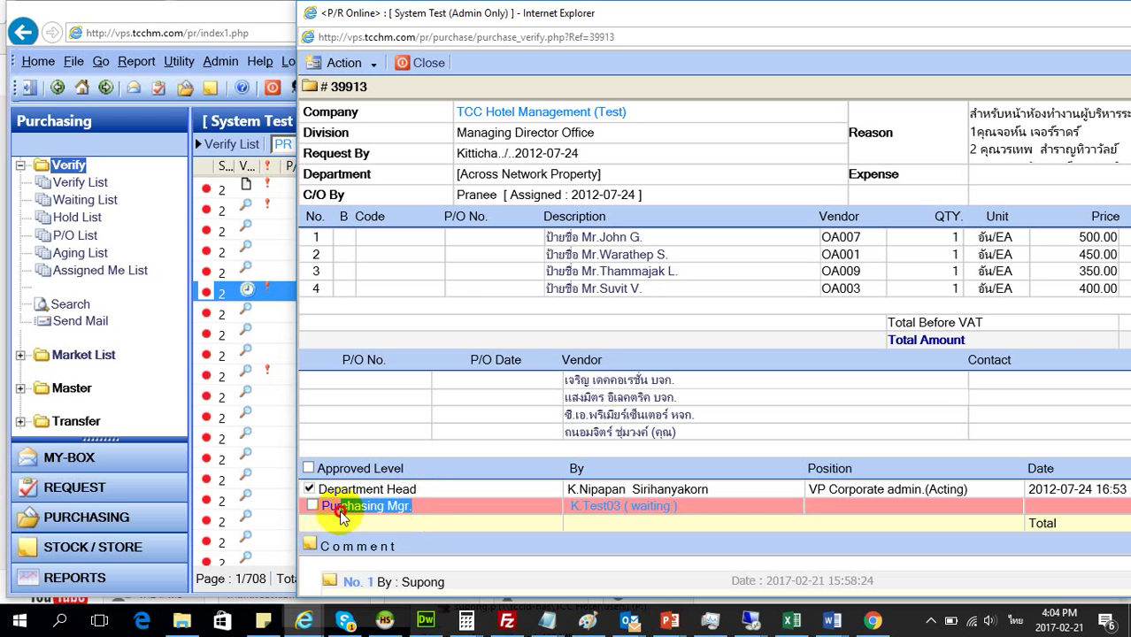
pyautogui.click(634, 503)
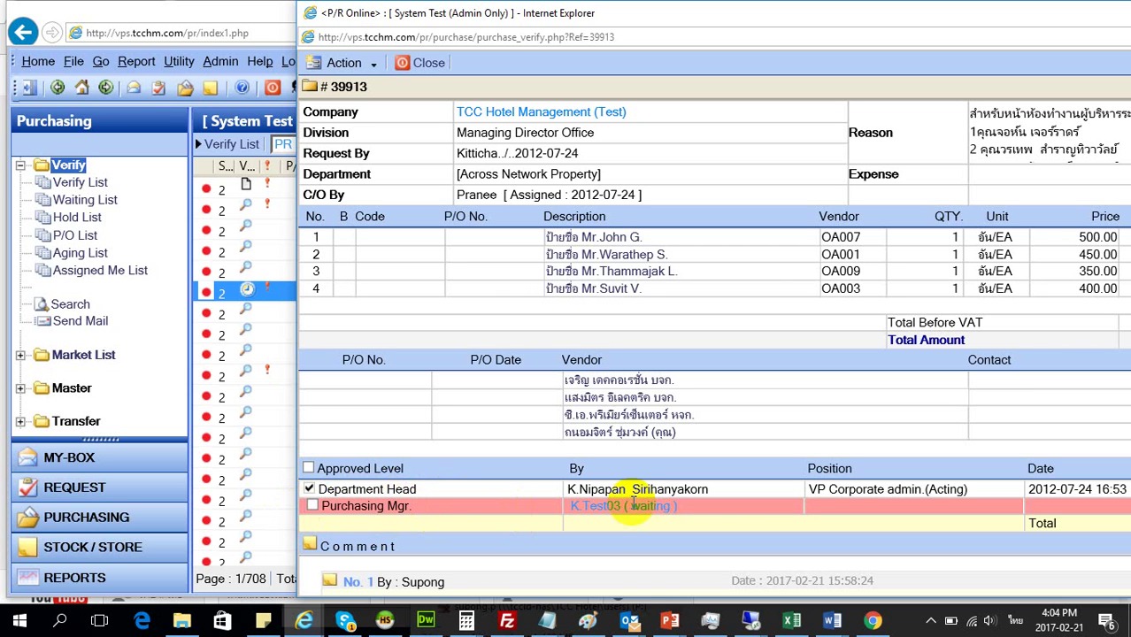
pyautogui.click(617, 521)
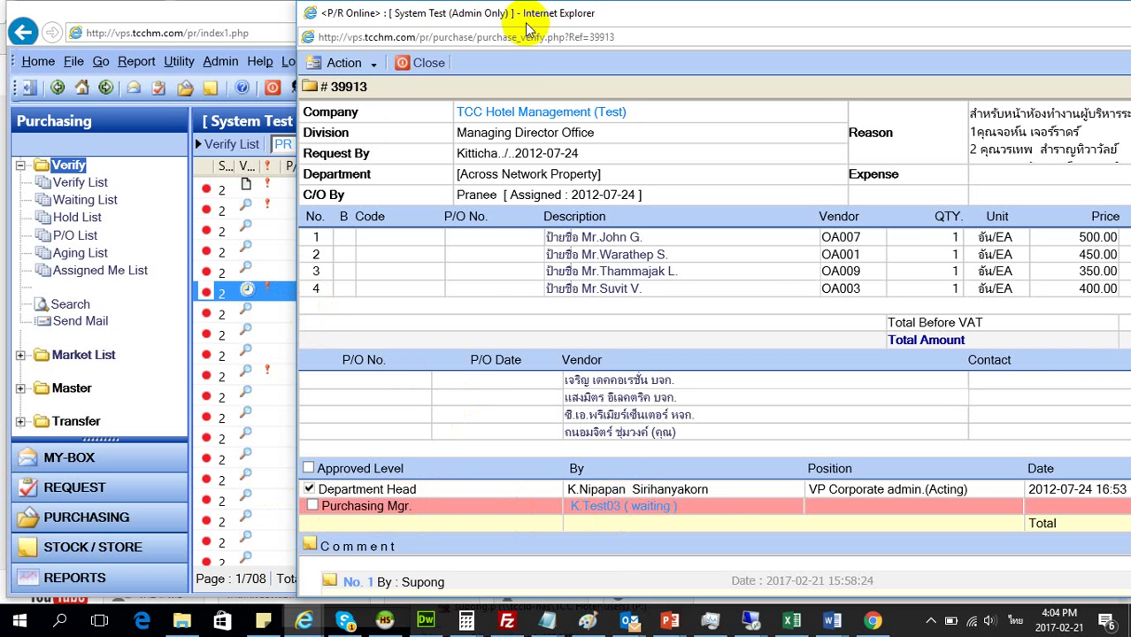
pyautogui.moveTo(532, 22); pyautogui.dragTo(611, 40)
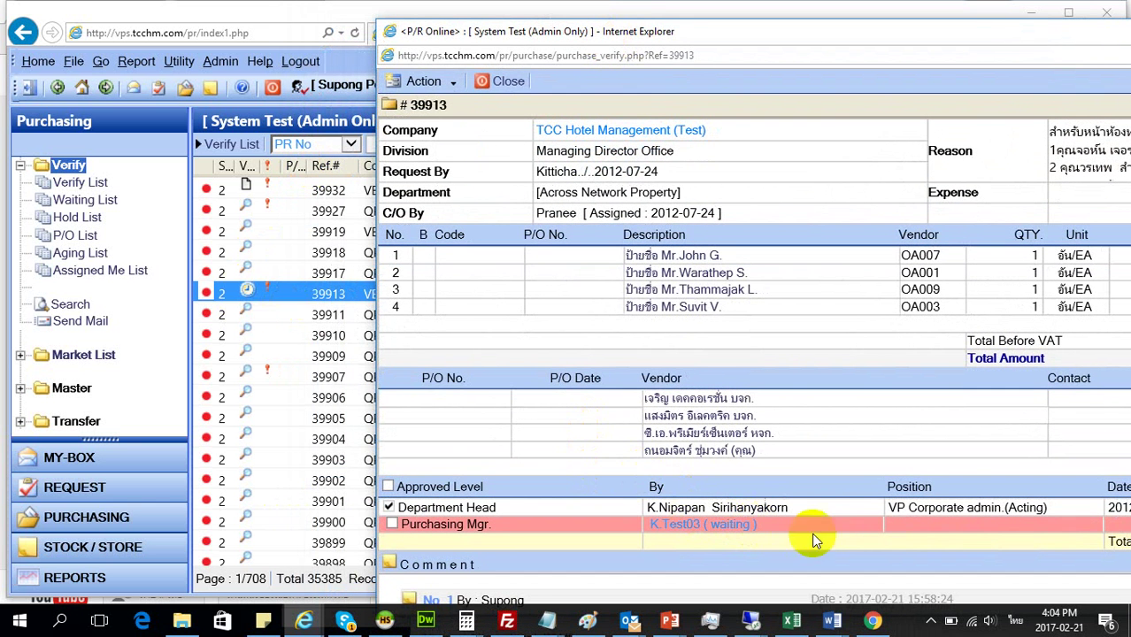
pyautogui.moveTo(859, 31); pyautogui.dragTo(579, 17)
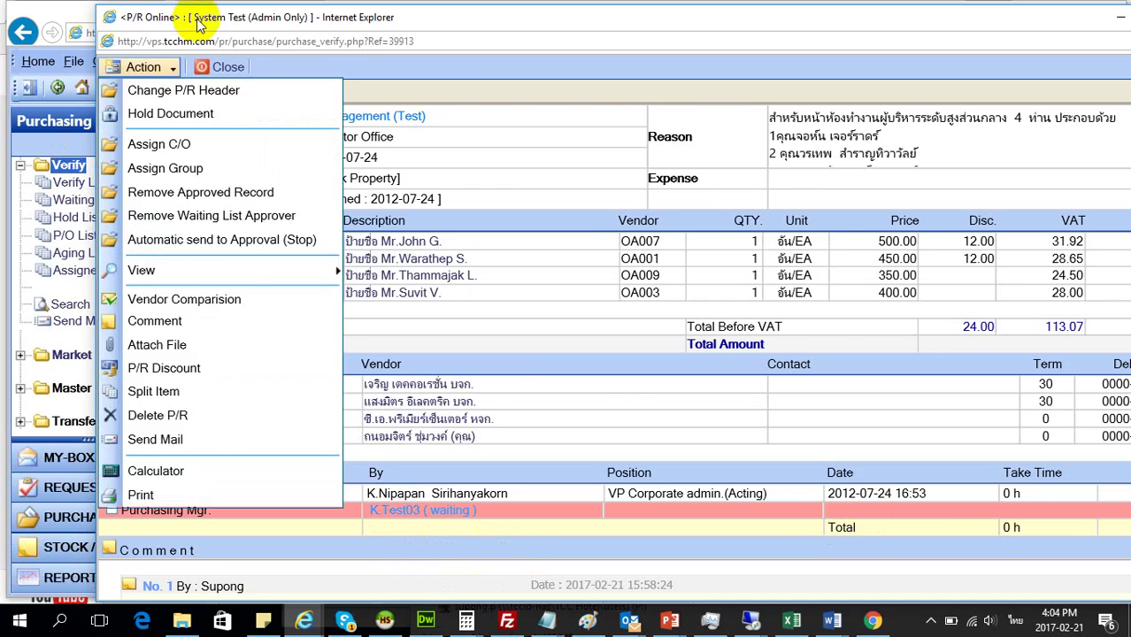
pyautogui.moveTo(196, 23); pyautogui.dragTo(107, 22)
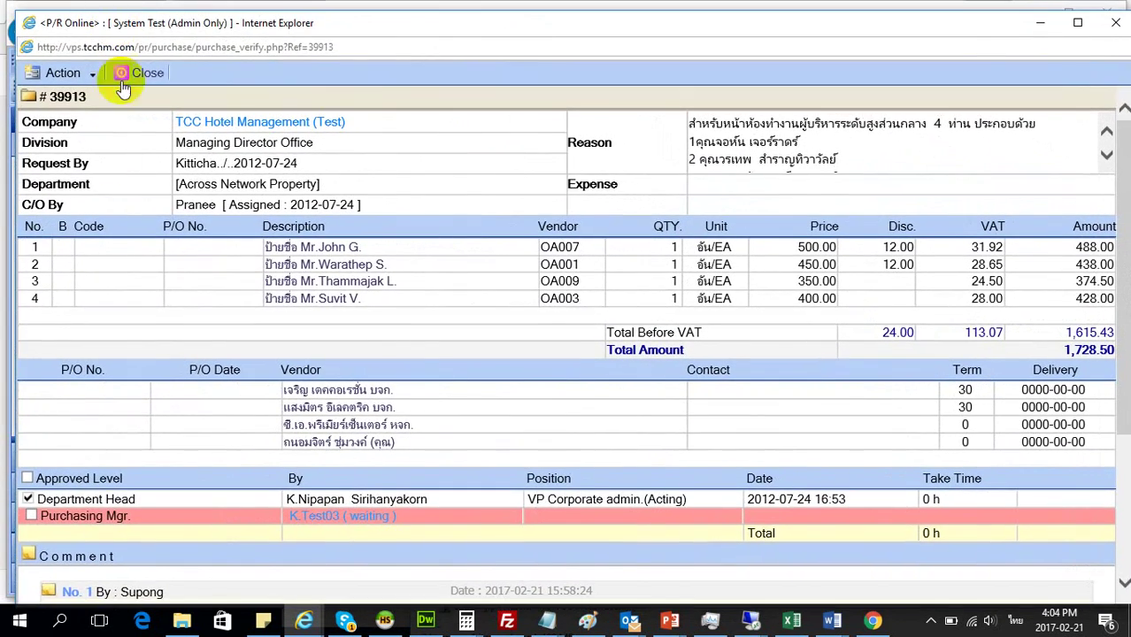
pyautogui.moveTo(608, 100); pyautogui.dragTo(986, 162)
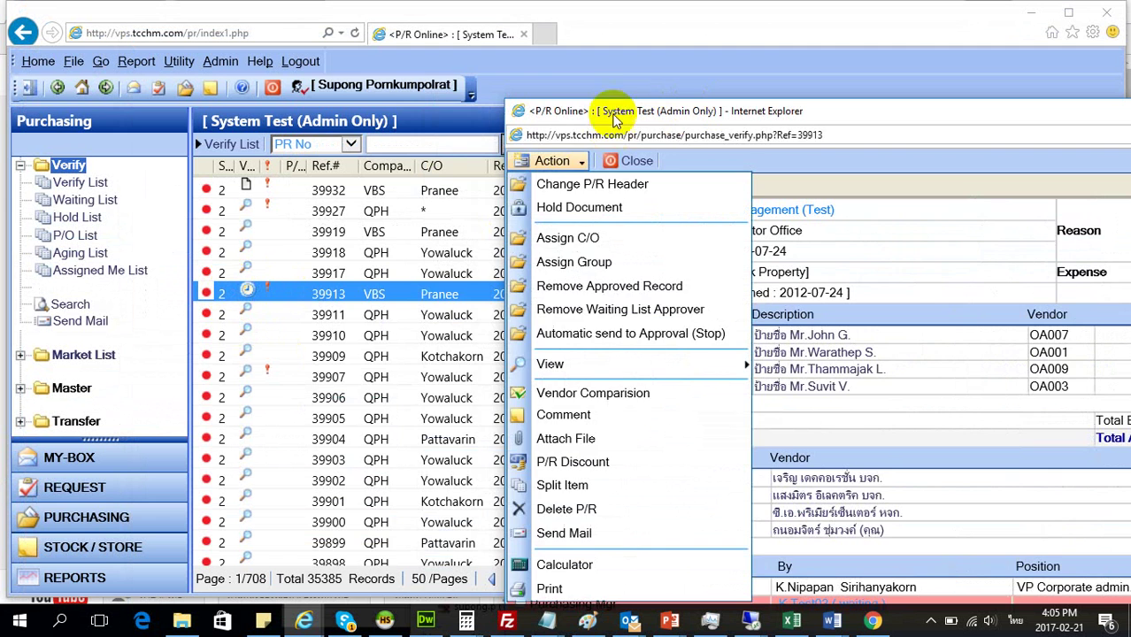
# Step: View the request's Automatic Send to Approval Records and review the approver of each of the three levels
pyautogui.moveTo(593, 104); pyautogui.dragTo(391, 52)
pyautogui.click(350, 107)
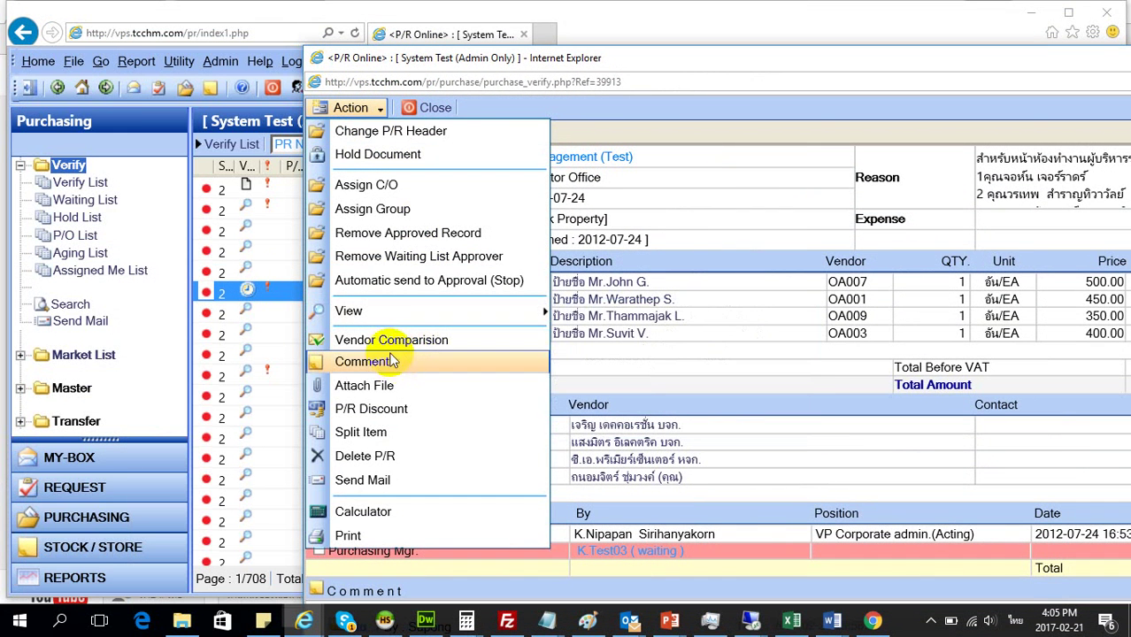
pyautogui.moveTo(392, 312)
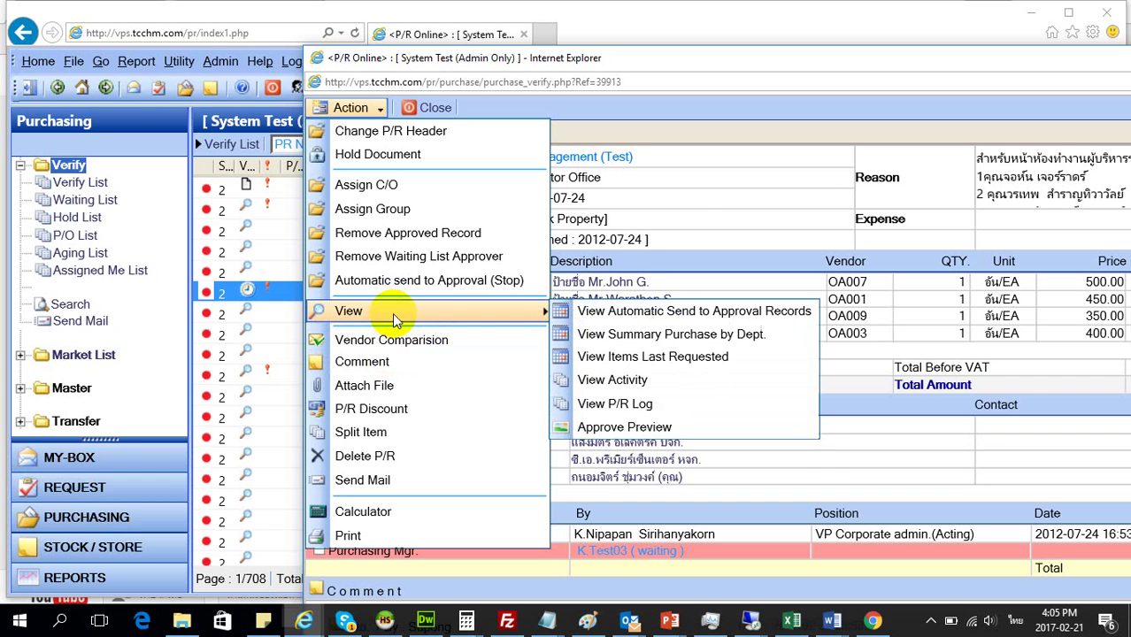
pyautogui.click(698, 312)
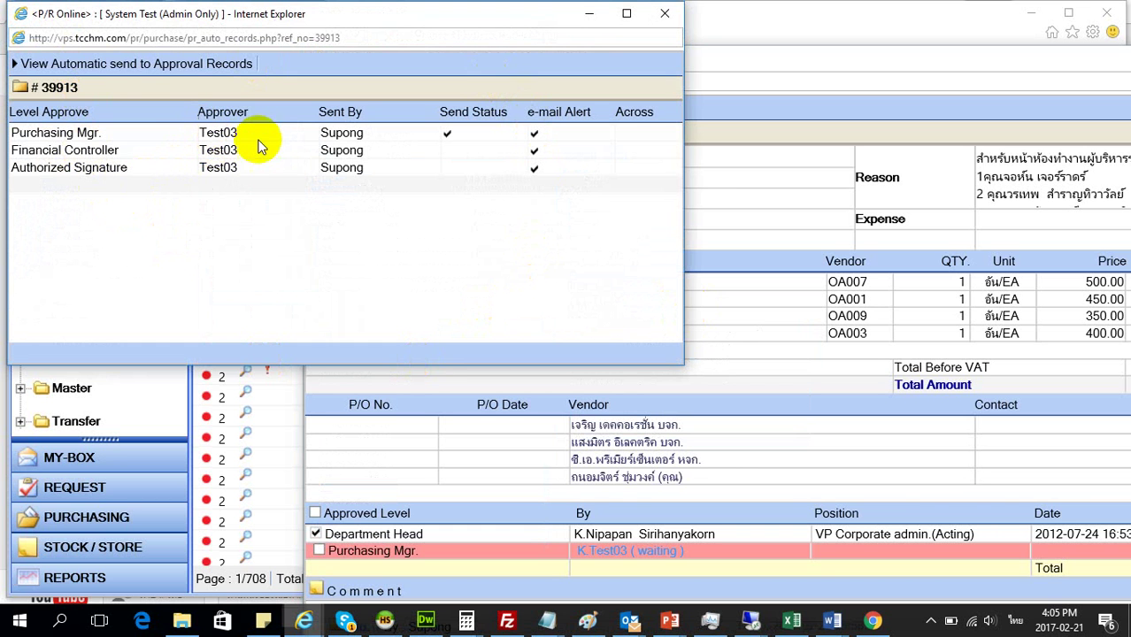
pyautogui.doubleClick(218, 132)
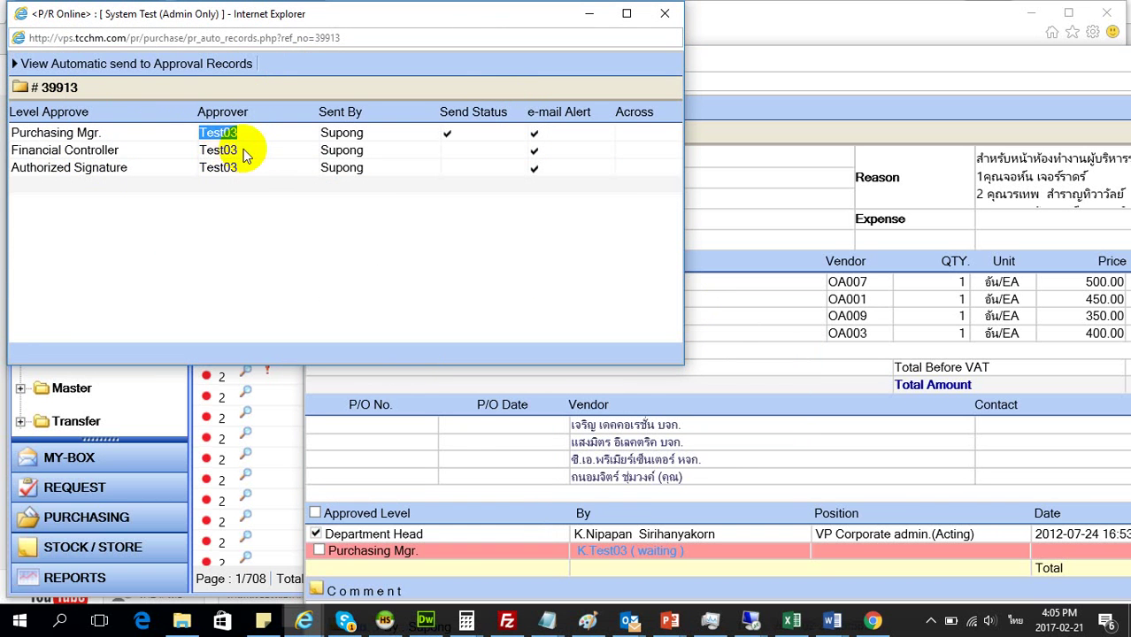
pyautogui.doubleClick(228, 150)
pyautogui.doubleClick(225, 167)
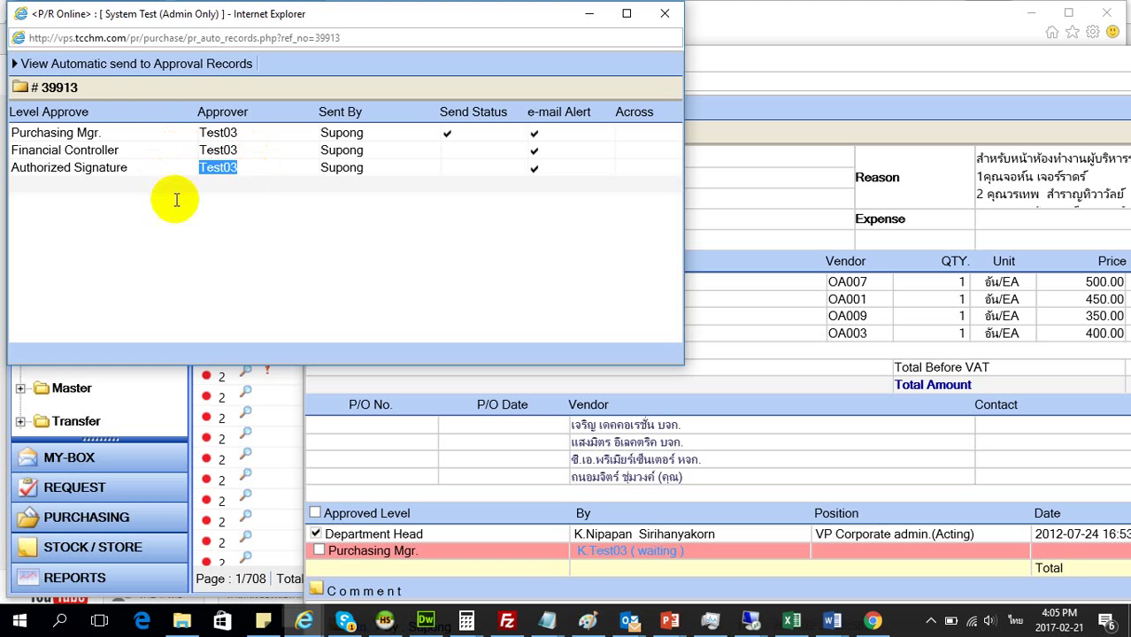
pyautogui.click(104, 181)
pyautogui.moveTo(12, 134); pyautogui.dragTo(240, 252)
pyautogui.click(441, 222)
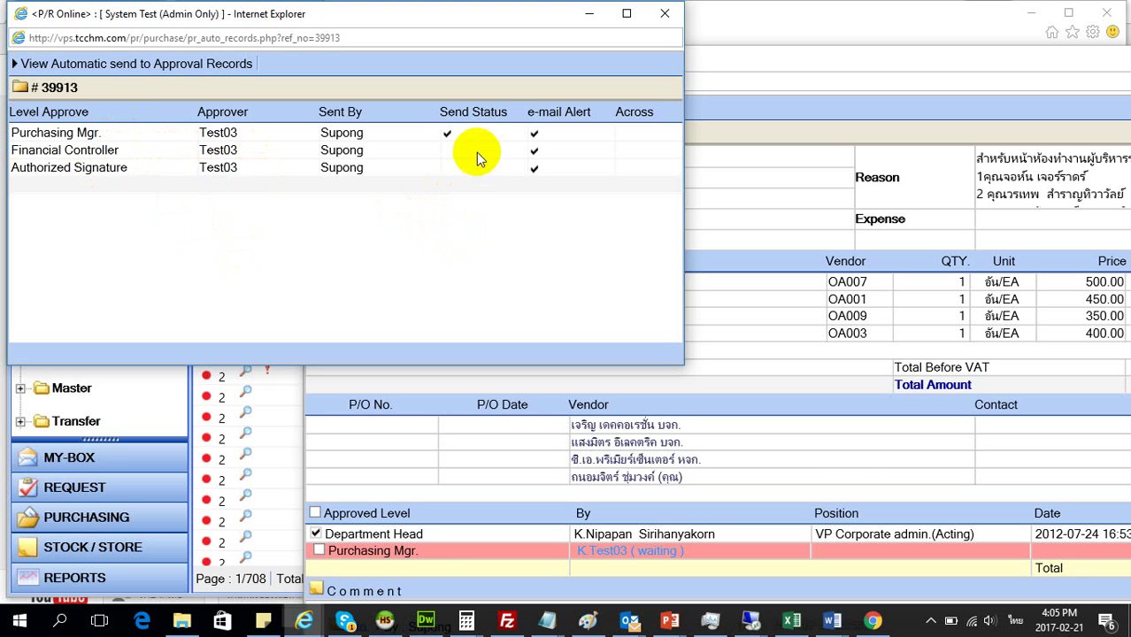
# Step: Check the Send Status and e-mail Alert marks of the approval levels and close the records window
pyautogui.moveTo(460, 132); pyautogui.dragTo(435, 131)
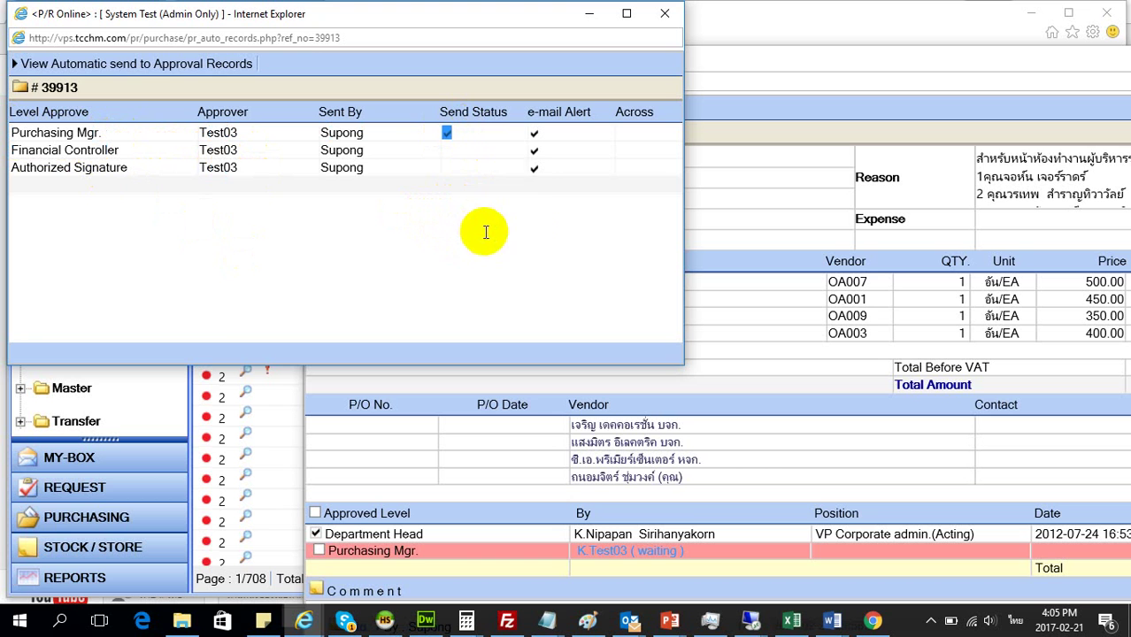
pyautogui.click(475, 160)
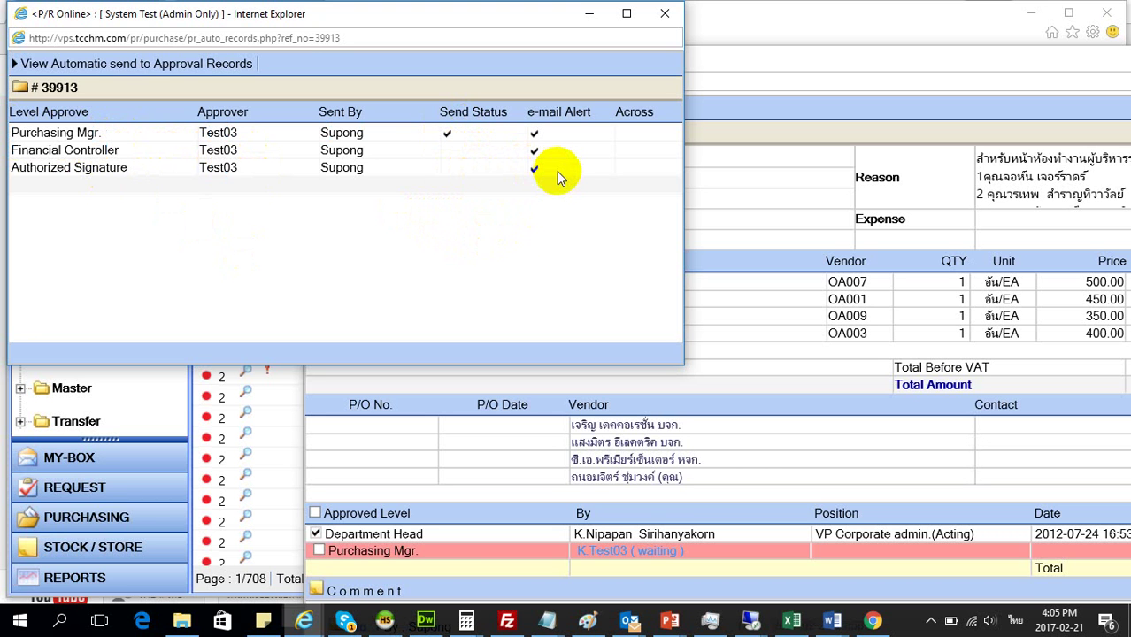
pyautogui.moveTo(557, 174)
pyautogui.mouseDown()
pyautogui.moveTo(538, 169)
pyautogui.moveTo(528, 134)
pyautogui.moveTo(285, 107)
pyautogui.mouseUp()
pyautogui.click(657, 256)
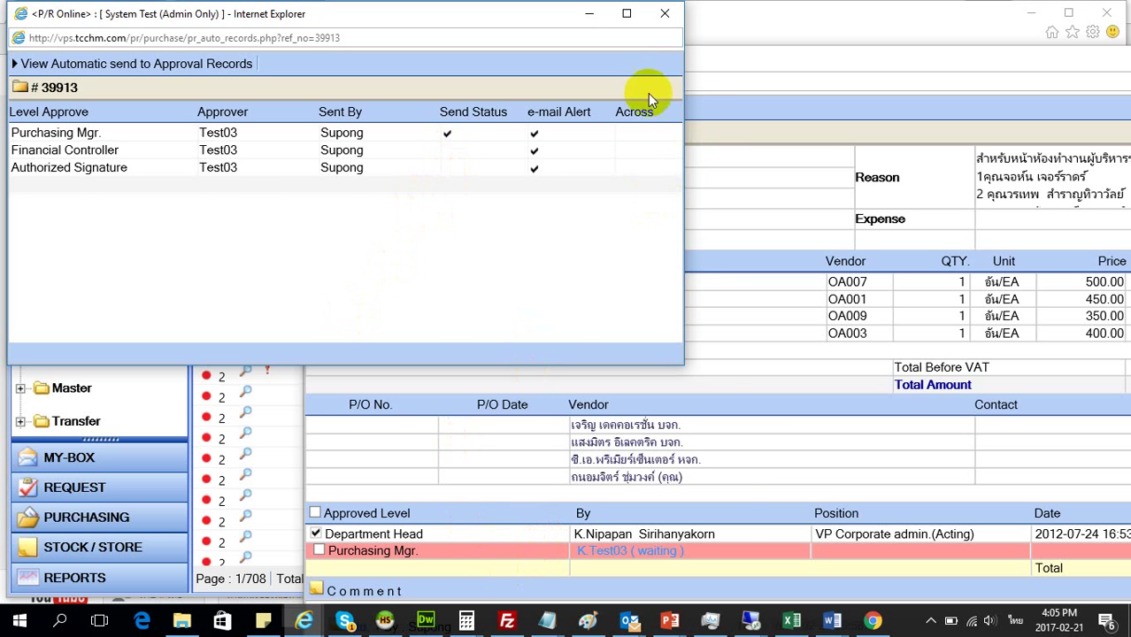
pyautogui.click(658, 19)
# Step: View the request's activity and check whom it was last sent to and how many times that approver has read it
pyautogui.click(351, 107)
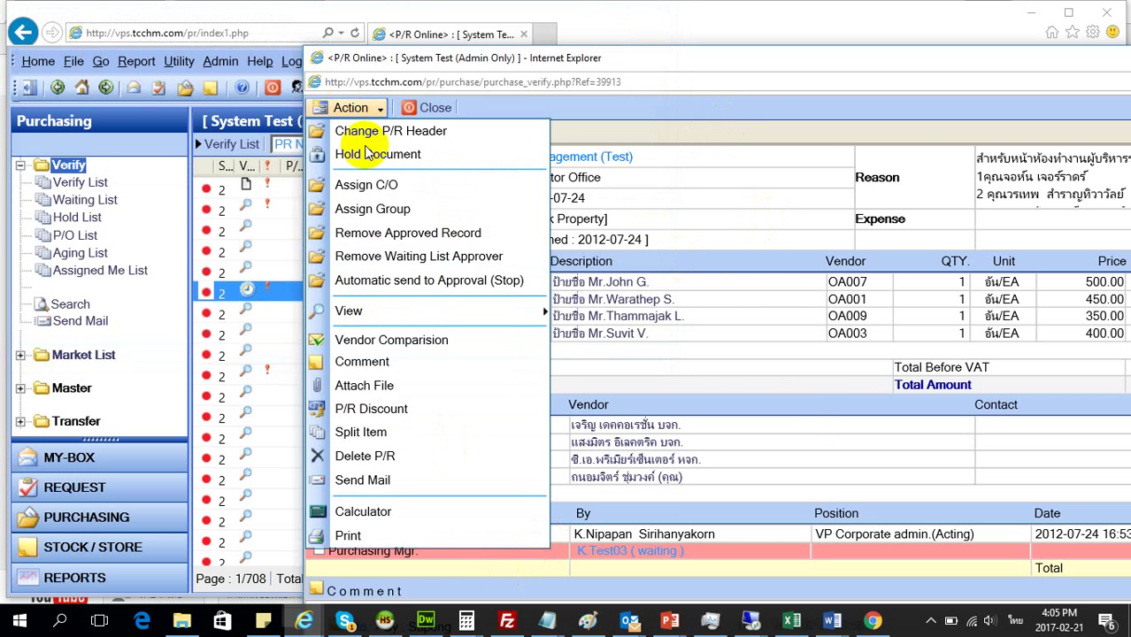
pyautogui.moveTo(433, 317)
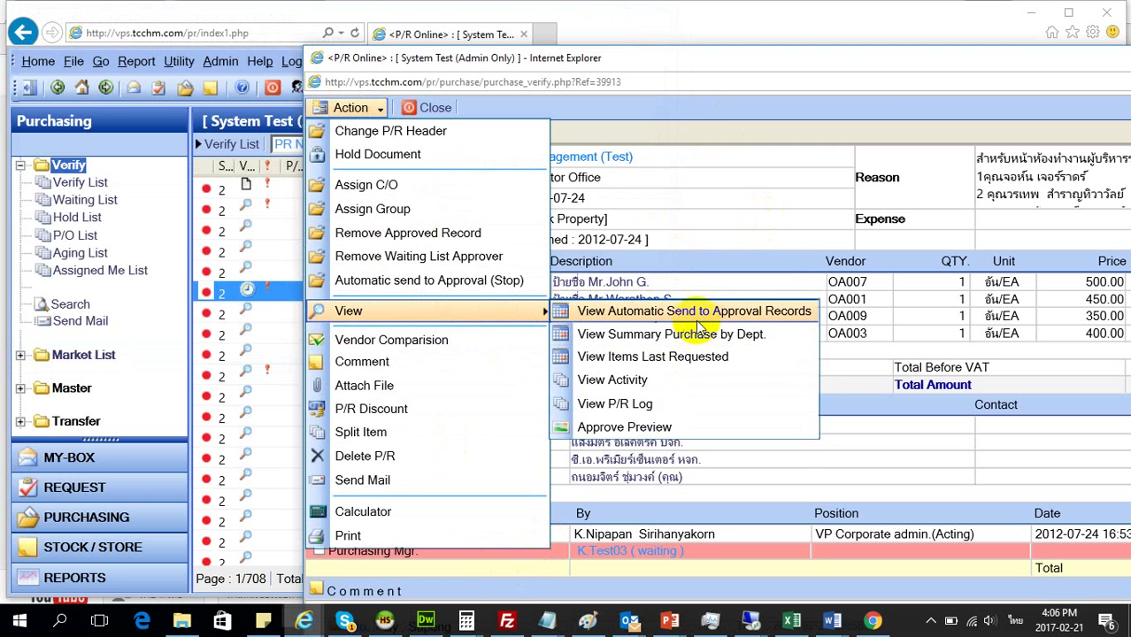
pyautogui.click(687, 380)
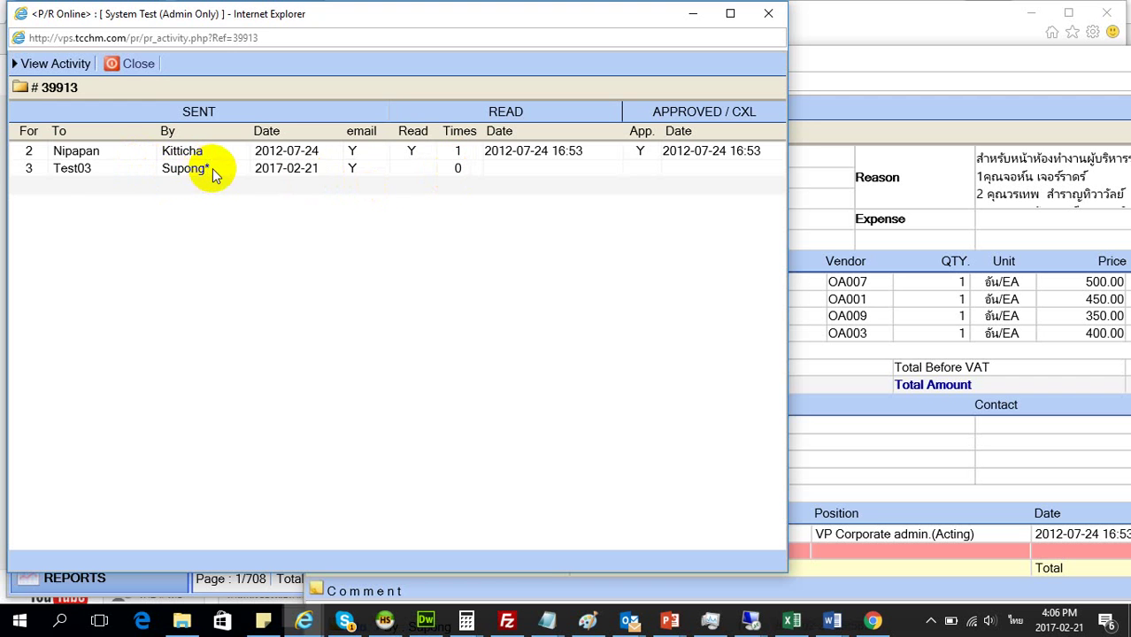
pyautogui.moveTo(215, 174); pyautogui.dragTo(52, 171)
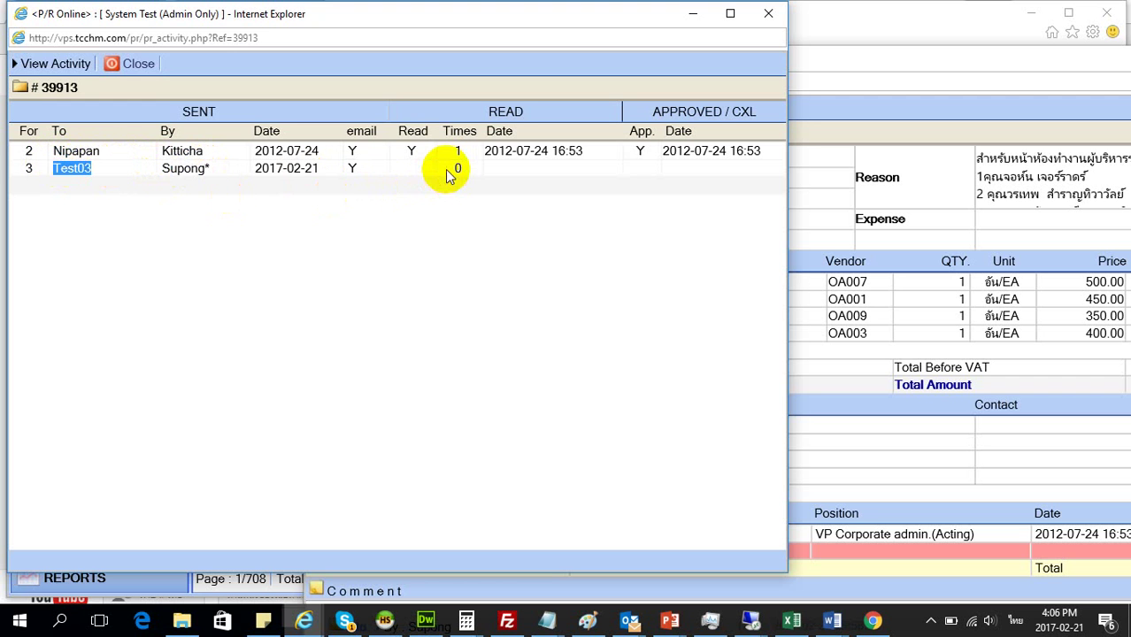
pyautogui.moveTo(462, 175); pyautogui.dragTo(444, 172)
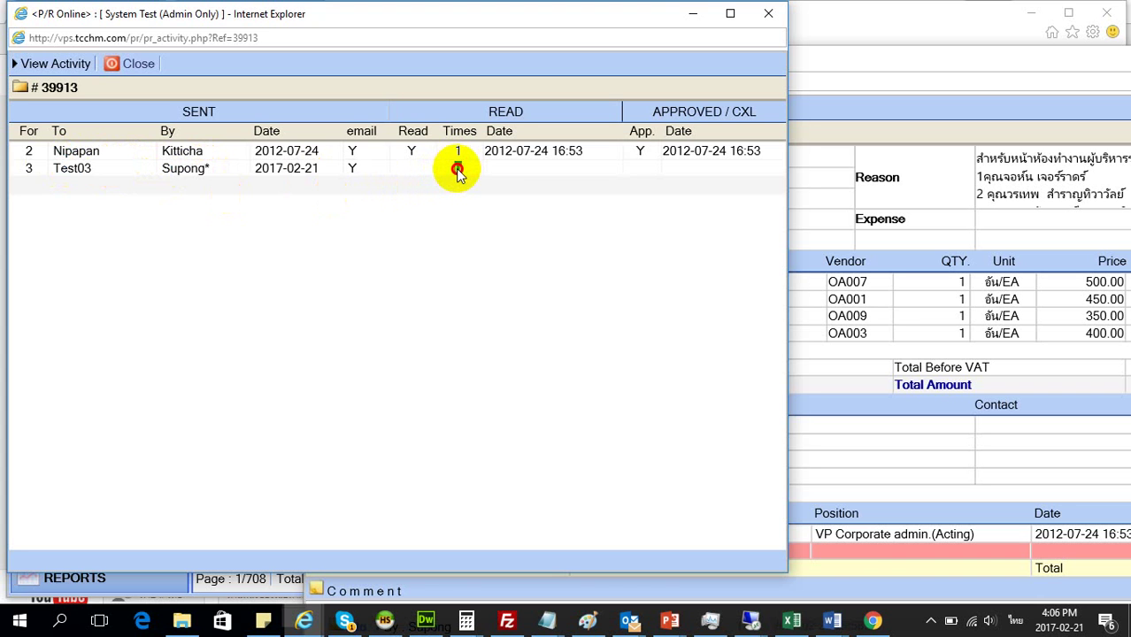
pyautogui.click(513, 229)
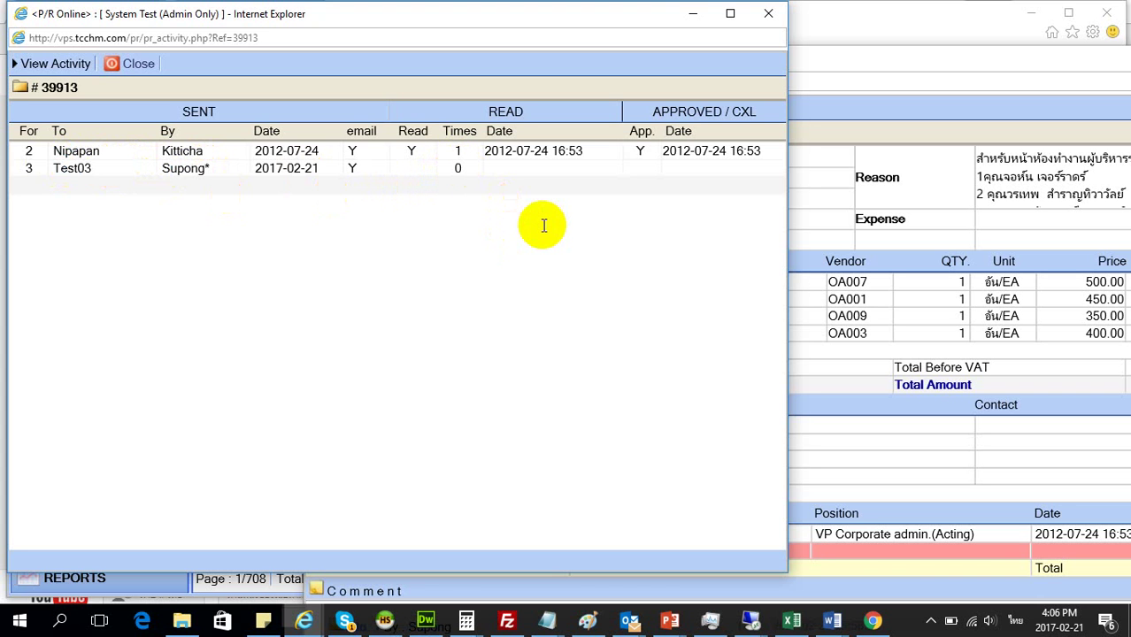
# Step: Check the read count and approval columns in the level 3 row of the request's activity
pyautogui.doubleClick(458, 168)
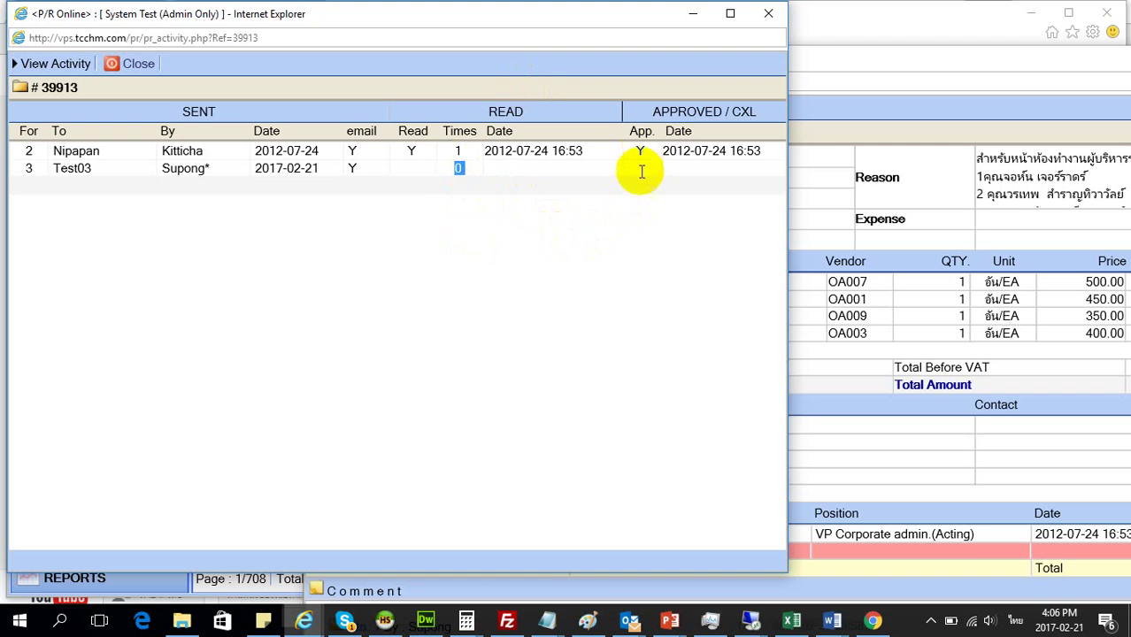
pyautogui.click(609, 191)
pyautogui.doubleClick(460, 168)
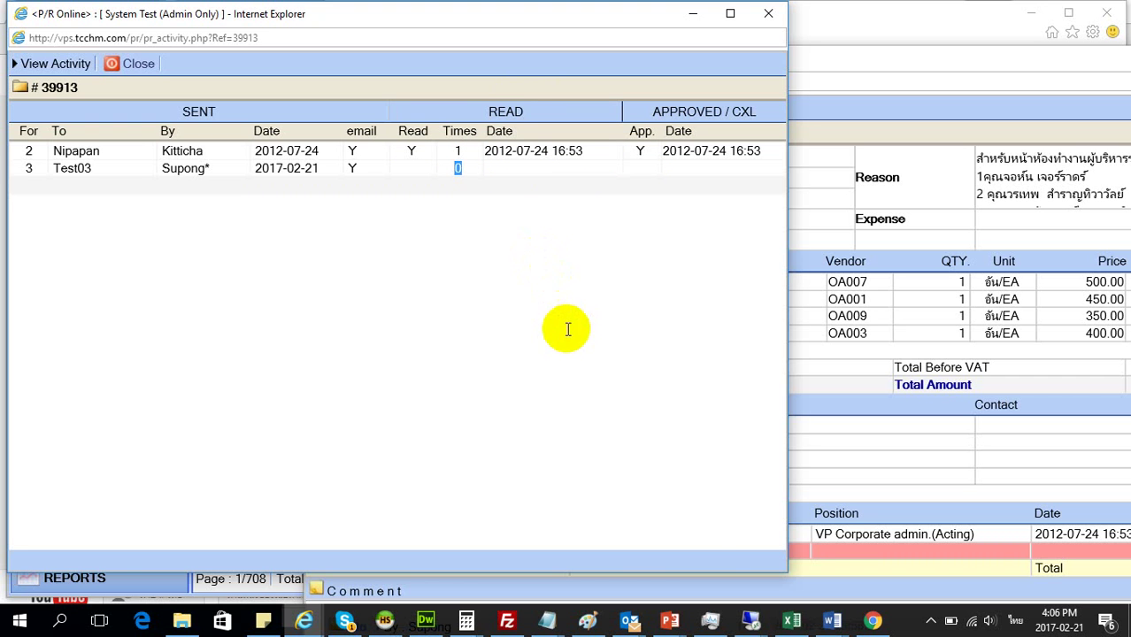
# Step: Switch to the Outlook inbox and open the newest "P/R waiting for Purchasing Mgr. Approval" message
pyautogui.click(629, 622)
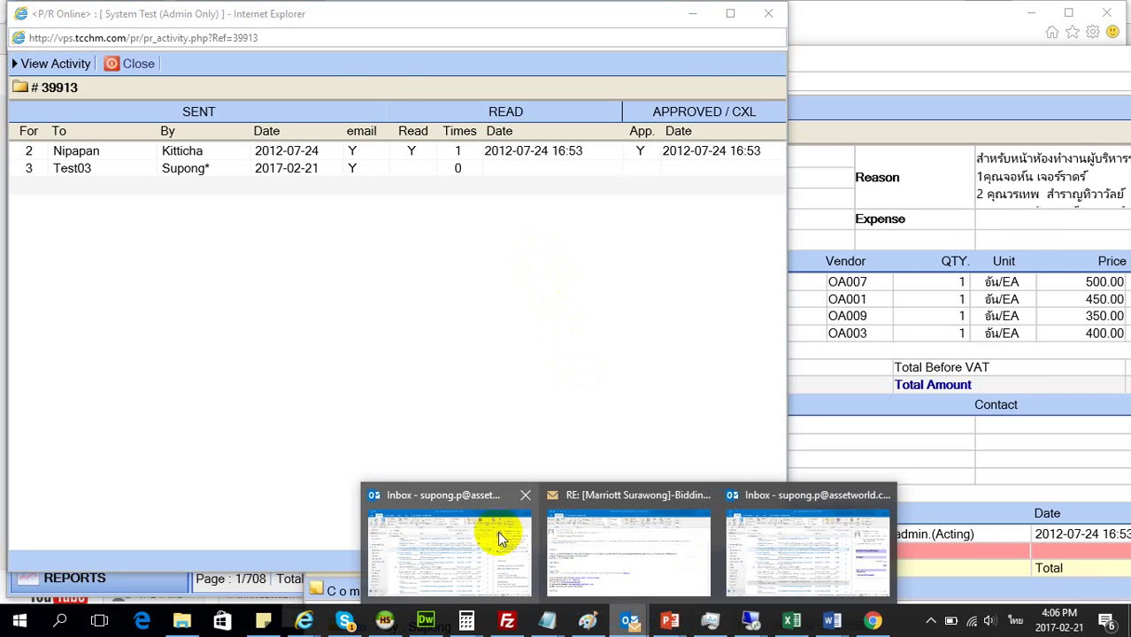
pyautogui.click(497, 531)
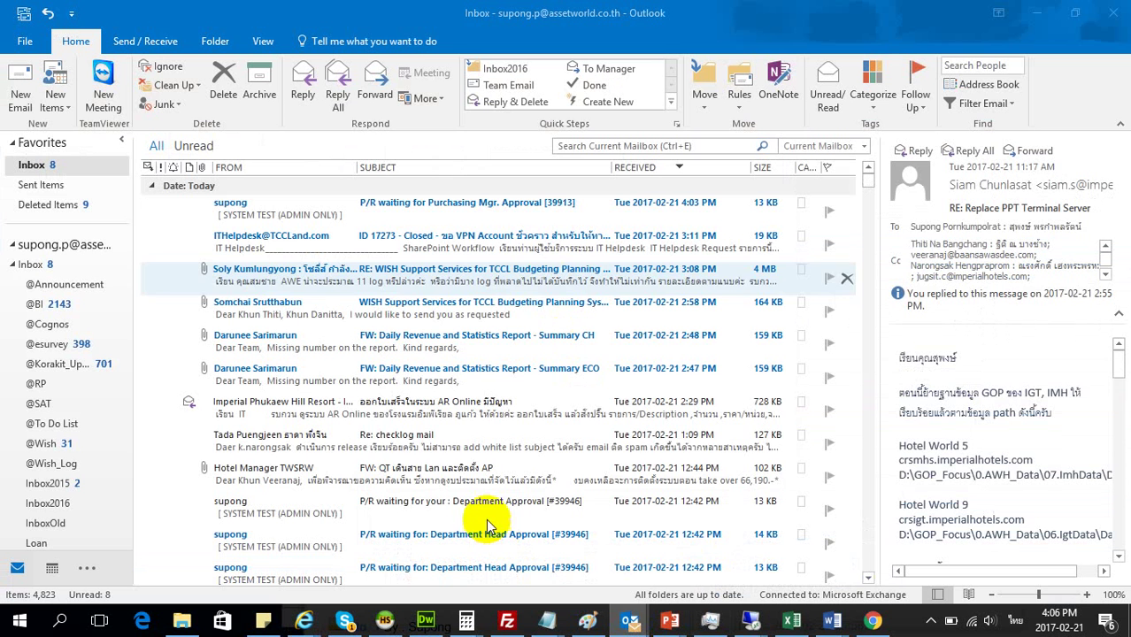
pyautogui.doubleClick(434, 202)
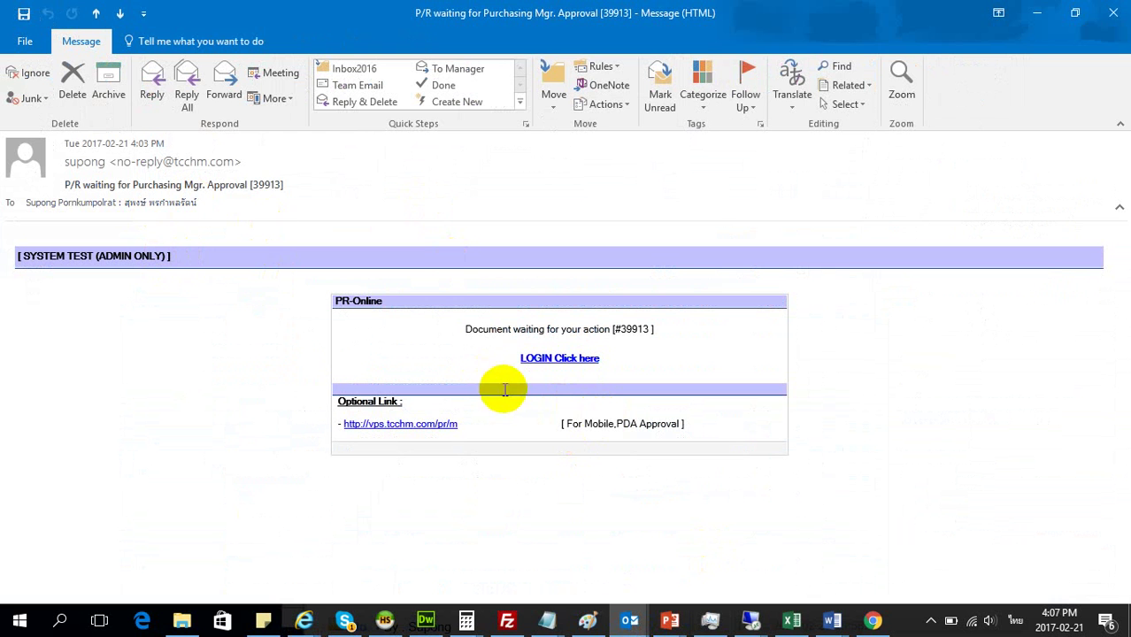
# Step: Follow the message's login link to view the P/R Online login page, close that page and minimize the message
pyautogui.click(547, 365)
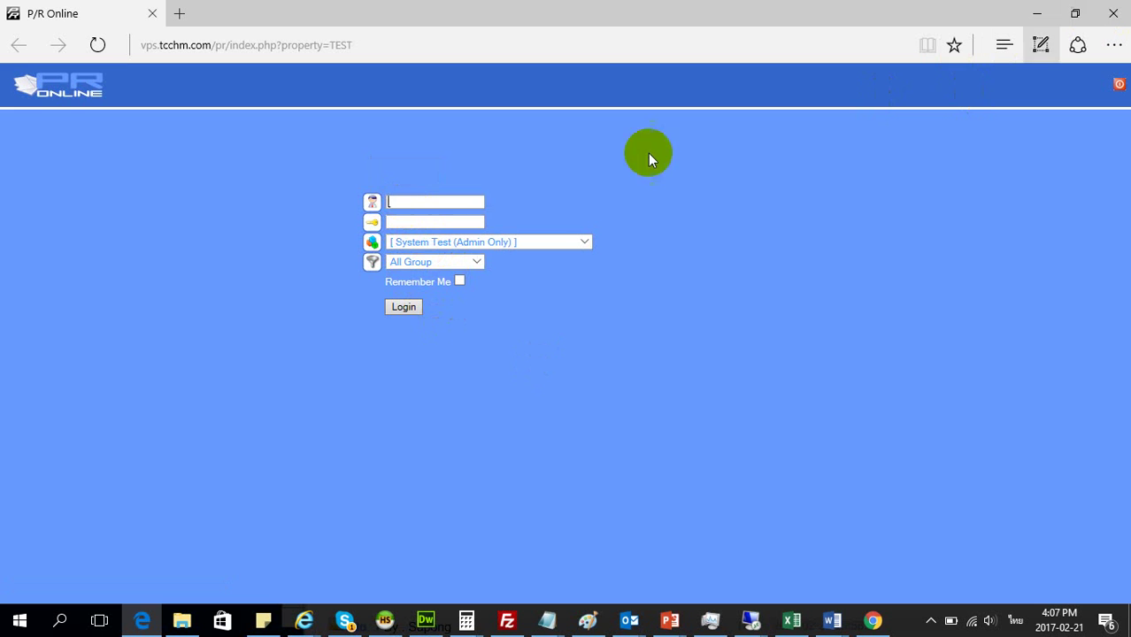
pyautogui.click(429, 207)
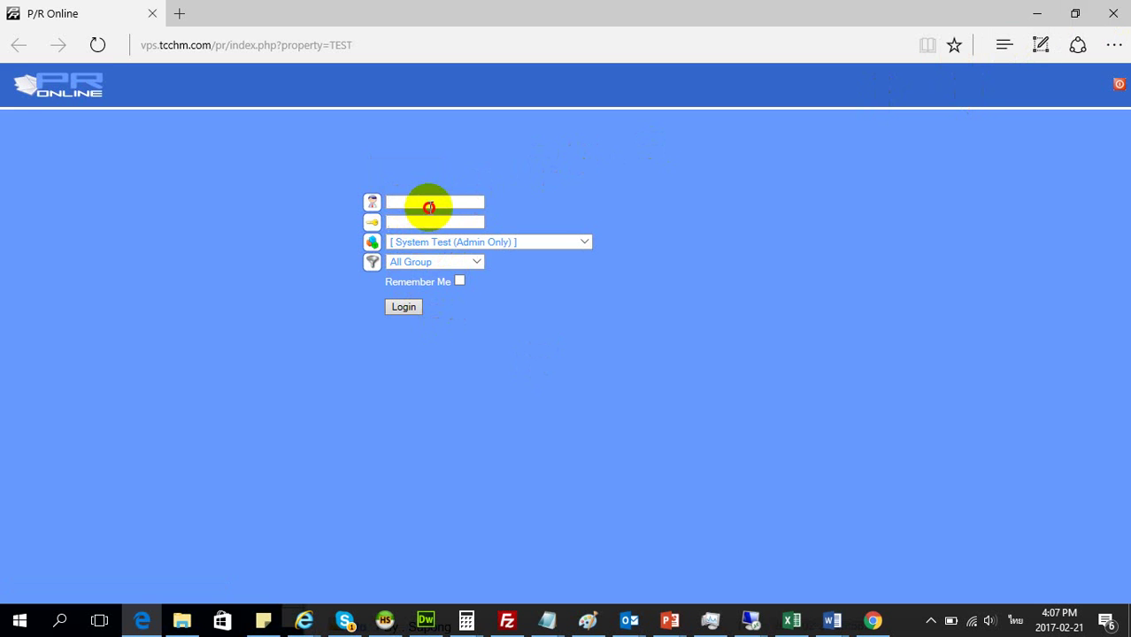
pyautogui.click(1117, 16)
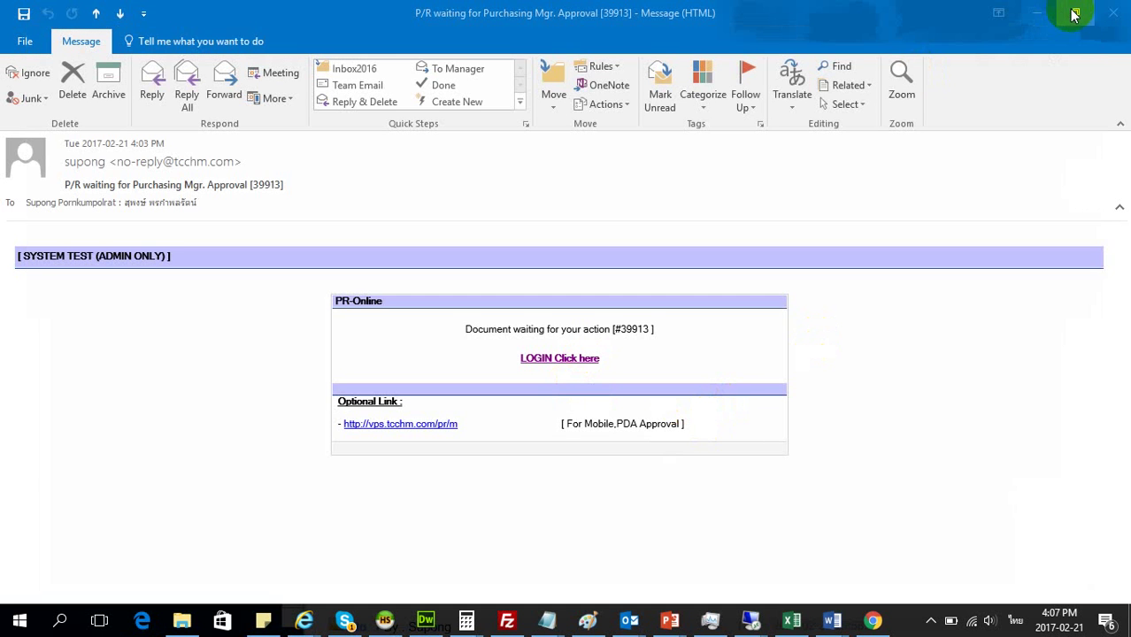
pyautogui.click(1043, 13)
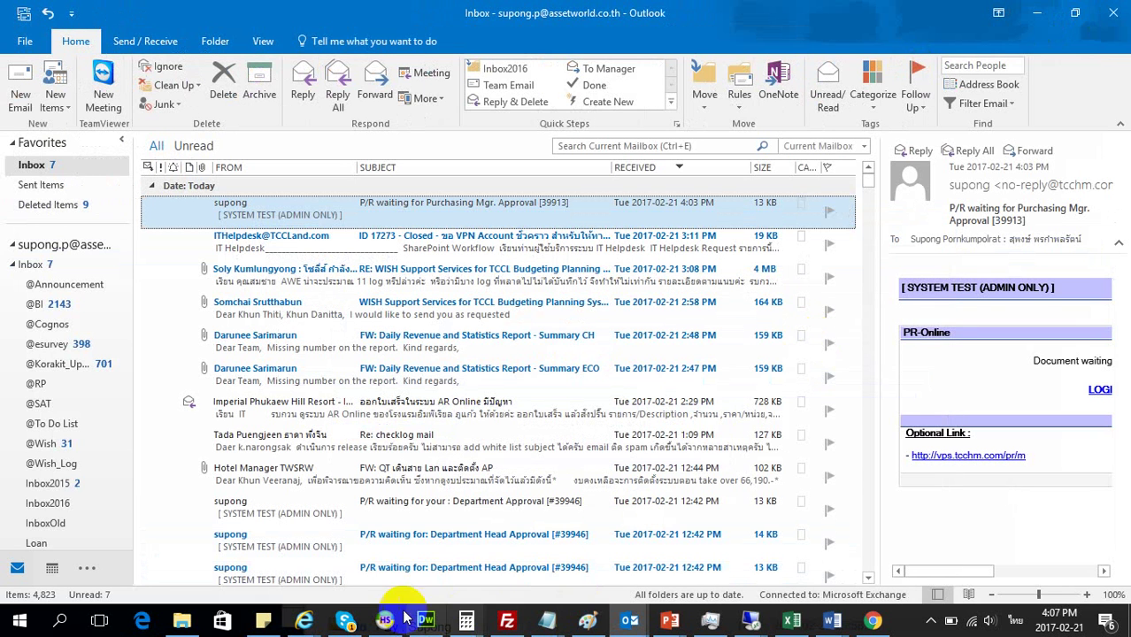
# Step: Switch back to the request's activity window in Internet Explorer and close it
pyautogui.moveTo(304, 619)
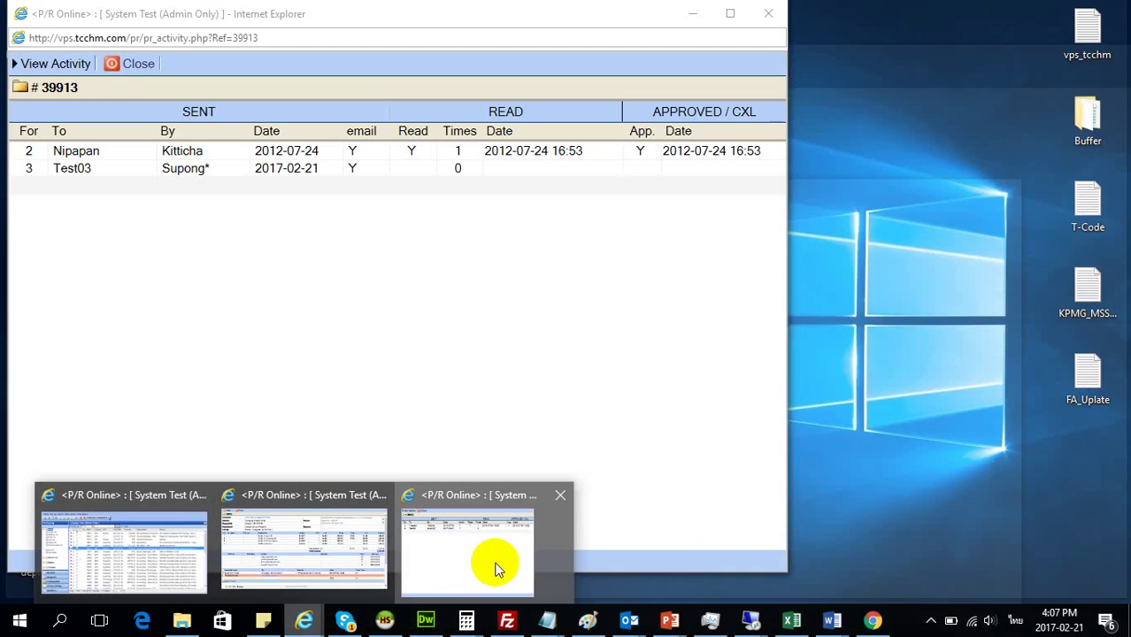
pyautogui.click(496, 569)
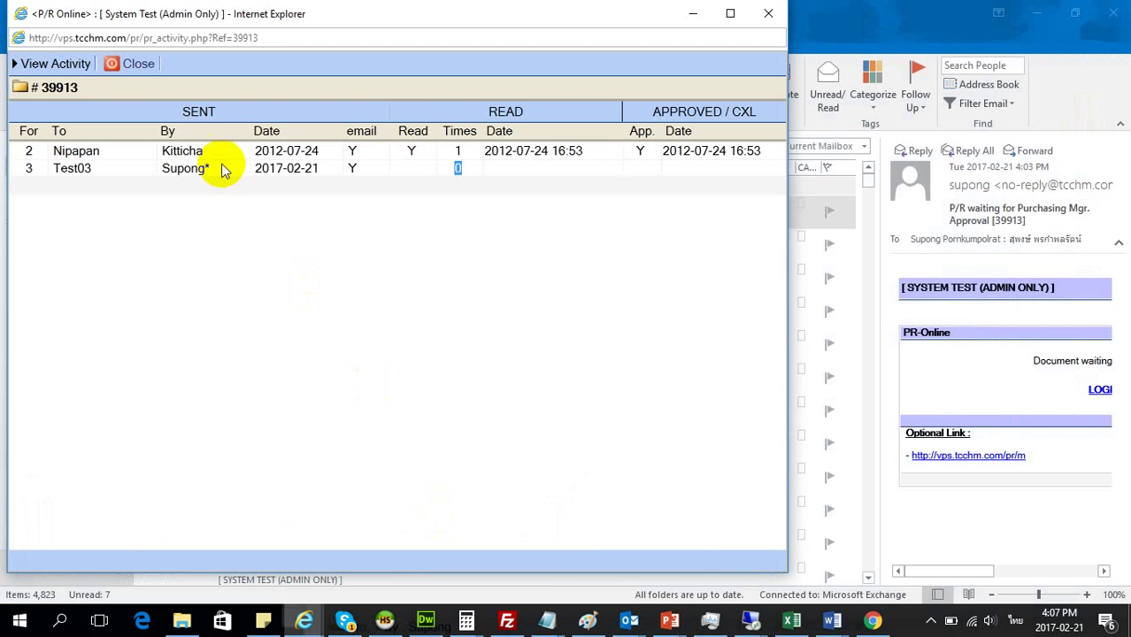
pyautogui.click(138, 64)
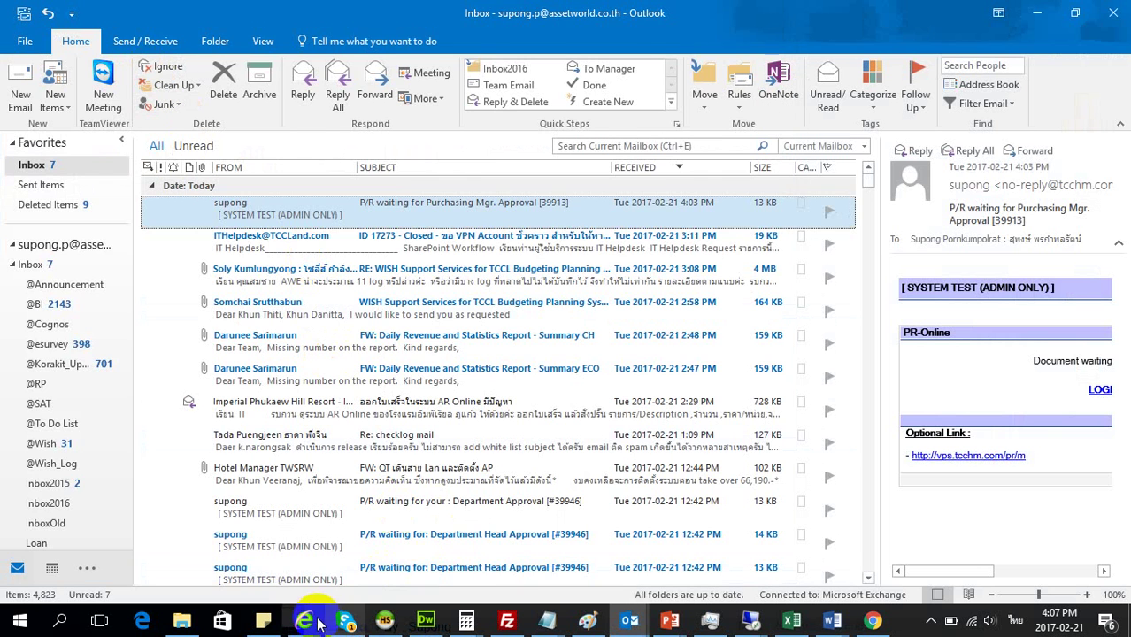
# Step: Bring the purchase request window to the front and enlarge it to fill the screen
pyautogui.click(428, 557)
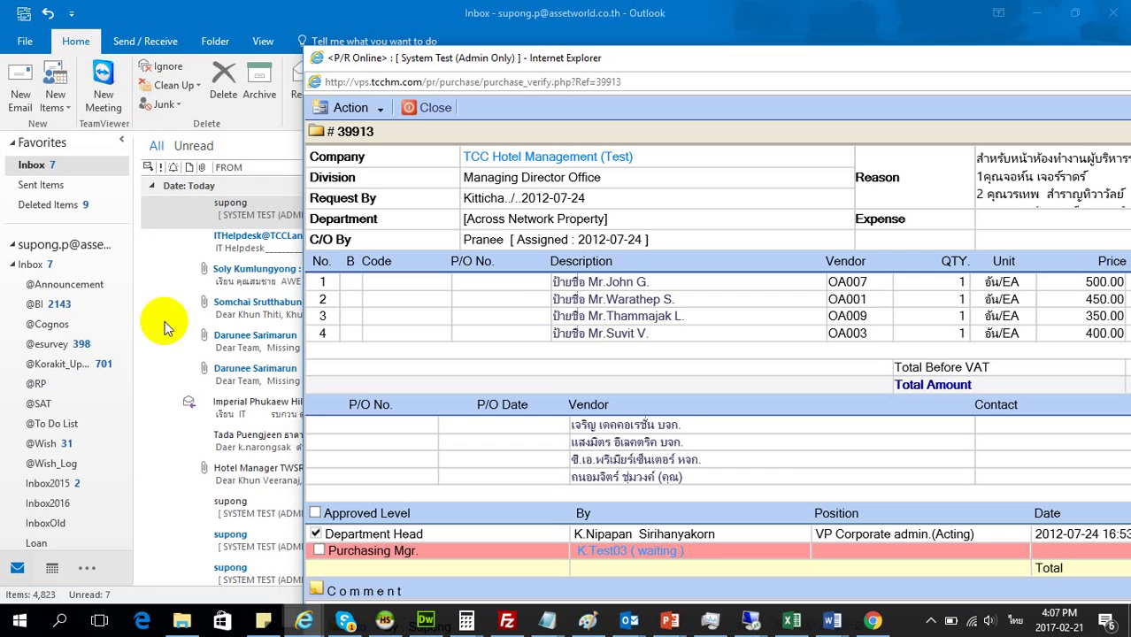
pyautogui.click(359, 110)
pyautogui.click(846, 116)
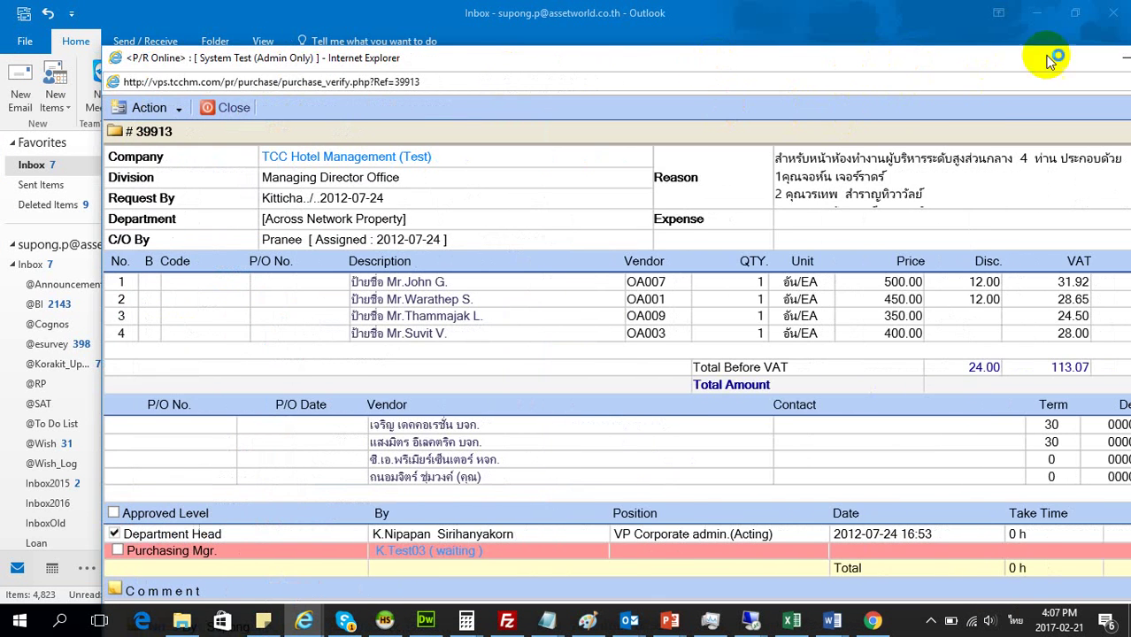
pyautogui.moveTo(1095, 59); pyautogui.dragTo(1031, 57)
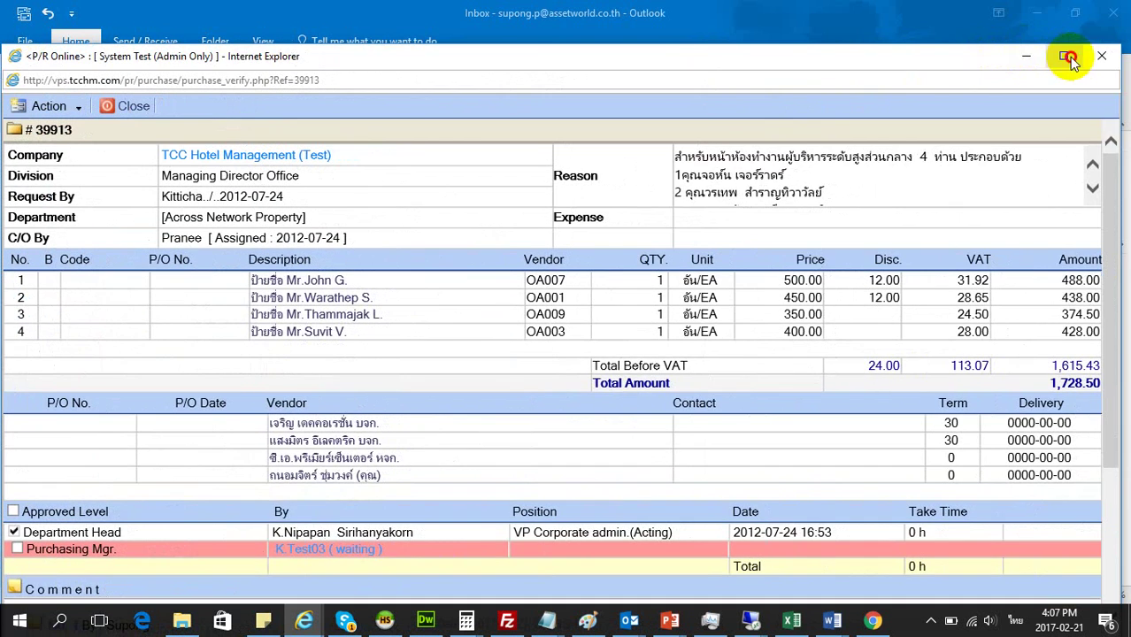
pyautogui.click(1075, 57)
# Step: Review the actions available for the request, including Automatic send to Approval (Stop) and View, without choosing one
pyautogui.click(46, 56)
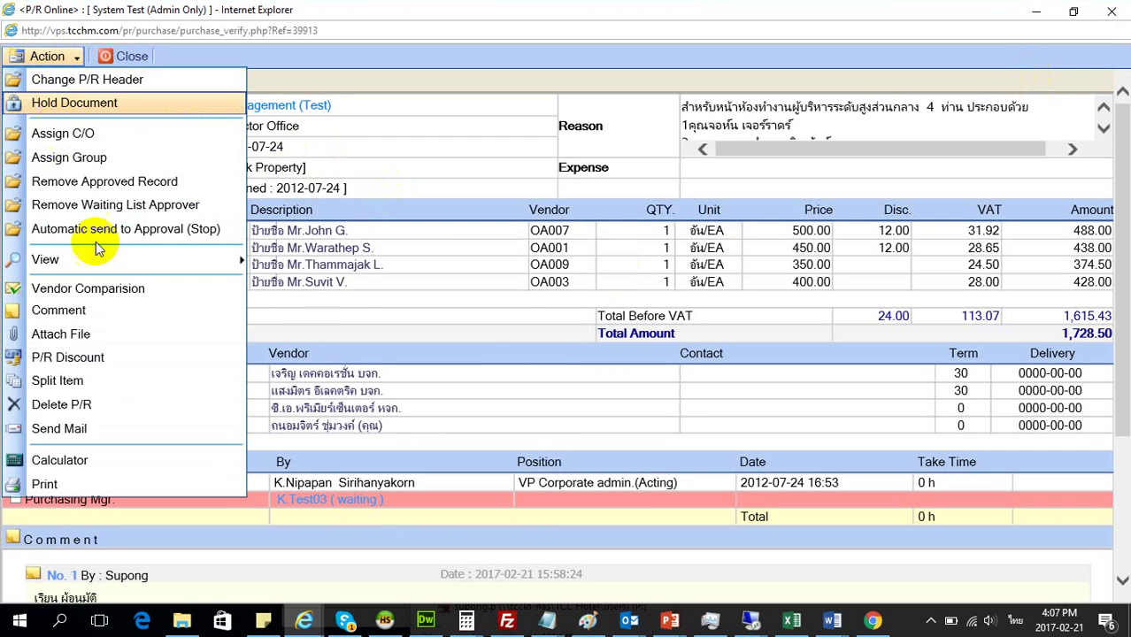
pyautogui.moveTo(69, 265)
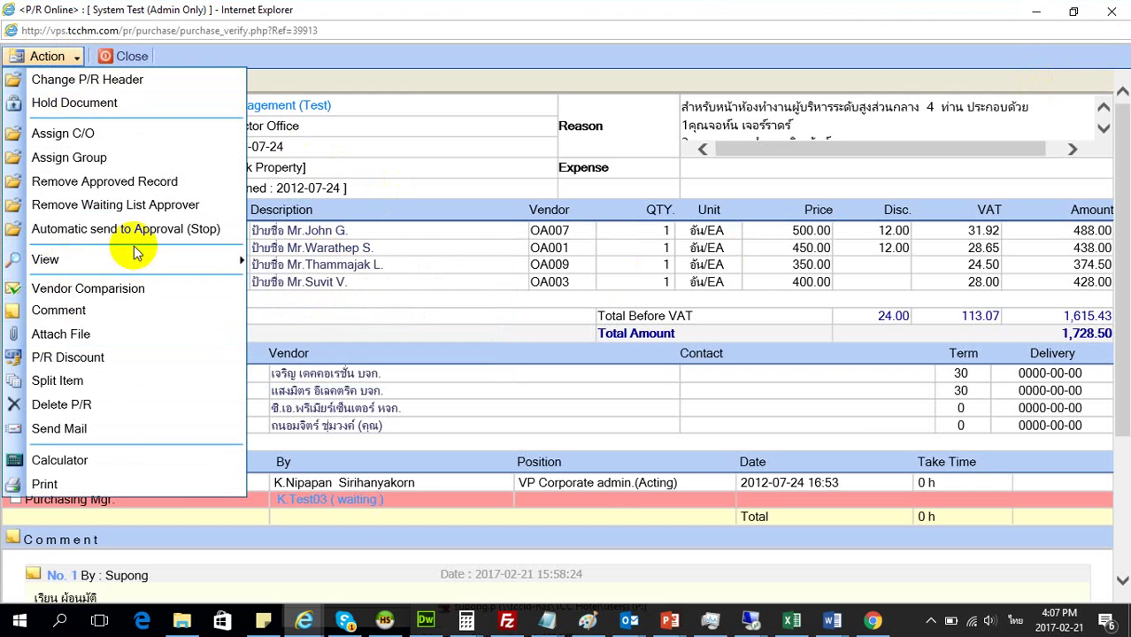
pyautogui.click(469, 11)
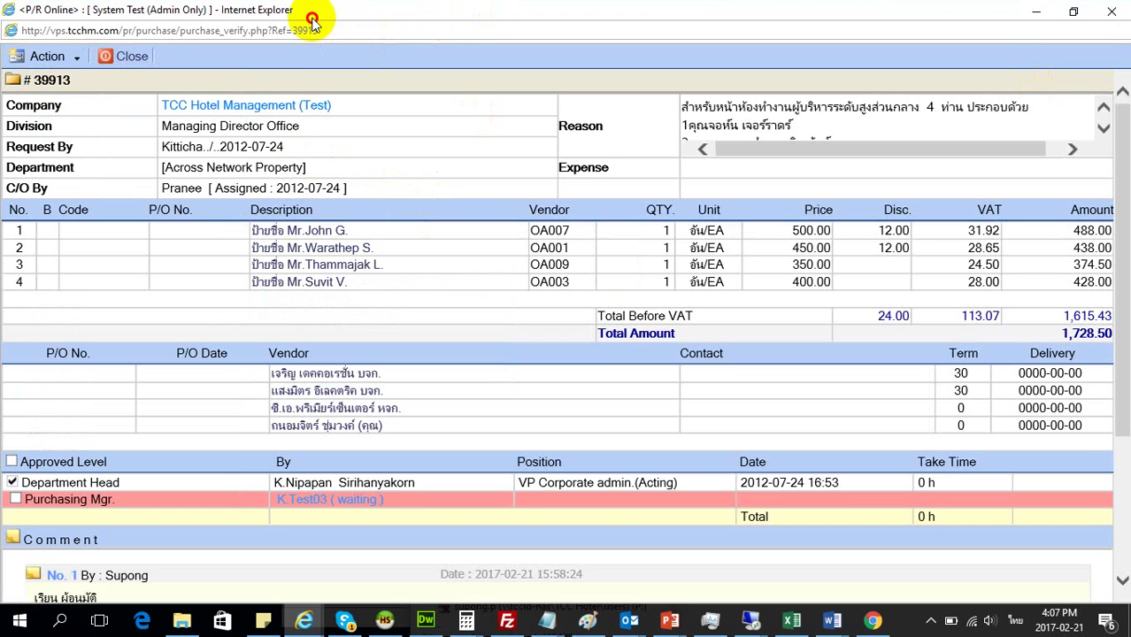
pyautogui.moveTo(310, 20); pyautogui.dragTo(354, 28)
pyautogui.click(97, 64)
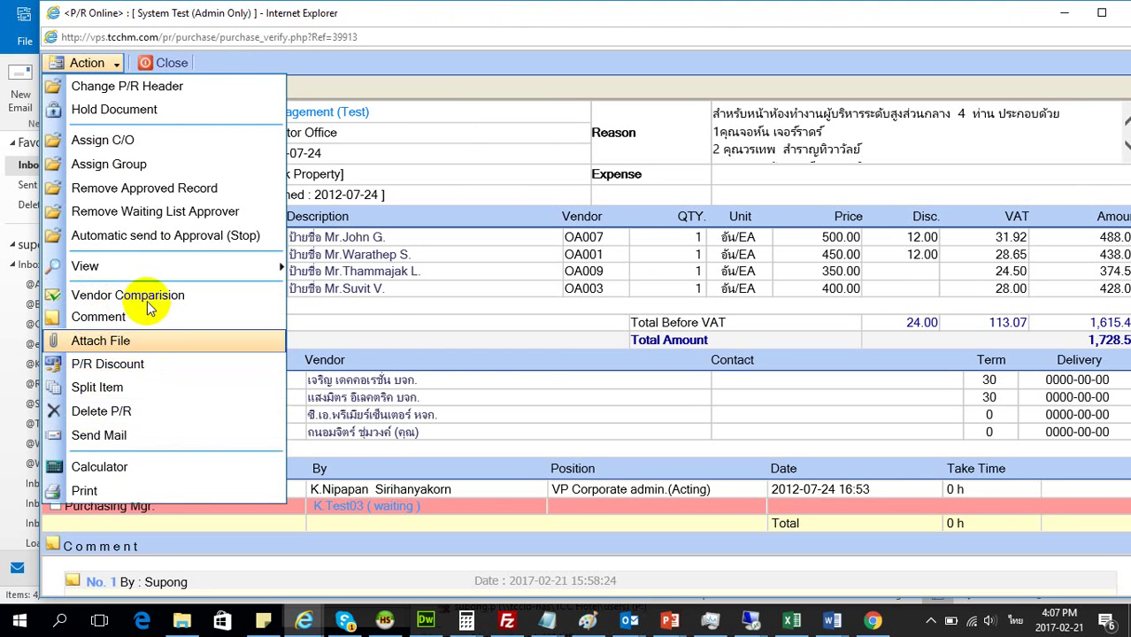
pyautogui.click(907, 6)
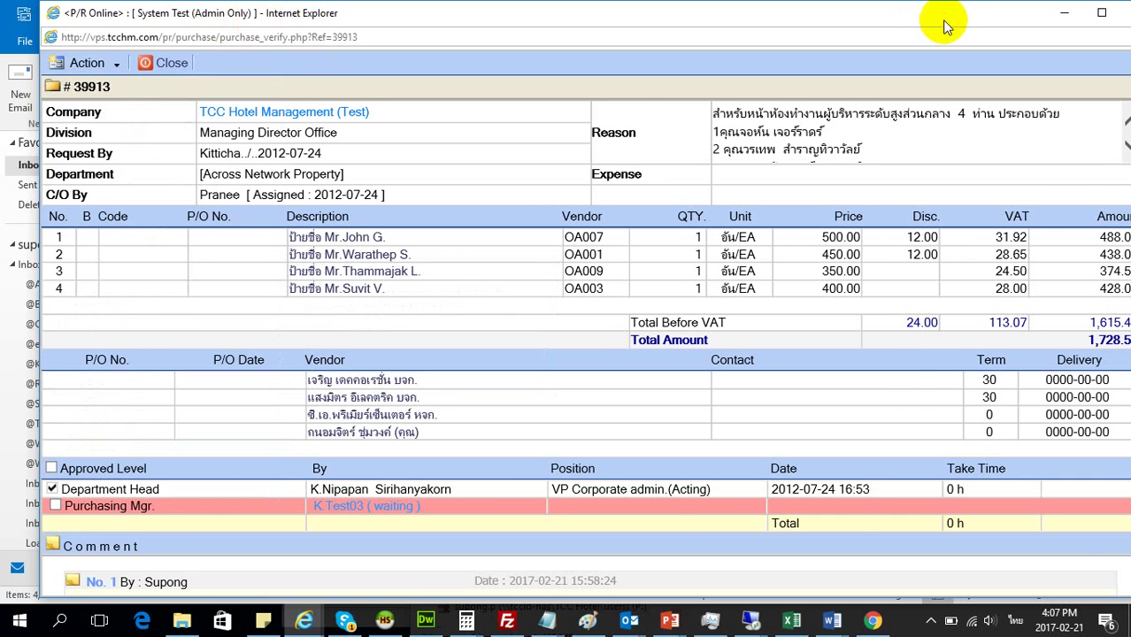
# Step: Close the purchase request window and return to the Verify List in P/R Online
pyautogui.moveTo(941, 21); pyautogui.dragTo(840, 26)
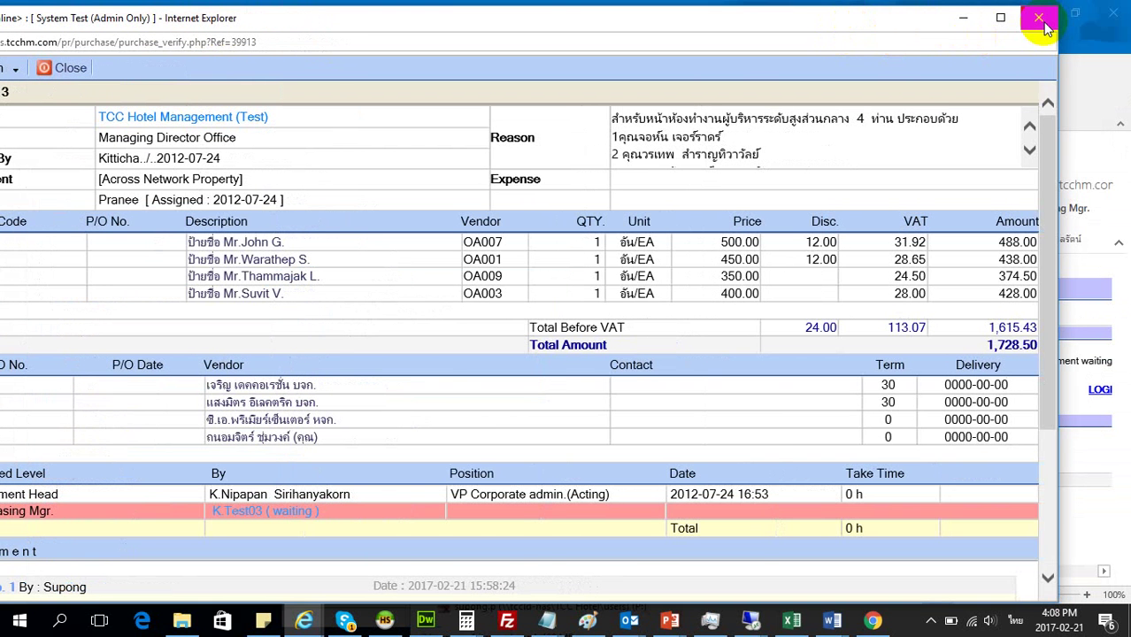
pyautogui.click(1042, 21)
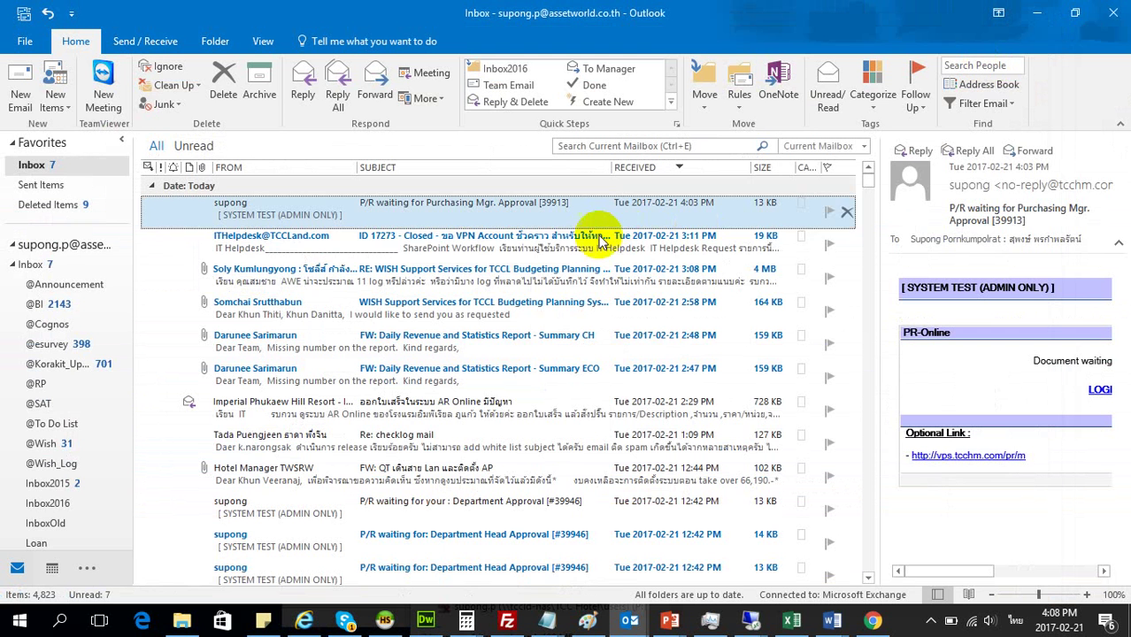
pyautogui.click(303, 622)
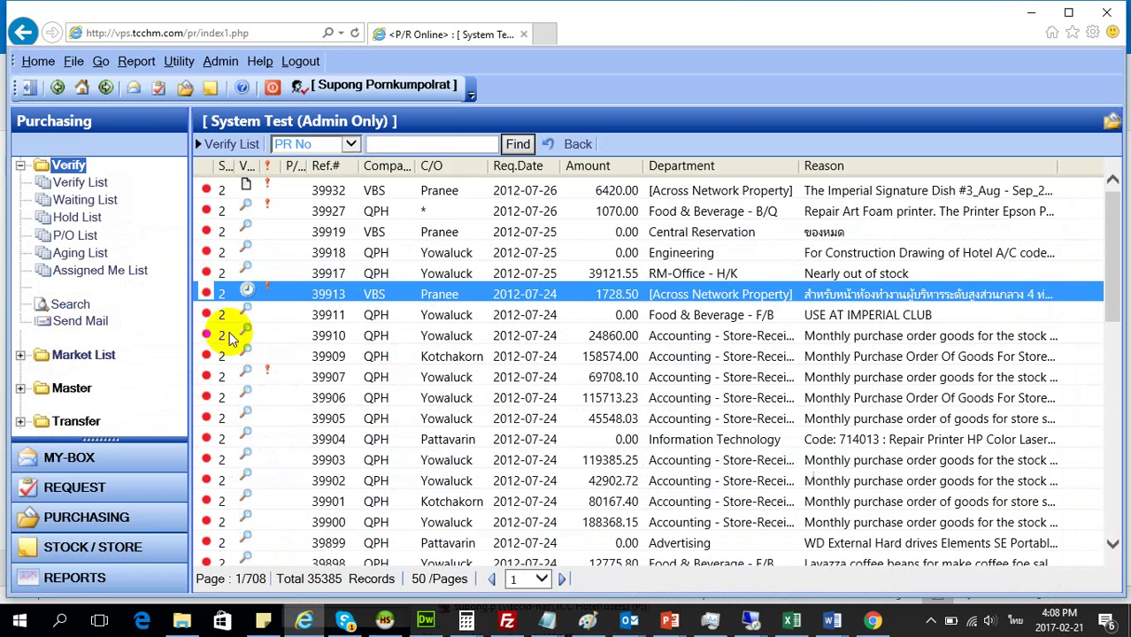